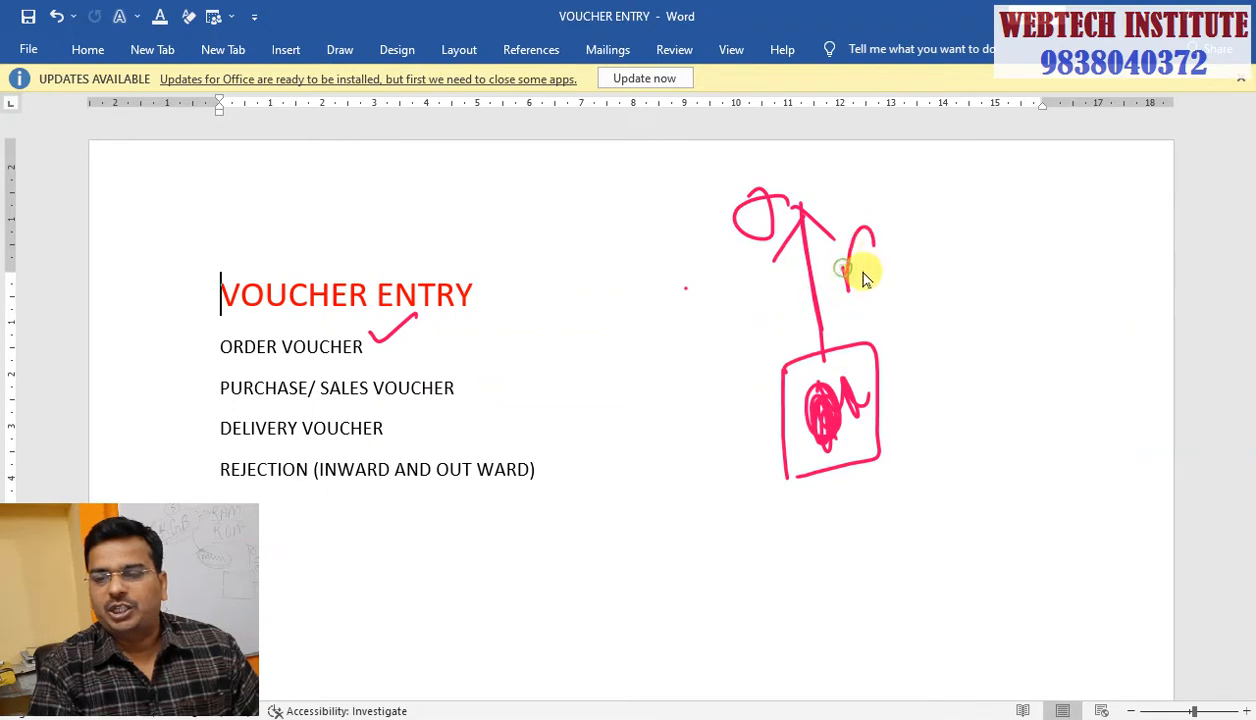
pyautogui.click(893, 262)
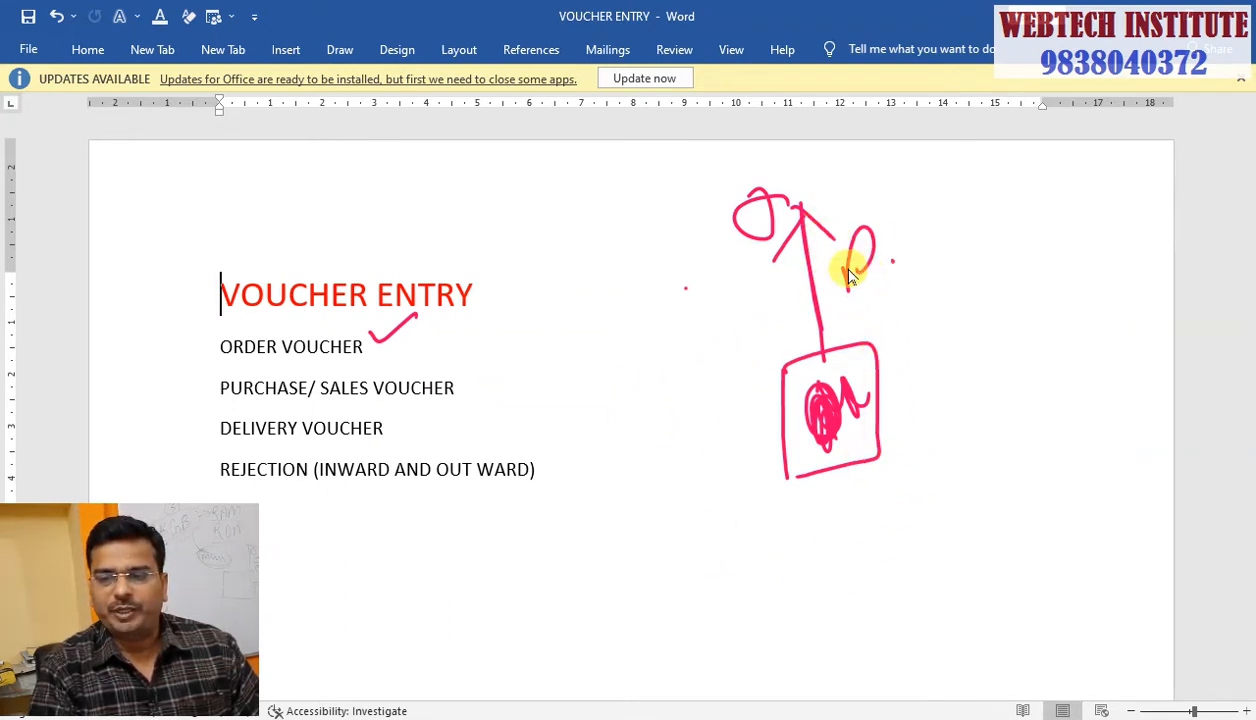
pyautogui.moveTo(842, 272); pyautogui.dragTo(857, 307)
pyautogui.moveTo(806, 216); pyautogui.dragTo(802, 216)
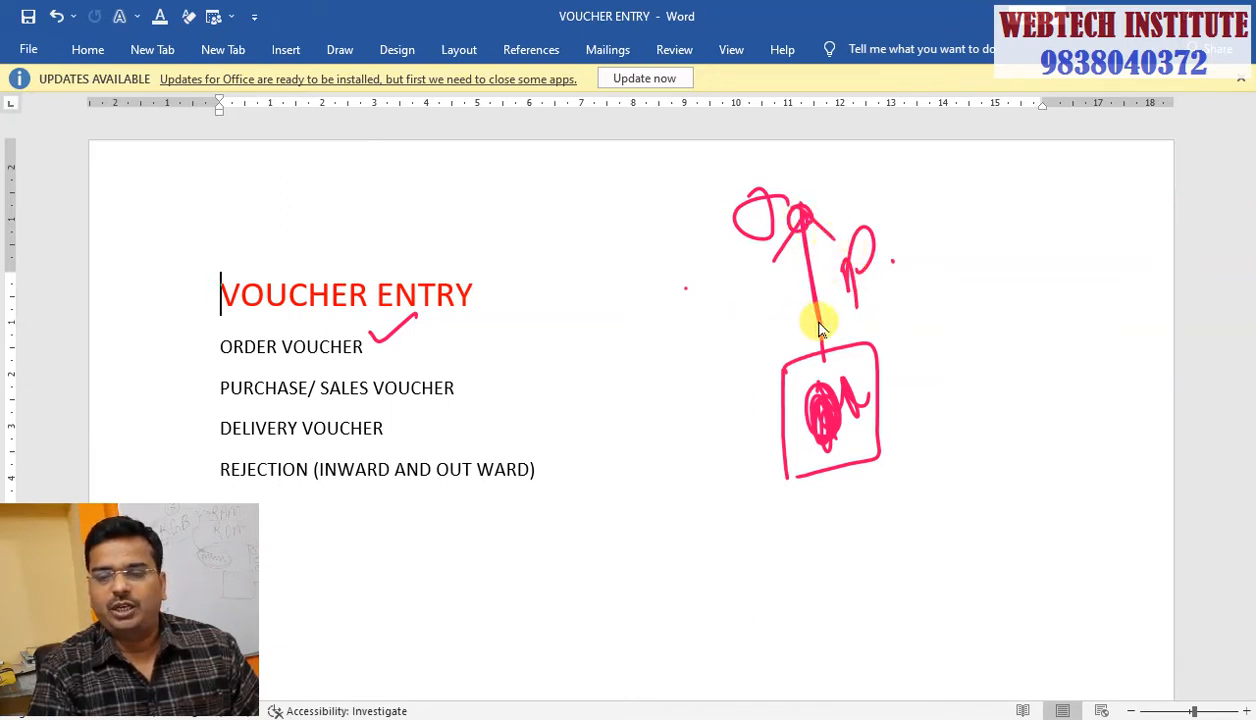
pyautogui.moveTo(900, 188)
pyautogui.mouseDown()
pyautogui.moveTo(918, 316)
pyautogui.moveTo(934, 339)
pyautogui.moveTo(878, 358)
pyautogui.mouseUp()
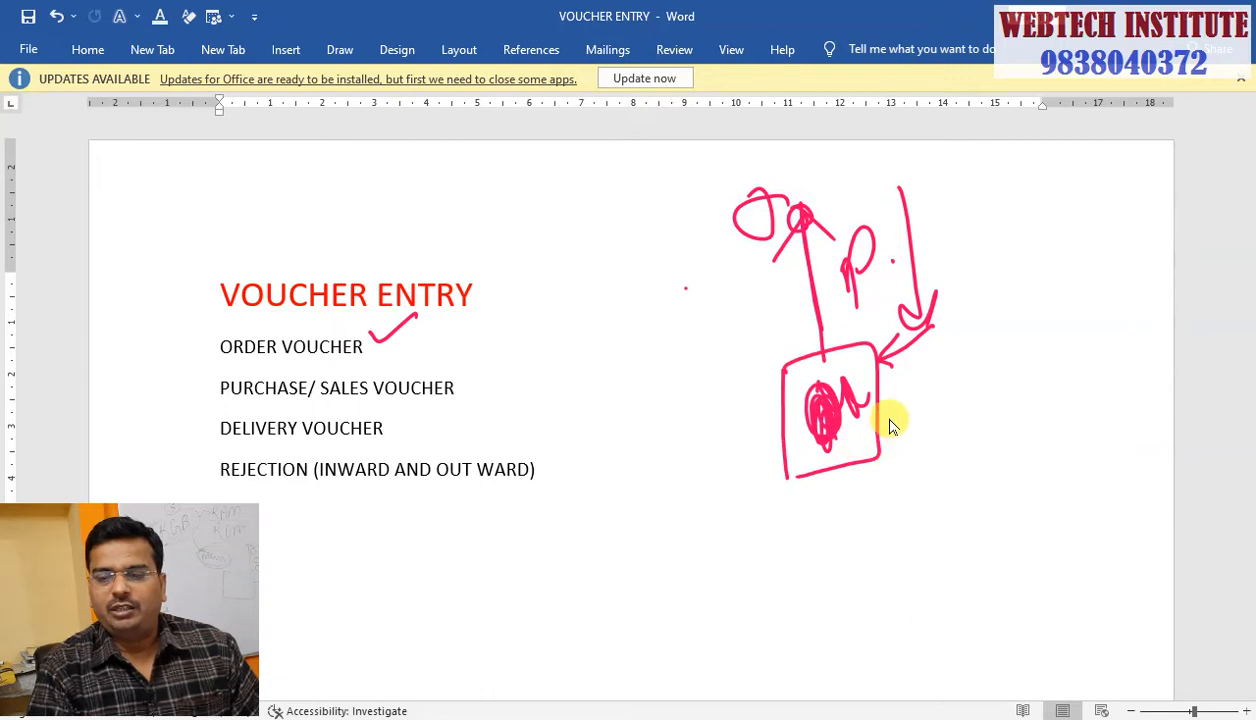
pyautogui.moveTo(919, 400)
pyautogui.mouseDown()
pyautogui.moveTo(913, 421)
pyautogui.moveTo(953, 421)
pyautogui.moveTo(934, 238)
pyautogui.moveTo(918, 218)
pyautogui.moveTo(942, 236)
pyautogui.moveTo(938, 209)
pyautogui.moveTo(951, 221)
pyautogui.mouseUp()
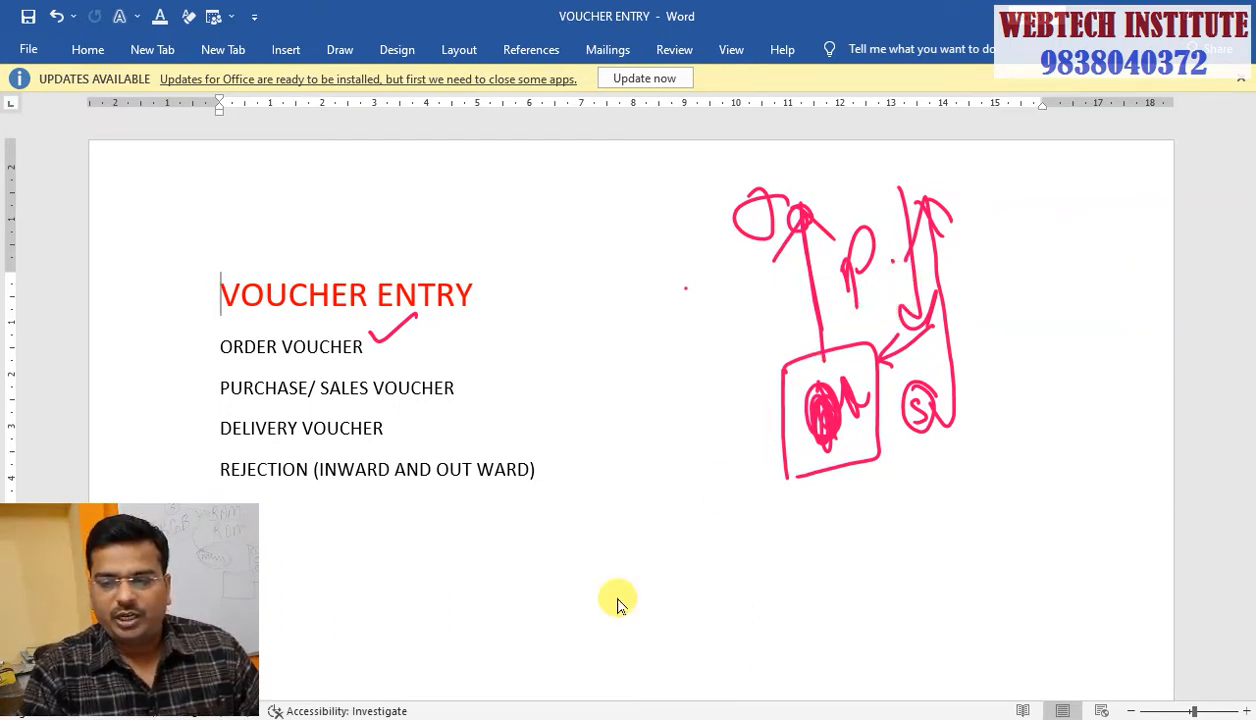
# Step: Switch to TallyPrime and start a new ledger master named Computer Solution without an alias
pyautogui.moveTo(413, 718)
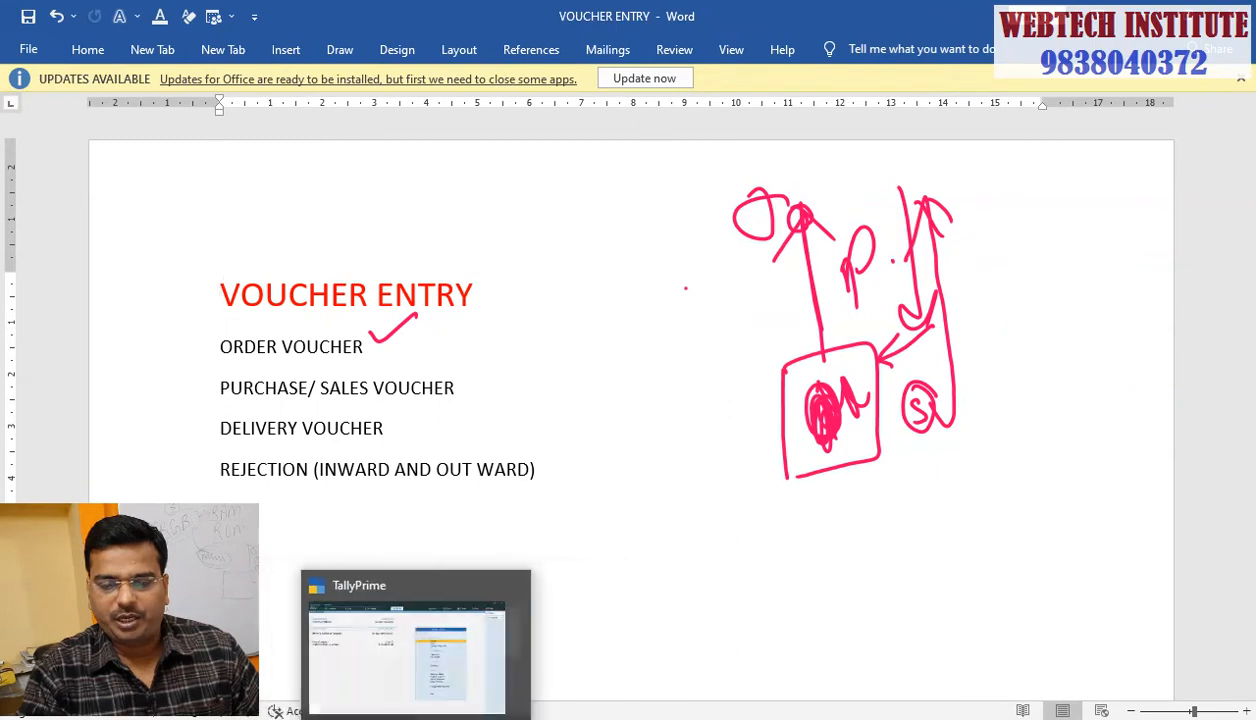
pyautogui.click(440, 695)
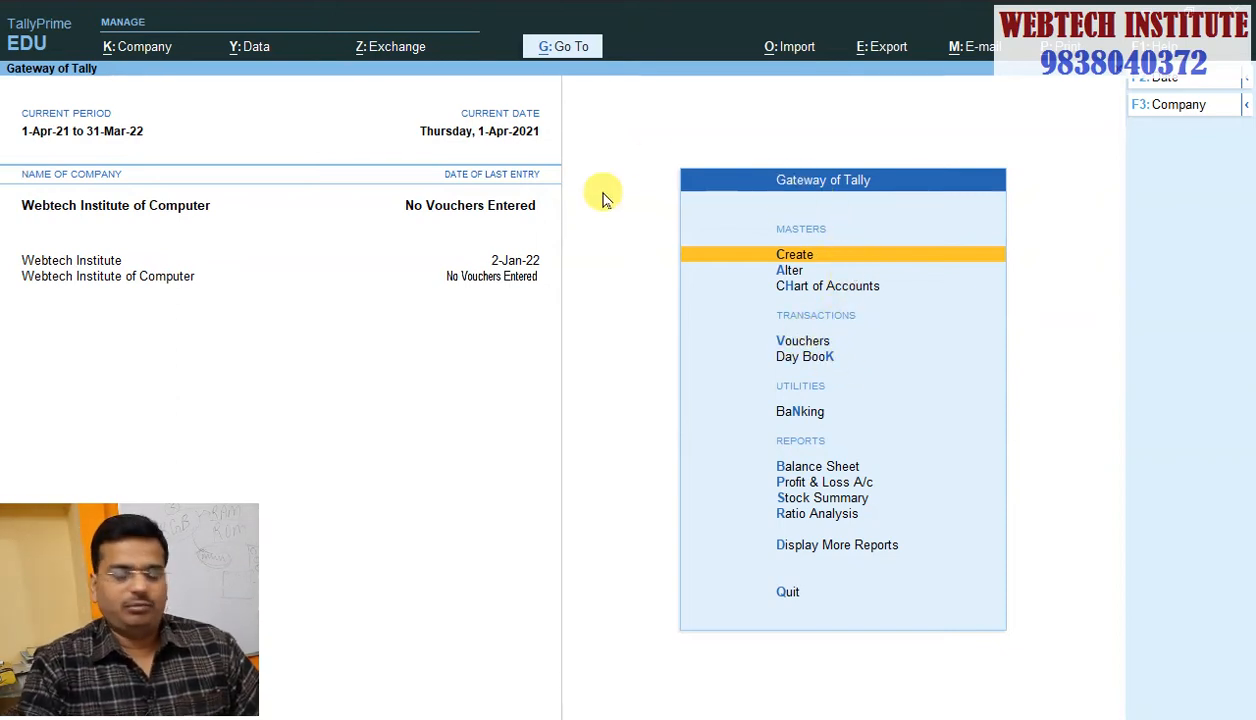
pyautogui.press('Return')
pyautogui.press('Down')
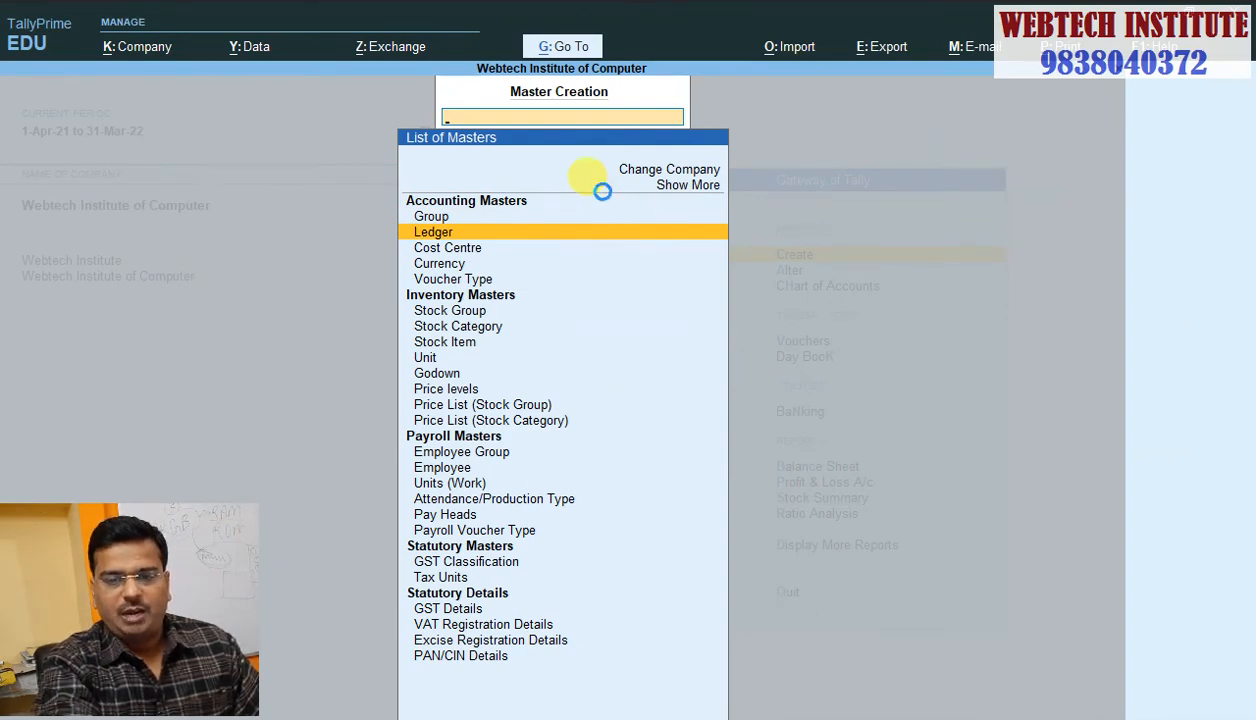
pyautogui.press('Return')
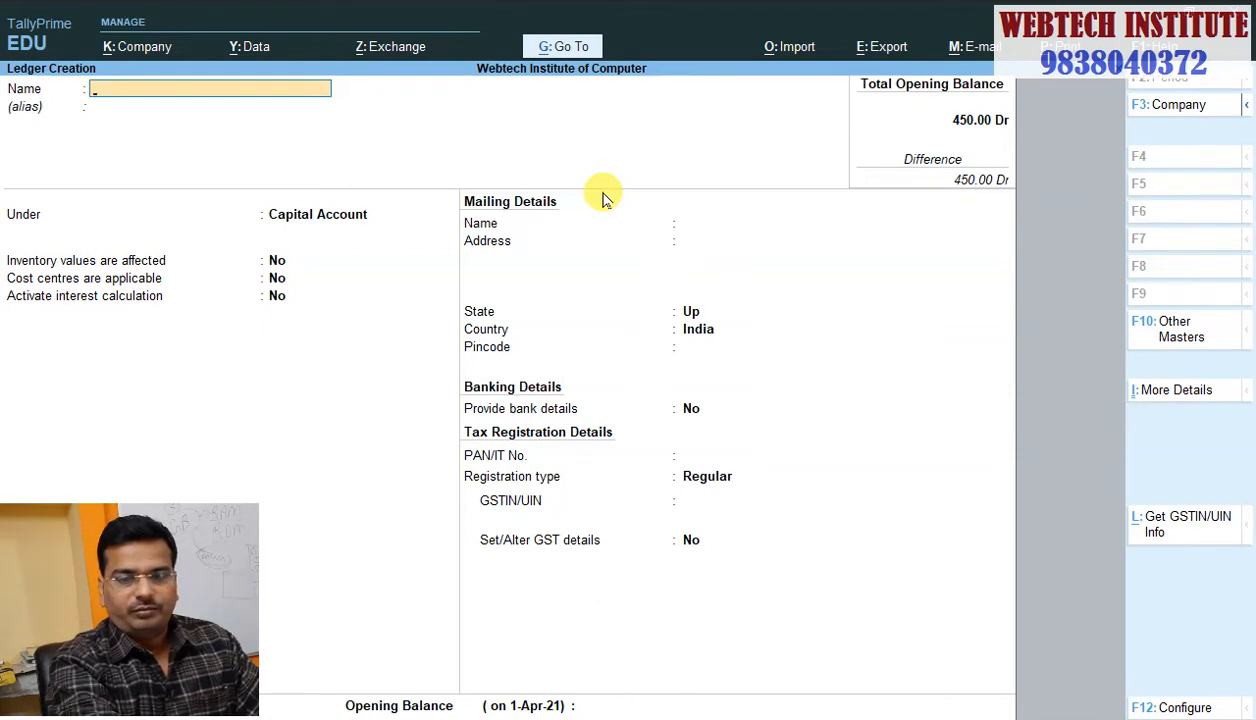
pyautogui.write('Computer')
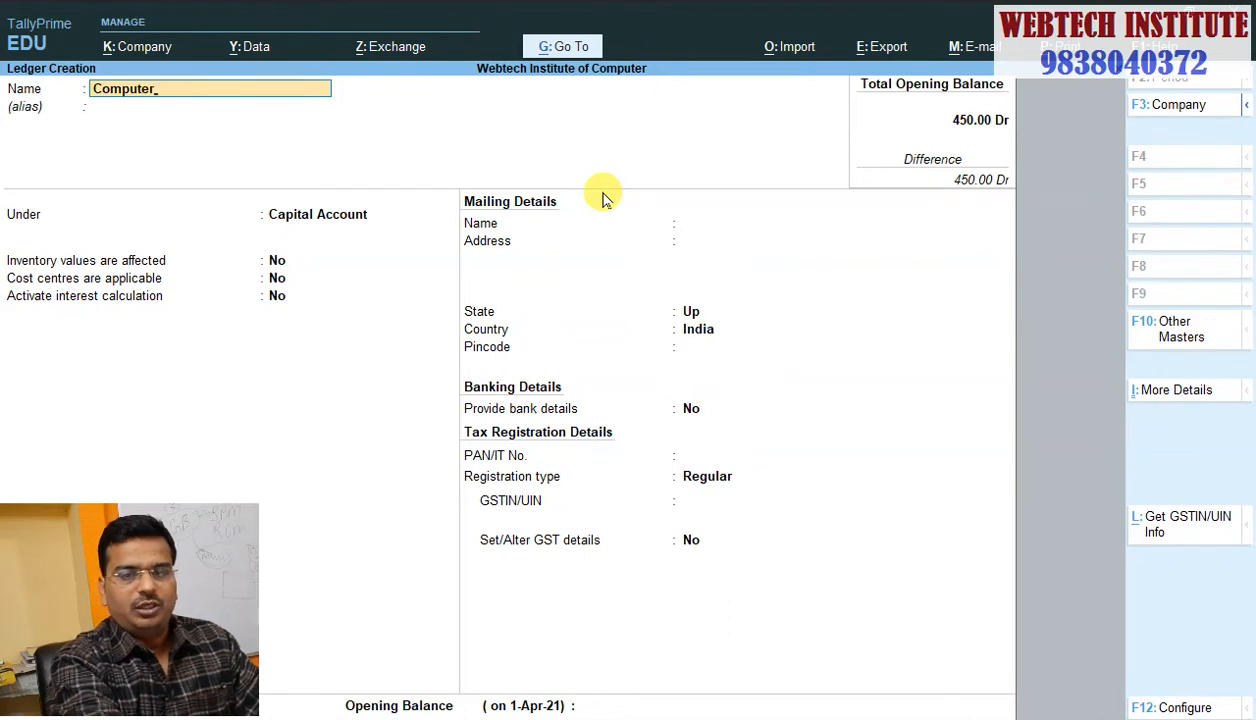
pyautogui.write(' Solu')
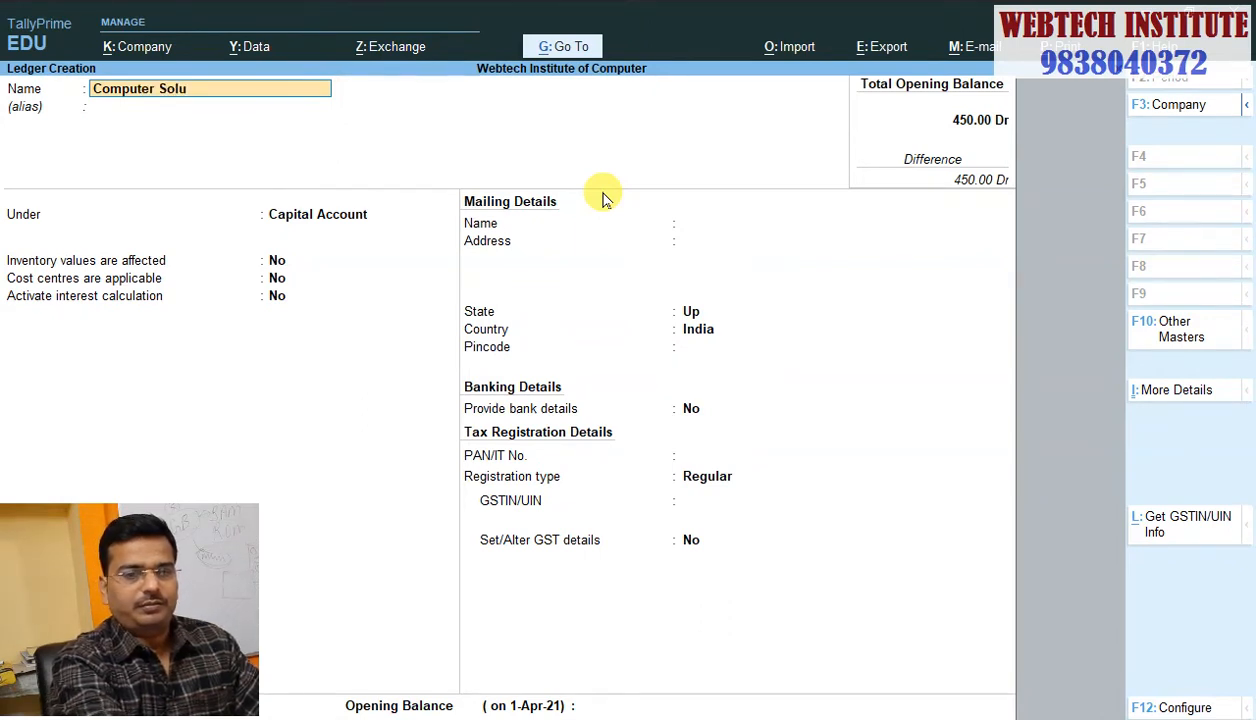
pyautogui.write('tion')
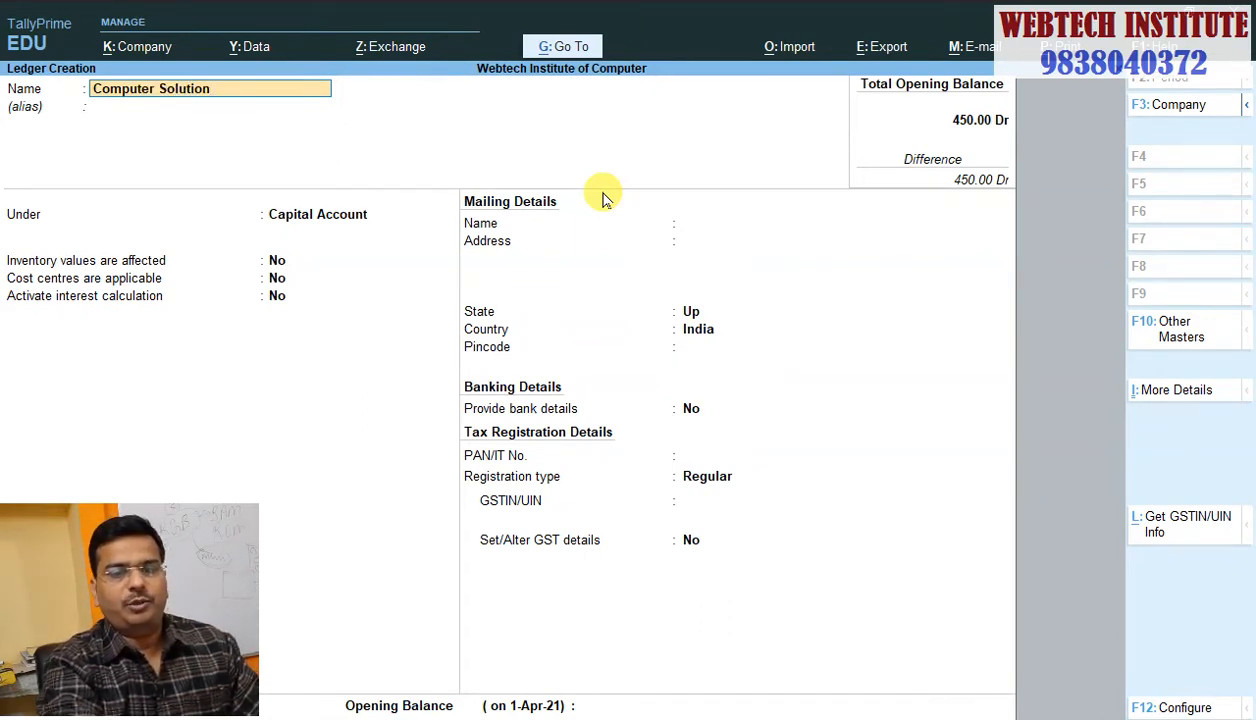
pyautogui.press('Return')
pyautogui.press('Return')
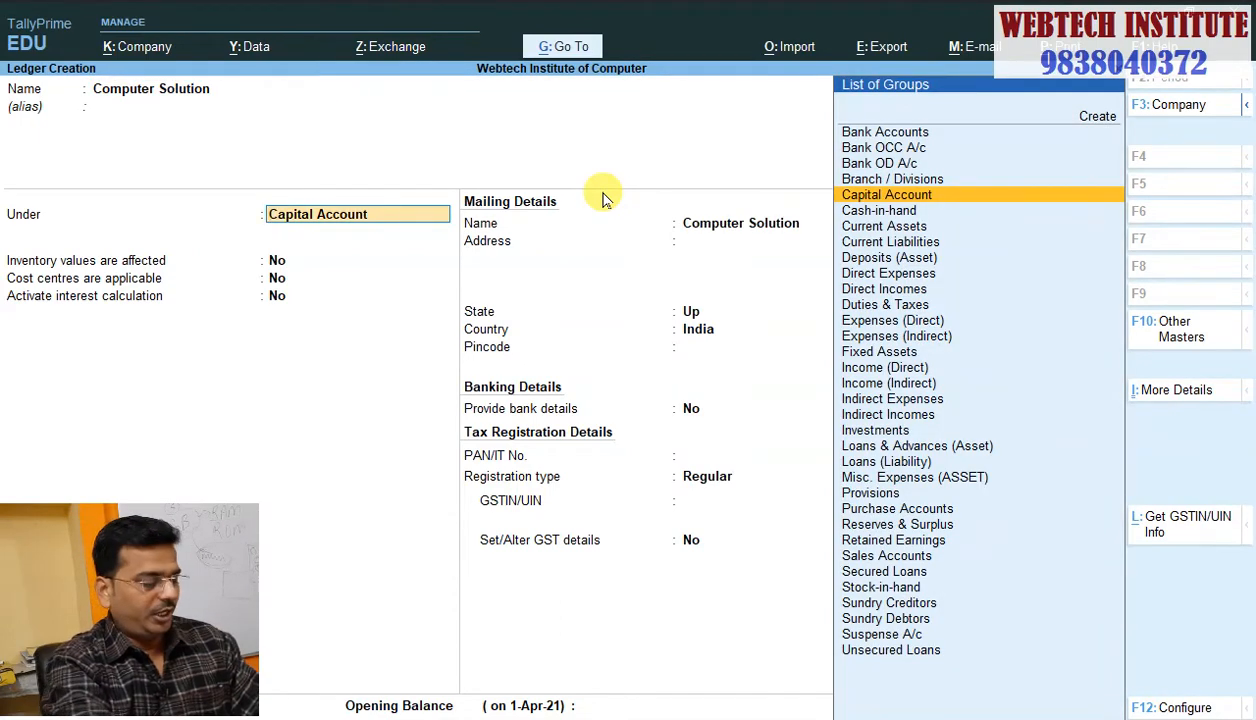
# Step: Place the ledger under the Sundry Creditors group, keeping the default bill-by-bill, cost centre and interest settings
pyautogui.write('Sun')
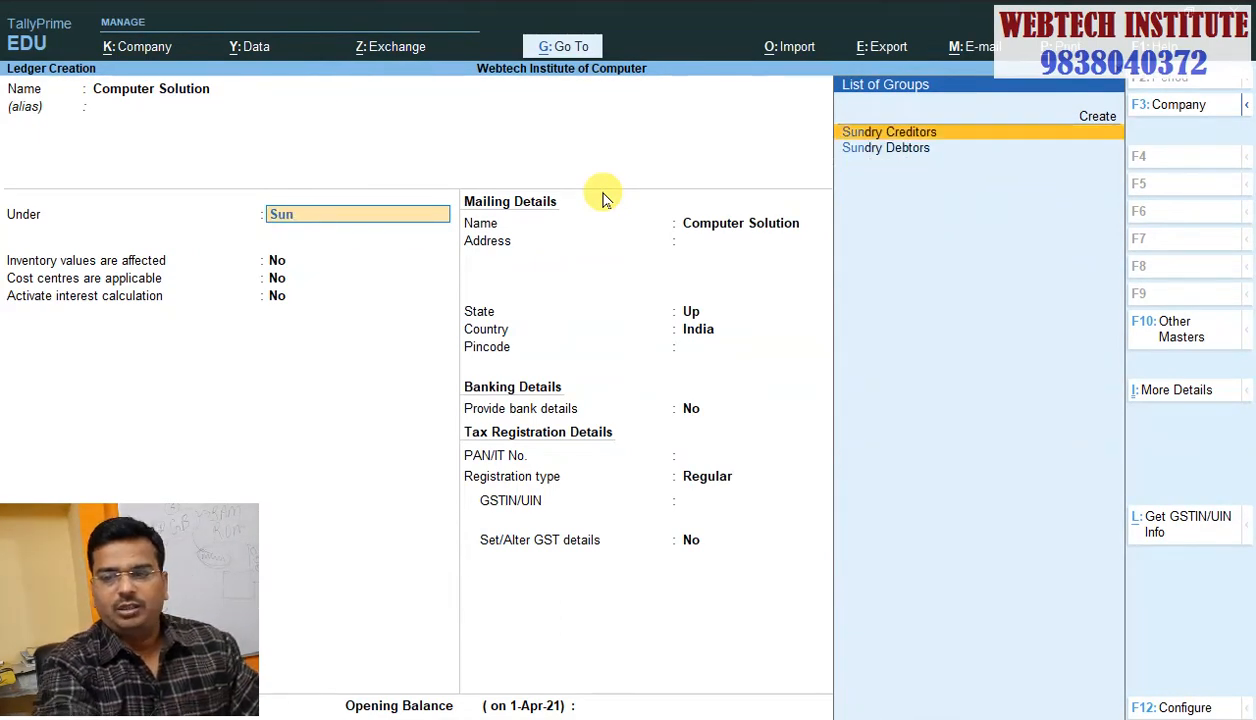
pyautogui.press('Return')
pyautogui.press('Return')
pyautogui.press('Return')
pyautogui.press('Return')
pyautogui.press('Return')
pyautogui.press('Return')
pyautogui.press('Return')
pyautogui.press('Return')
pyautogui.press('Return')
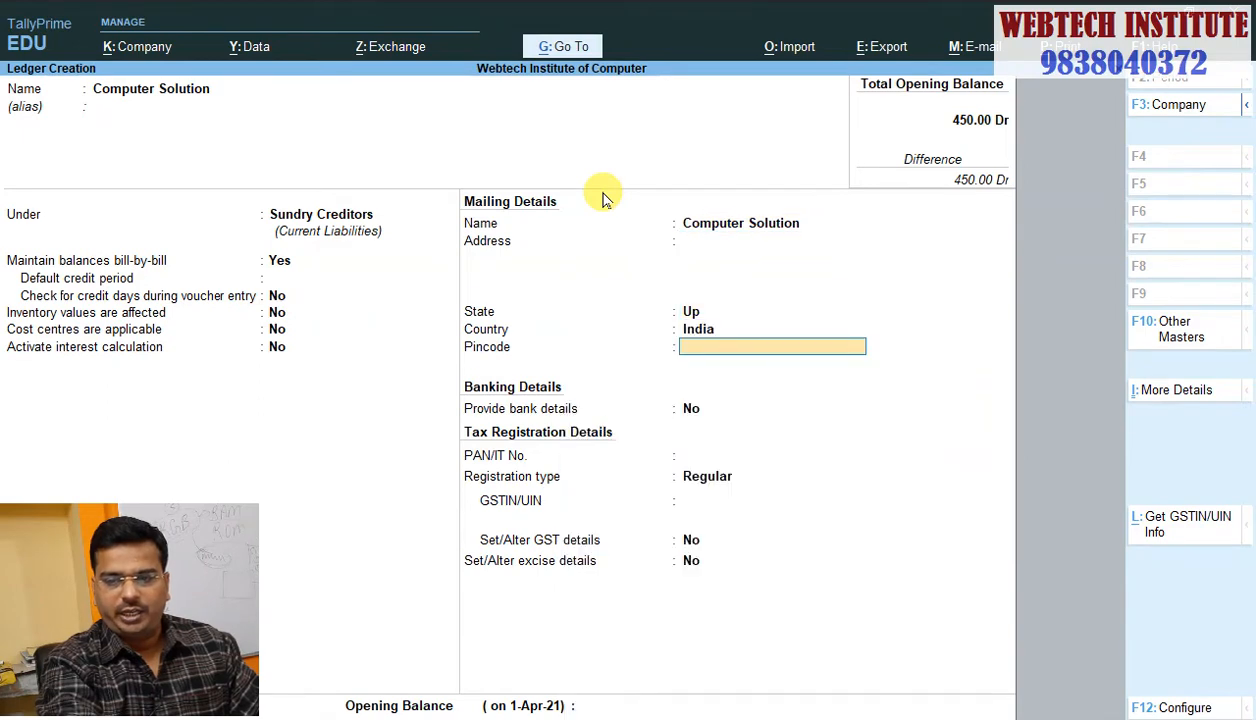
# Step: Set the ledger's mailing address to Lucknow, keeping the default state, country and bank details options
pyautogui.press('BackSpace')
pyautogui.press('BackSpace')
pyautogui.press('BackSpace')
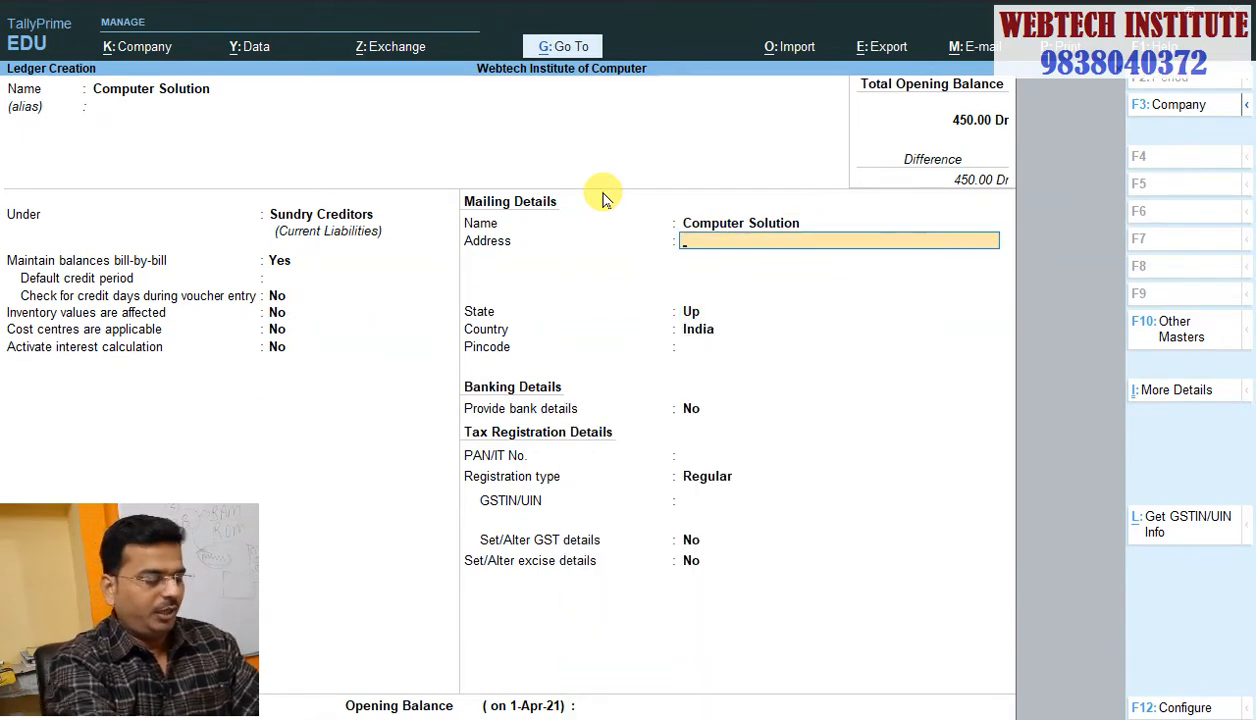
pyautogui.write('Lu')
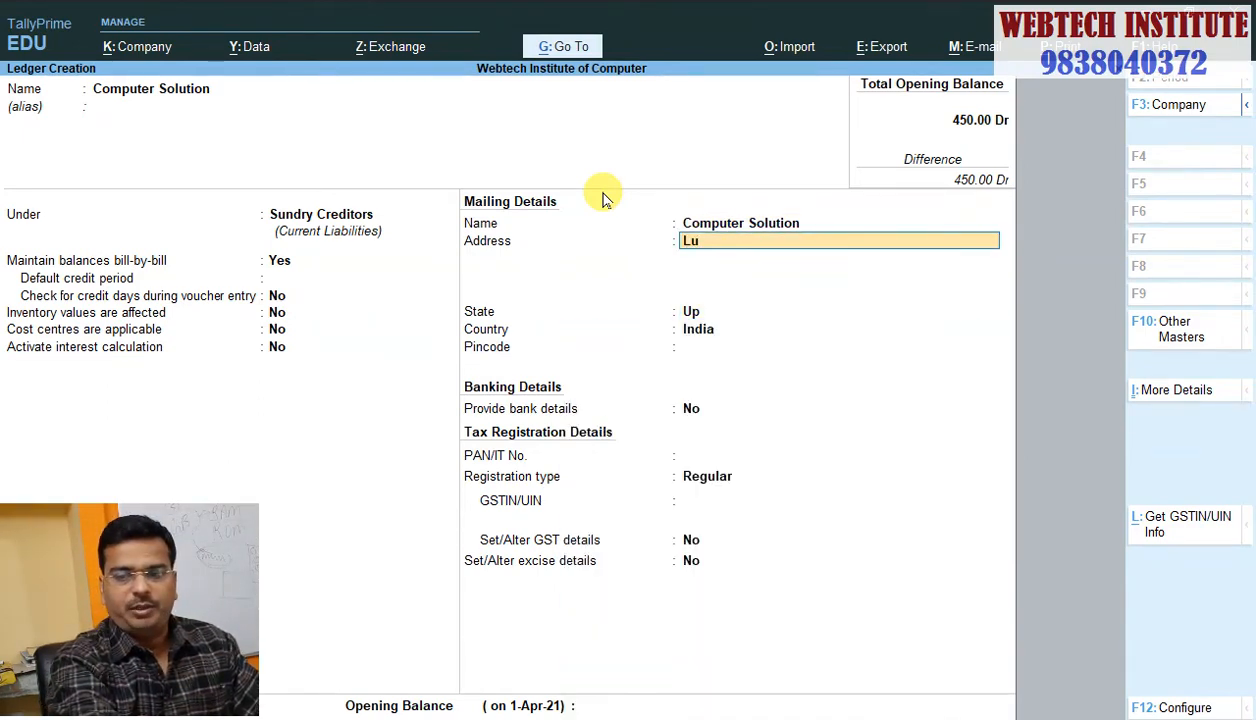
pyautogui.write('cknow')
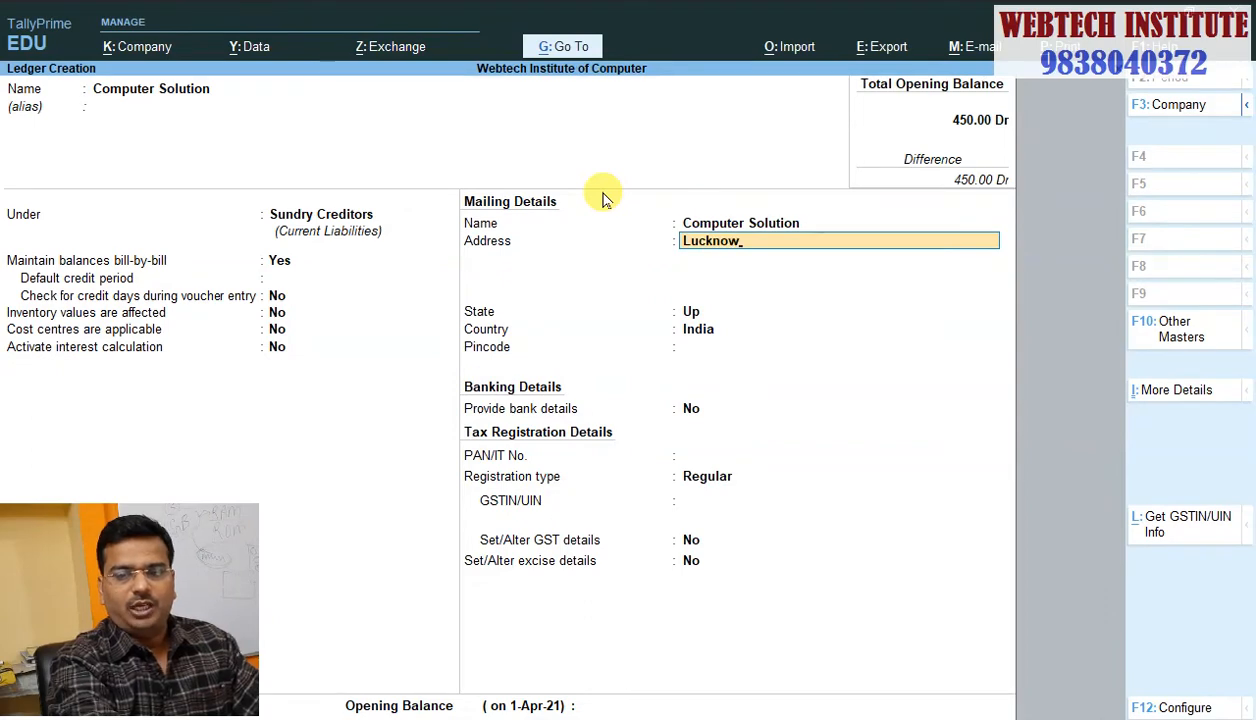
pyautogui.press('Return')
pyautogui.press('Return')
pyautogui.press('Return')
pyautogui.press('Return')
pyautogui.press('Return')
pyautogui.press('Return')
pyautogui.press('Return')
pyautogui.press('Return')
pyautogui.press('Return')
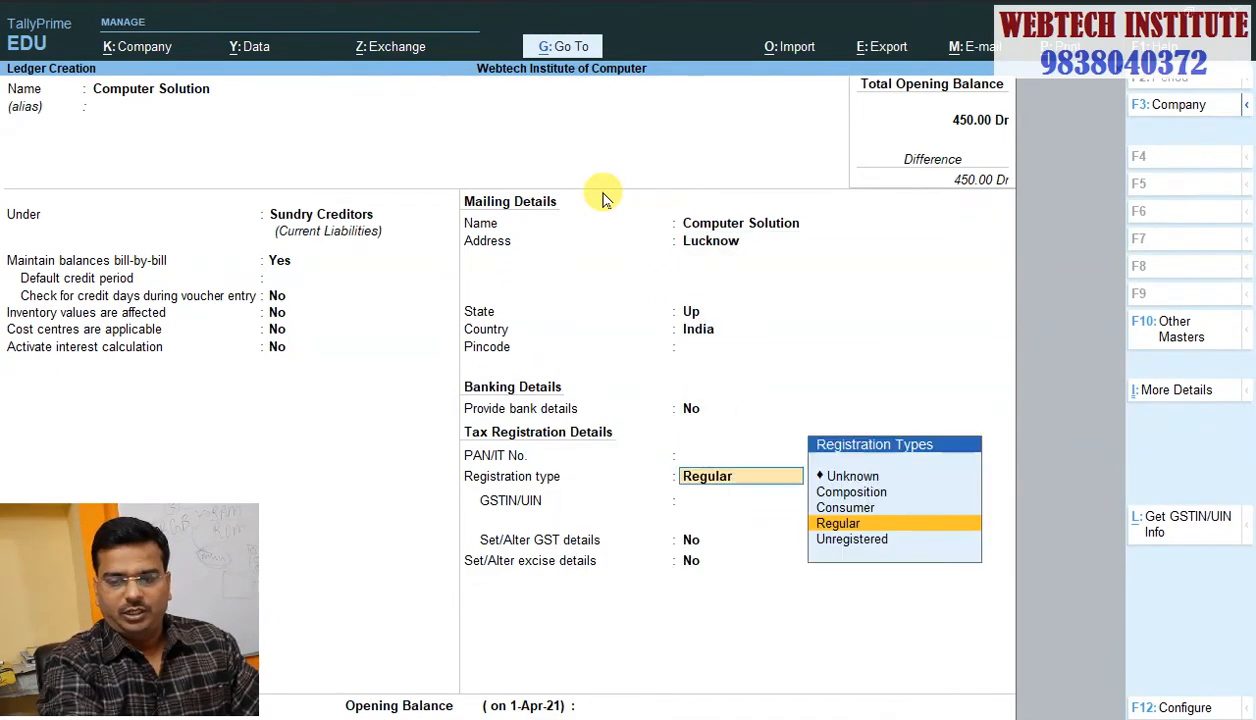
# Step: Keep the Regular registration type, save the ledger and return to the list of masters
pyautogui.press('Return')
pyautogui.press('Return')
pyautogui.press('Return')
pyautogui.press('Return')
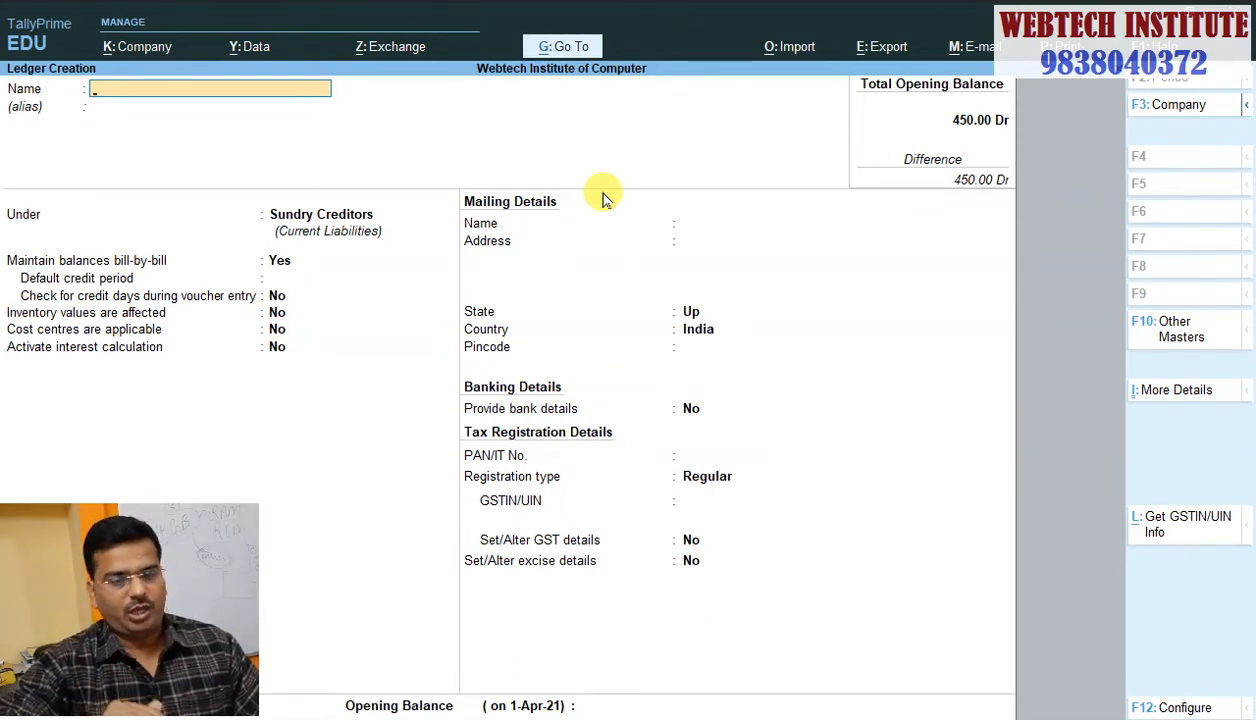
pyautogui.press('Escape')
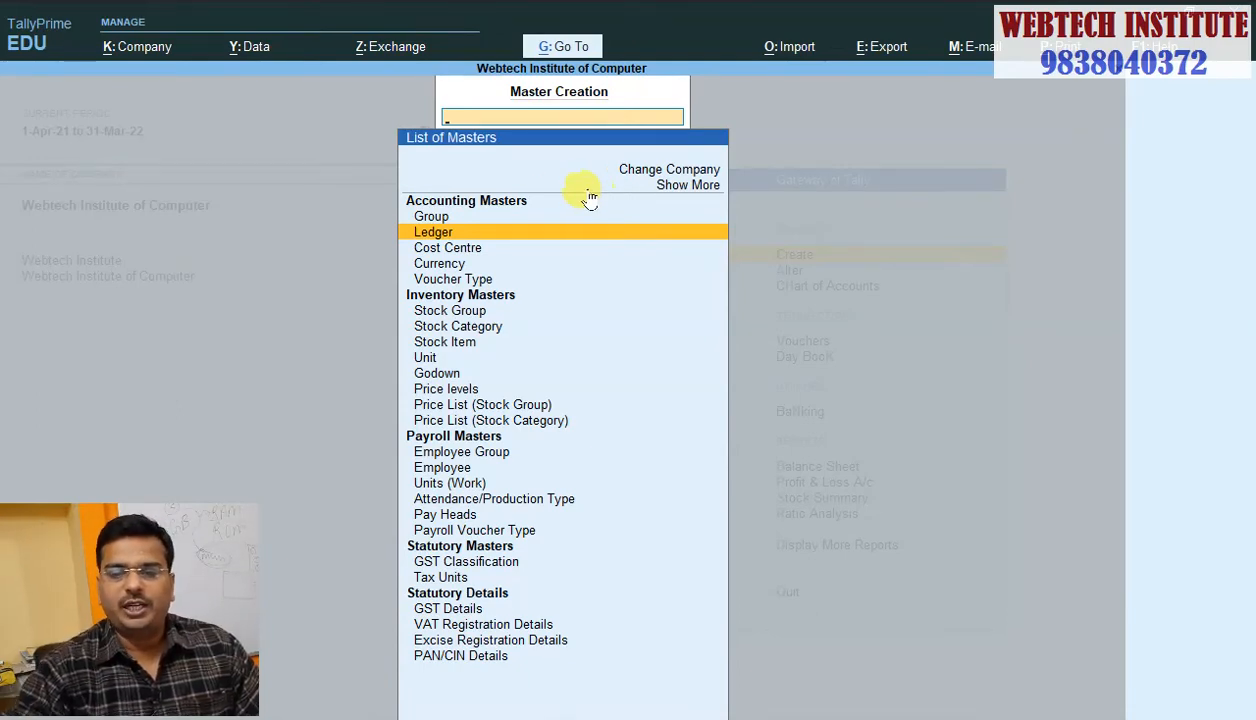
# Step: Start a new stock item named Monitor under the Primary group
pyautogui.click(470, 344)
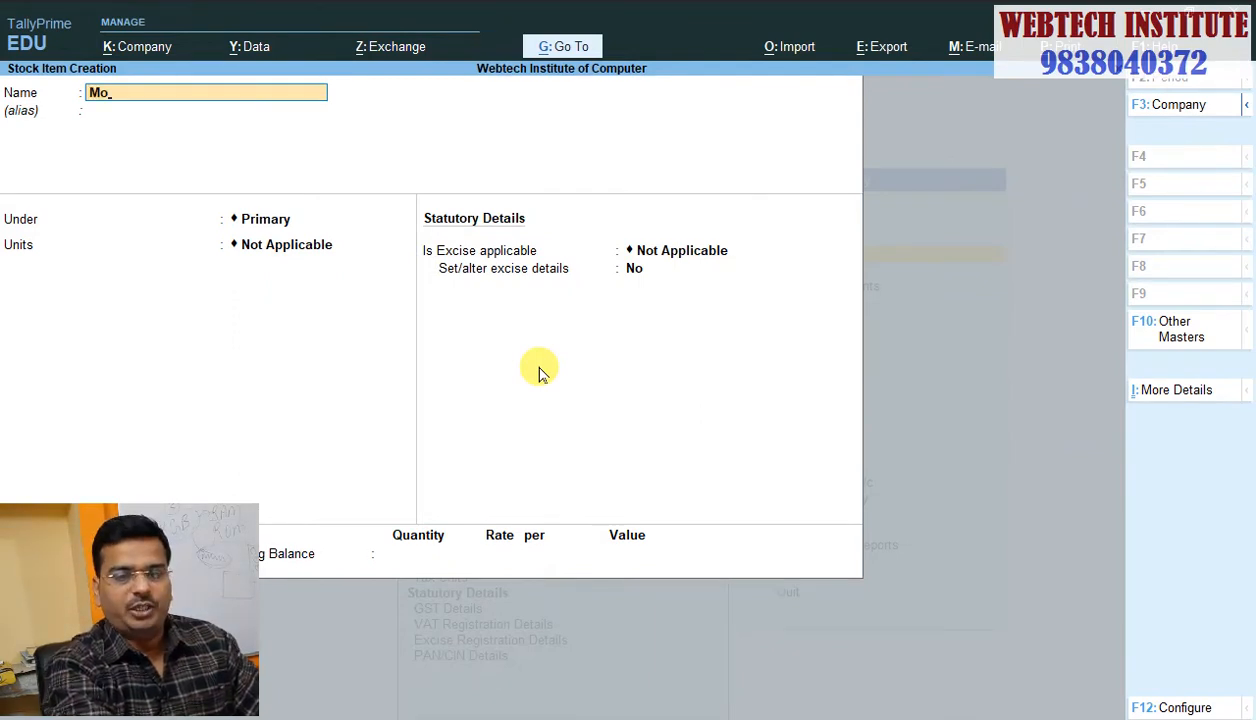
pyautogui.write('Monitor')
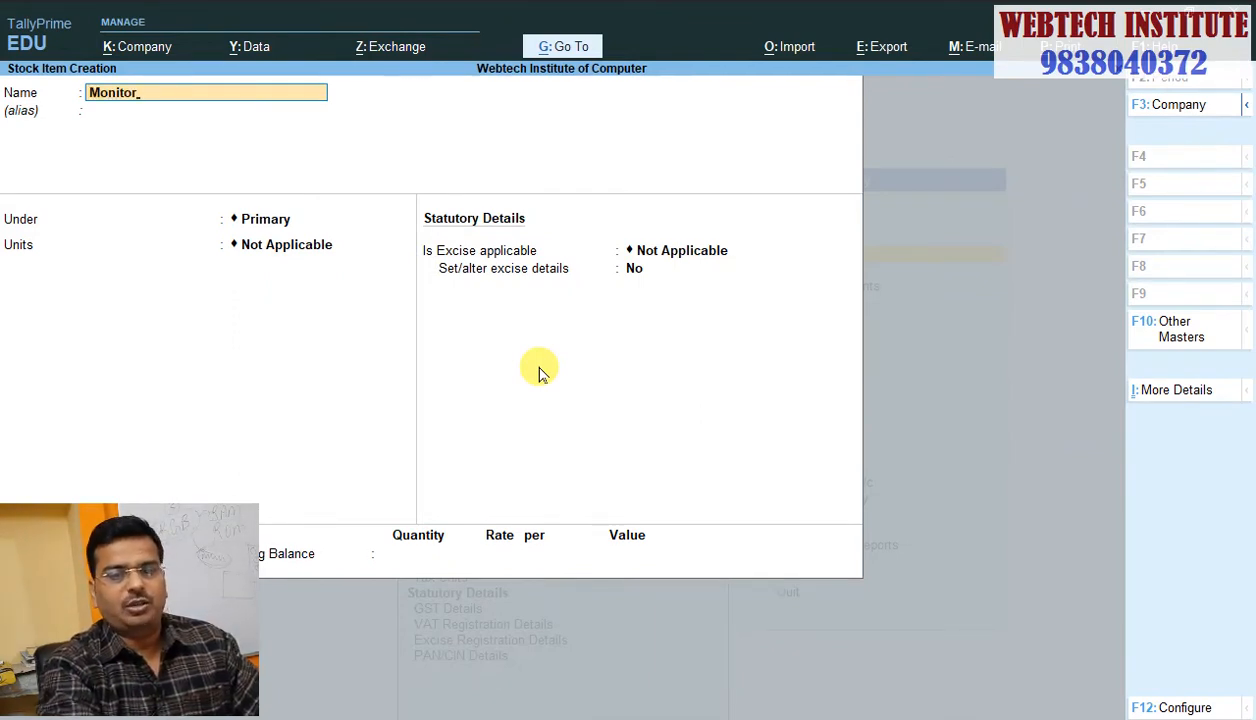
pyautogui.press('Return')
pyautogui.press('Return')
pyautogui.press('Return')
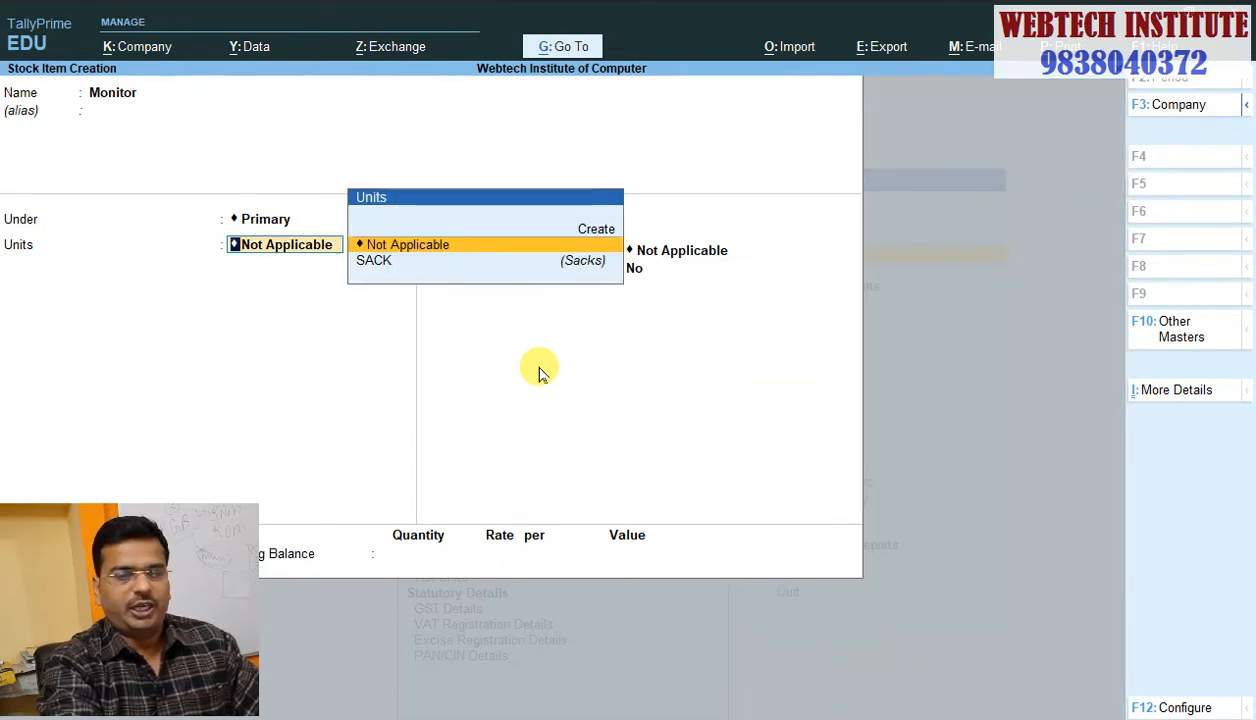
# Step: Create a simple unit for the item with symbol pcs, formal name Peices, UQC Not Applicable and 0 decimal places
pyautogui.press('Up')
pyautogui.press('Return')
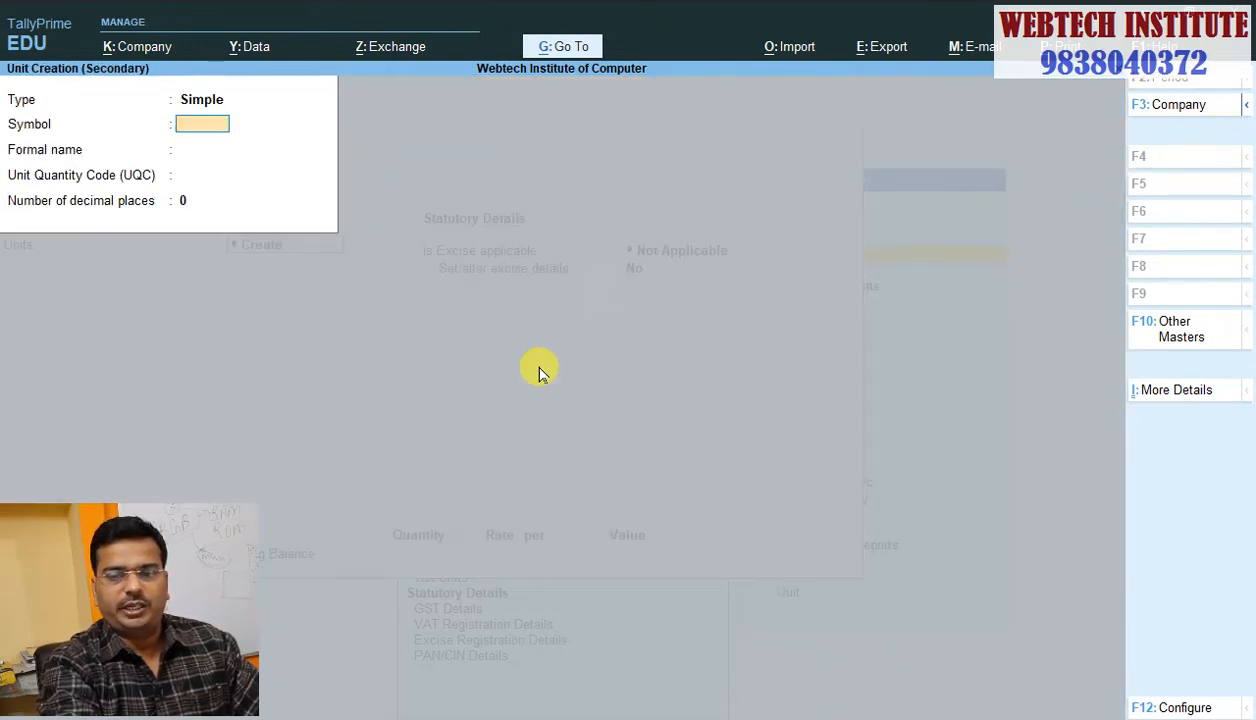
pyautogui.write('pcs')
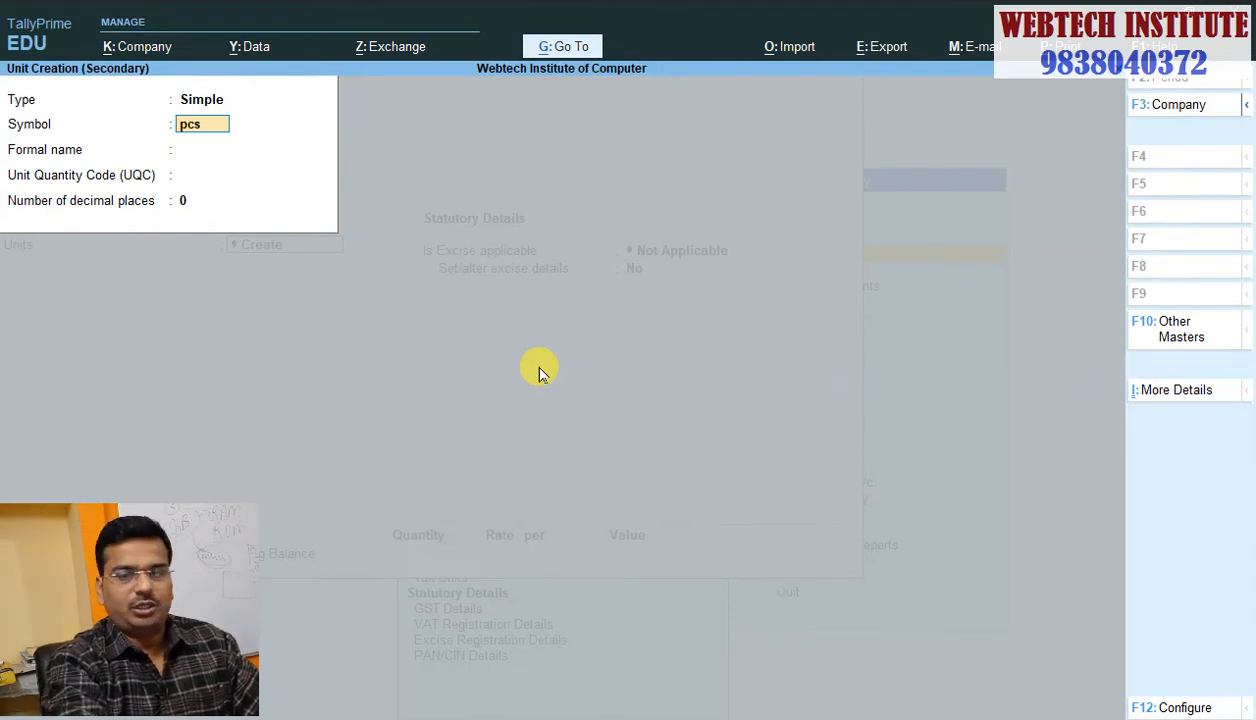
pyautogui.press('Return')
pyautogui.write('Pe')
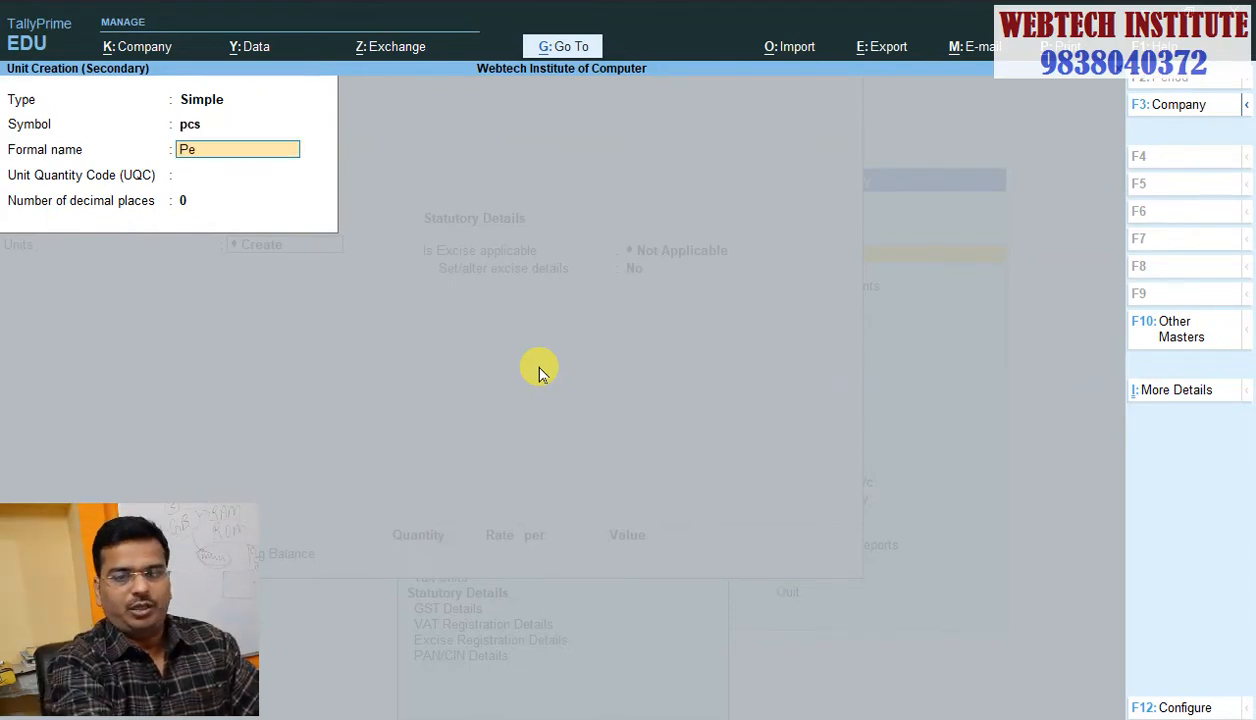
pyautogui.write('ices')
pyautogui.press('Return')
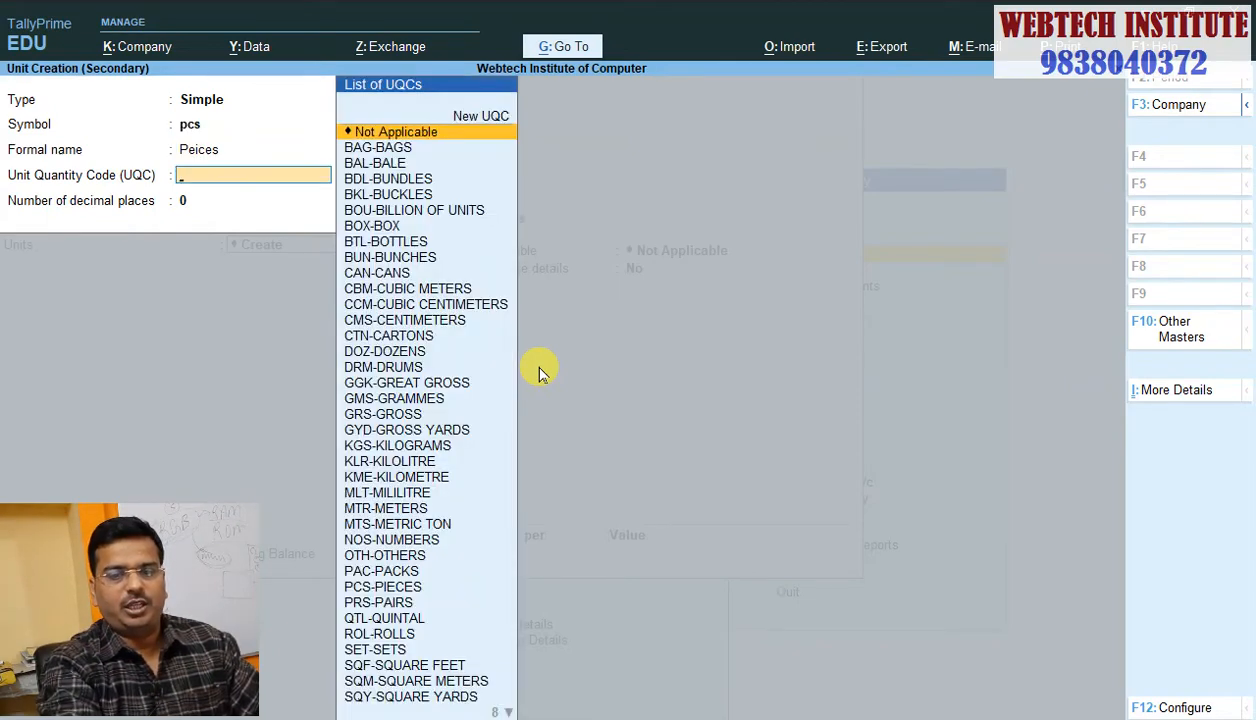
pyautogui.press('Return')
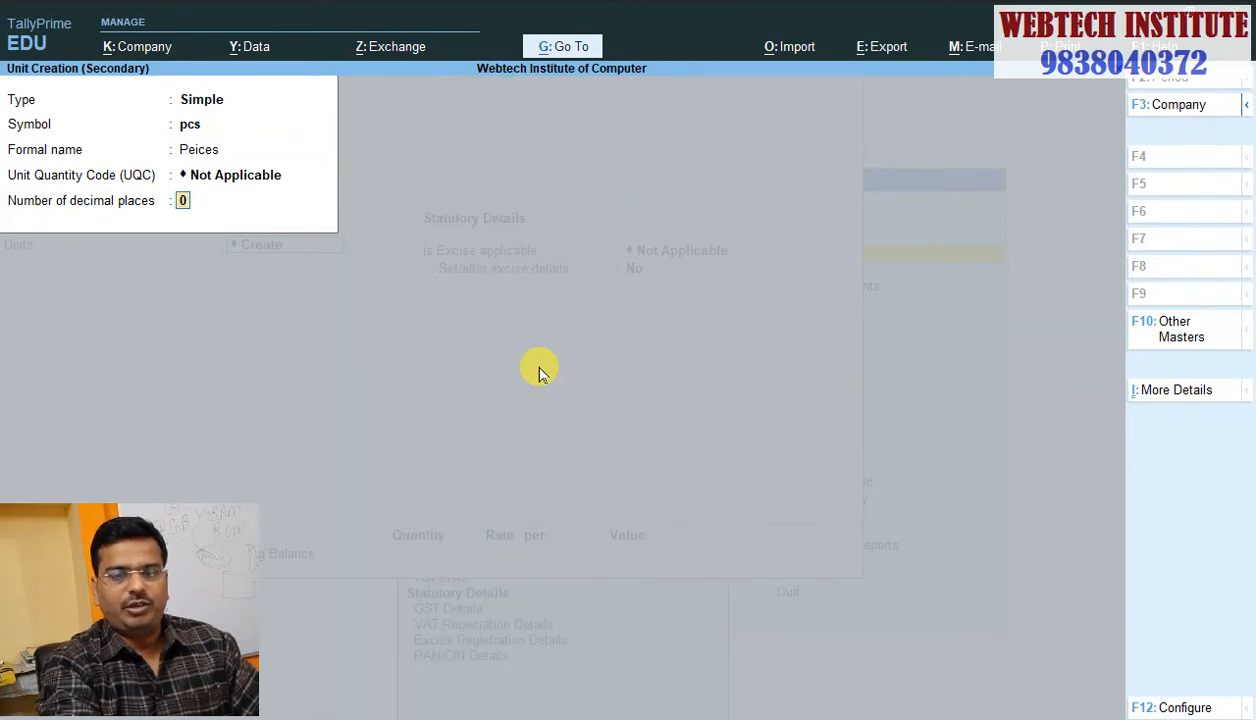
pyautogui.press('Return')
pyautogui.press('Return')
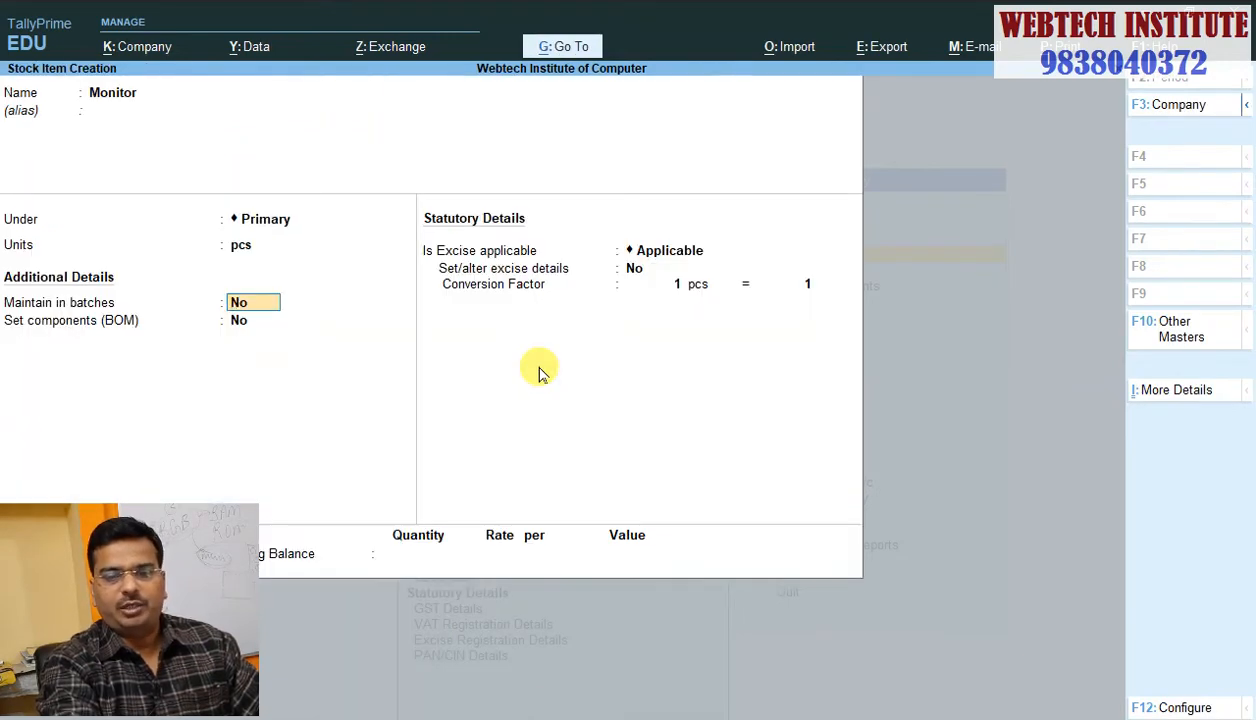
# Step: Keep batches and BOM at No and excise as Applicable, and set the conversion factor to 1 pcs = 1 10GMS
pyautogui.press('Return')
pyautogui.press('Return')
pyautogui.press('Return')
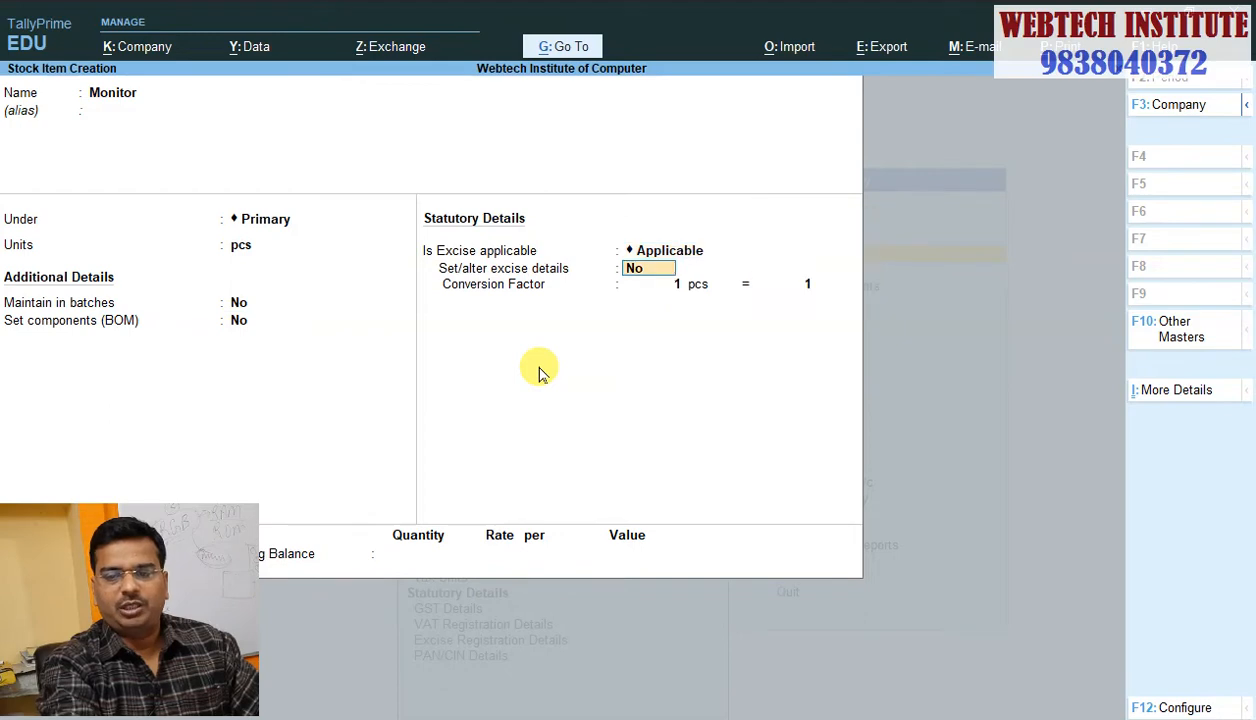
pyautogui.press('Return')
pyautogui.press('Return')
pyautogui.press('Return')
pyautogui.press('Return')
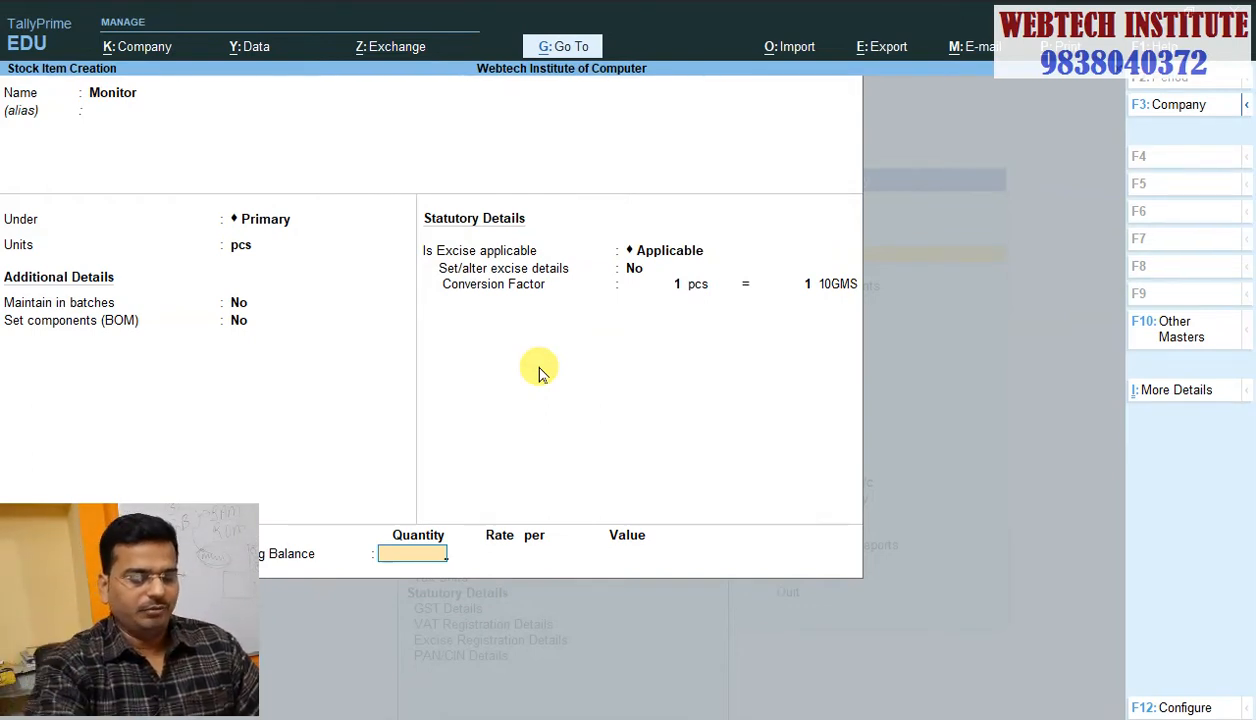
# Step: Give the Monitor item an opening balance of 1 pcs in the RR Material Centre godown at a rate of 5000 per pcs
pyautogui.press('Return')
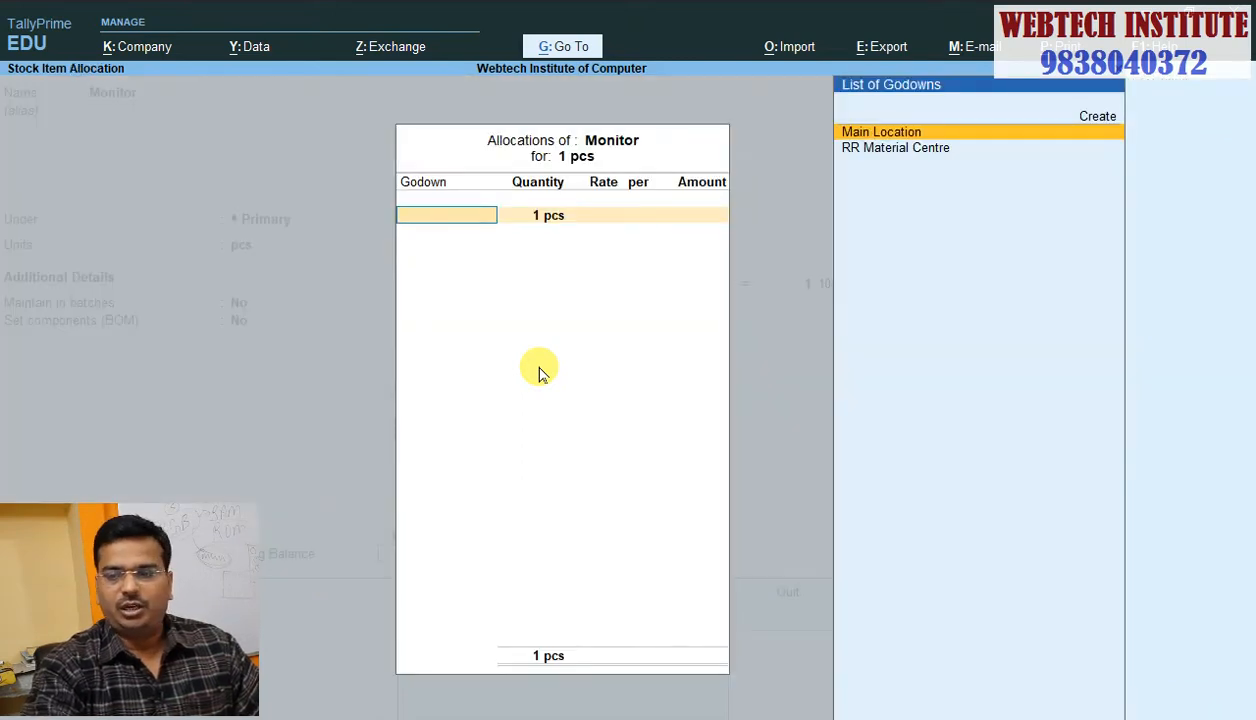
pyautogui.press('Down')
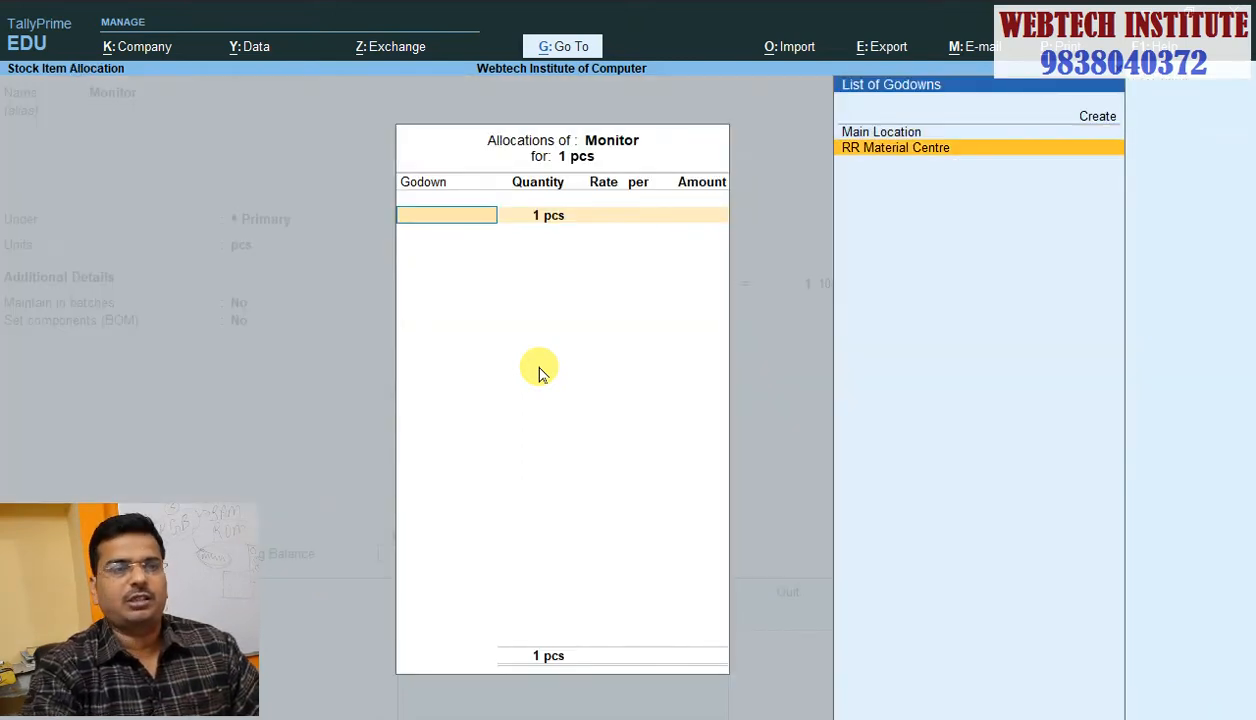
pyautogui.press('Return')
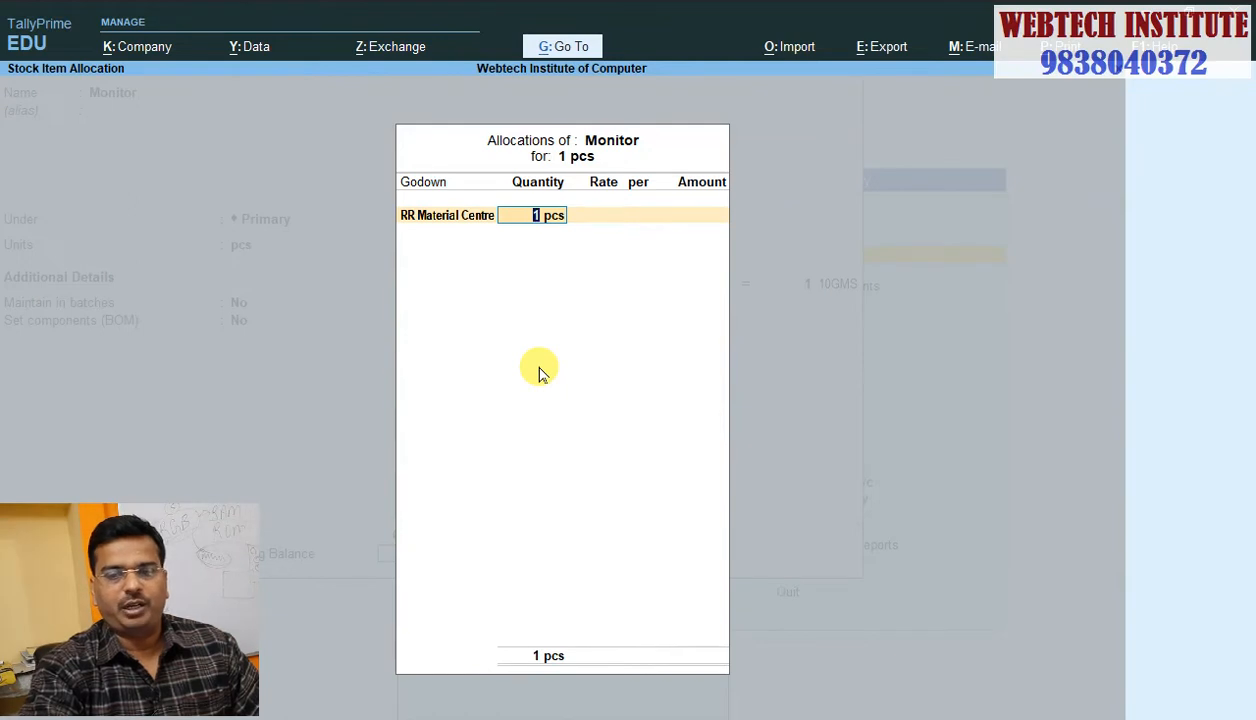
pyautogui.press('Return')
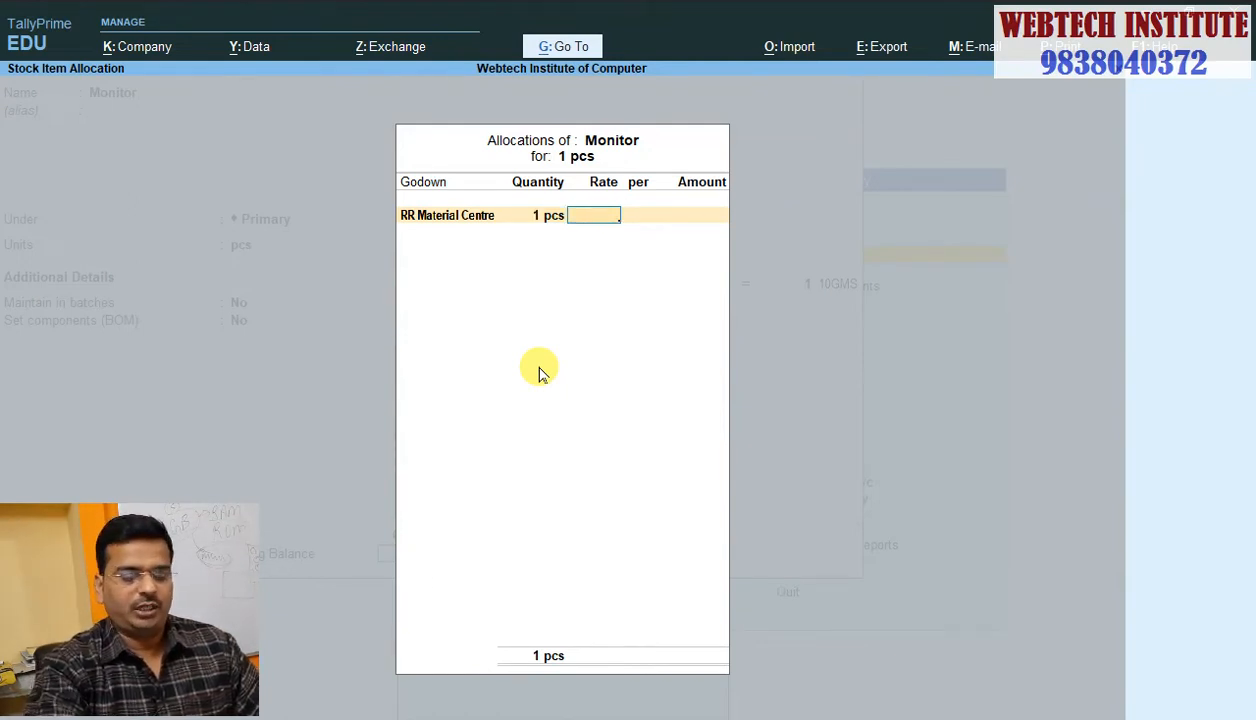
pyautogui.write('5000')
pyautogui.press('Return')
pyautogui.press('Return')
pyautogui.press('Return')
pyautogui.press('Return')
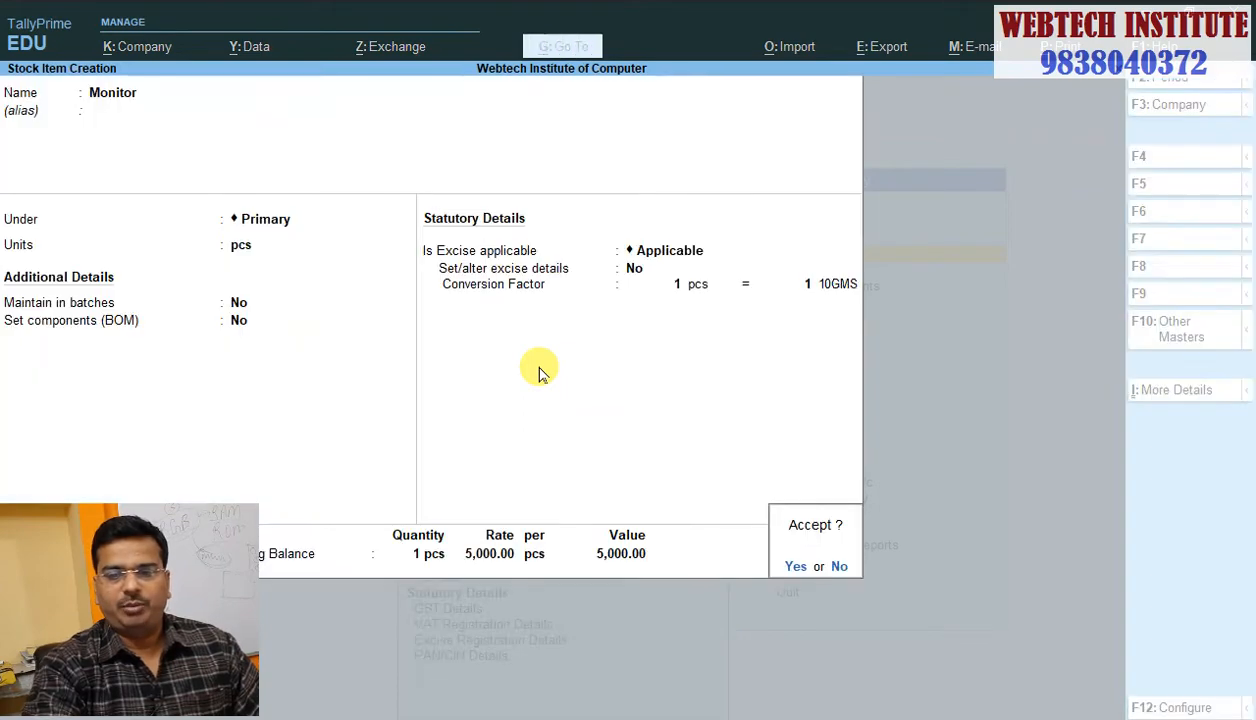
# Step: Save the Monitor stock item and return to the Gateway of Tally
pyautogui.press('y')
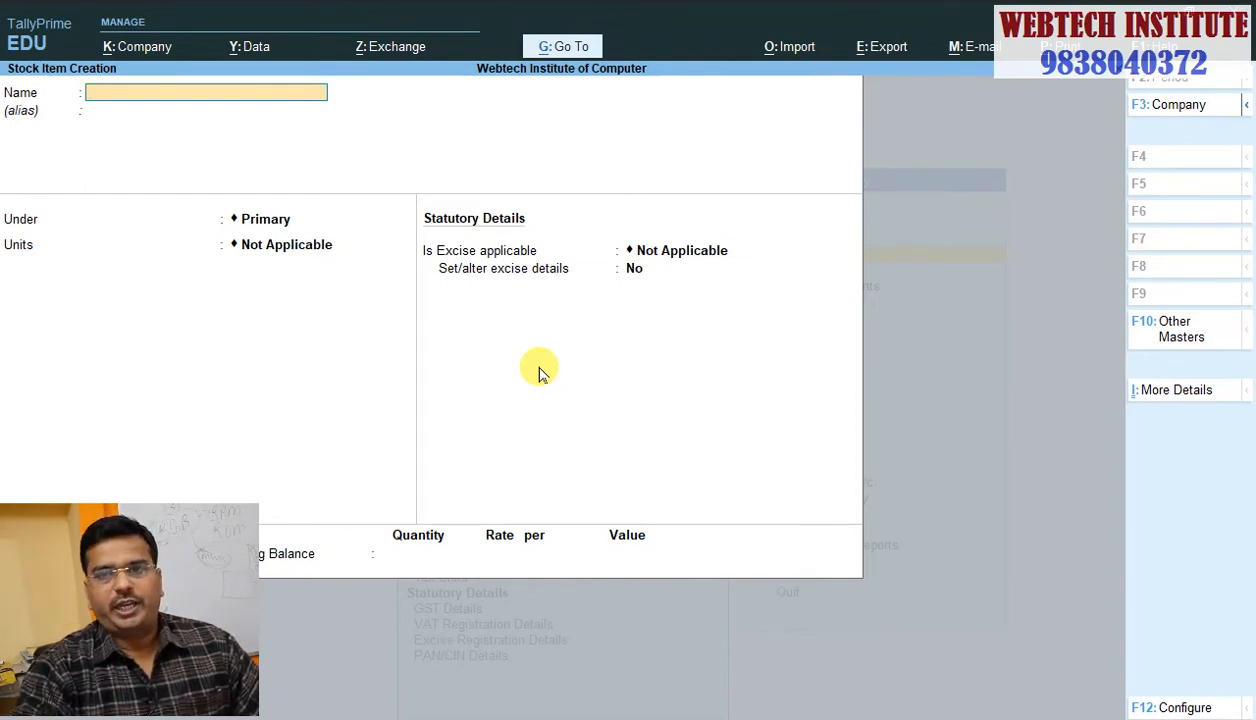
pyautogui.press('Escape')
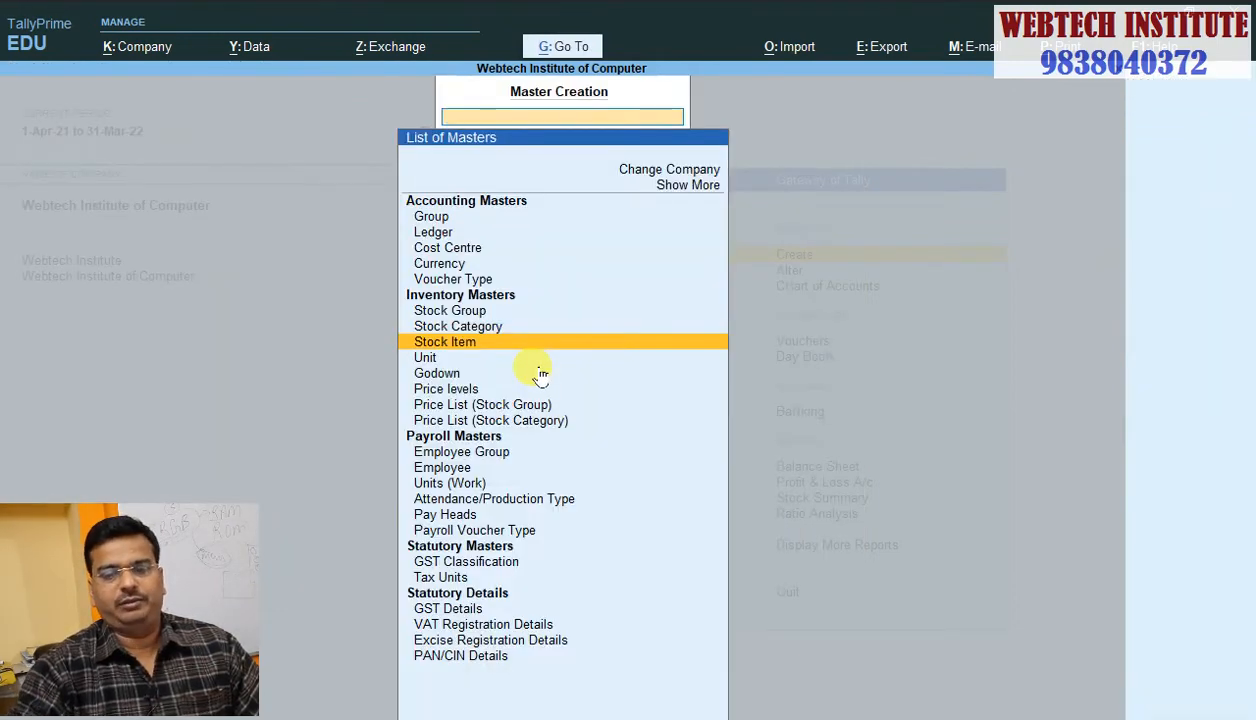
pyautogui.press('Escape')
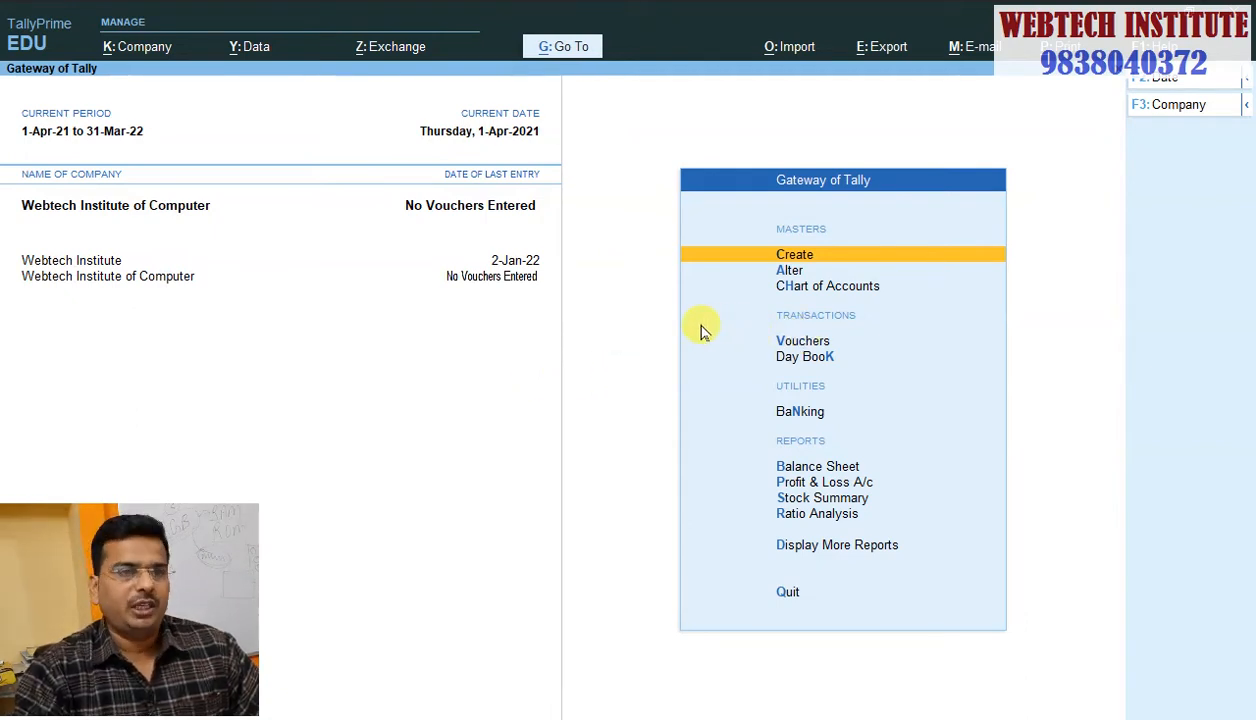
pyautogui.press('Return')
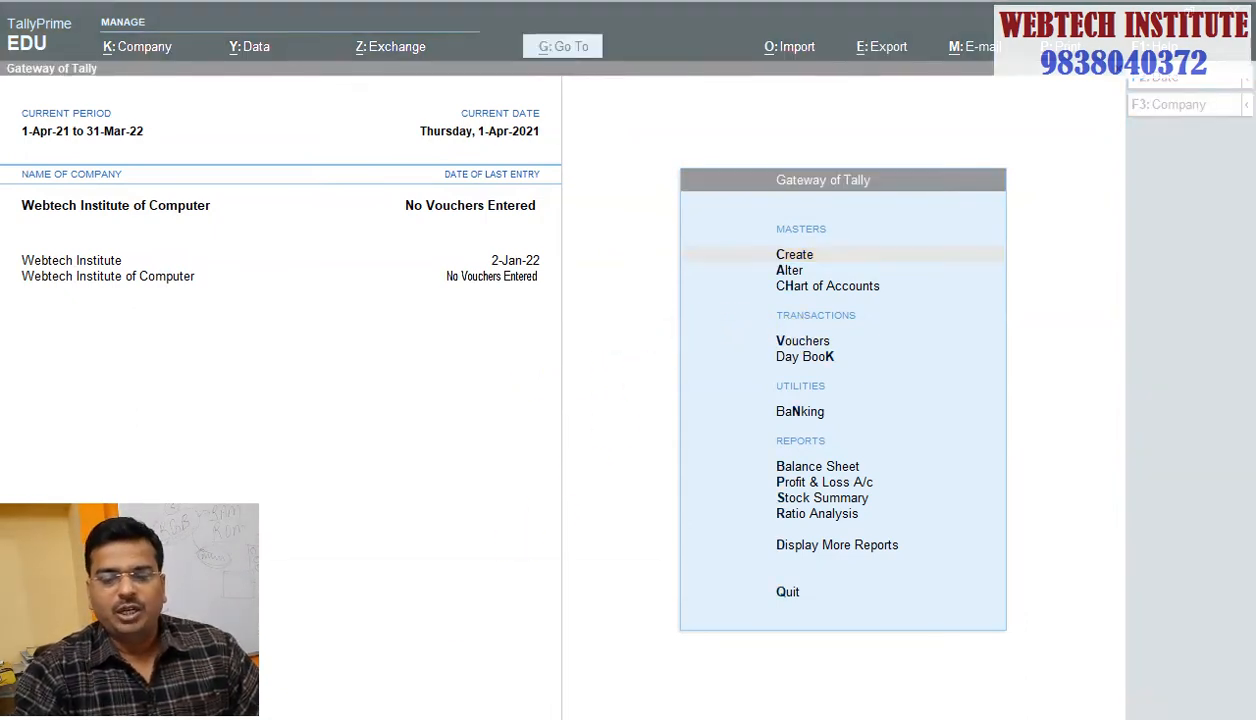
pyautogui.click(482, 664)
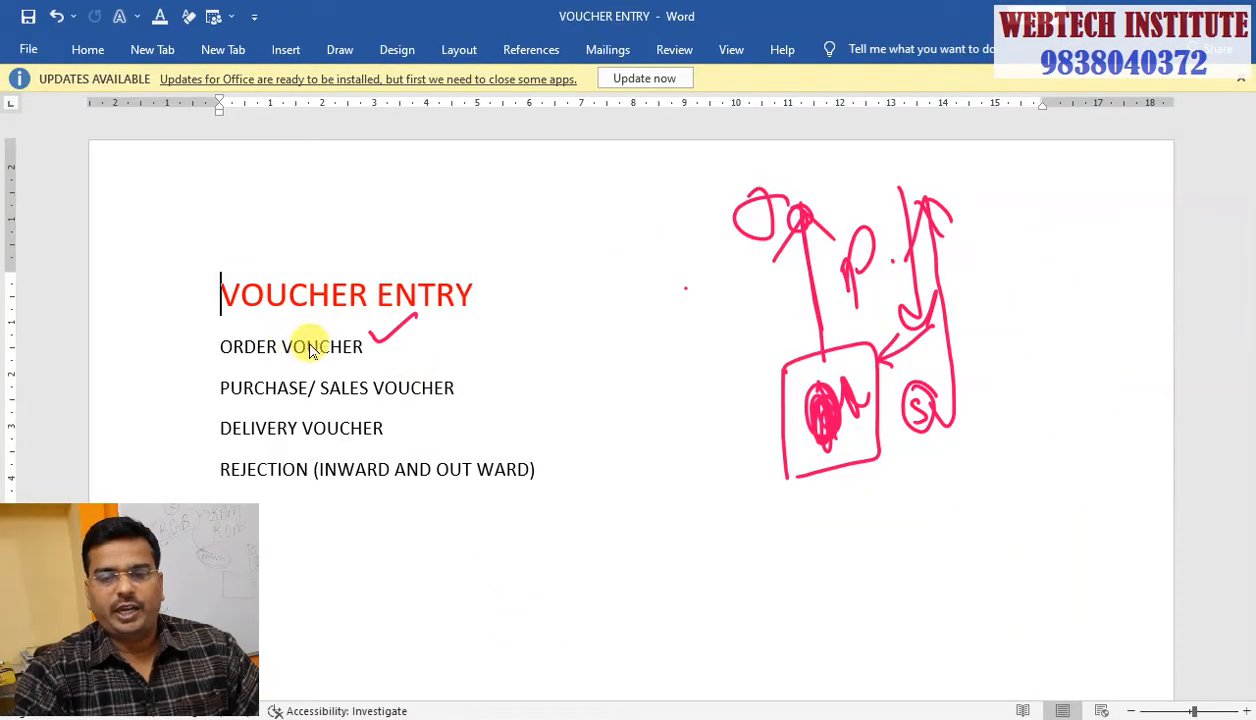
pyautogui.hotkey('alt', 'Tab')
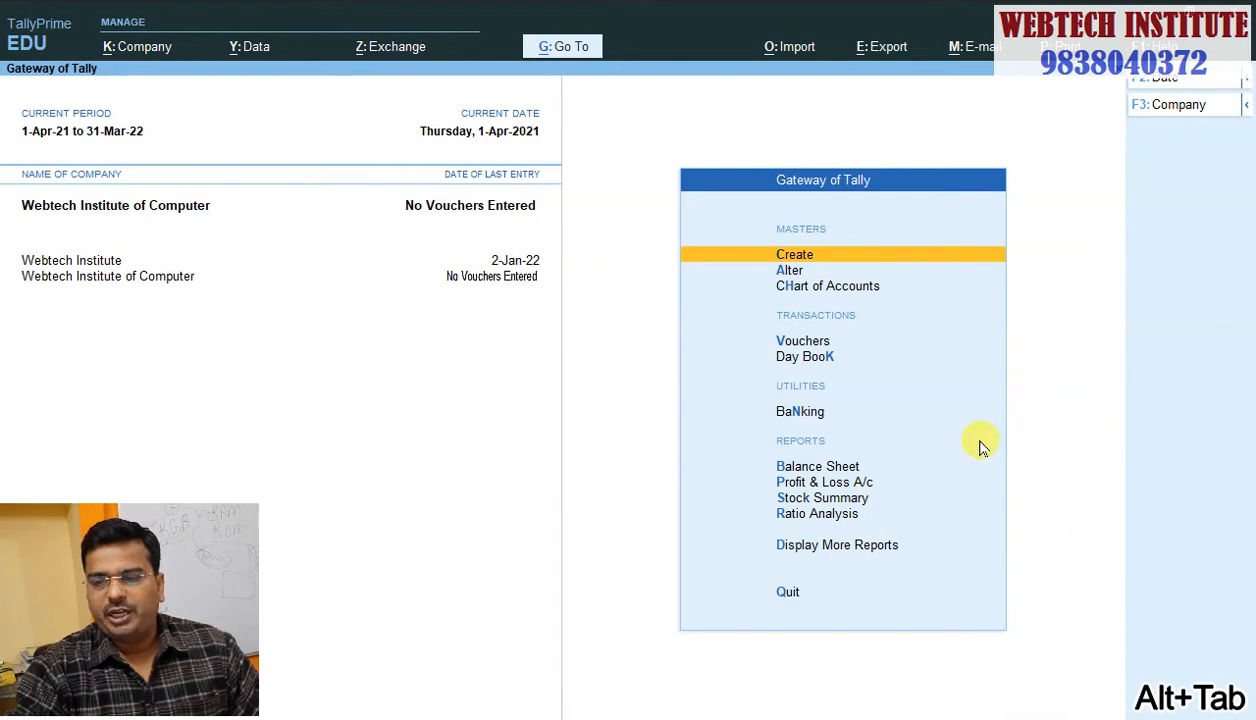
# Step: Open voucher entry and change the voucher type to Purchase Order
pyautogui.click(806, 343)
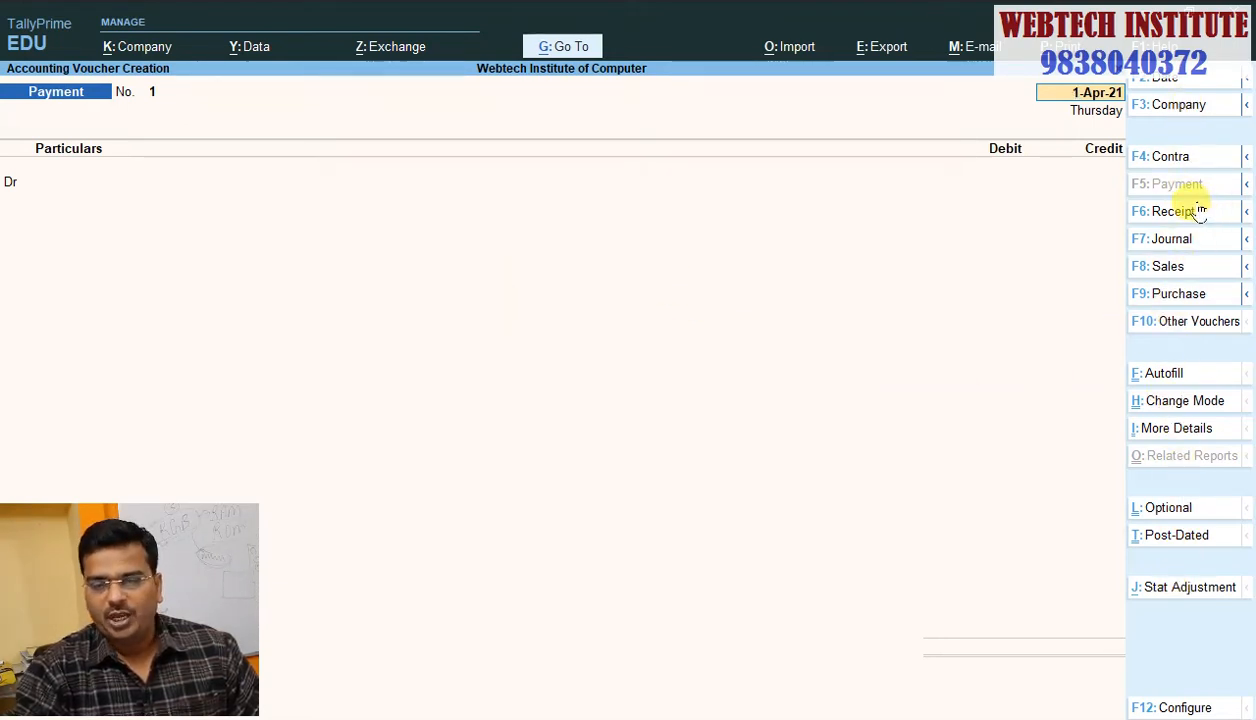
pyautogui.click(1185, 326)
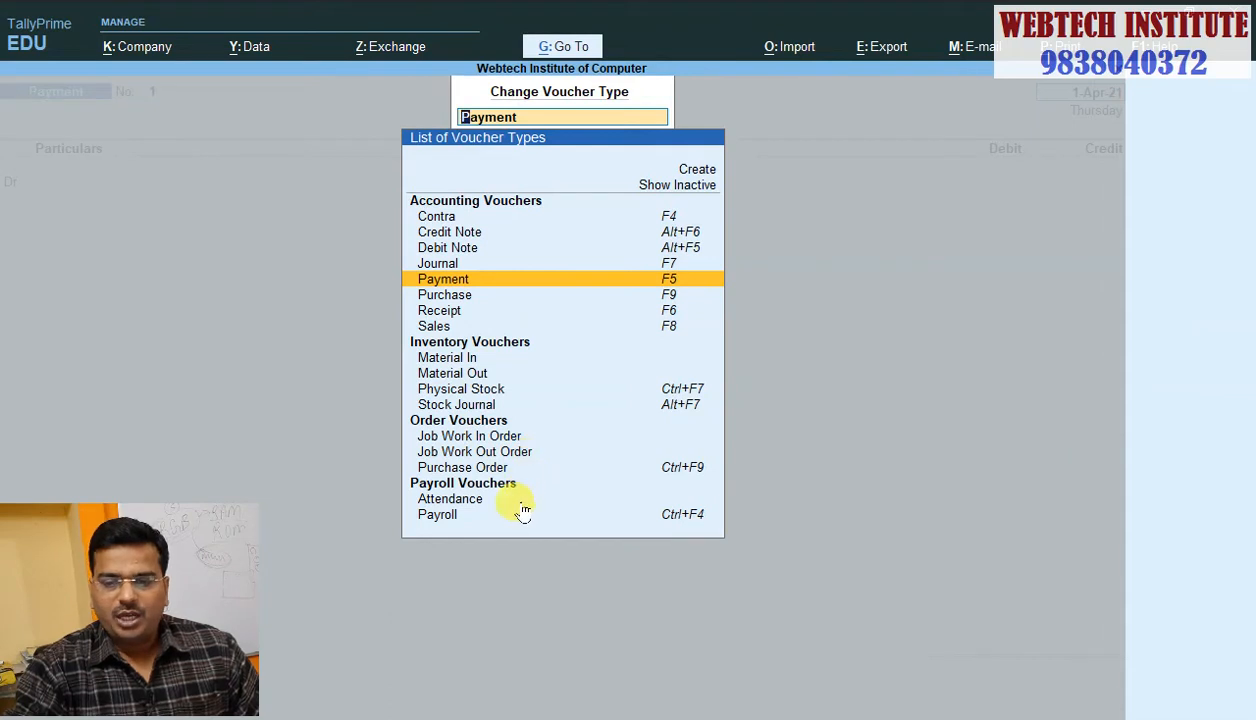
pyautogui.click(477, 467)
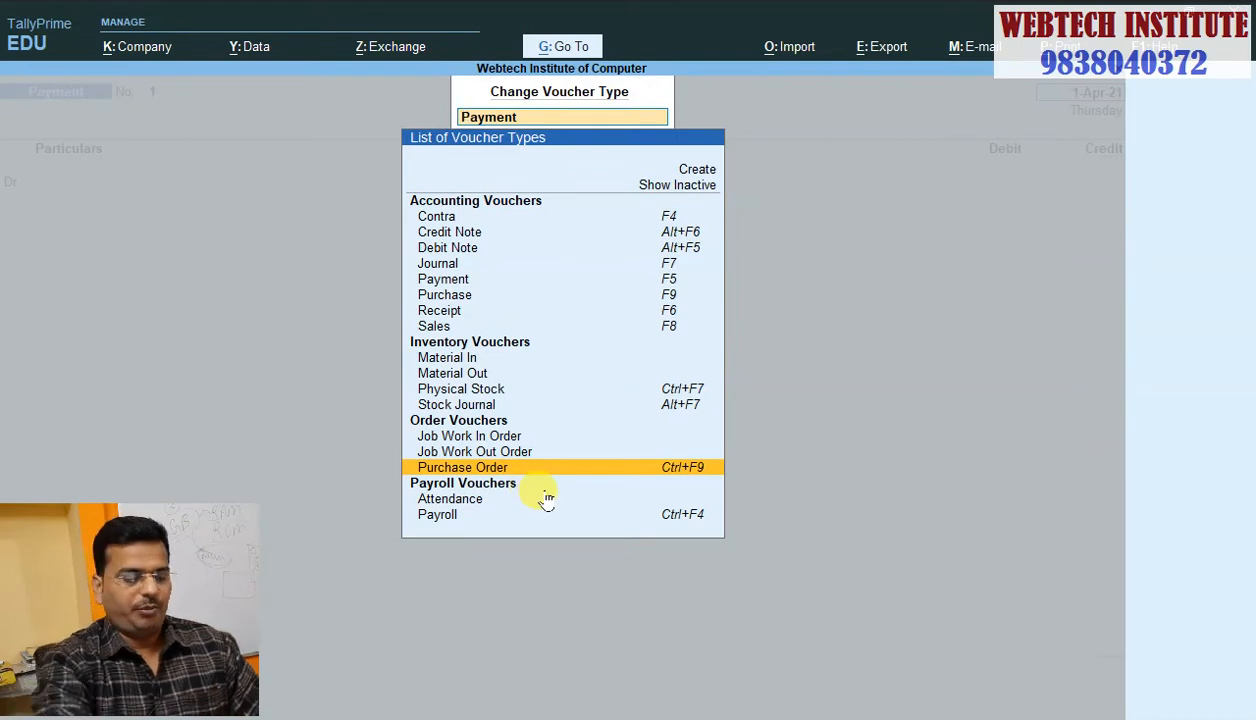
pyautogui.press('Return')
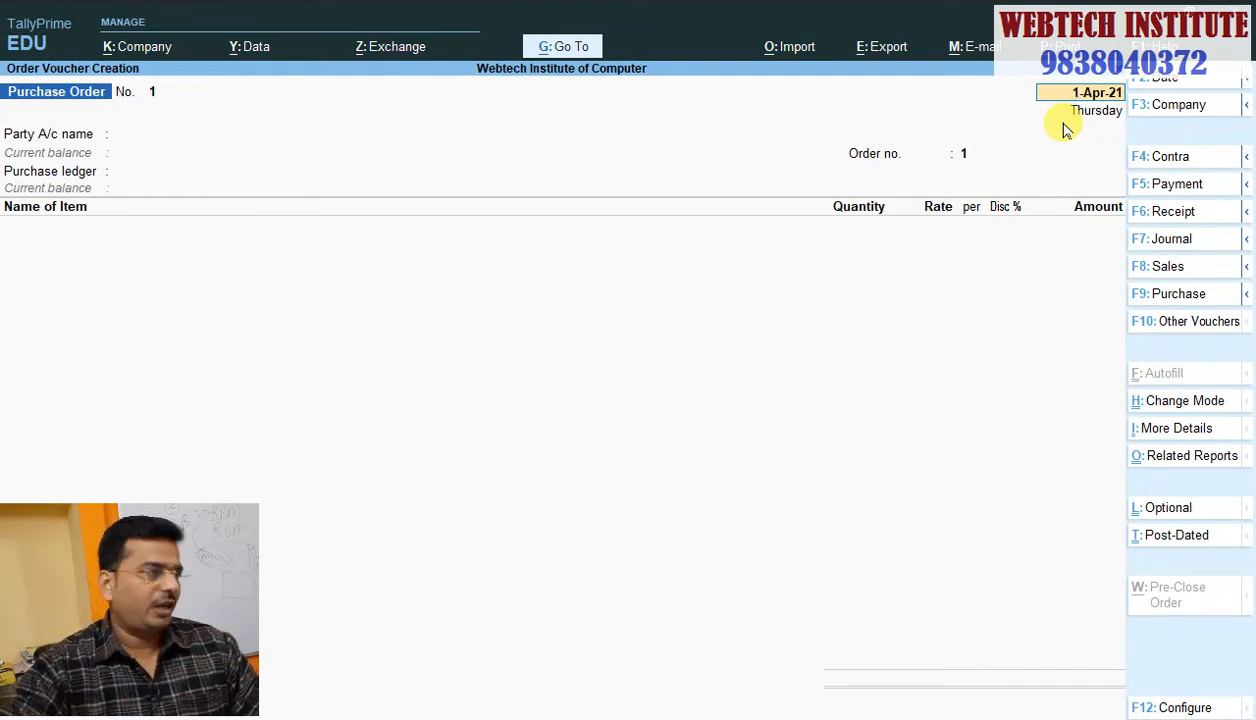
# Step: Set the purchase order date to 1-Dec-21
pyautogui.write('1')
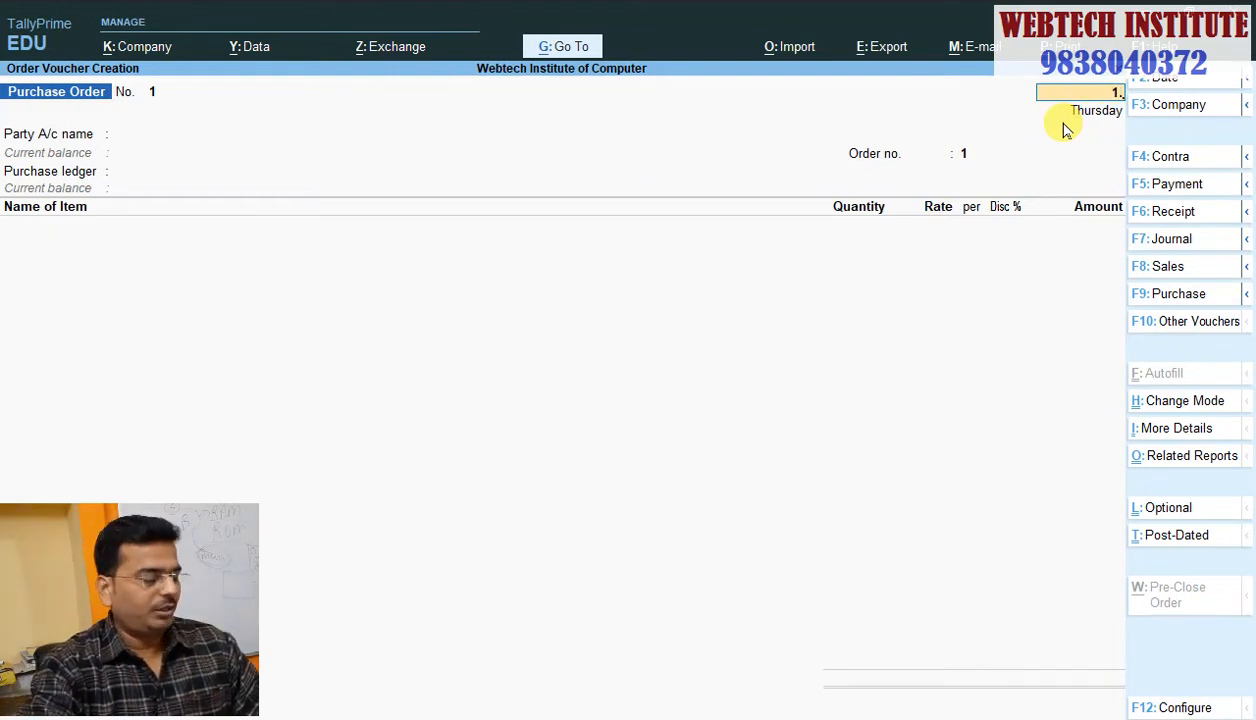
pyautogui.write('.12')
pyautogui.press('Return')
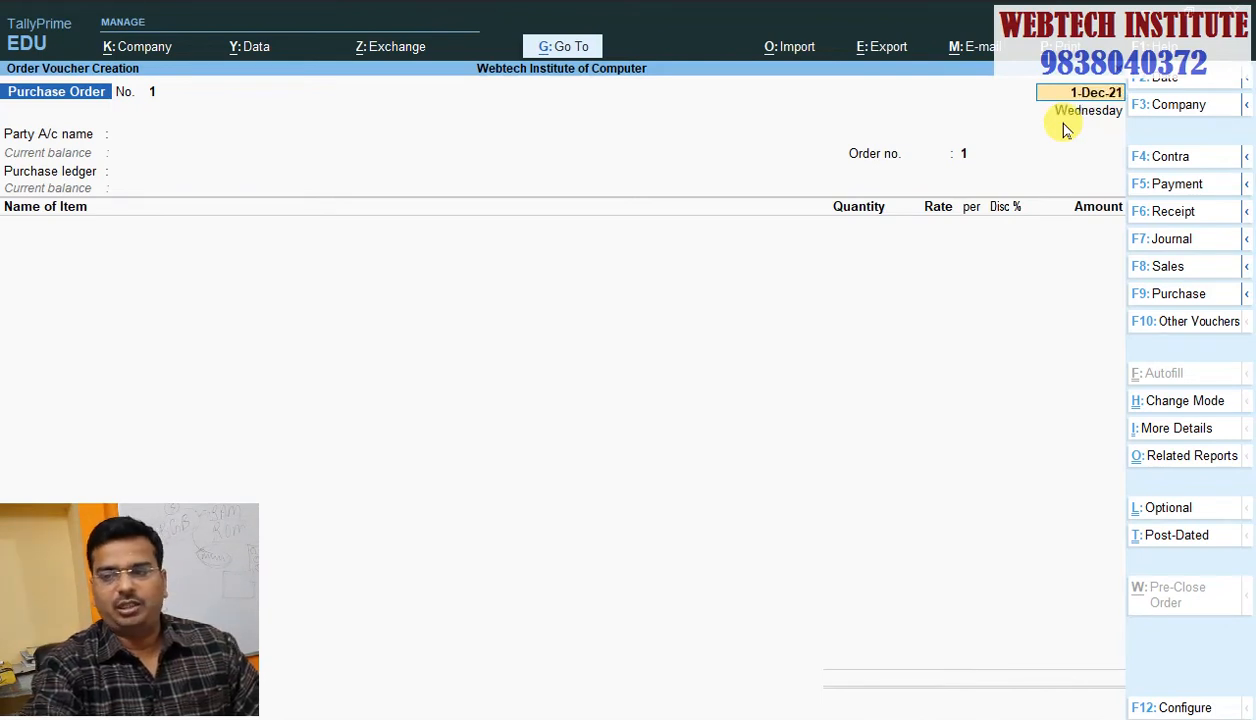
pyautogui.press('Return')
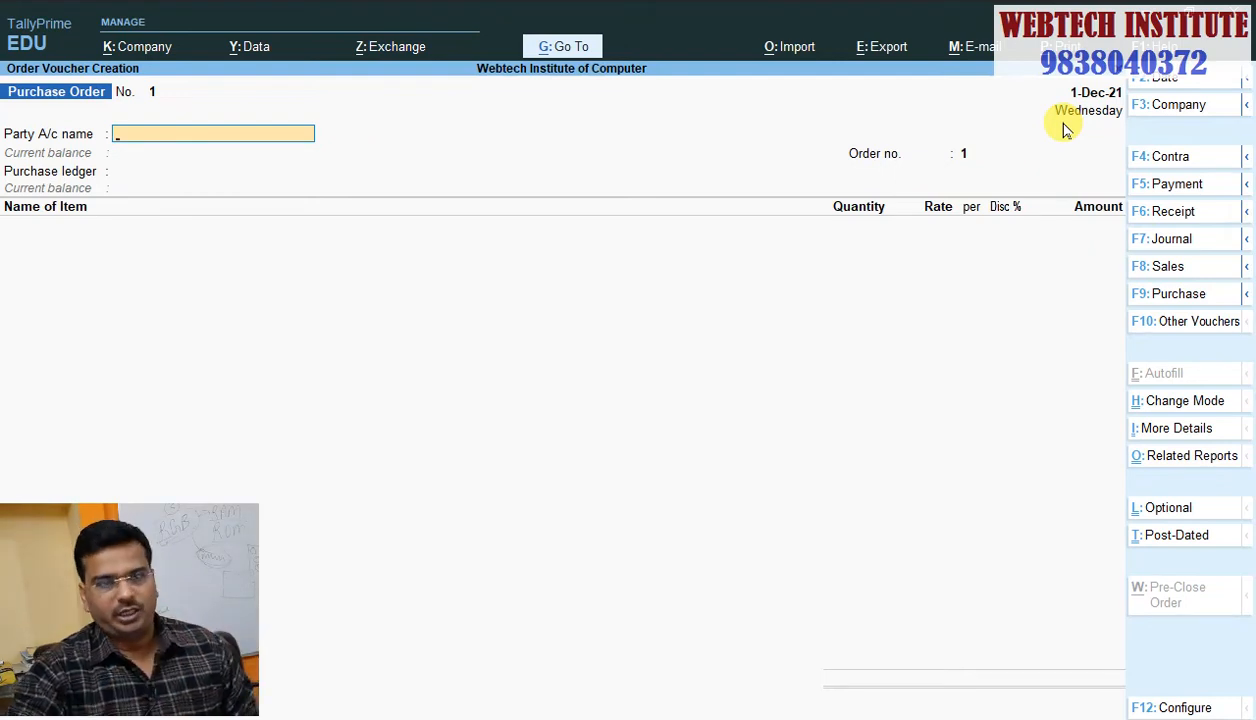
# Step: Choose Computer Solution as the order's party account and leave all order and receipt details blank
pyautogui.write('Com')
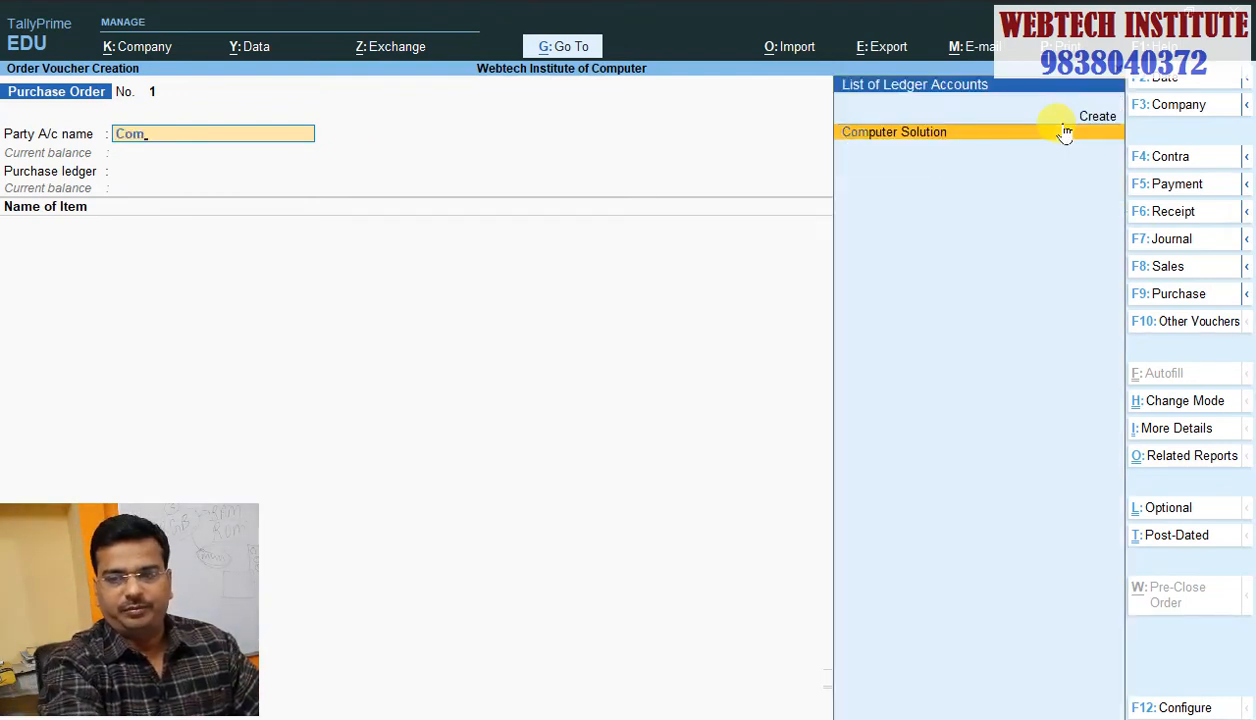
pyautogui.press('Return')
pyautogui.press('Return')
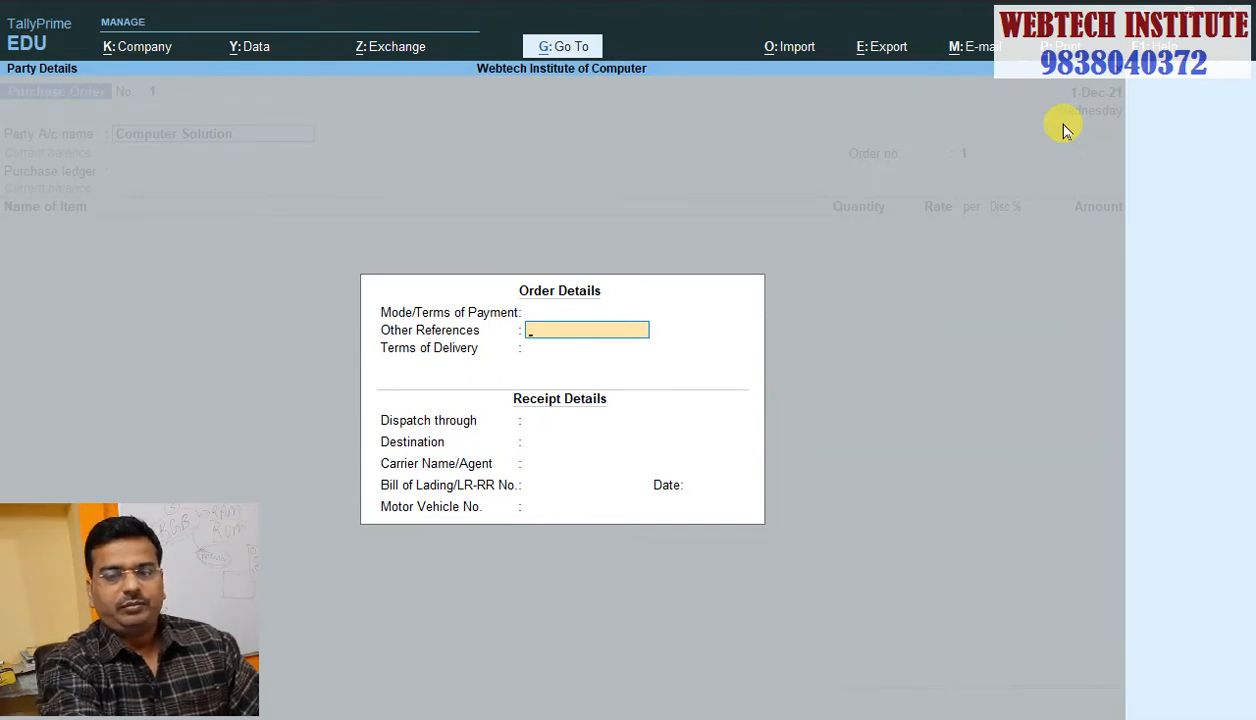
pyautogui.press('Return')
pyautogui.press('Return')
pyautogui.press('Return')
pyautogui.press('Return')
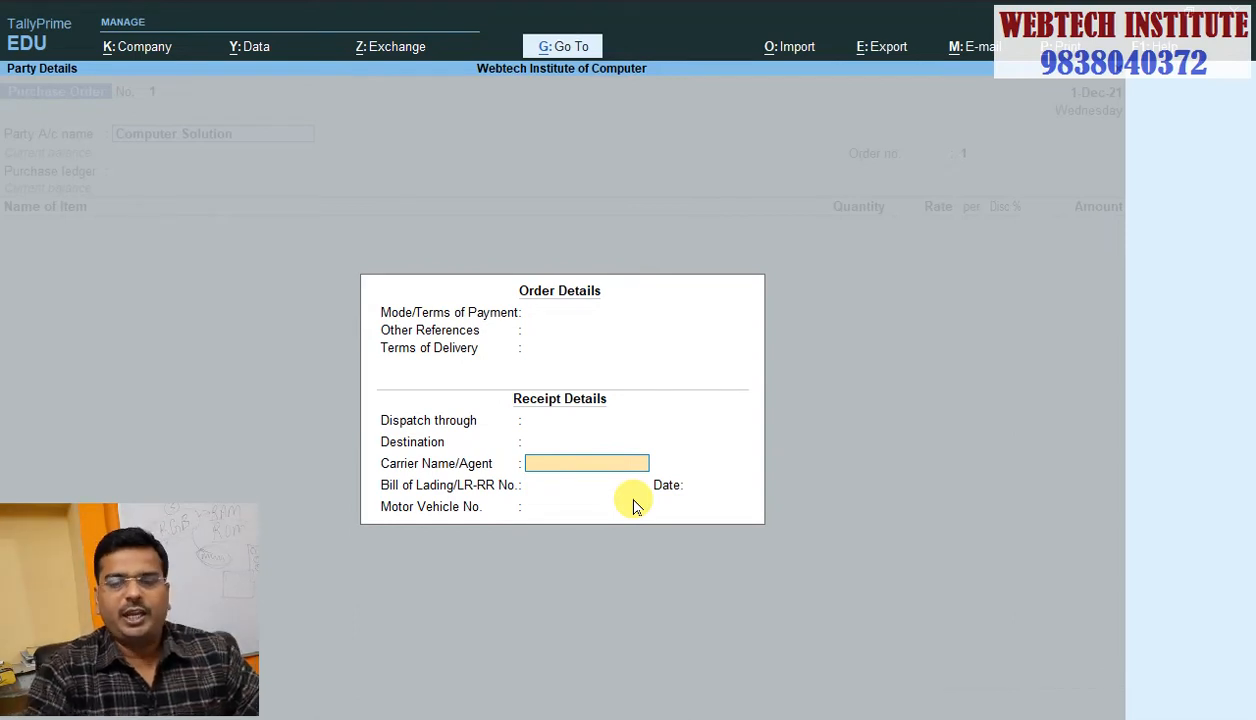
pyautogui.press('Return')
pyautogui.press('Return')
pyautogui.press('Return')
pyautogui.press('Return')
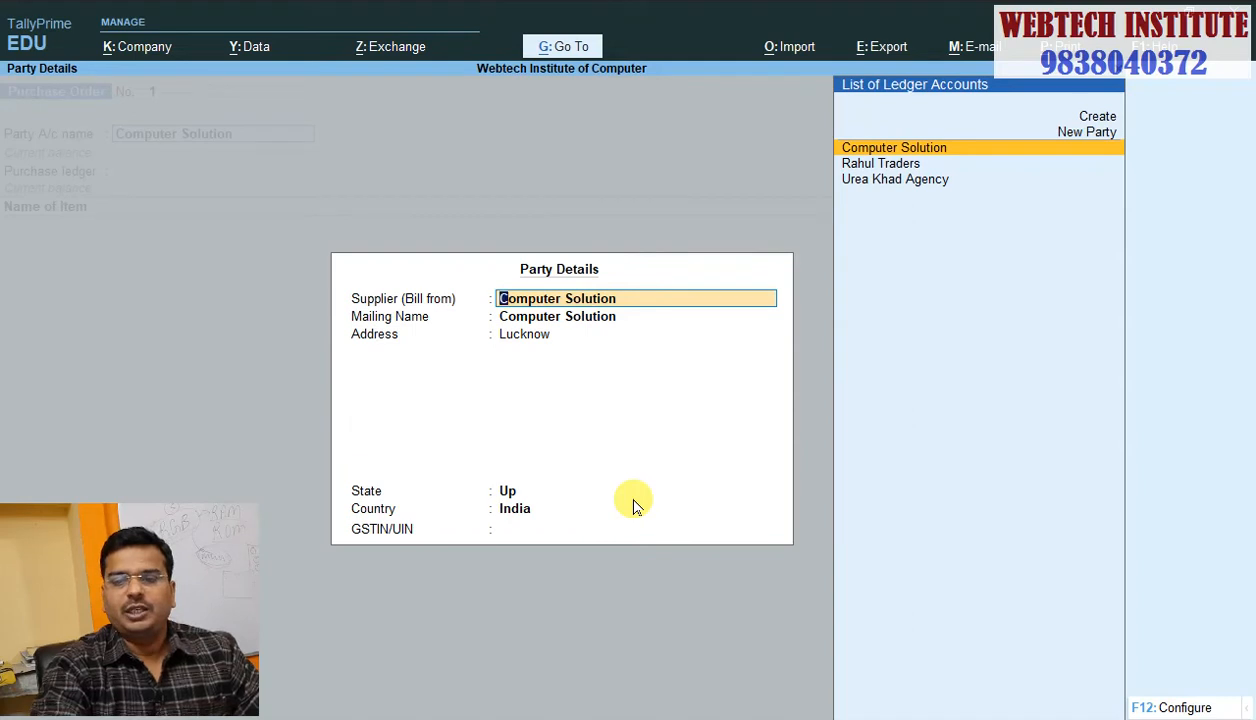
# Step: Keep the supplier's name, mailing name, address, state and country in the party details, and enter the supplier's GSTIN/UIN
pyautogui.press('Return')
pyautogui.press('Return')
pyautogui.press('Return')
pyautogui.press('Return')
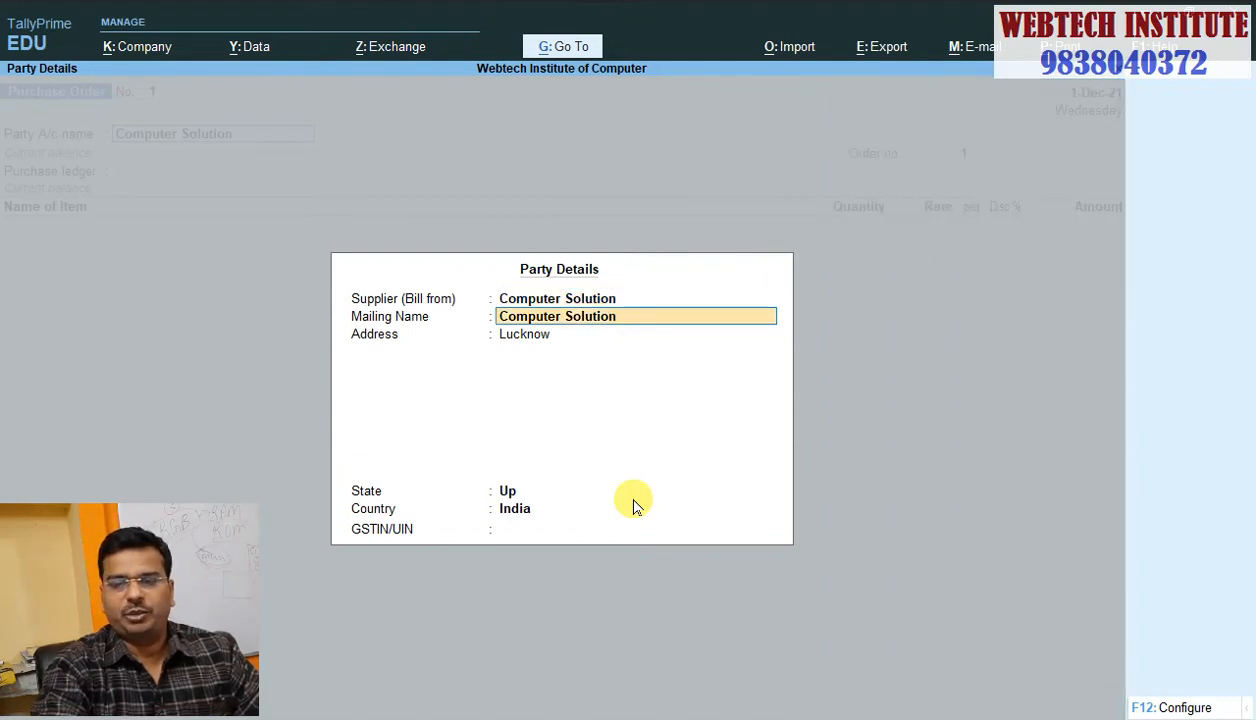
pyautogui.press('Return')
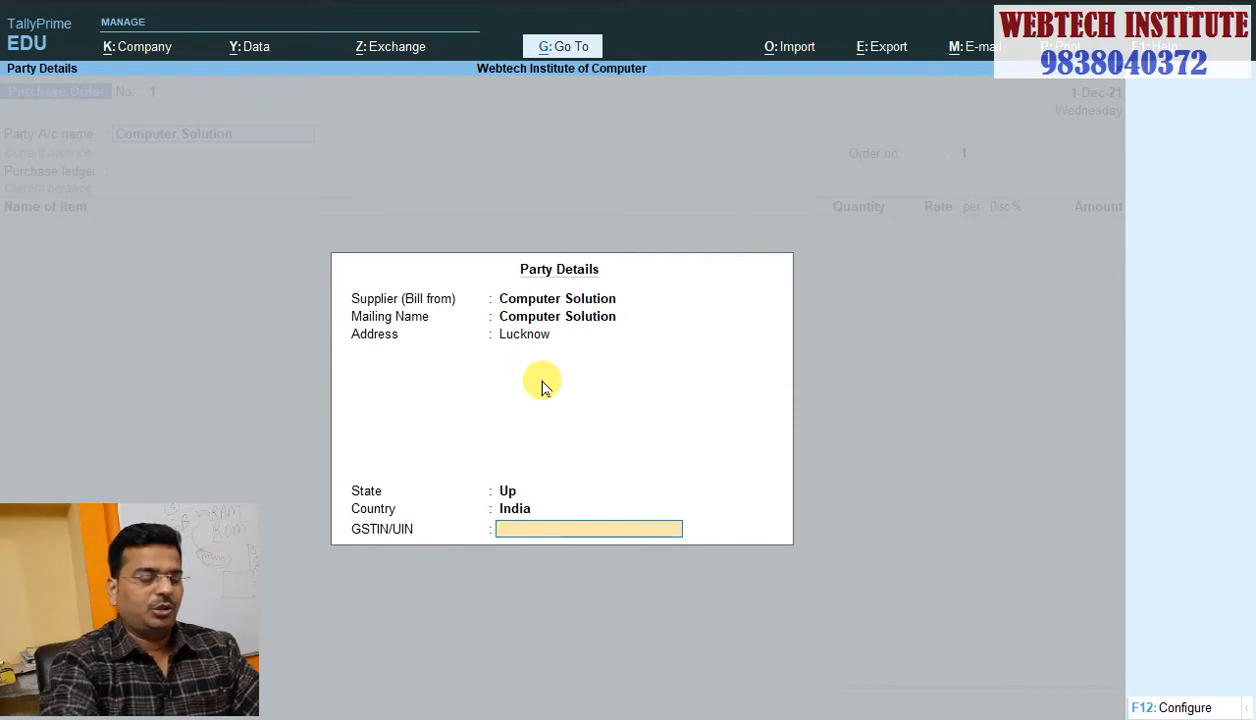
pyautogui.write('9Z')
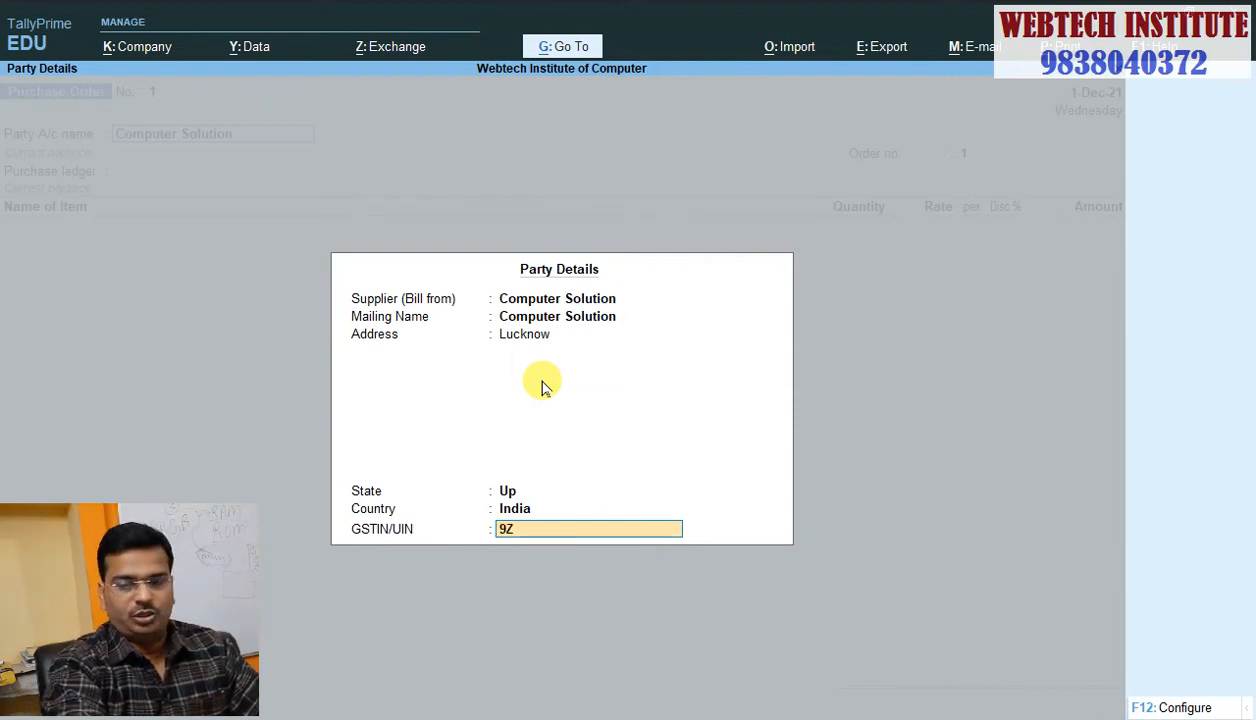
pyautogui.write('DFDDL')
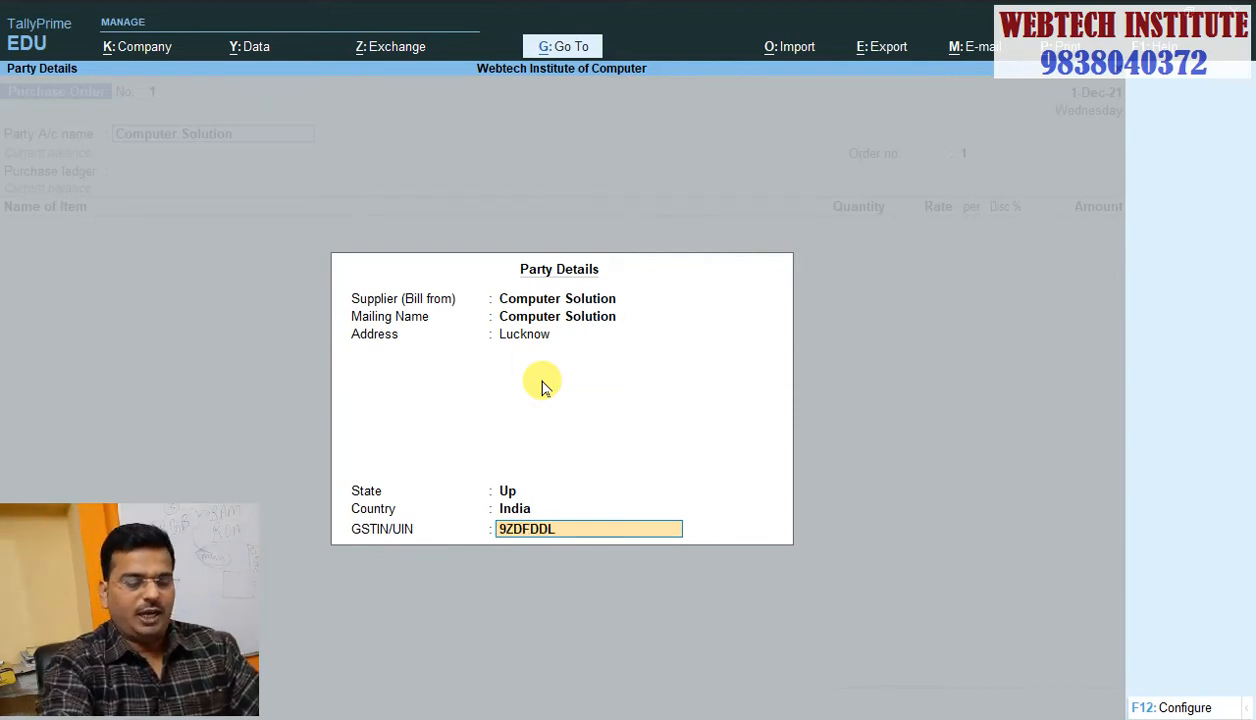
pyautogui.write('544125255844')
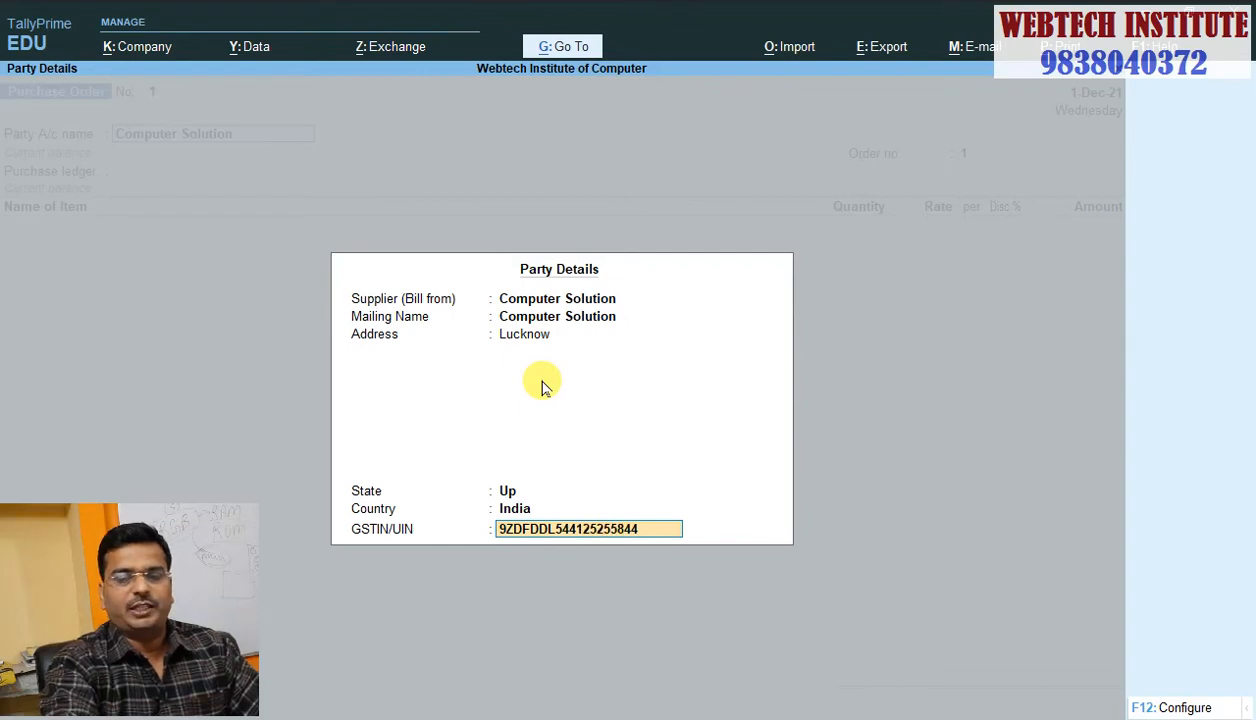
pyautogui.press('Return')
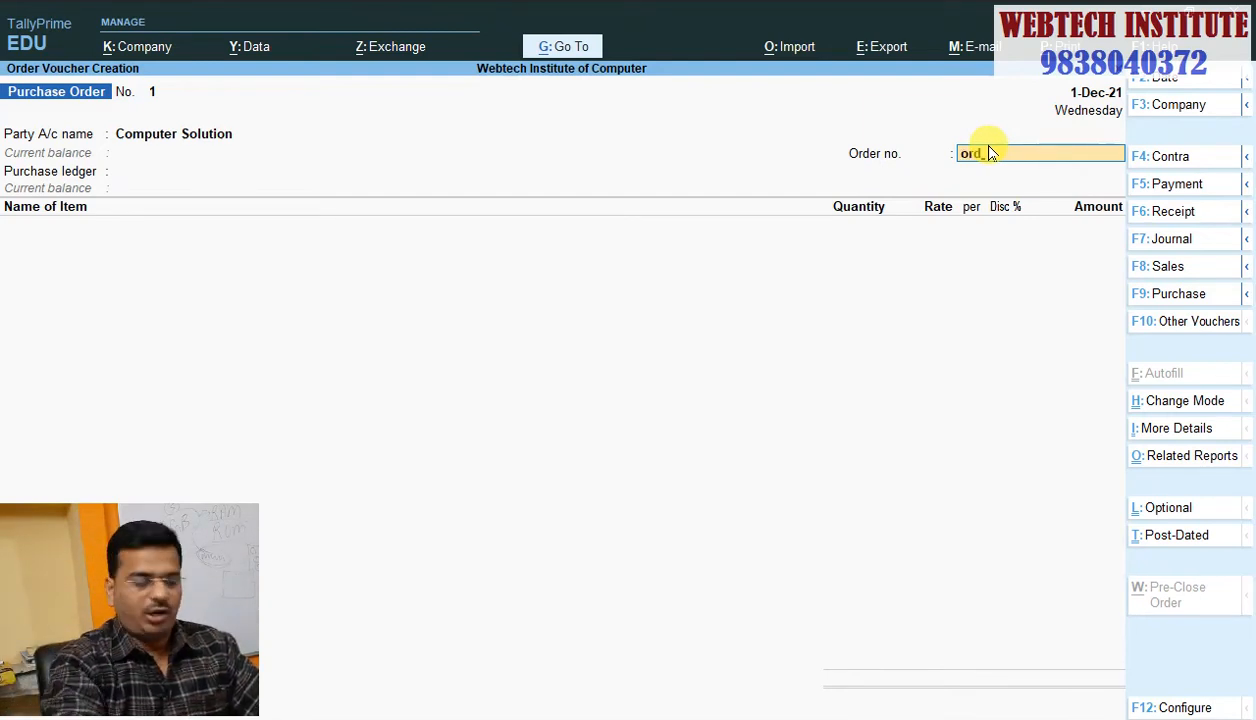
# Step: Enter the order number and choose Purchase as the purchase ledger
pyautogui.write('2541')
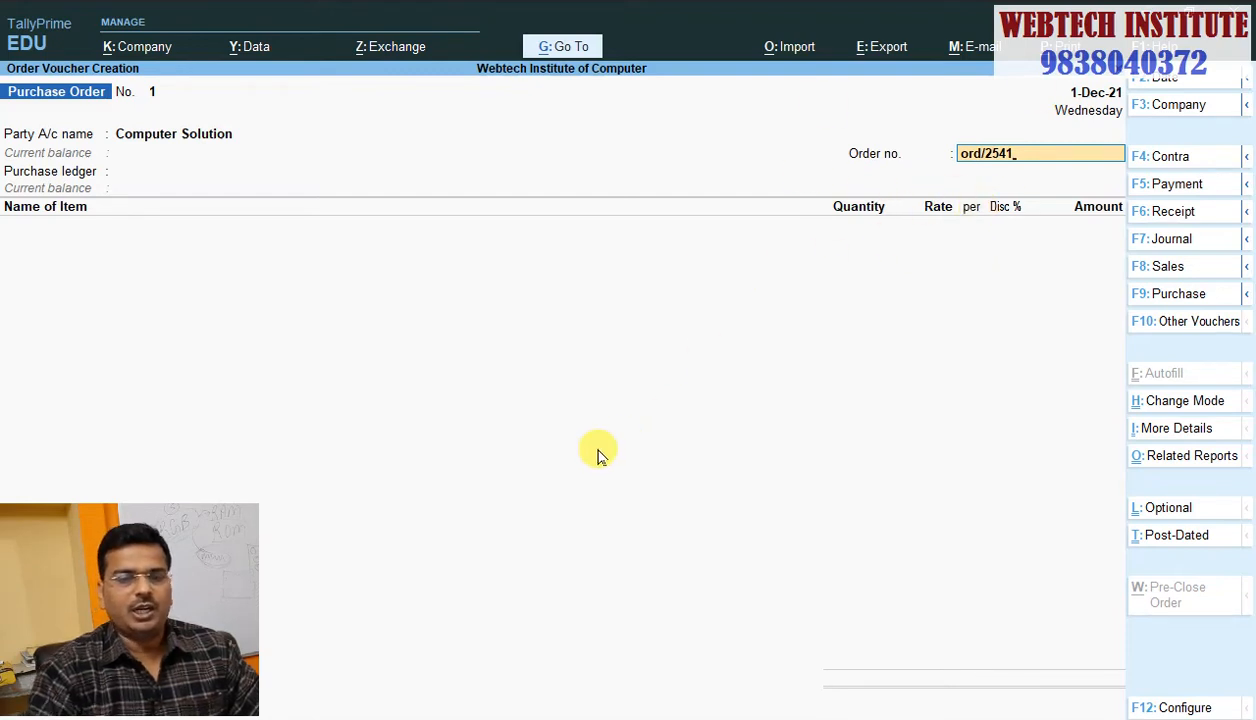
pyautogui.press('Return')
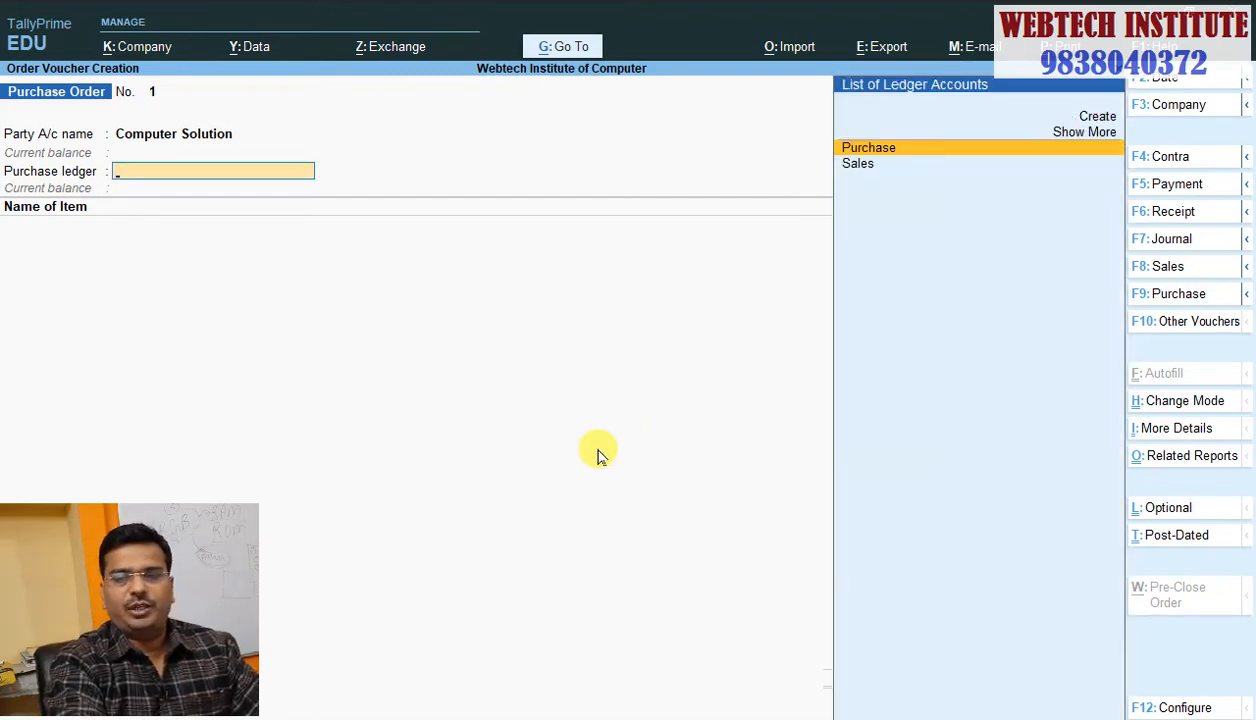
pyautogui.press('Return')
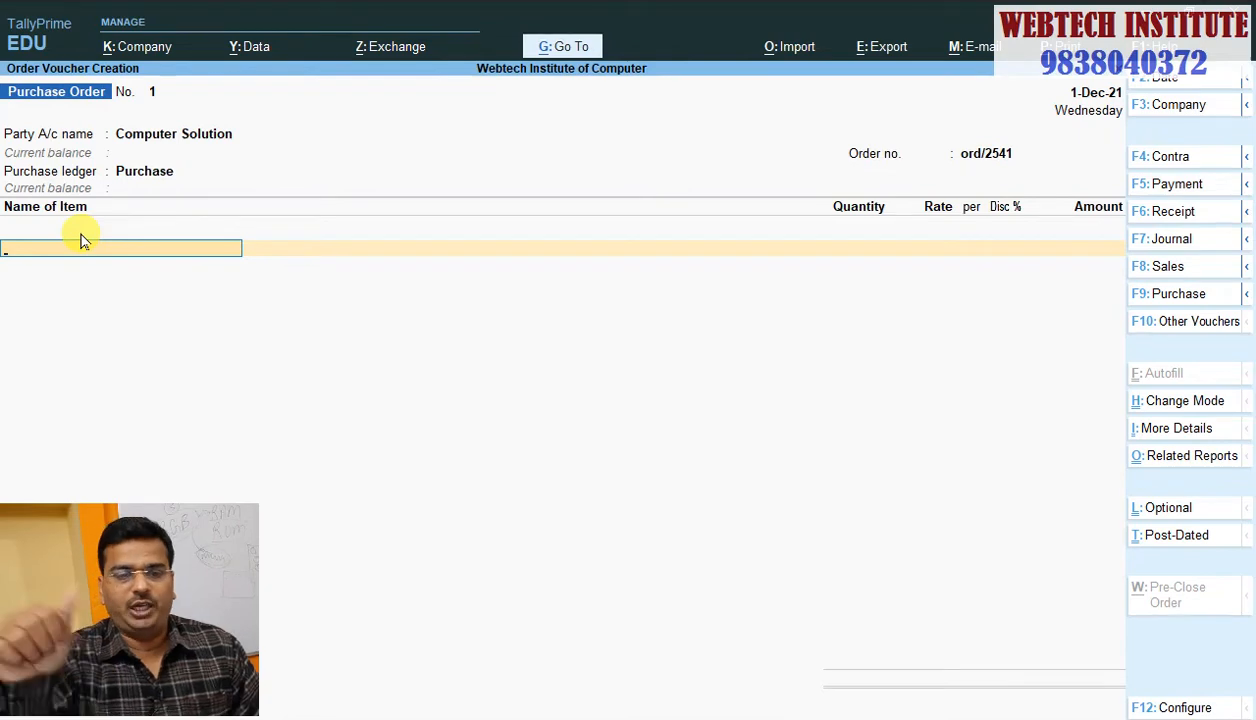
# Step: Add Monitor to the purchase order, due on 1-Dec-21, and allocate it to the RR Material Centre godown
pyautogui.write('Mo')
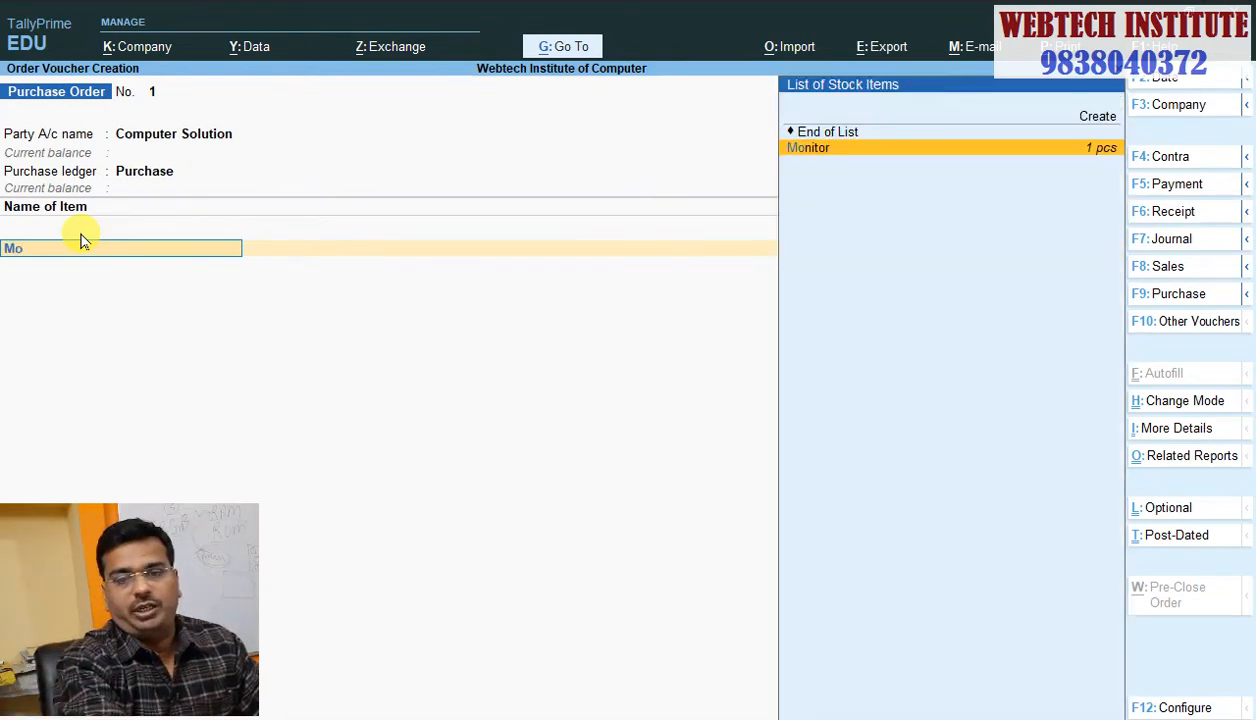
pyautogui.press('Return')
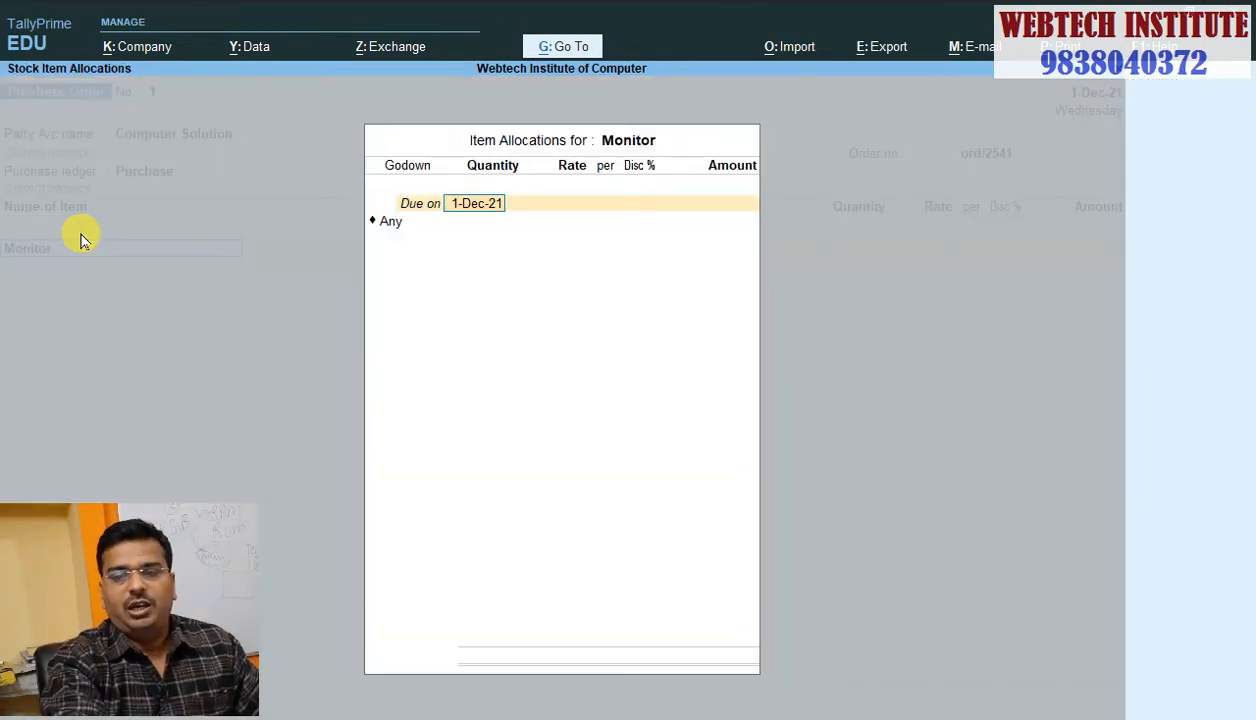
pyautogui.press('Return')
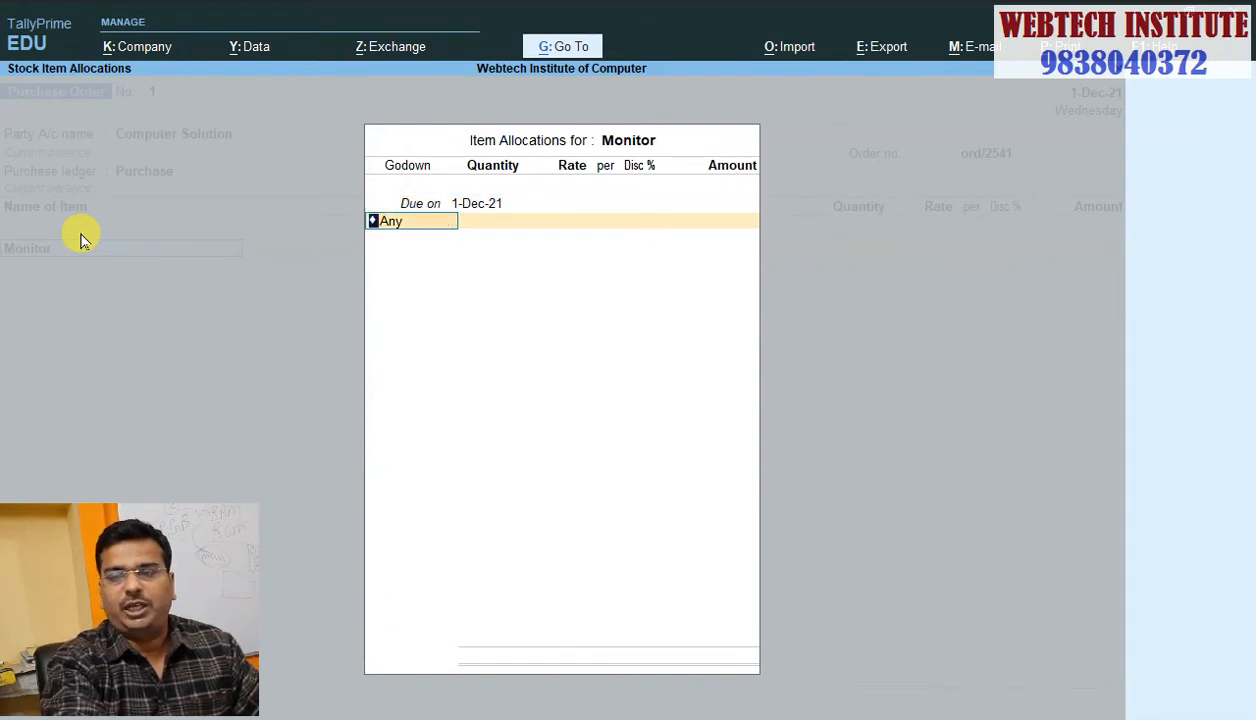
pyautogui.press('BackSpace')
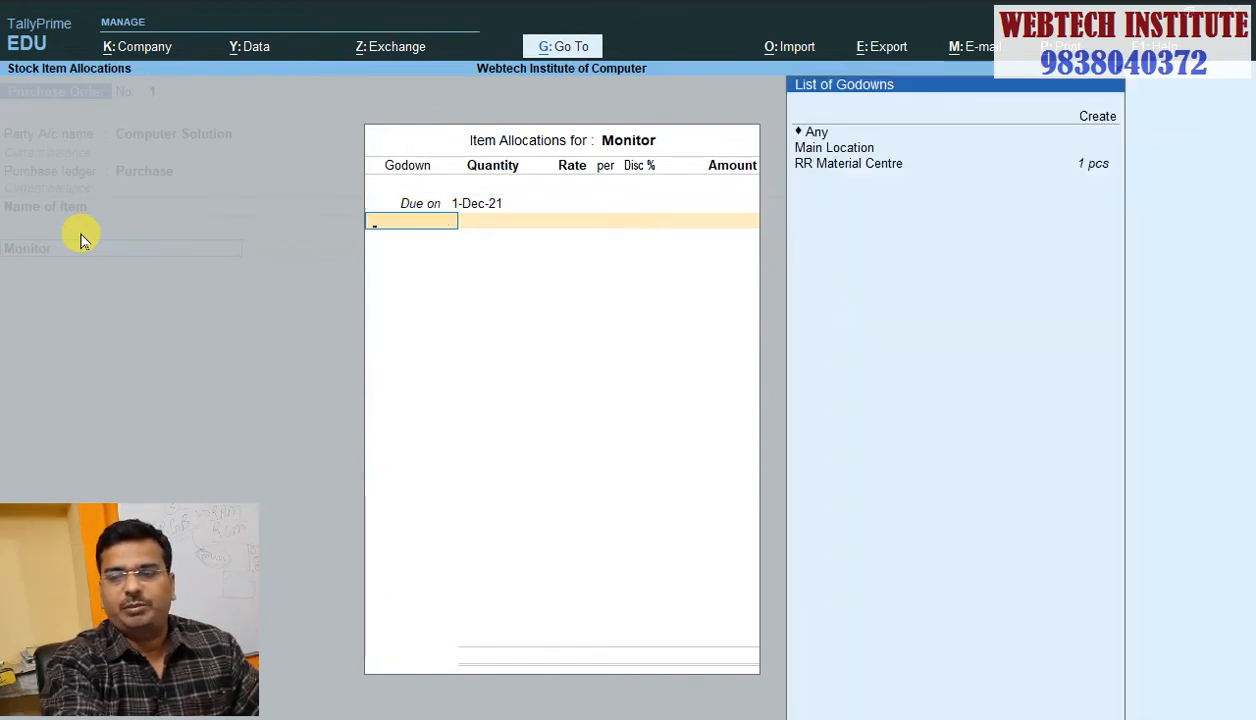
pyautogui.press('Down')
pyautogui.press('Down')
pyautogui.press('Down')
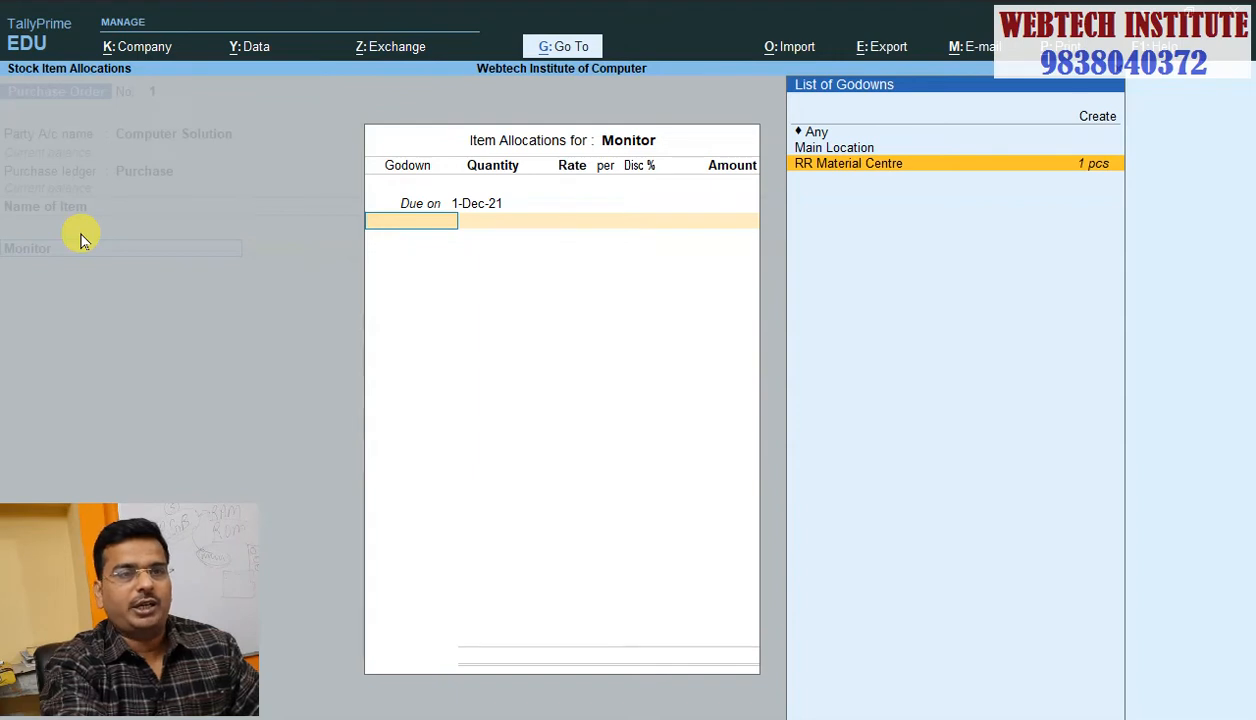
pyautogui.press('Return')
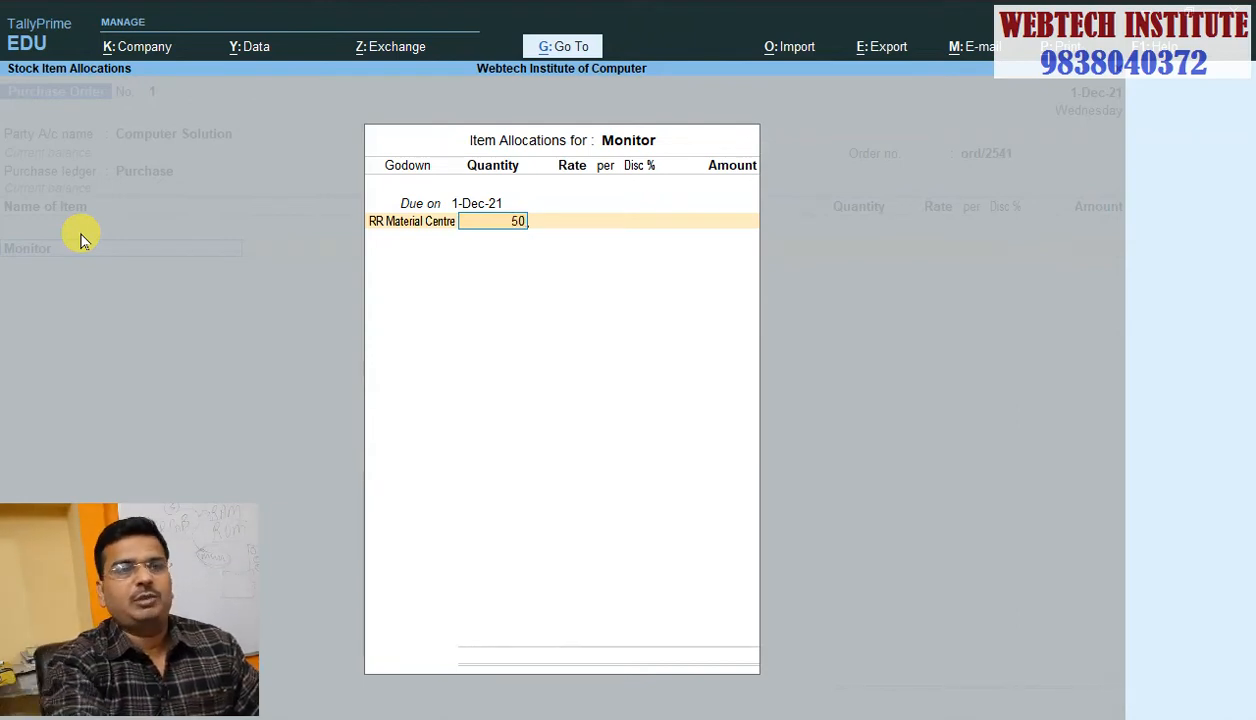
# Step: Order 50 pcs of Monitor at a rate of 5,000 without a discount, and end the item list
pyautogui.press('Return')
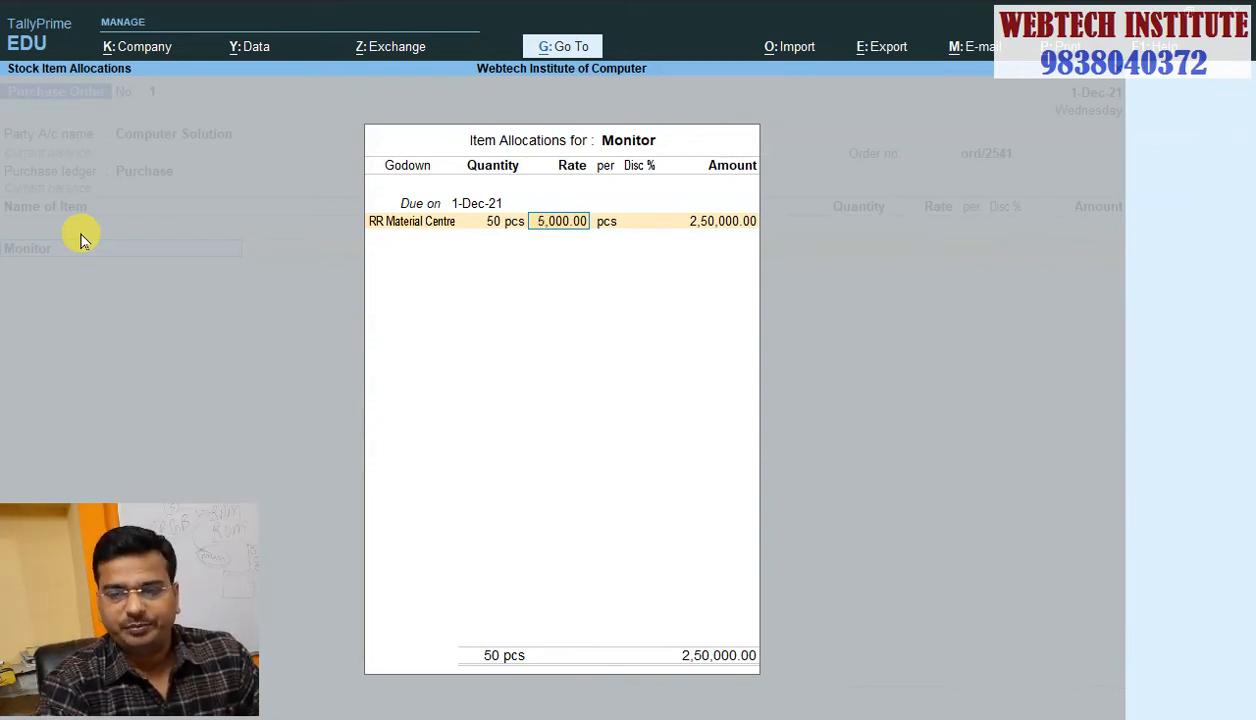
pyautogui.press('Return')
pyautogui.press('Return')
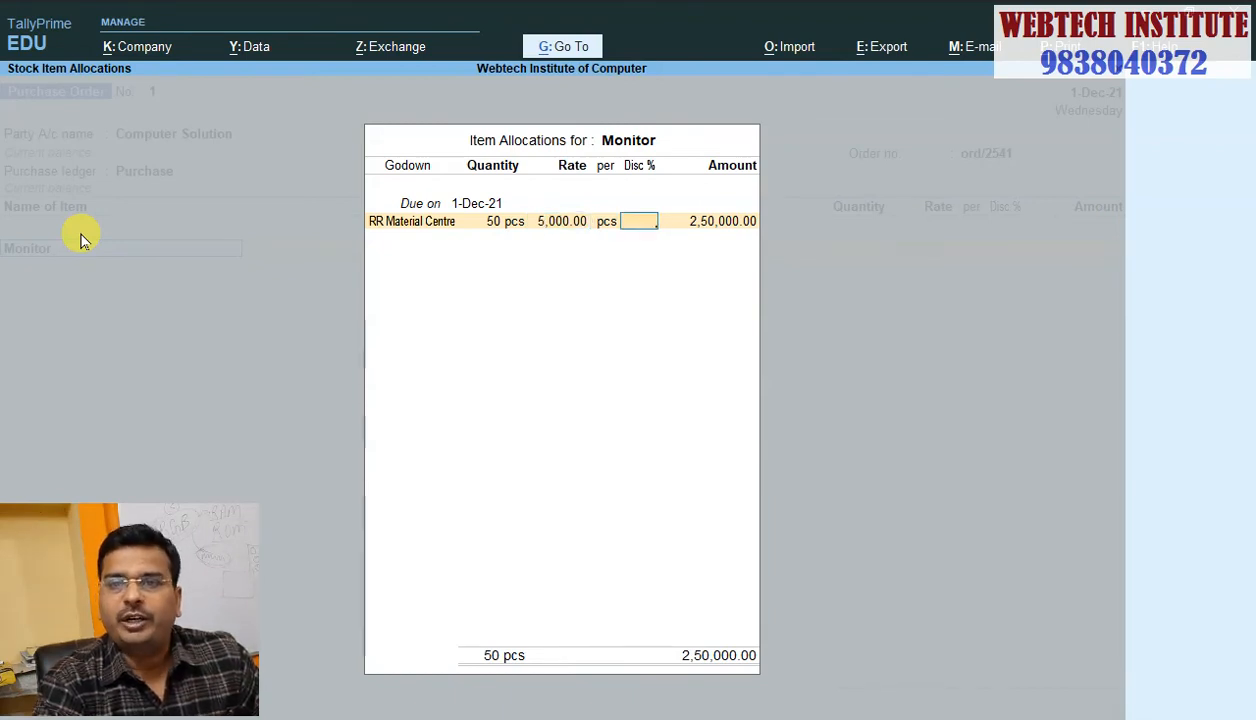
pyautogui.press('Return')
pyautogui.press('Return')
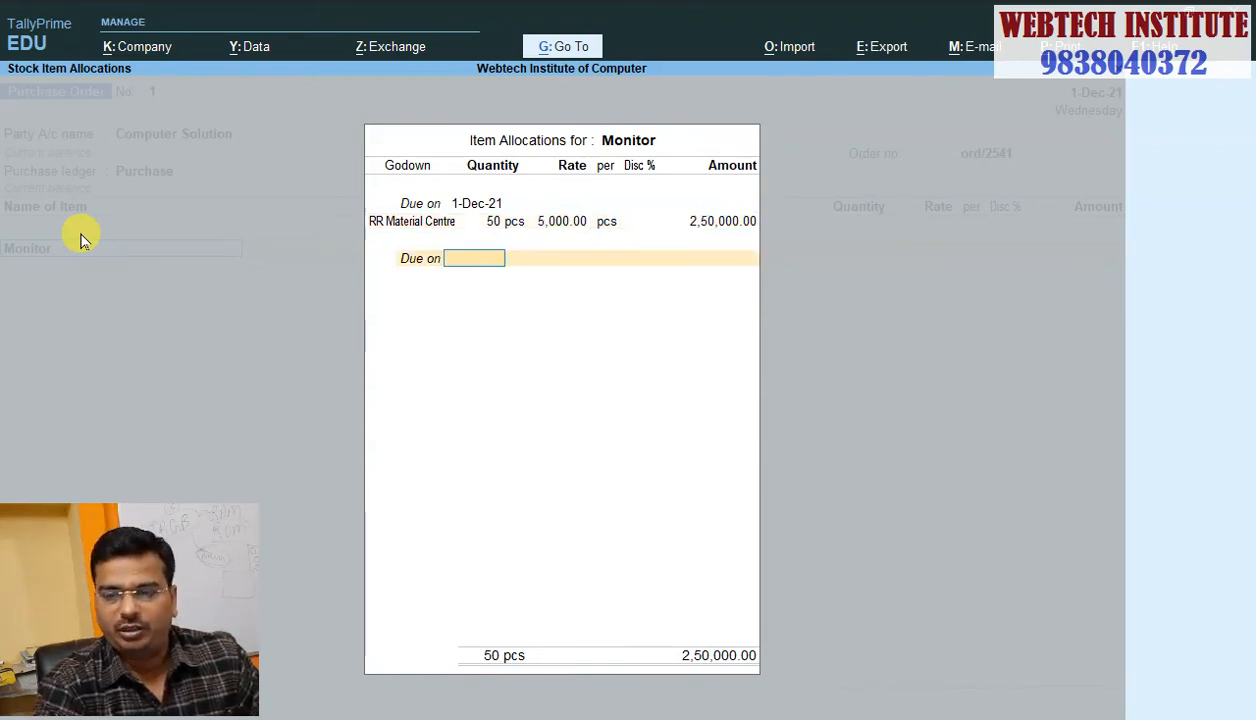
pyautogui.press('Return')
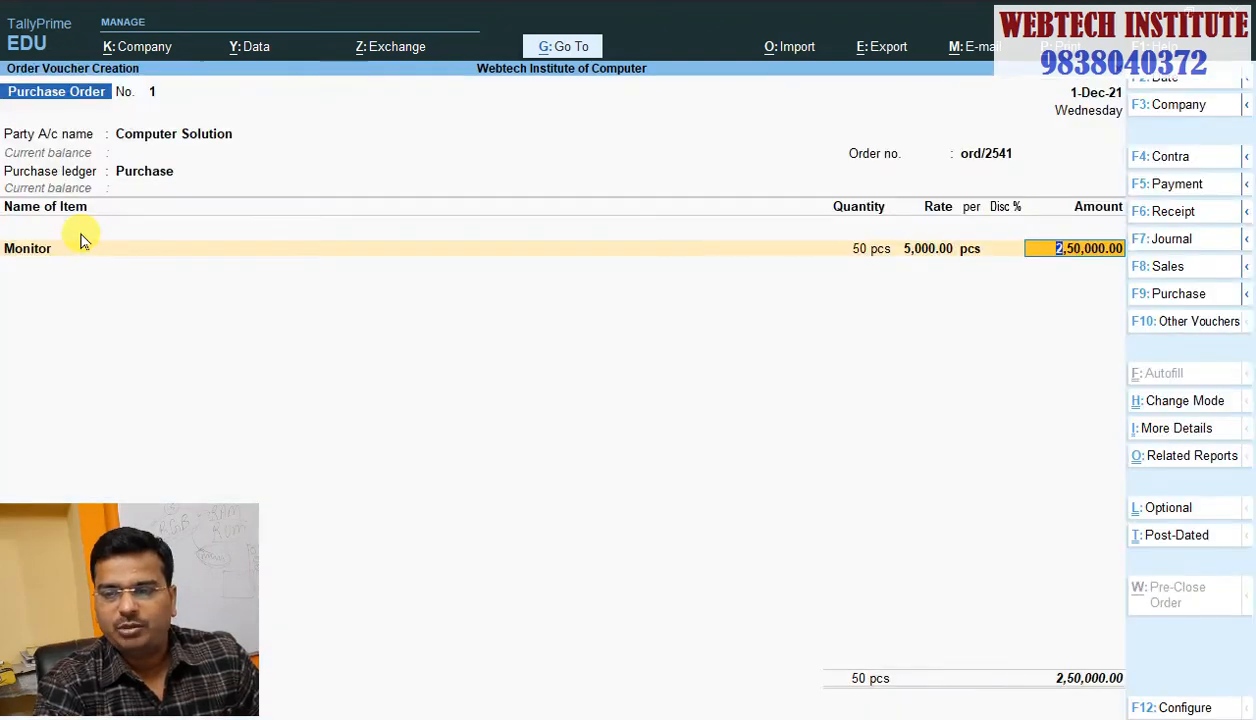
pyautogui.press('Return')
pyautogui.press('Return')
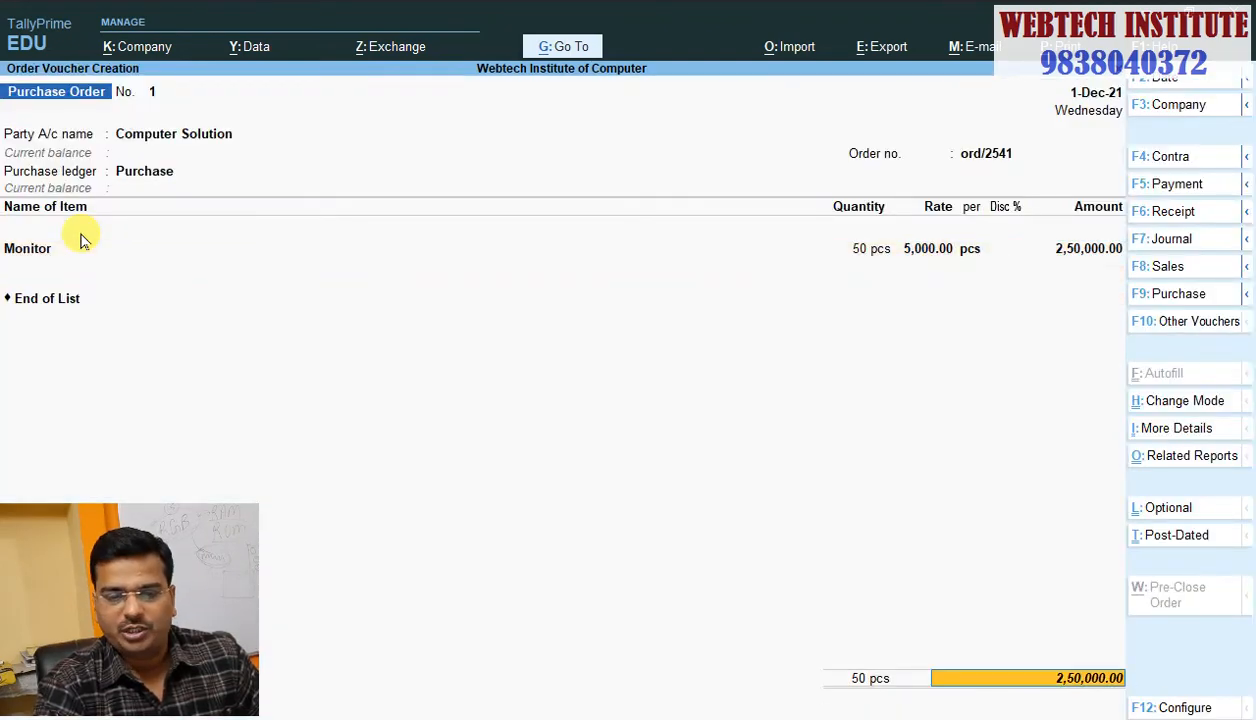
# Step: Leave the narration empty and accept the purchase order
pyautogui.press('Return')
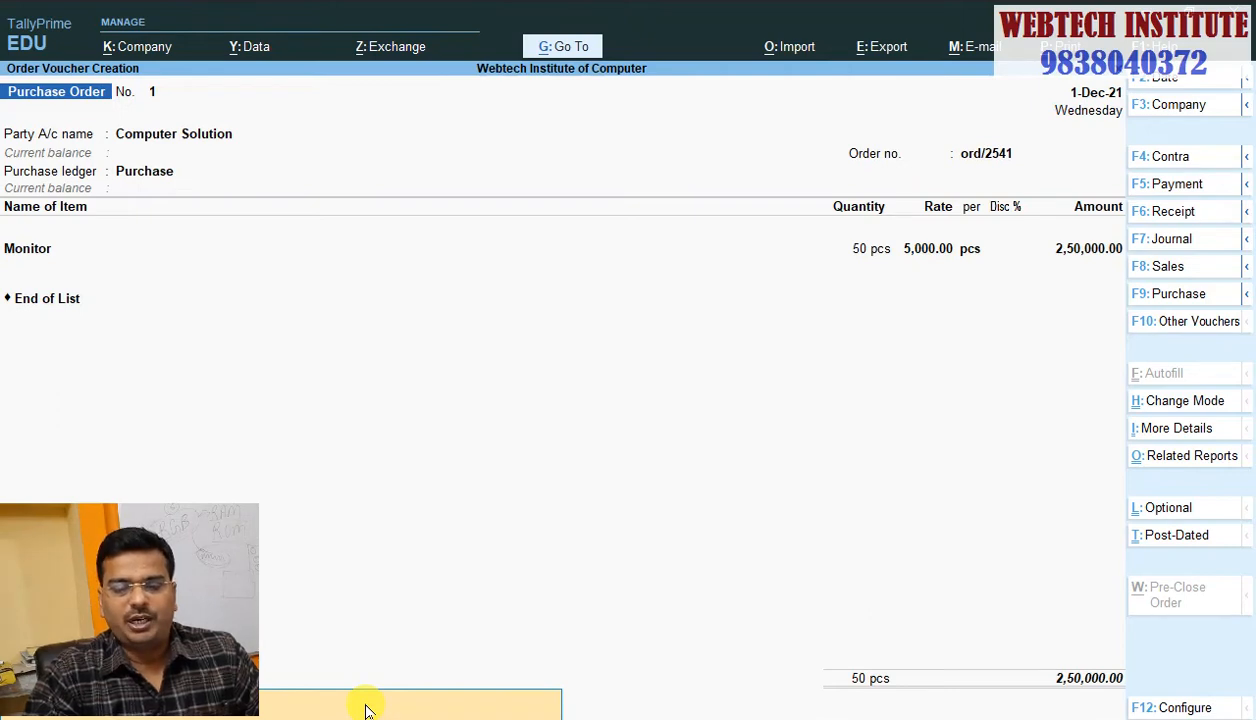
pyautogui.moveTo(191, 609); pyautogui.dragTo(196, 541)
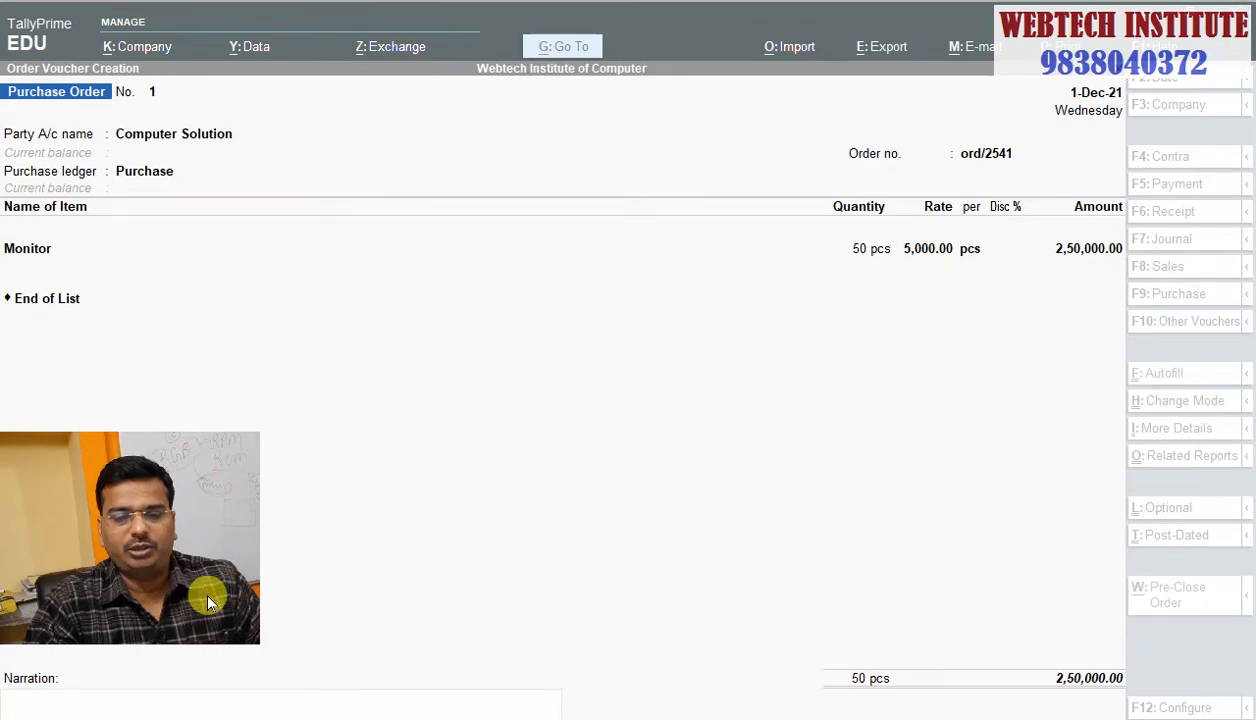
pyautogui.click(215, 684)
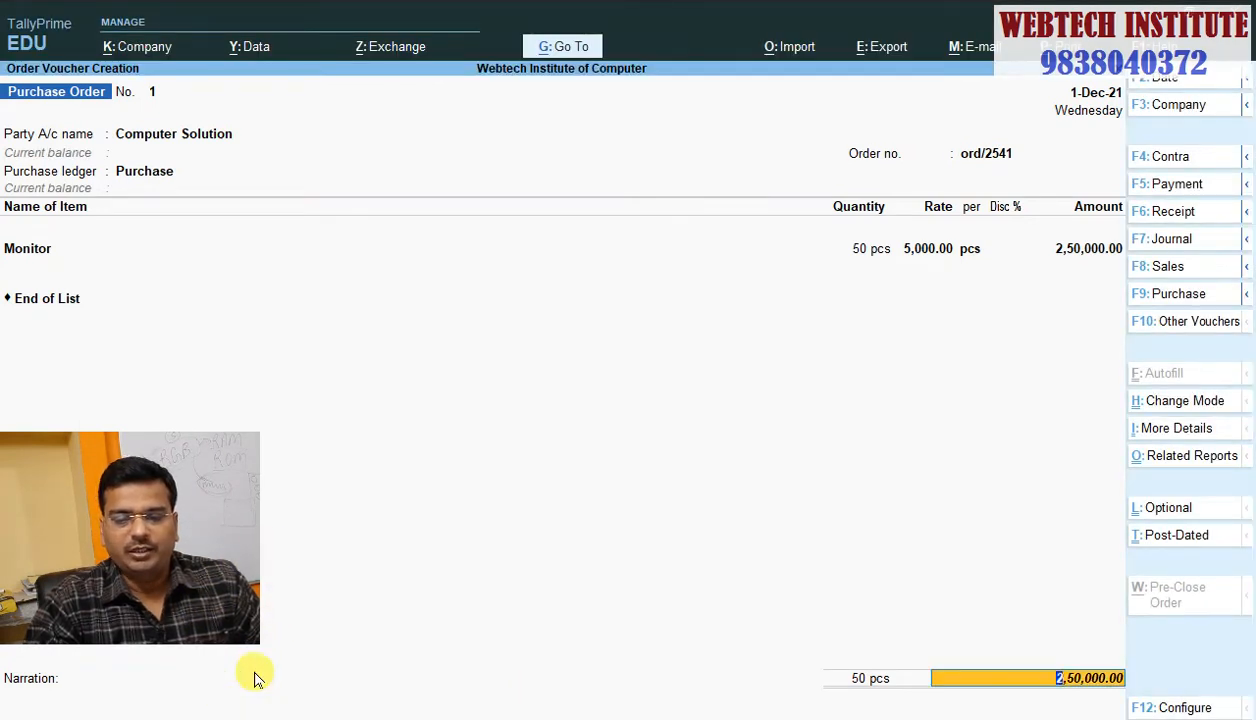
pyautogui.click(247, 703)
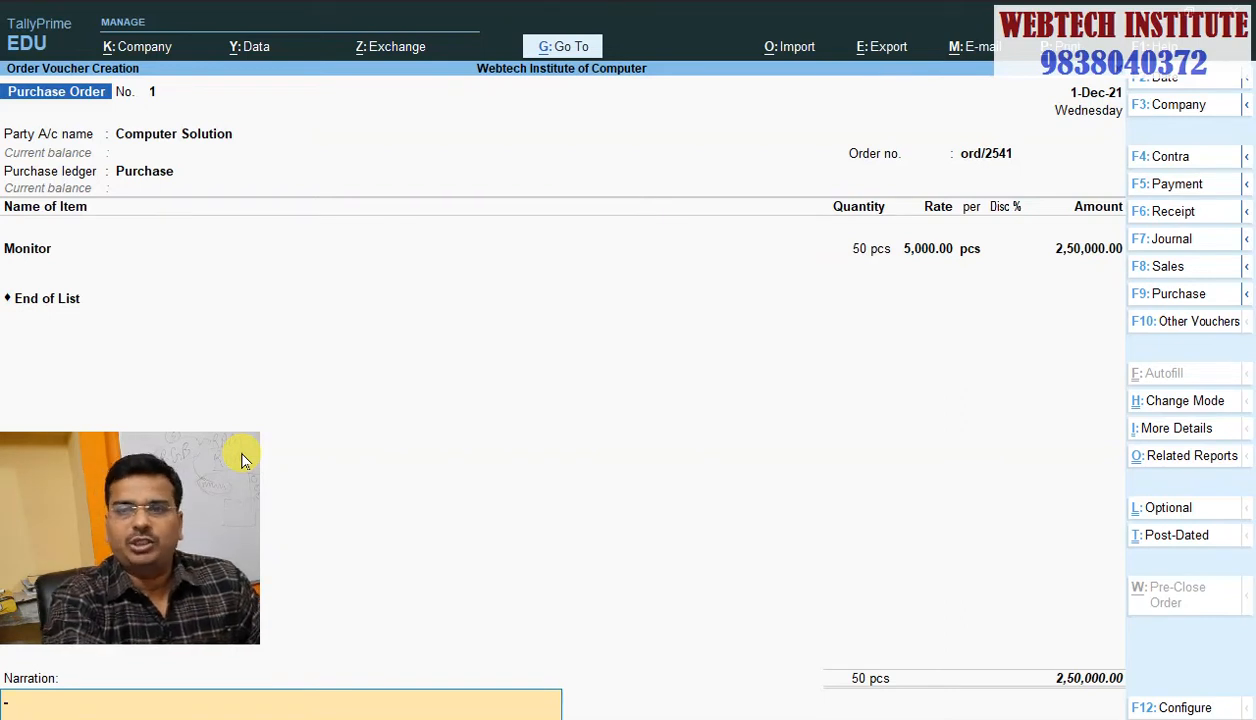
pyautogui.press('Return')
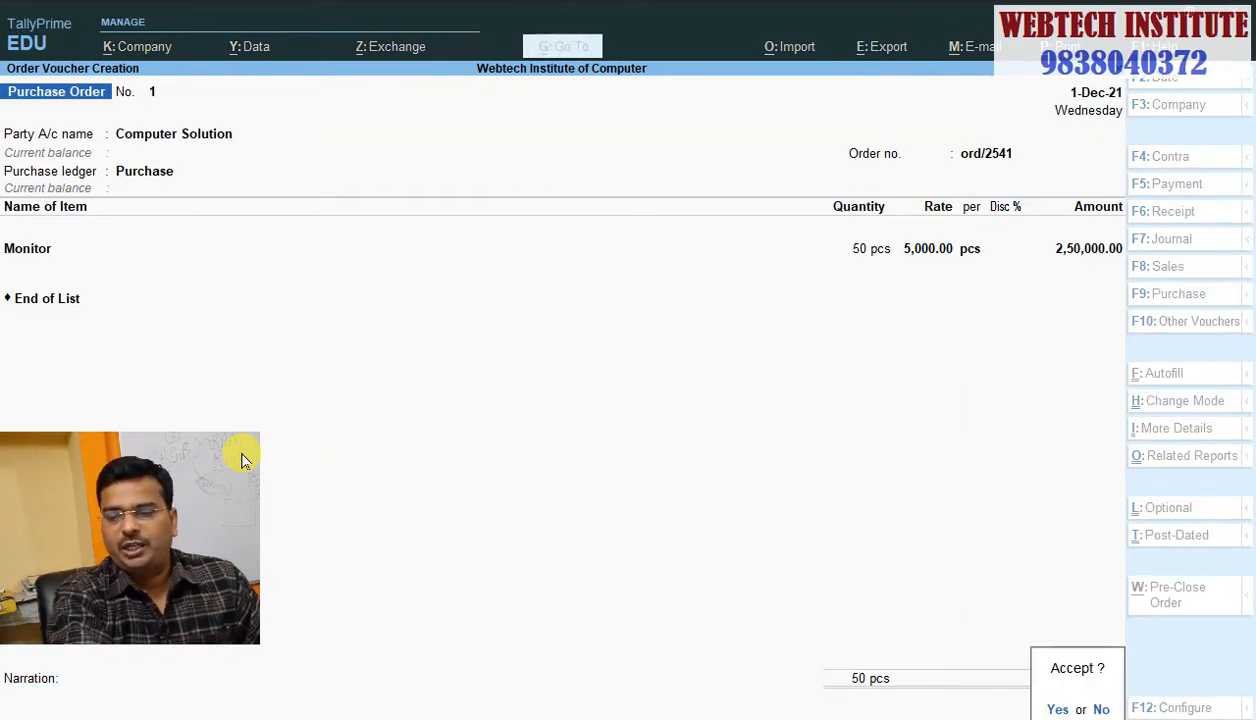
pyautogui.press('Return')
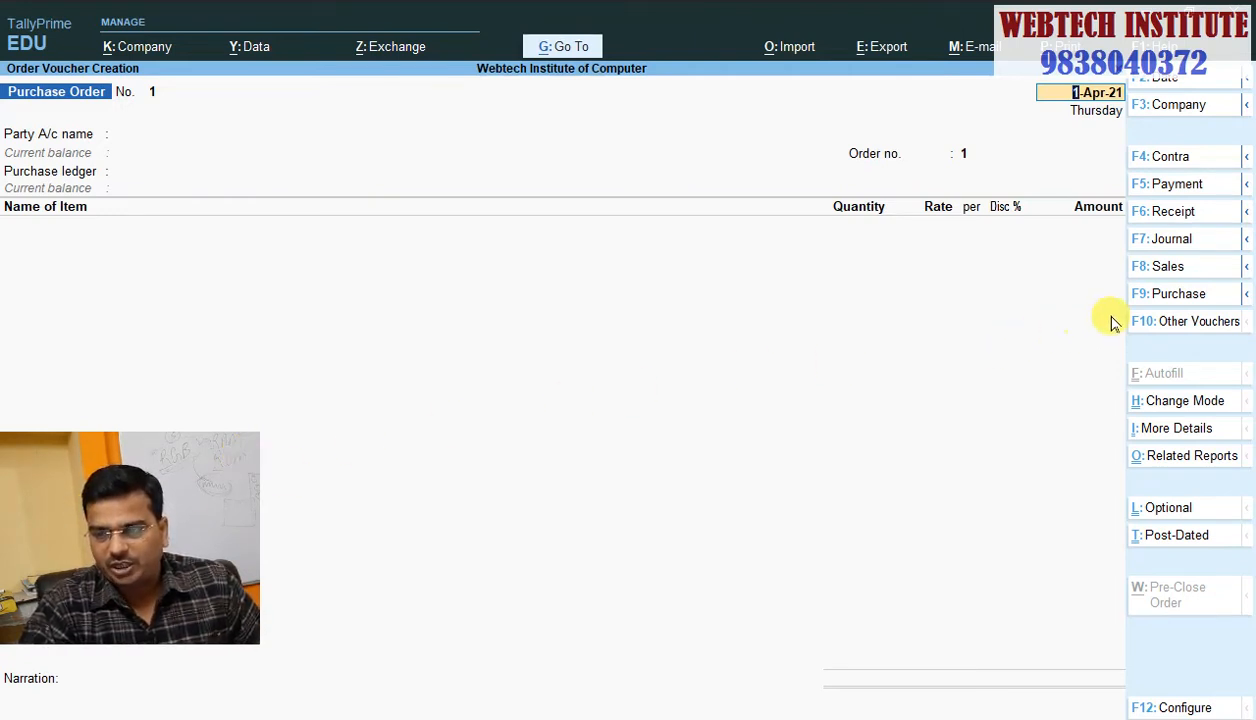
# Step: Start a purchase voucher and enter 5411 as the supplier invoice number
pyautogui.click(1182, 295)
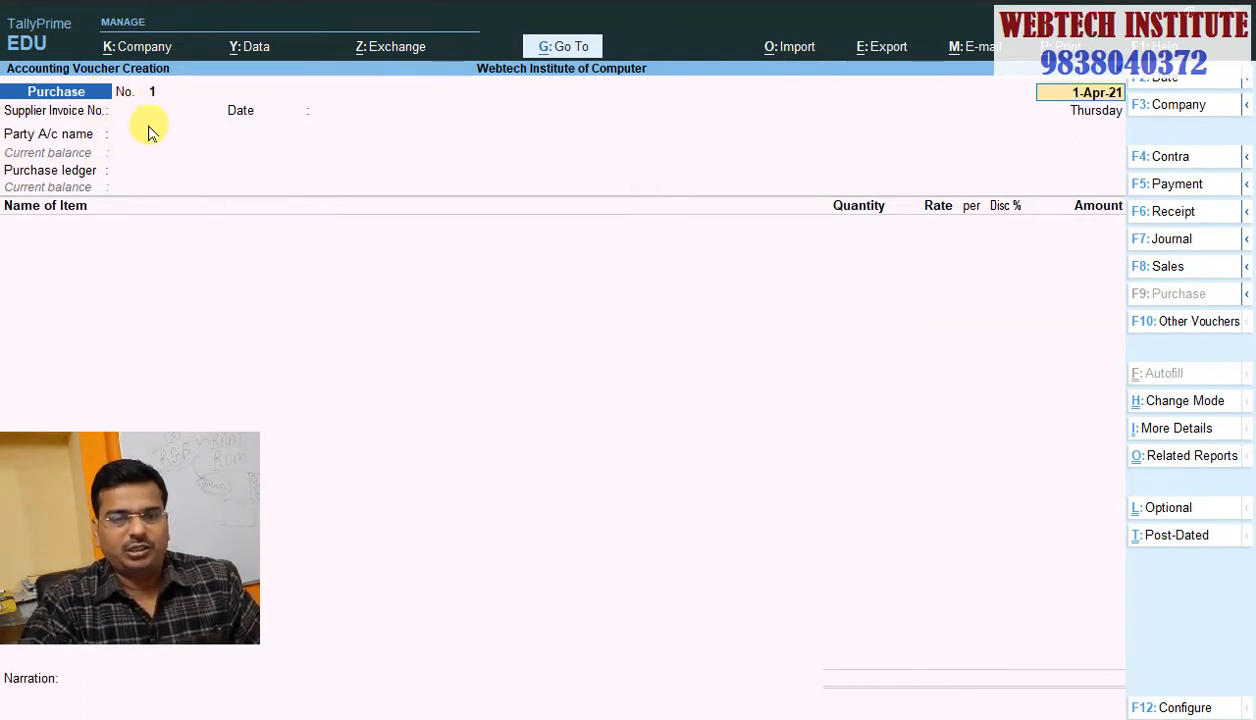
pyautogui.press('Return')
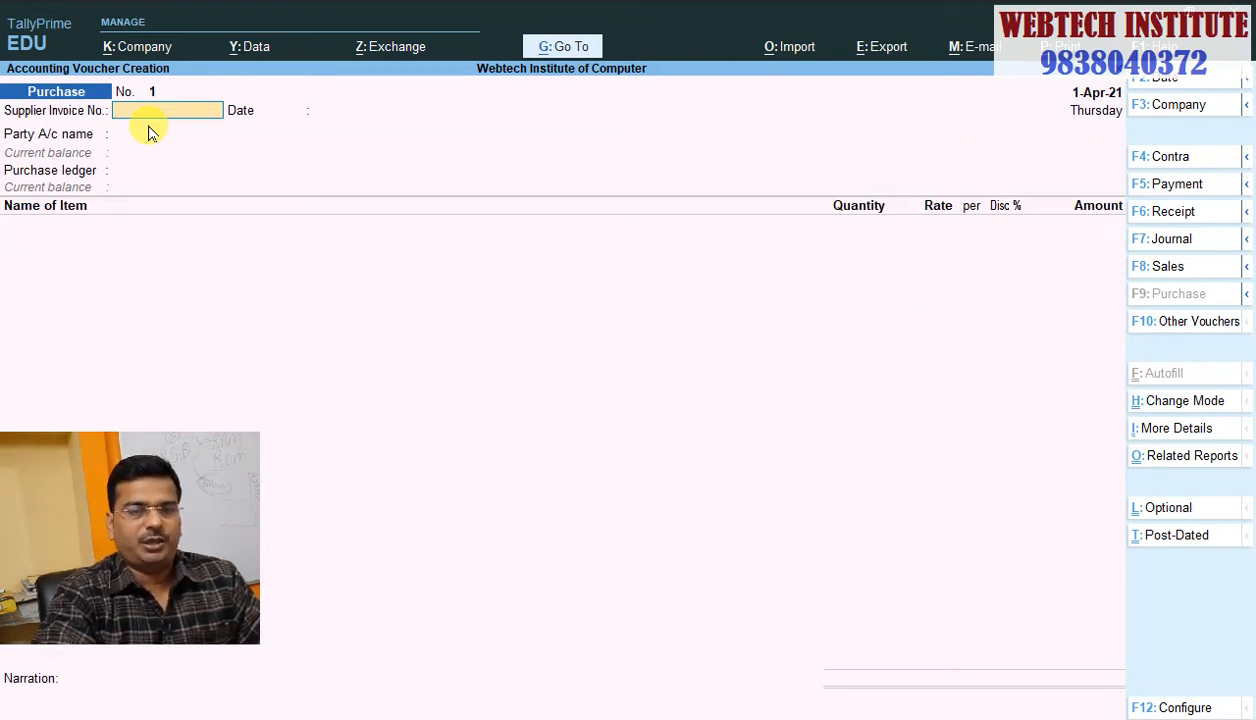
pyautogui.write('5411')
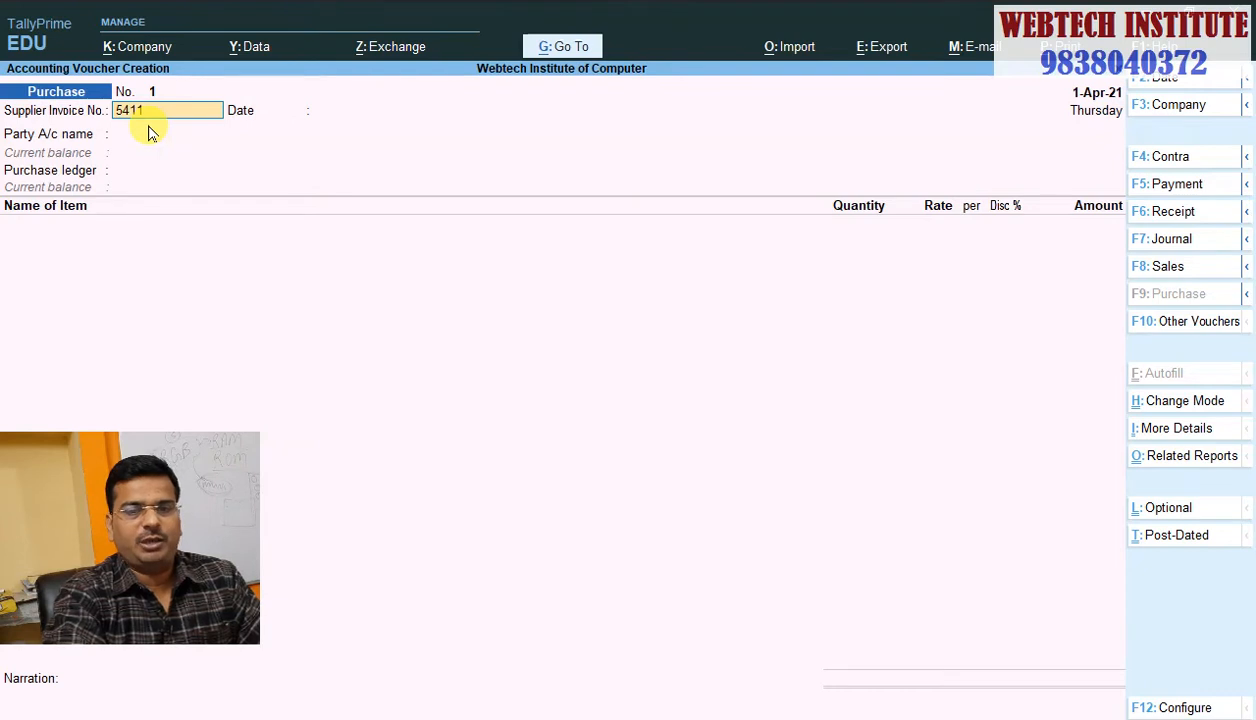
pyautogui.press('Return')
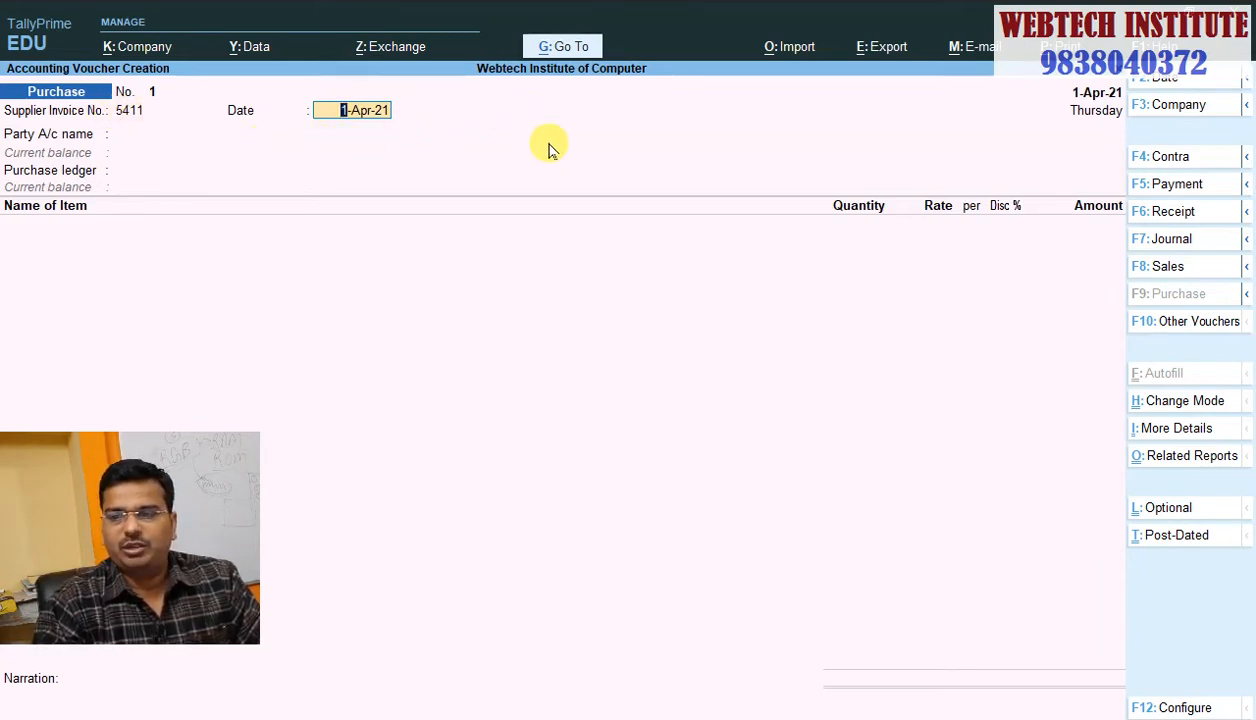
# Step: Set both the purchase voucher date and the supplier invoice date to 1-Dec-21
pyautogui.press('F2')
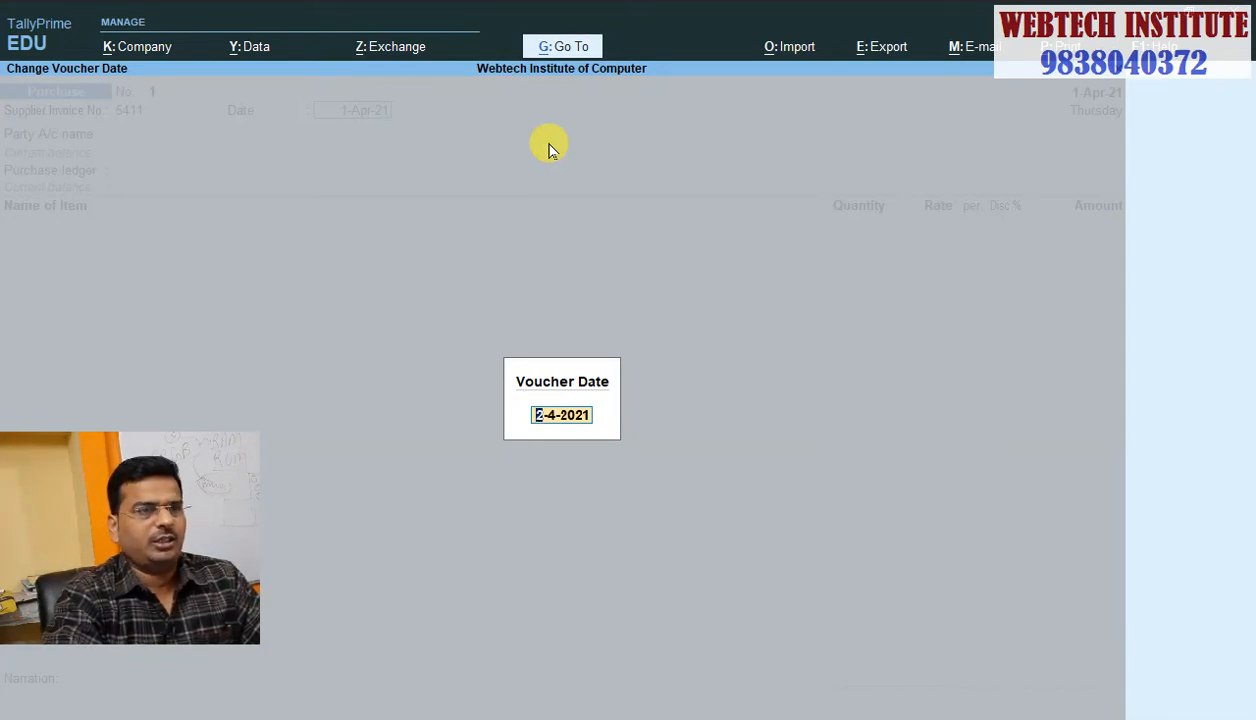
pyautogui.write('1.12')
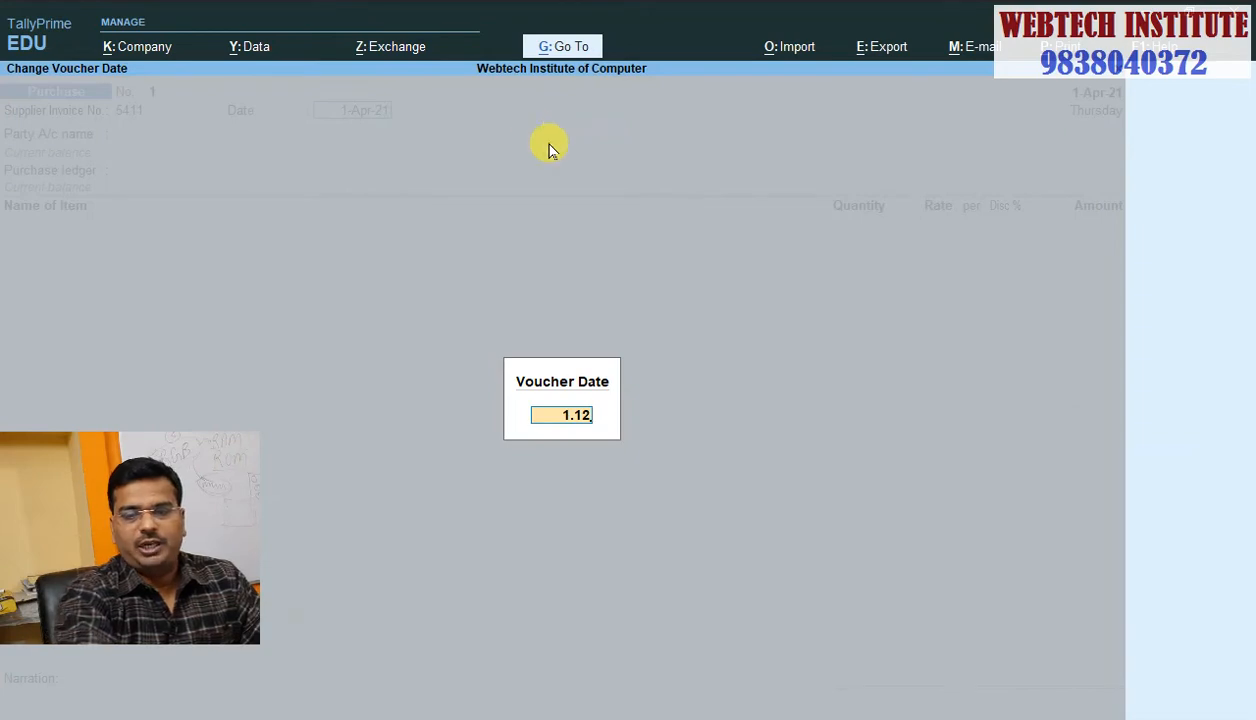
pyautogui.press('Return')
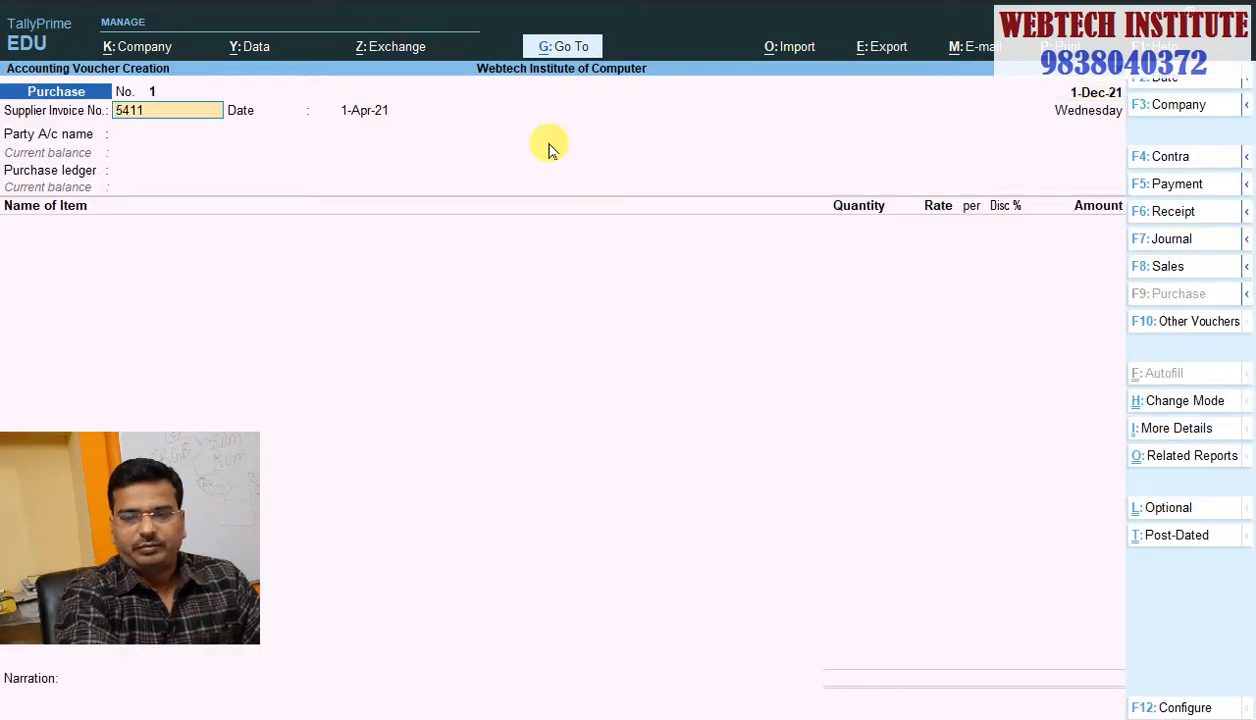
pyautogui.press('Return')
pyautogui.write('1')
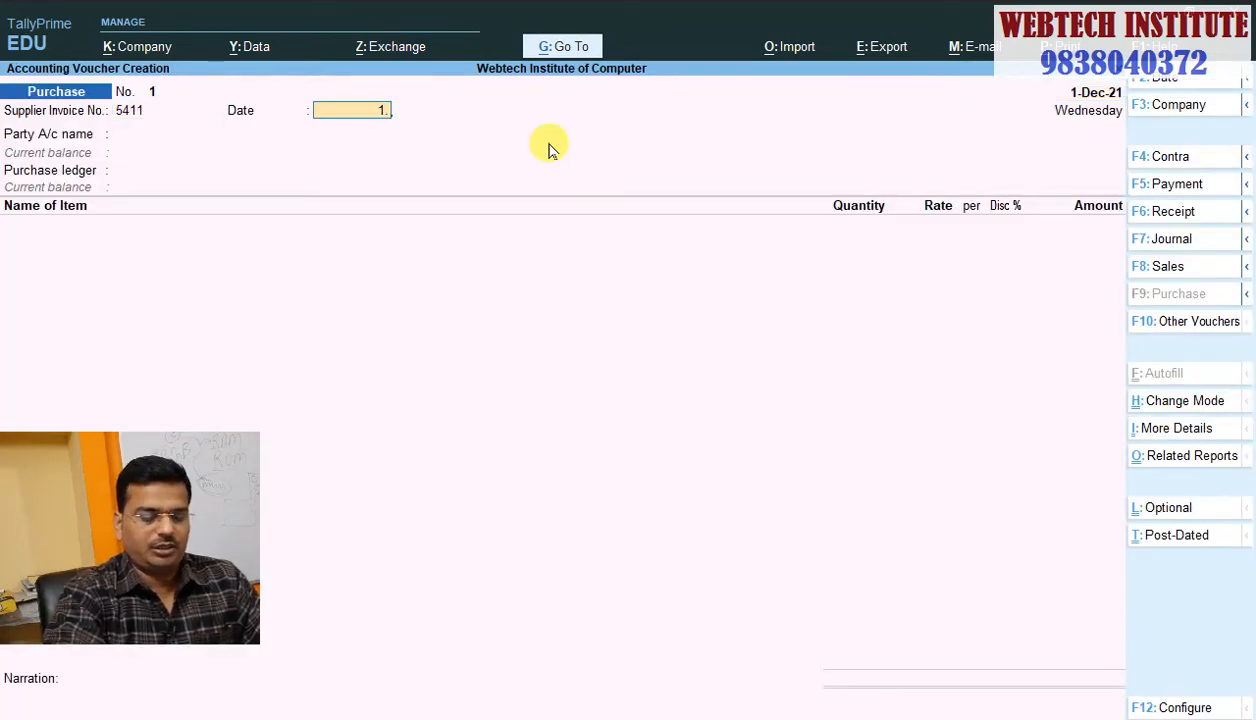
pyautogui.write('.12')
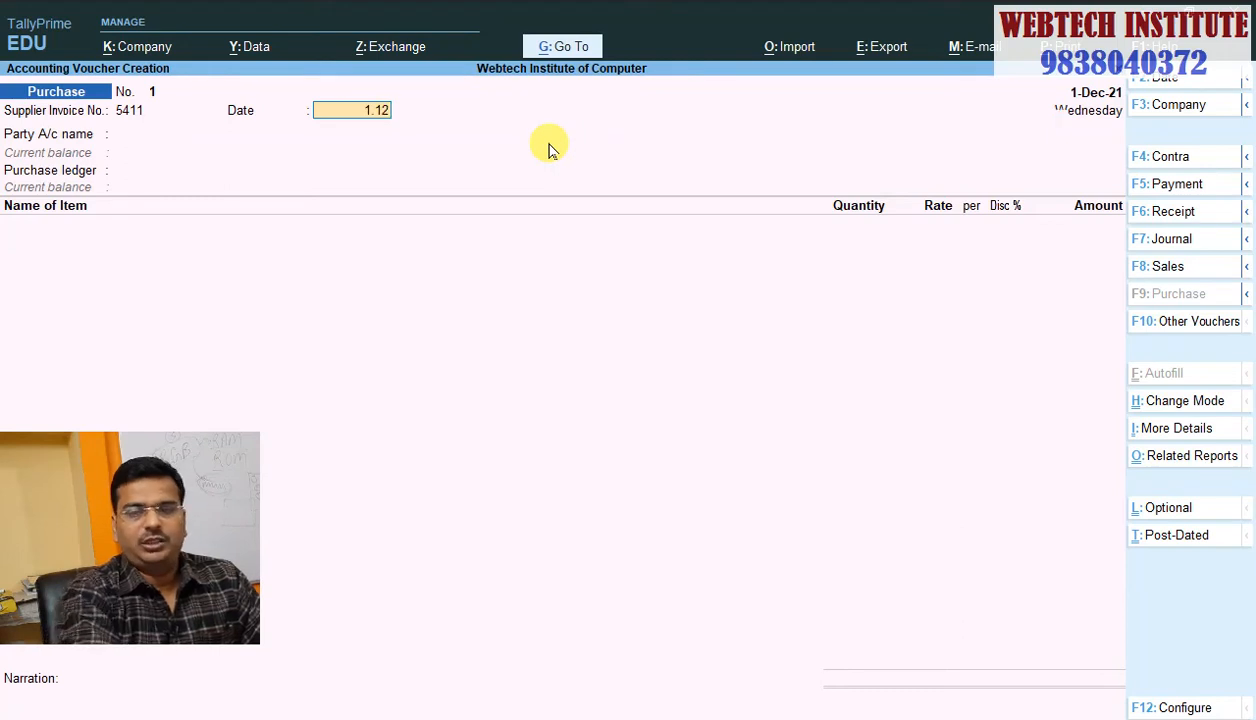
pyautogui.press('Return')
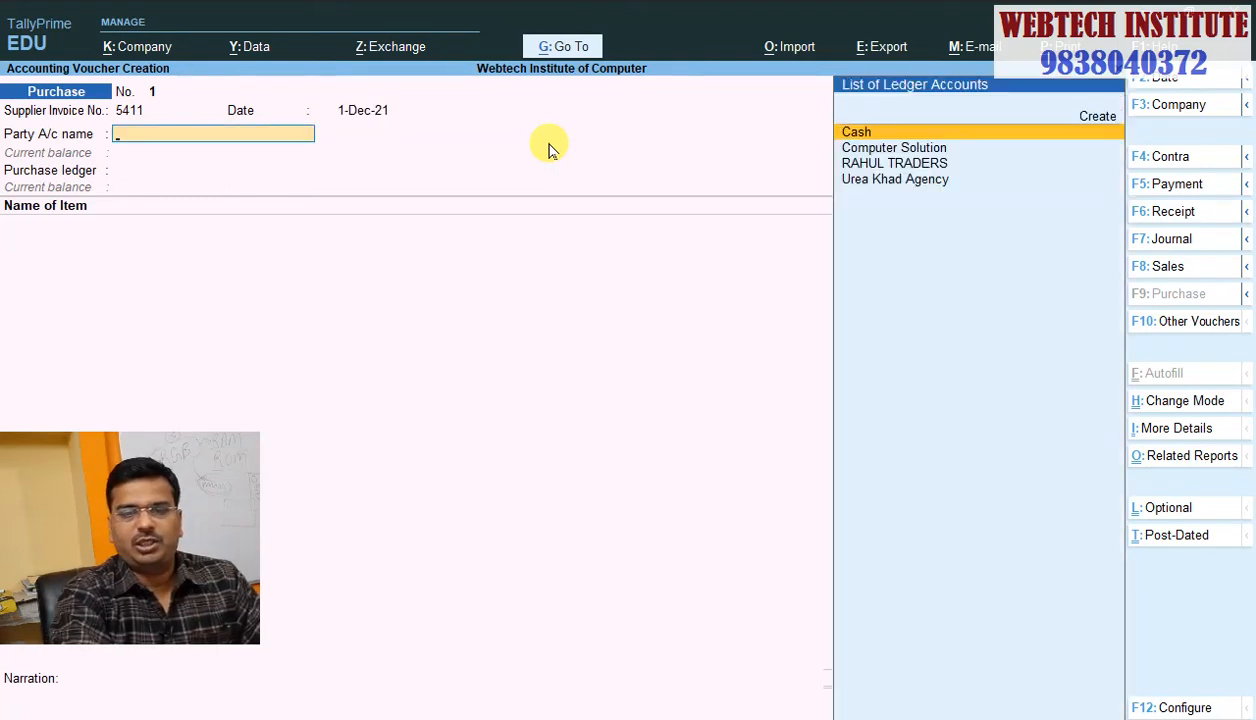
# Step: Choose Computer Solution as the purchase voucher's party account, leaving the receipt details blank and accepting the remaining party details
pyautogui.press('Down')
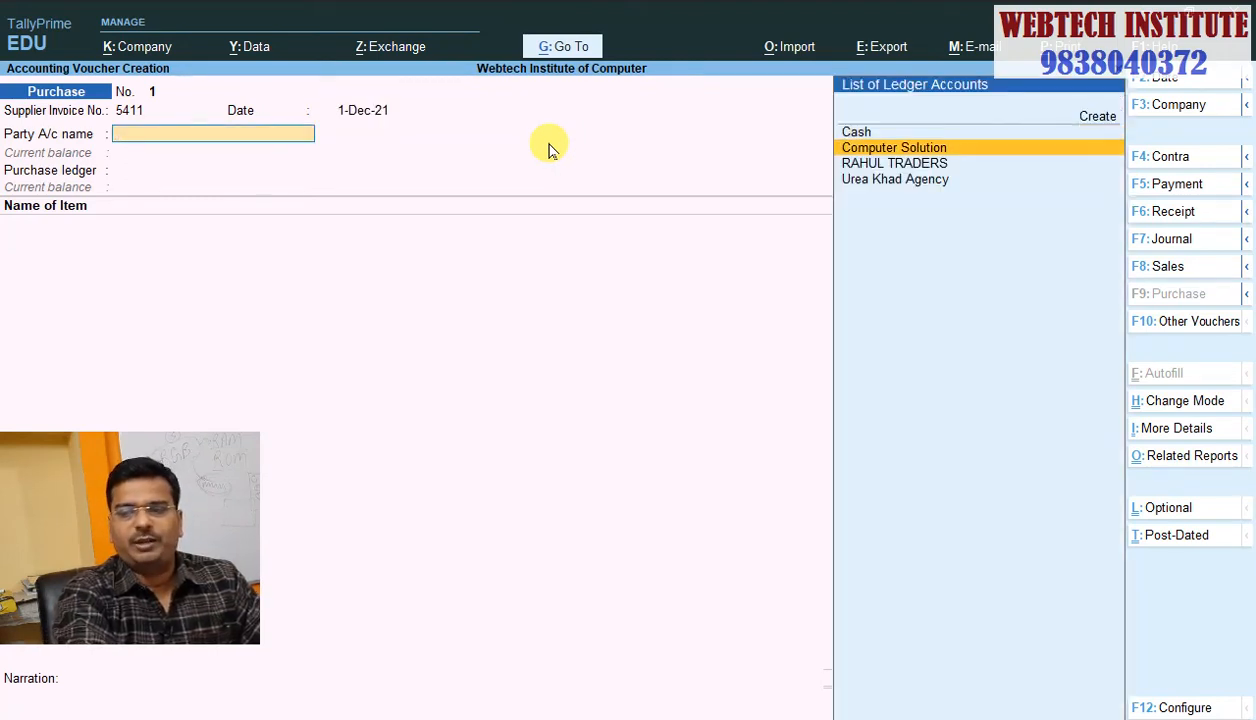
pyautogui.press('Return')
pyautogui.press('Return')
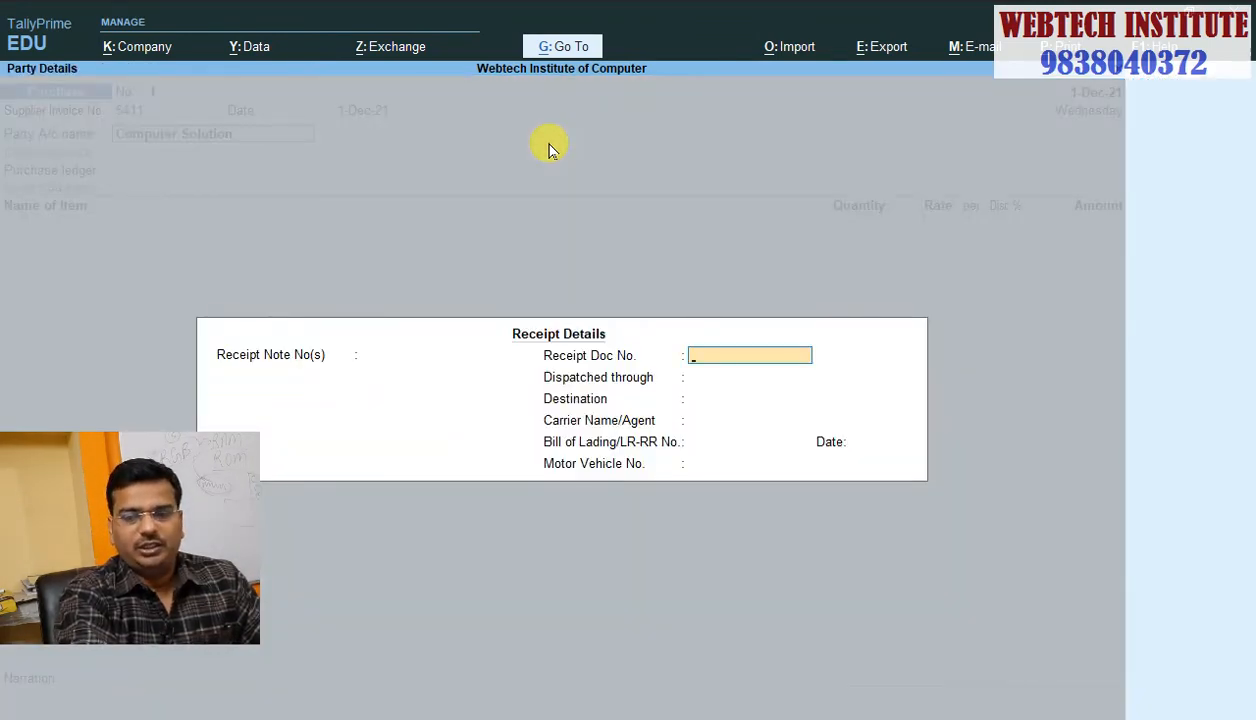
pyautogui.press('Return')
pyautogui.press('Return')
pyautogui.press('Return')
pyautogui.press('Return')
pyautogui.press('Return')
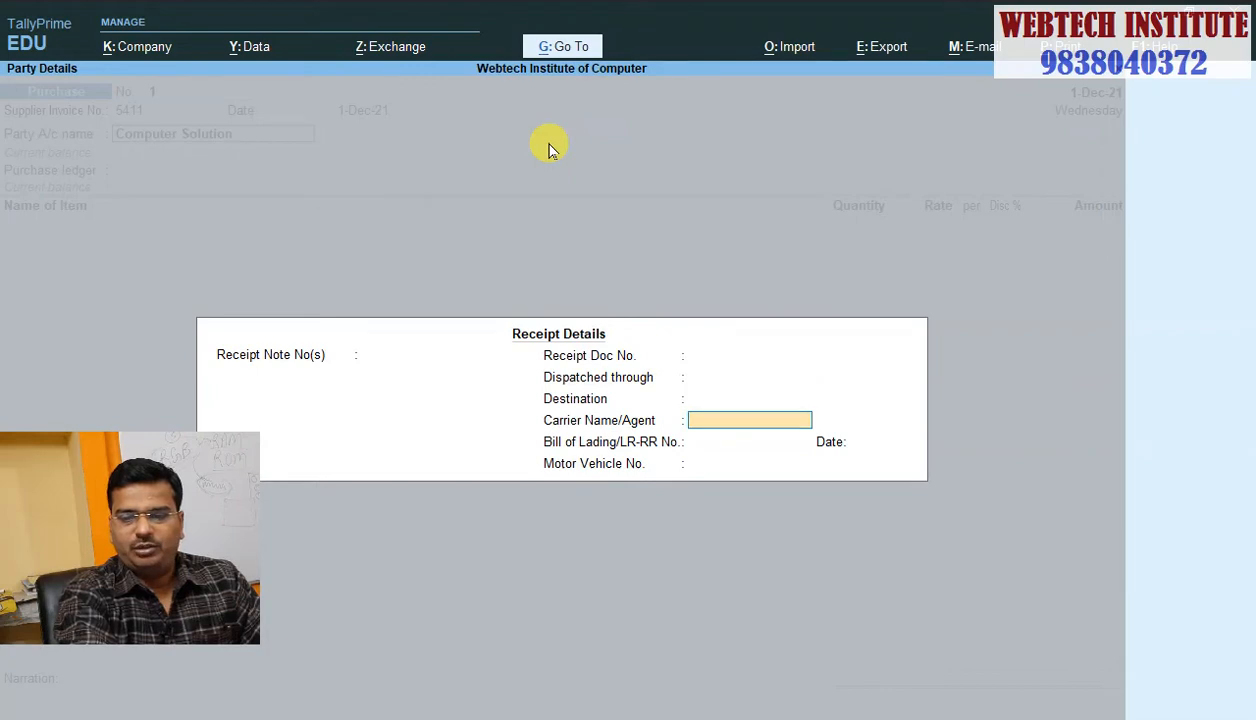
pyautogui.press('Return')
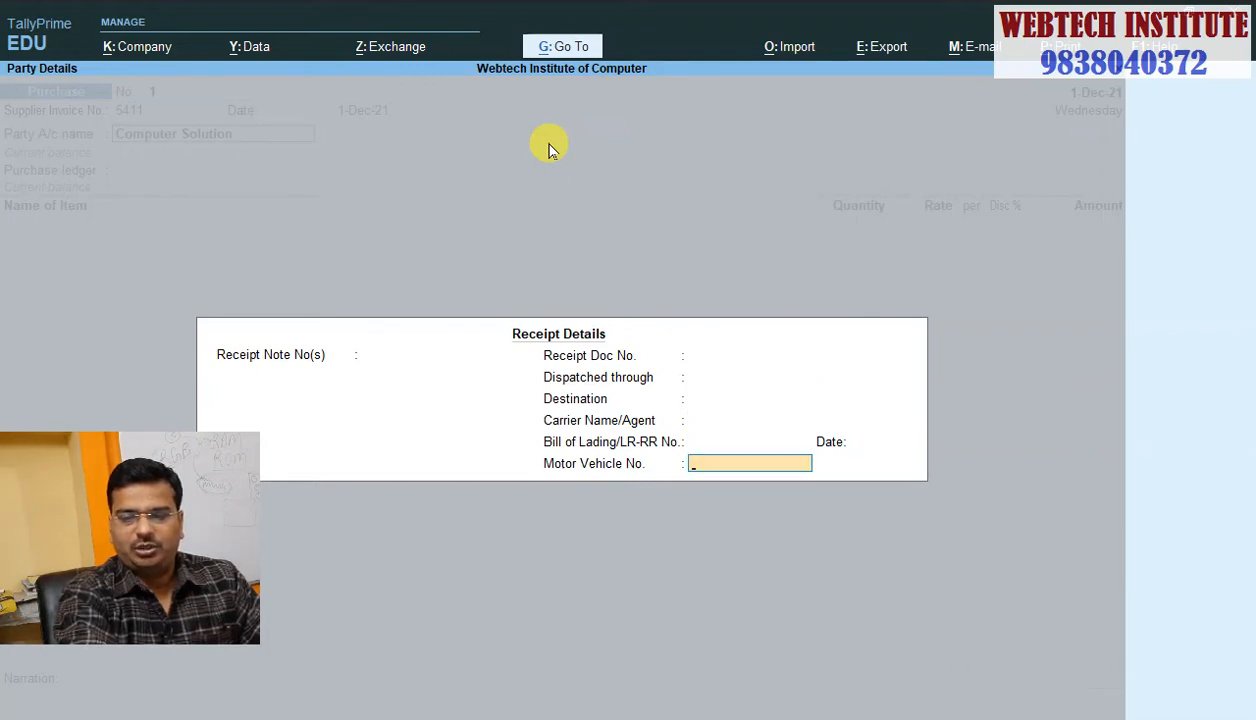
pyautogui.press('Return')
pyautogui.press('Return')
pyautogui.press('Return')
pyautogui.press('Return')
pyautogui.press('Return')
pyautogui.press('Return')
pyautogui.press('Return')
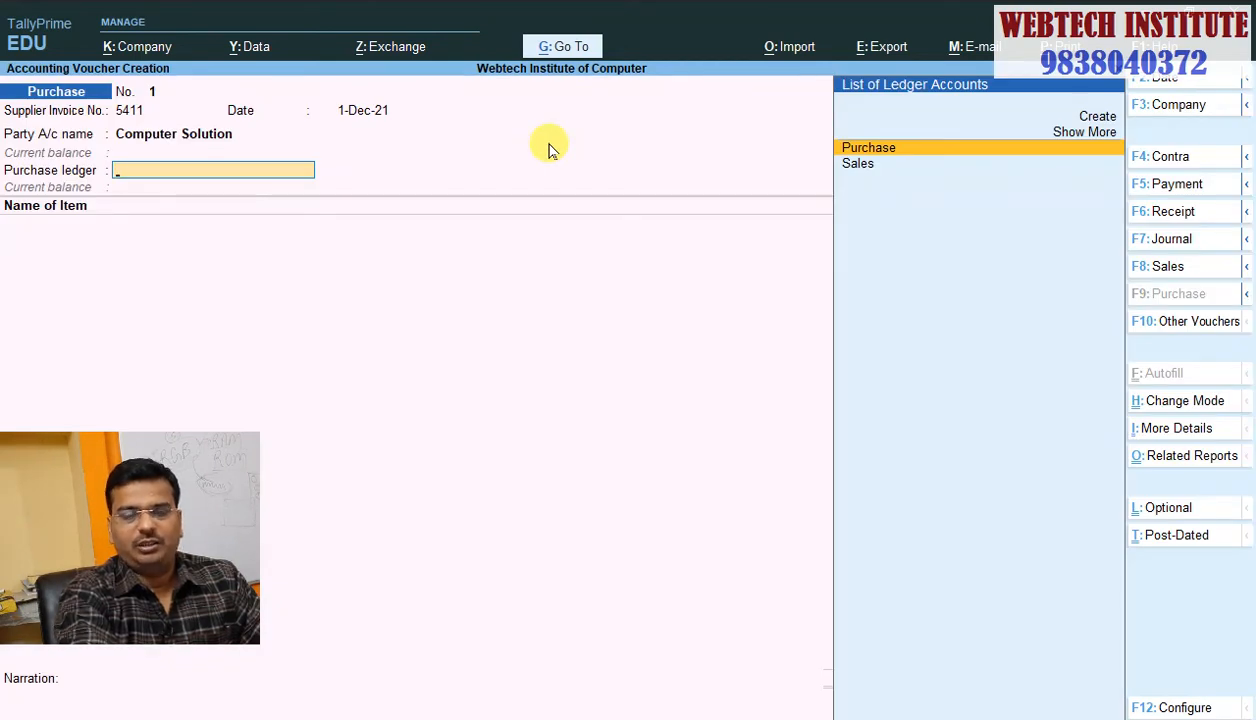
# Step: Open the Computer Solution ledger for alteration from the purchase voucher, keeping its general and mailing details and the Regular registration type
pyautogui.press('BackSpace')
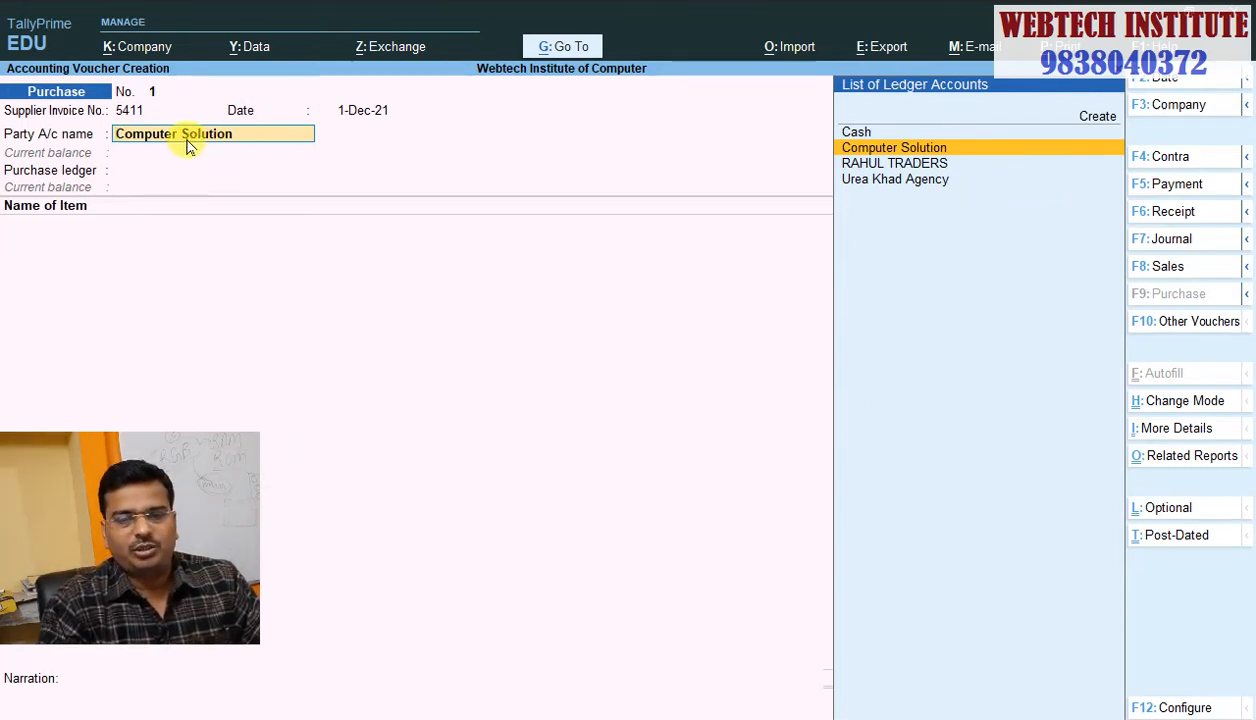
pyautogui.hotkey('ctrl', 'Return')
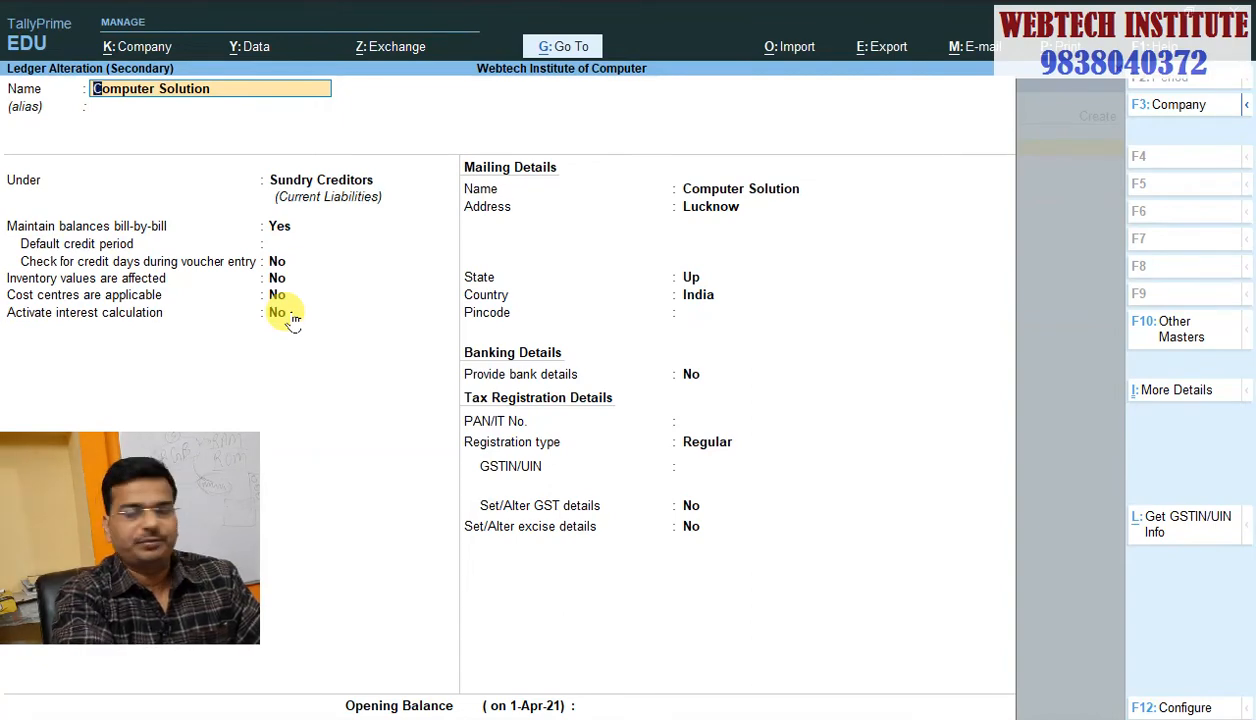
pyautogui.press('Return')
pyautogui.press('Return')
pyautogui.press('Return')
pyautogui.press('Return')
pyautogui.press('Return')
pyautogui.press('Return')
pyautogui.press('Return')
pyautogui.press('Return')
pyautogui.press('Return')
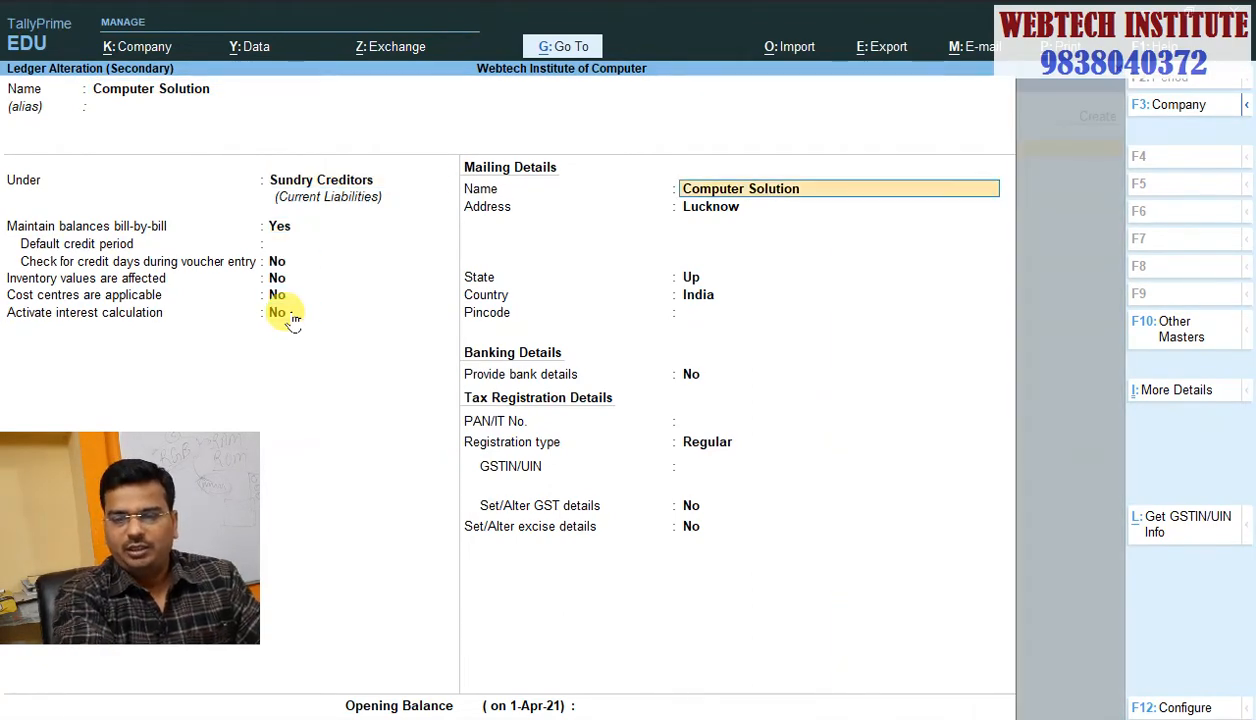
pyautogui.press('Return')
pyautogui.press('Return')
pyautogui.press('Return')
pyautogui.press('Return')
pyautogui.press('Return')
pyautogui.press('Return')
pyautogui.press('Return')
pyautogui.press('Return')
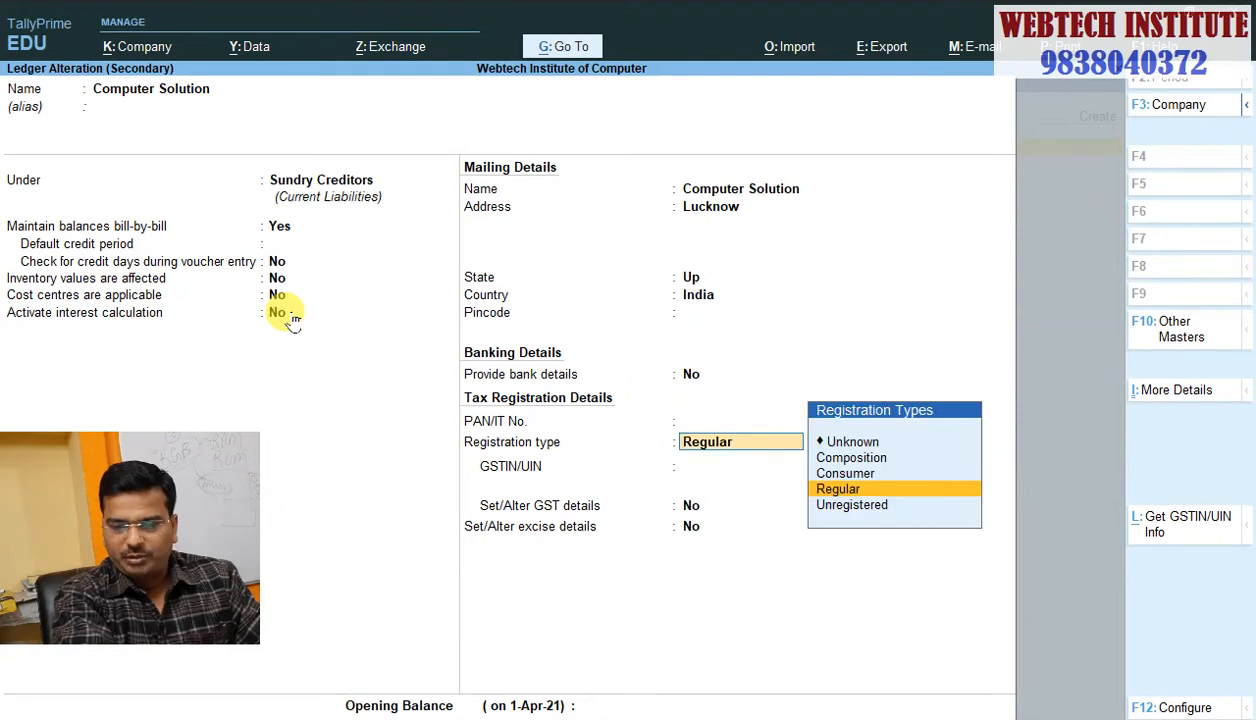
pyautogui.press('Return')
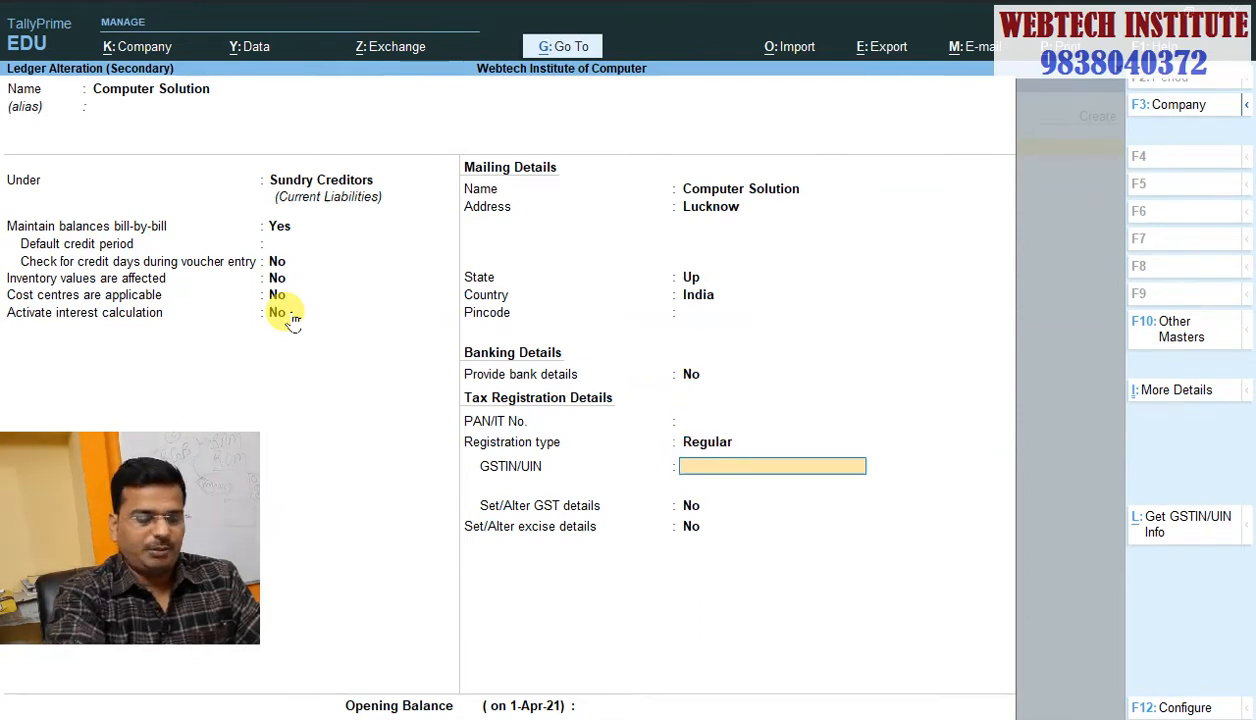
# Step: Fill in the Computer Solution ledger's GSTIN/UIN, keep the remaining tax settings and blank opening balance, and save the ledger
pyautogui.write('9Z')
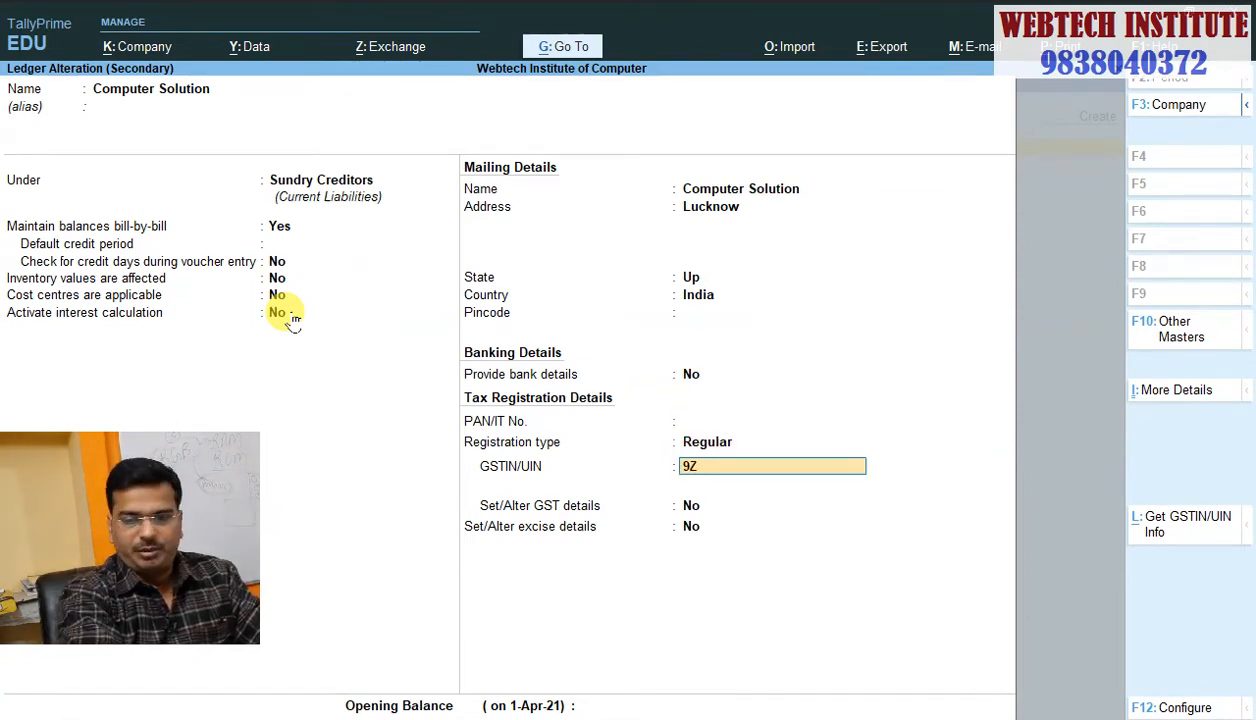
pyautogui.write('DHJF55')
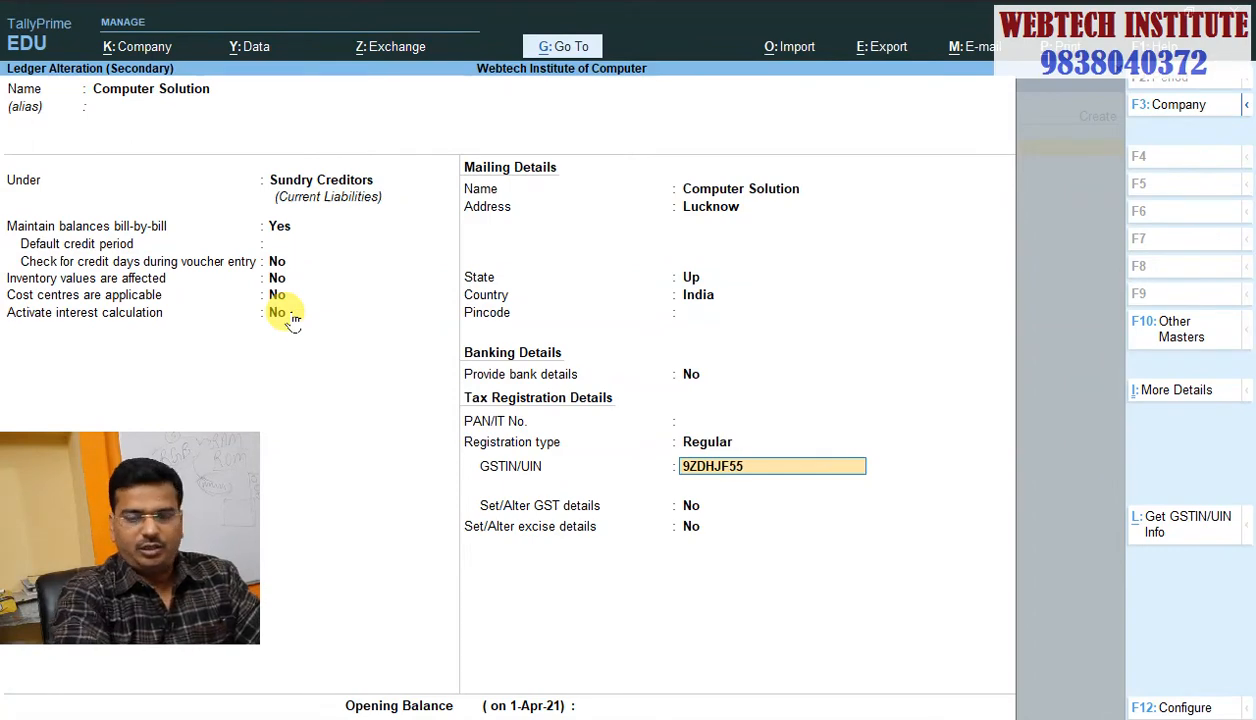
pyautogui.write('455141')
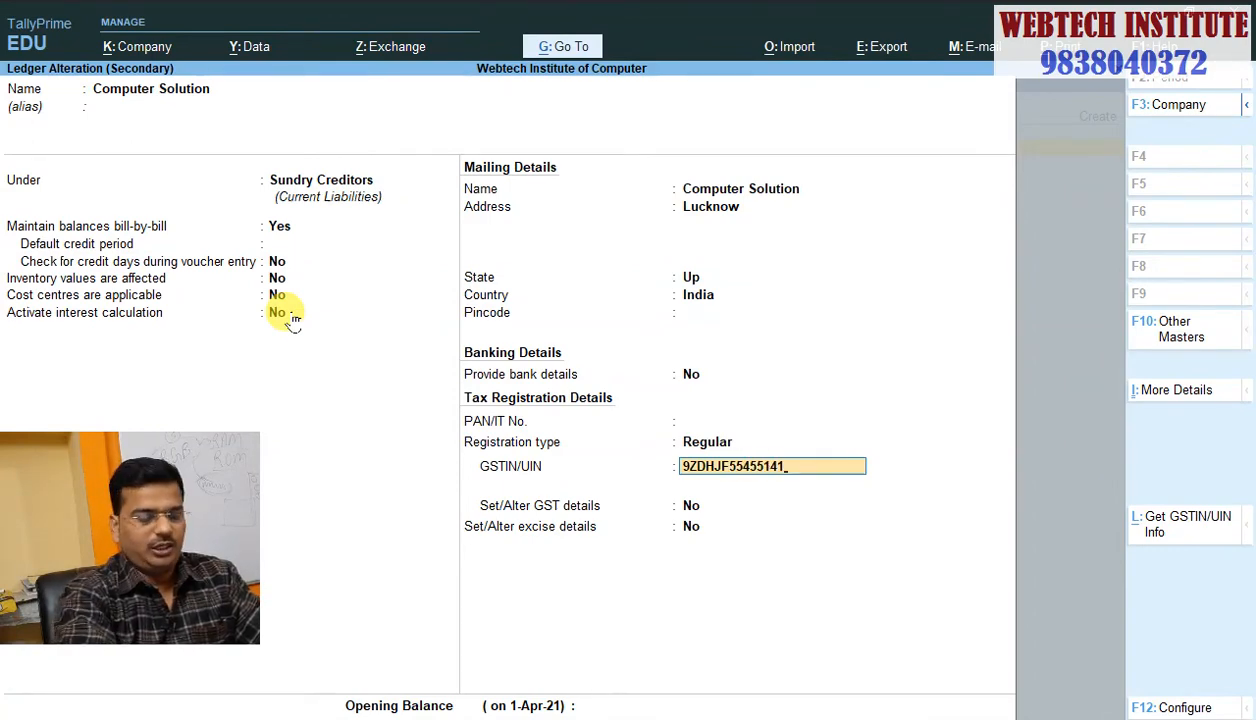
pyautogui.press('Return')
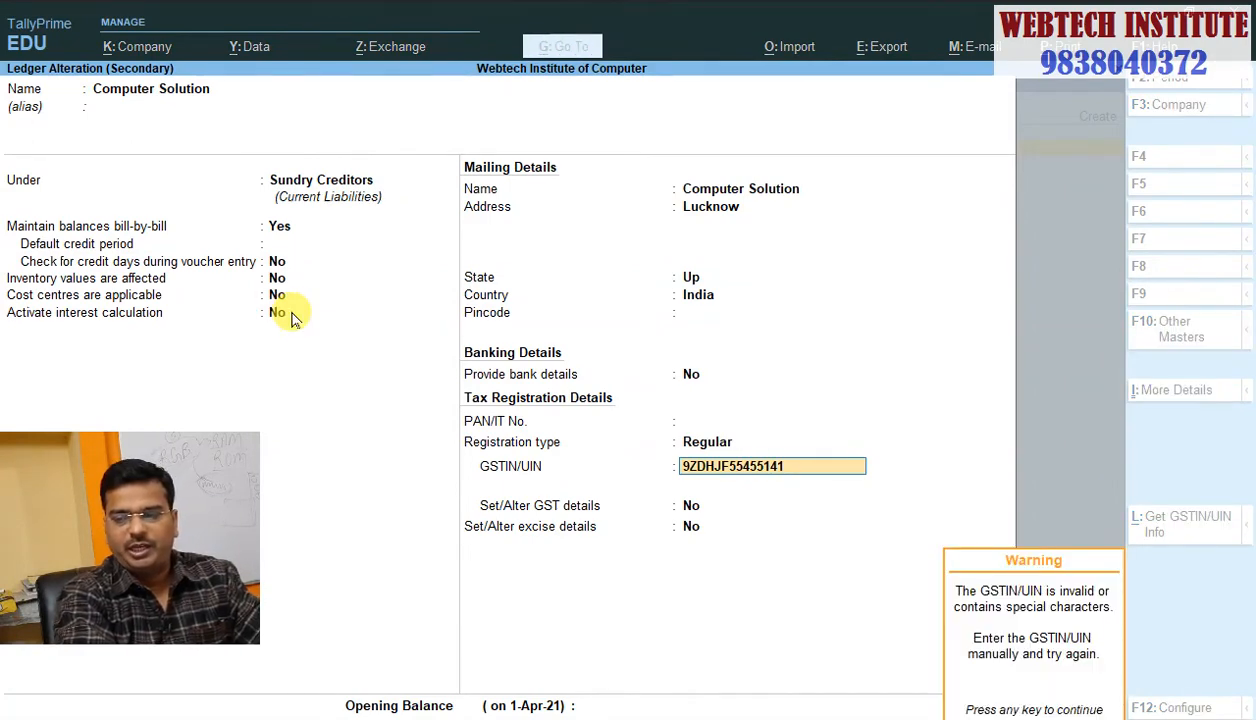
pyautogui.press('Return')
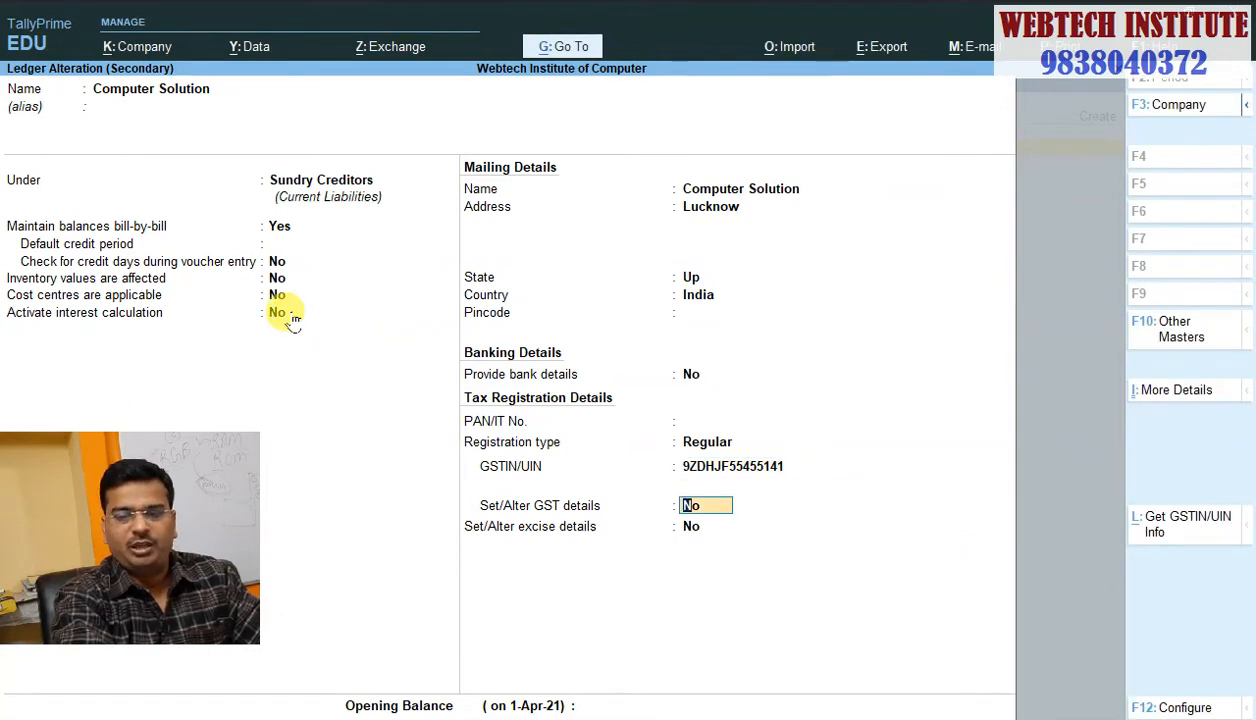
pyautogui.press('Return')
pyautogui.press('Return')
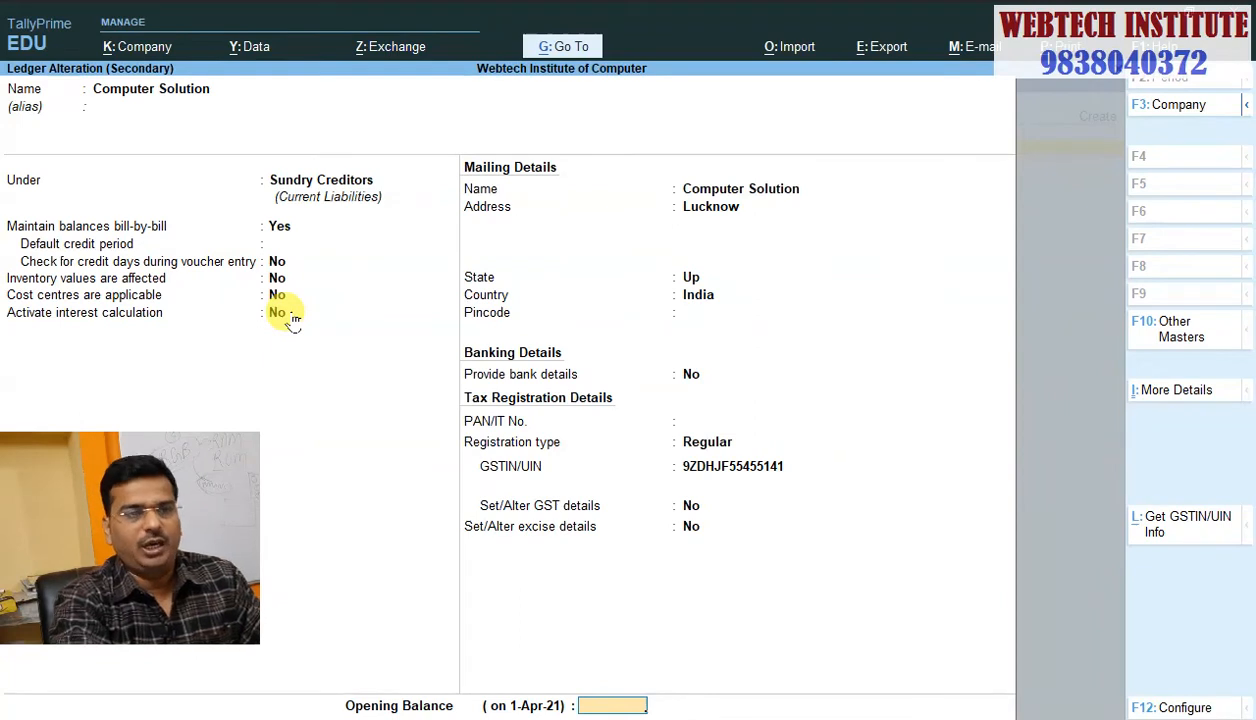
pyautogui.press('Return')
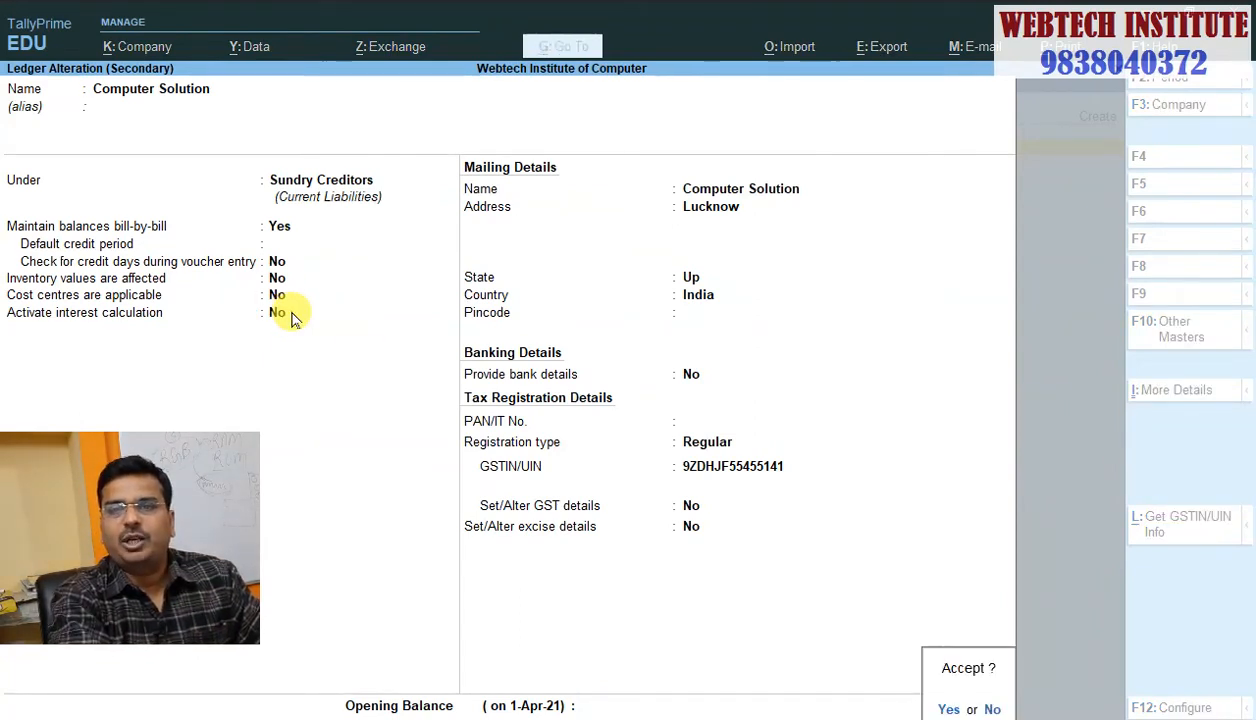
pyautogui.press('Return')
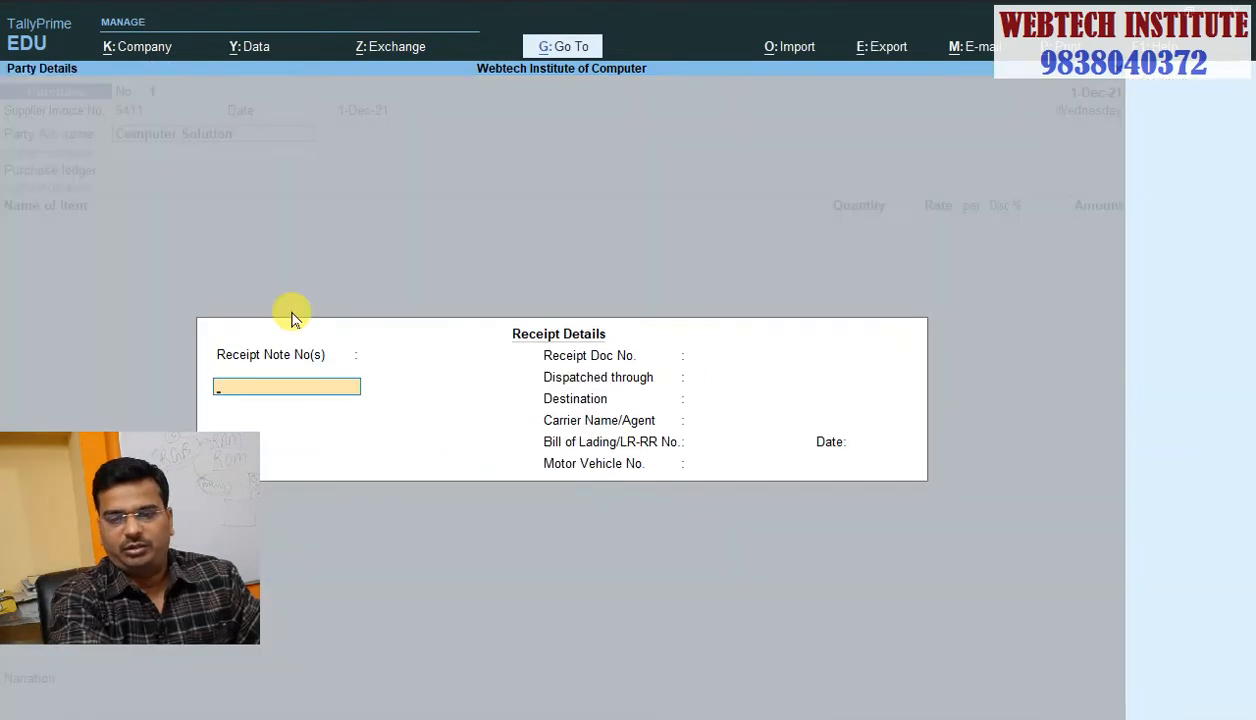
# Step: Leave the purchase voucher's receipt details blank and accept the party details for Computer Solution
pyautogui.press('Return')
pyautogui.press('Return')
pyautogui.press('Return')
pyautogui.press('Return')
pyautogui.press('Return')
pyautogui.press('Return')
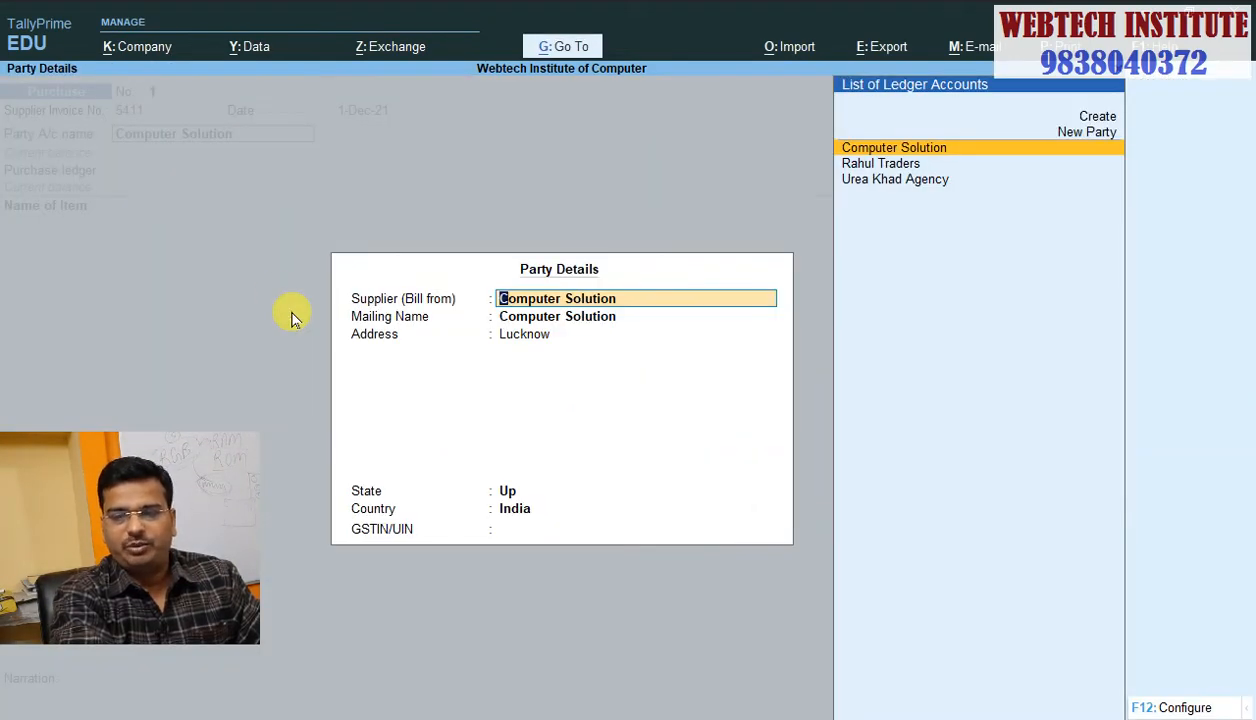
pyautogui.press('Return')
pyautogui.press('Return')
pyautogui.press('Return')
pyautogui.press('Return')
pyautogui.press('Return')
pyautogui.press('Return')
pyautogui.press('Return')
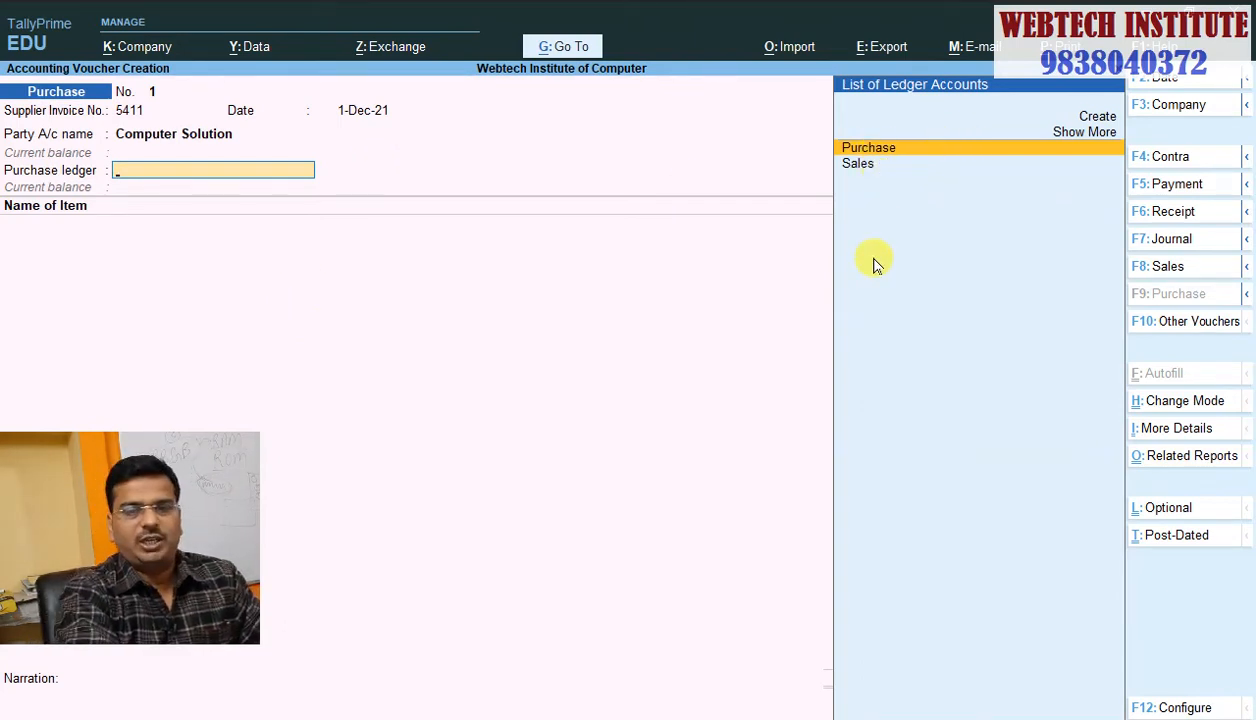
# Step: Choose Purchase as the purchase ledger and add Monitor as the voucher's stock item
pyautogui.press('Return')
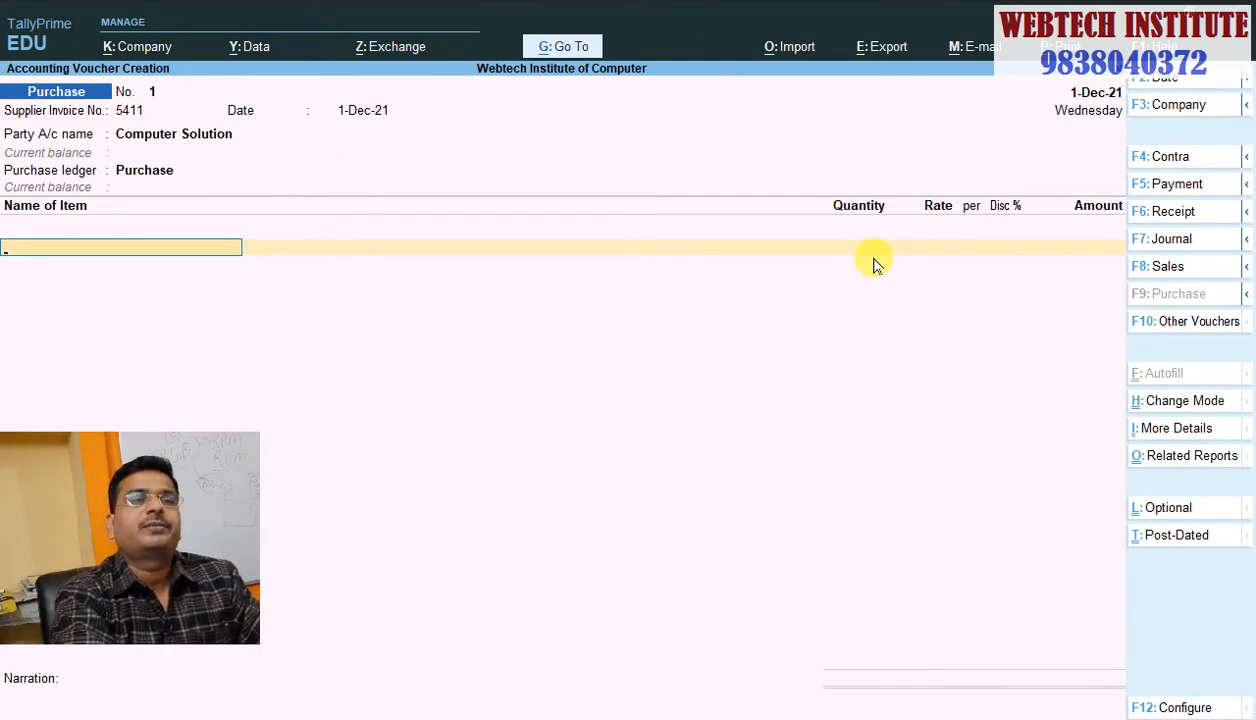
pyautogui.write('Mo')
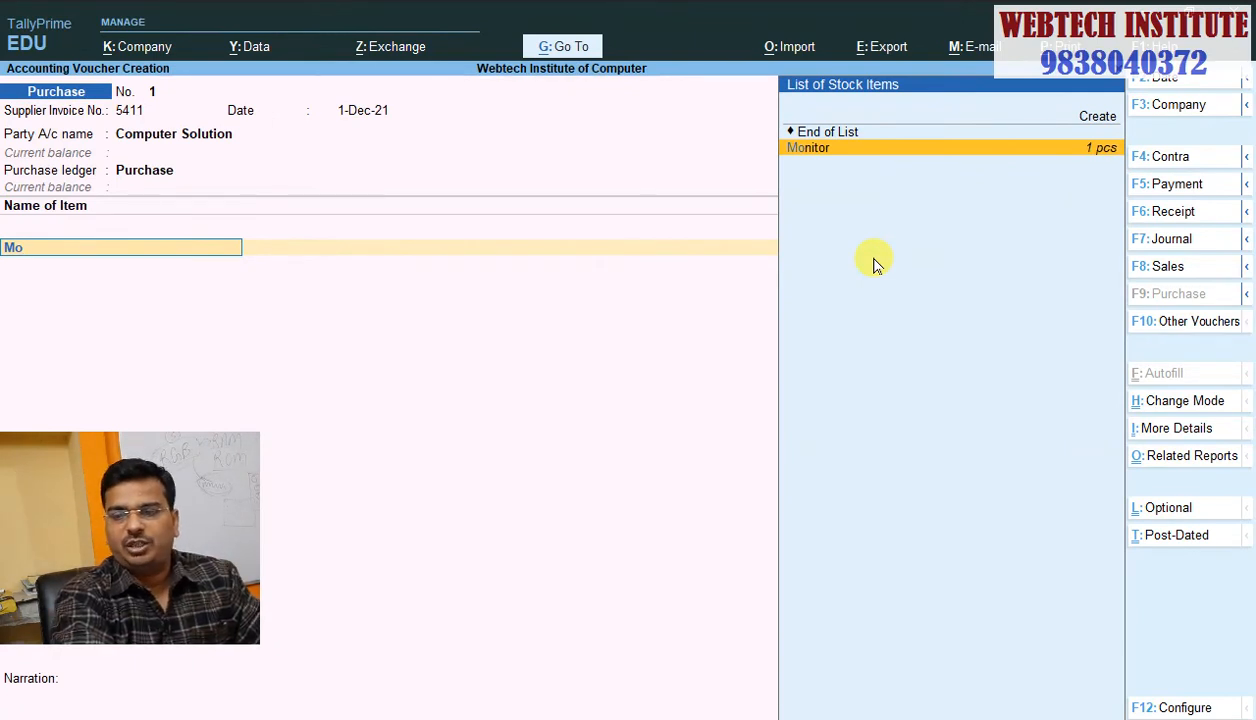
pyautogui.press('Return')
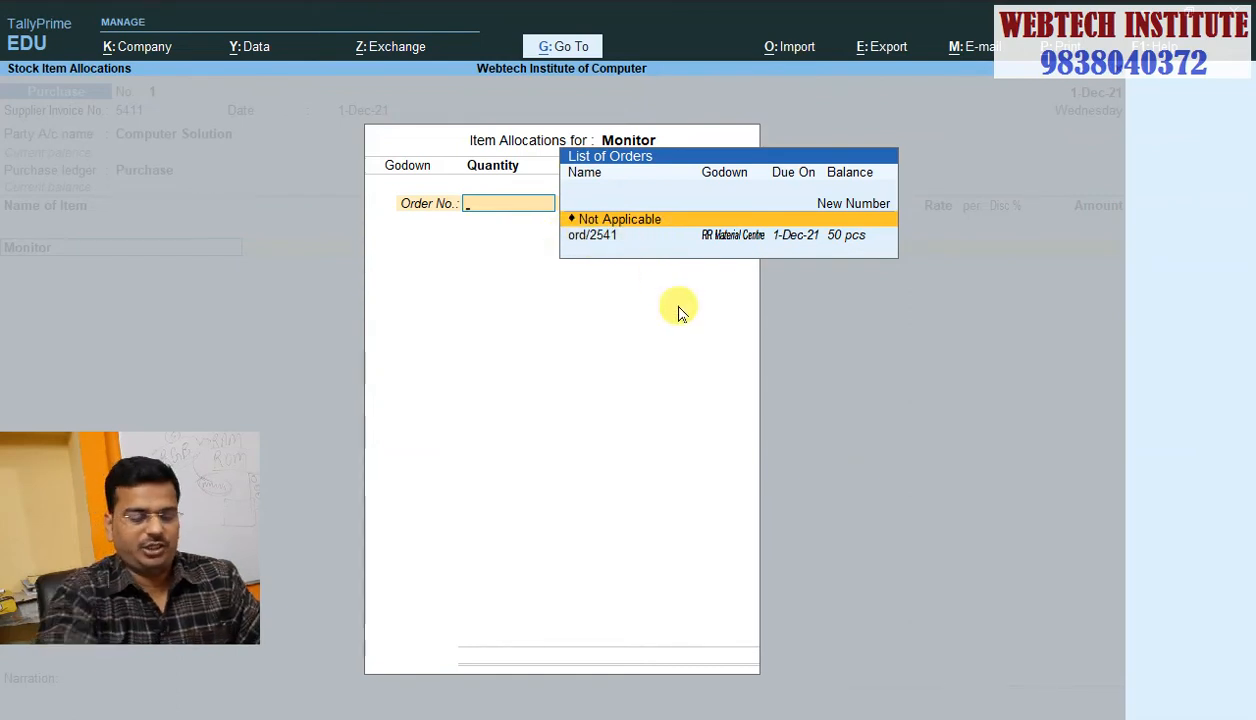
# Step: Allocate Monitor to the pending purchase order, accepting RR Material Centre and 50 pcs at a rate of 5,000.00
pyautogui.press('Down')
pyautogui.press('Return')
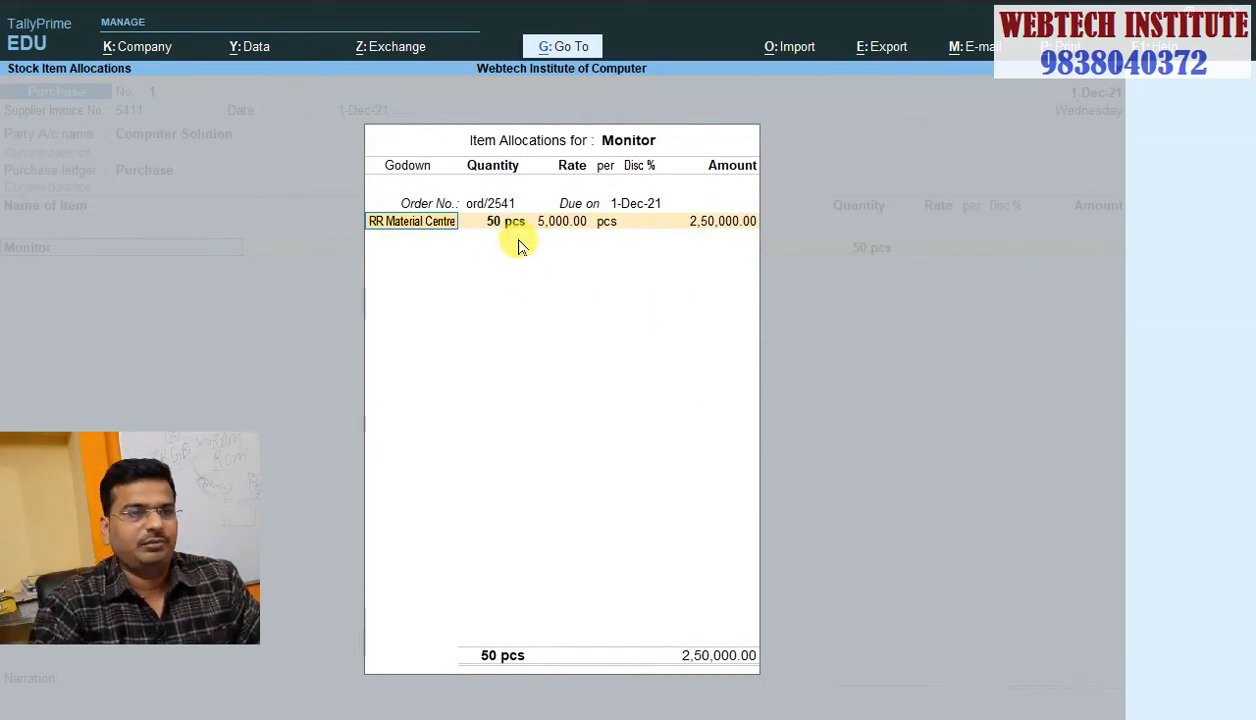
pyautogui.press('Return')
pyautogui.press('Return')
pyautogui.press('Return')
pyautogui.press('Return')
pyautogui.press('Return')
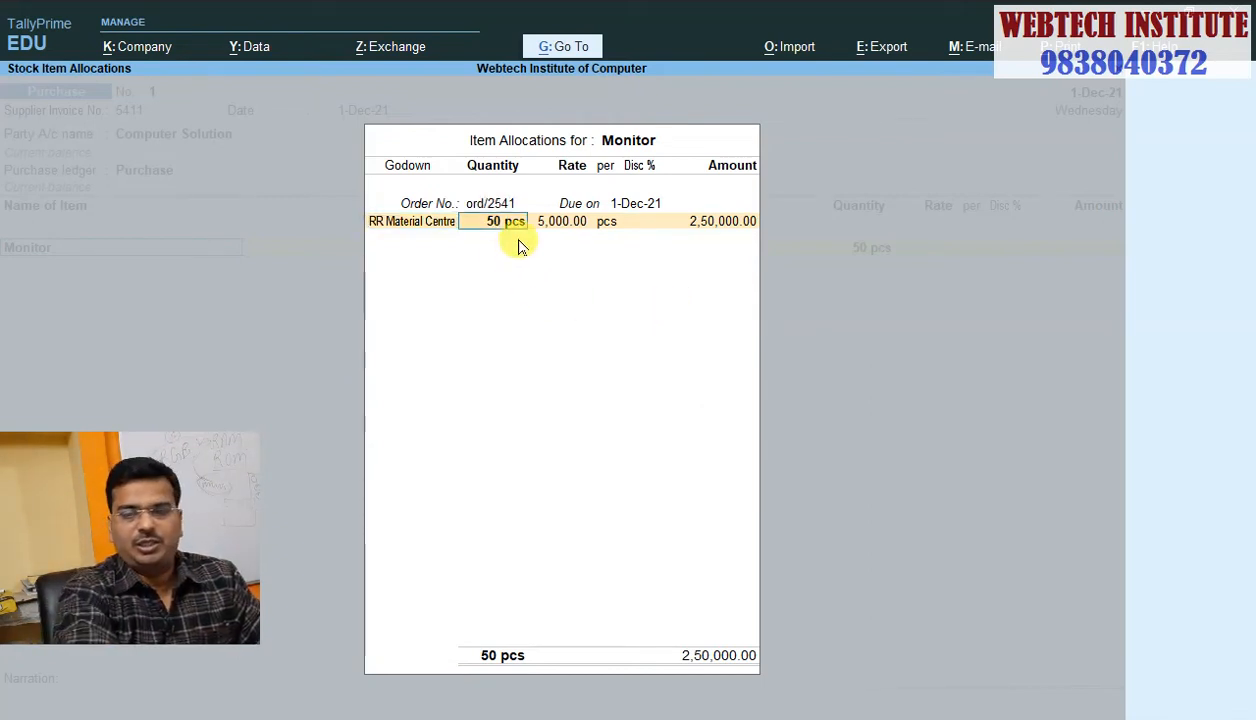
pyautogui.press('Return')
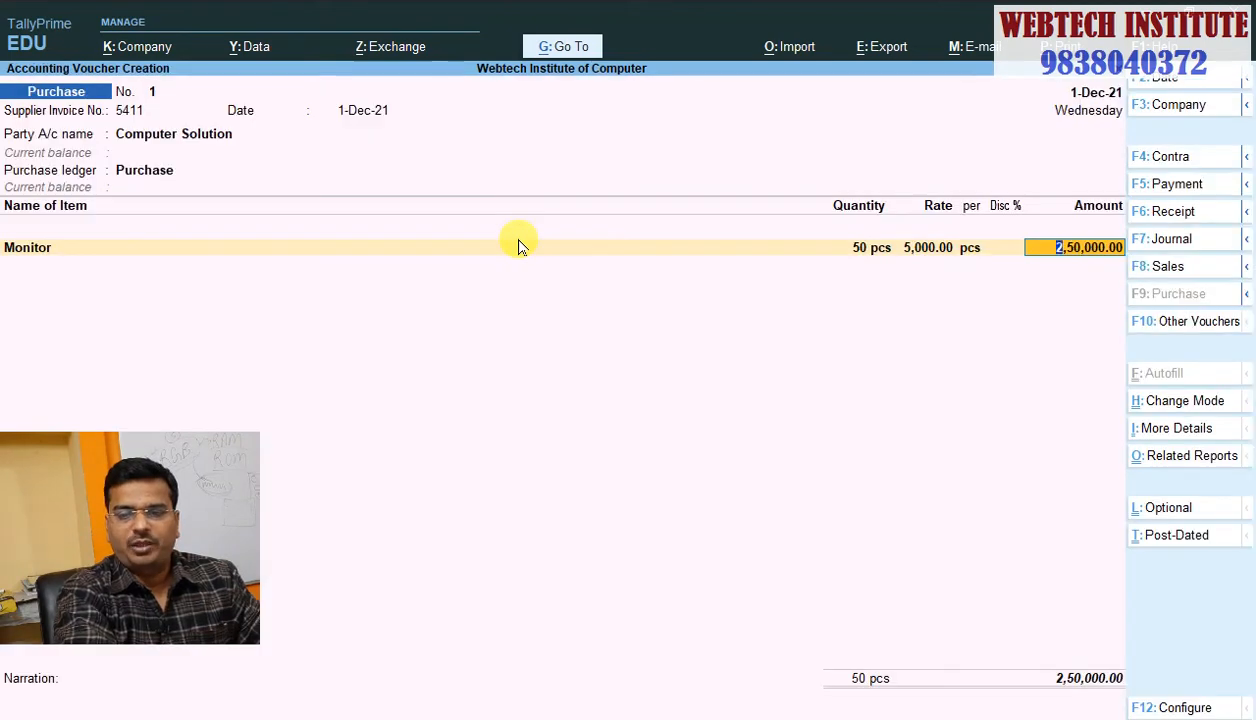
# Step: Save the purchase voucher with only the Monitor item, leaving the e-Way Bill and transport details at their defaults and the narration blank
pyautogui.press('Return')
pyautogui.press('Return')
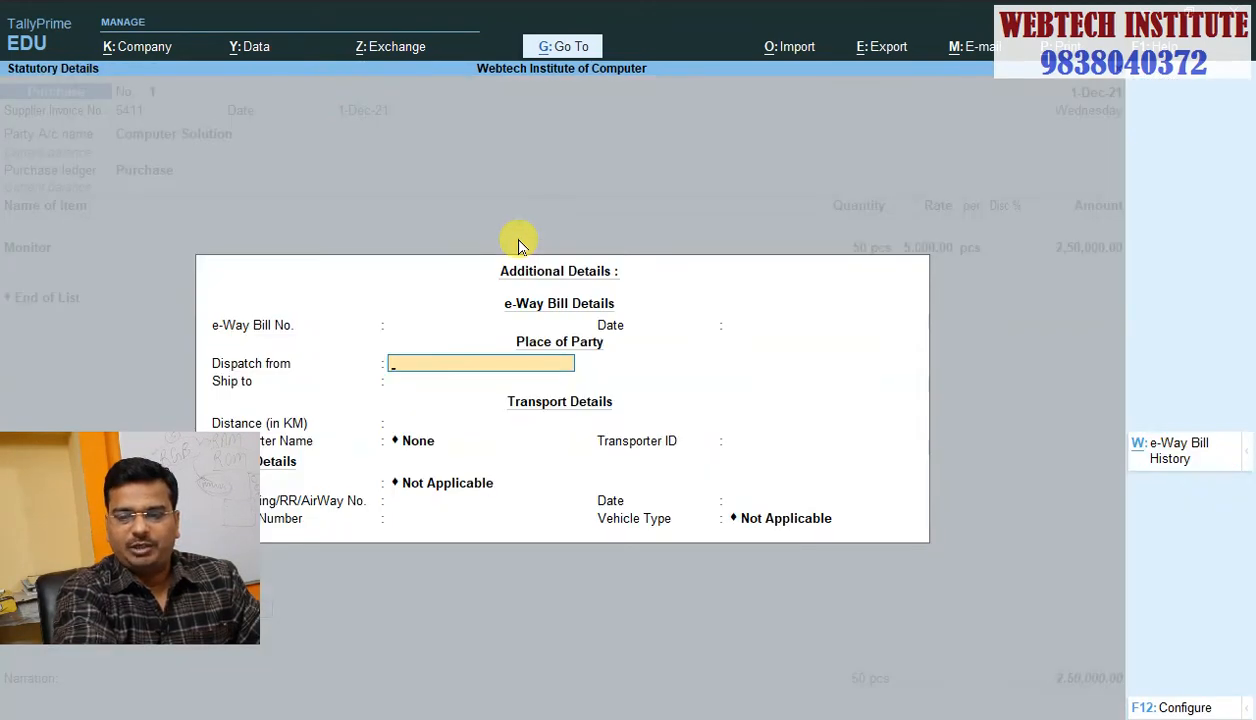
pyautogui.press('Return')
pyautogui.press('Return')
pyautogui.press('Return')
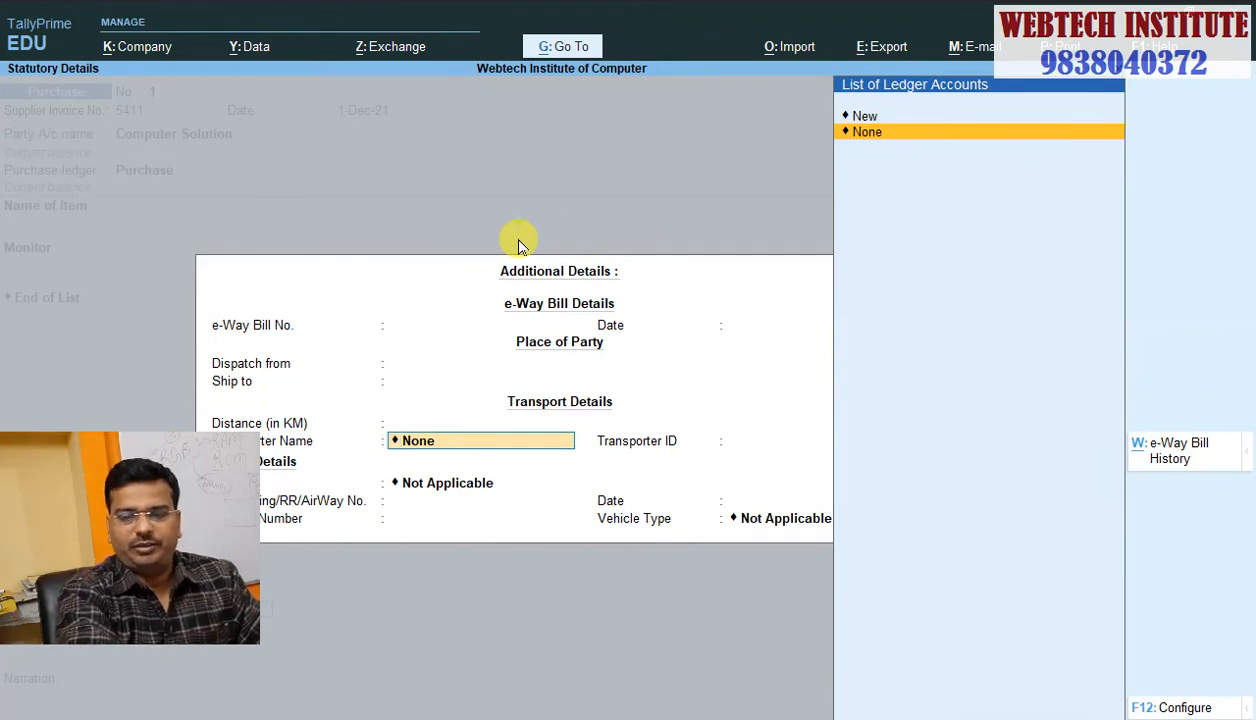
pyautogui.press('Return')
pyautogui.press('Return')
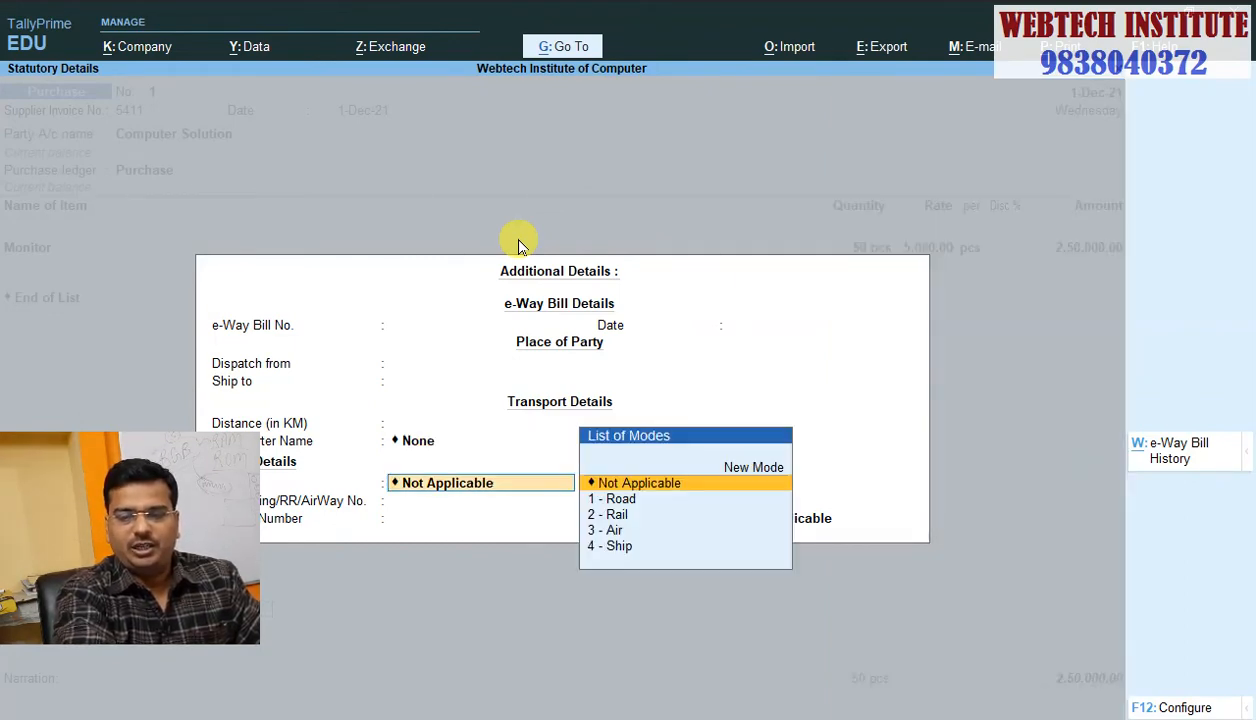
pyautogui.press('Return')
pyautogui.press('Return')
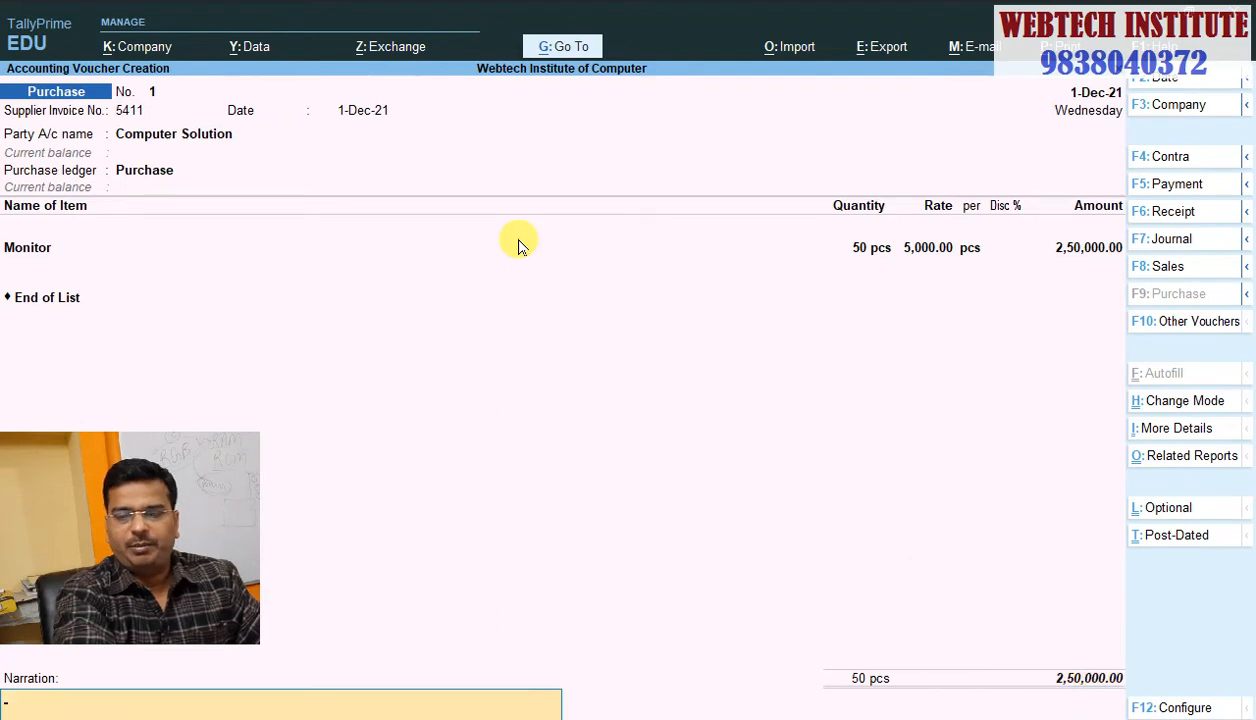
pyautogui.press('Return')
pyautogui.press('Return')
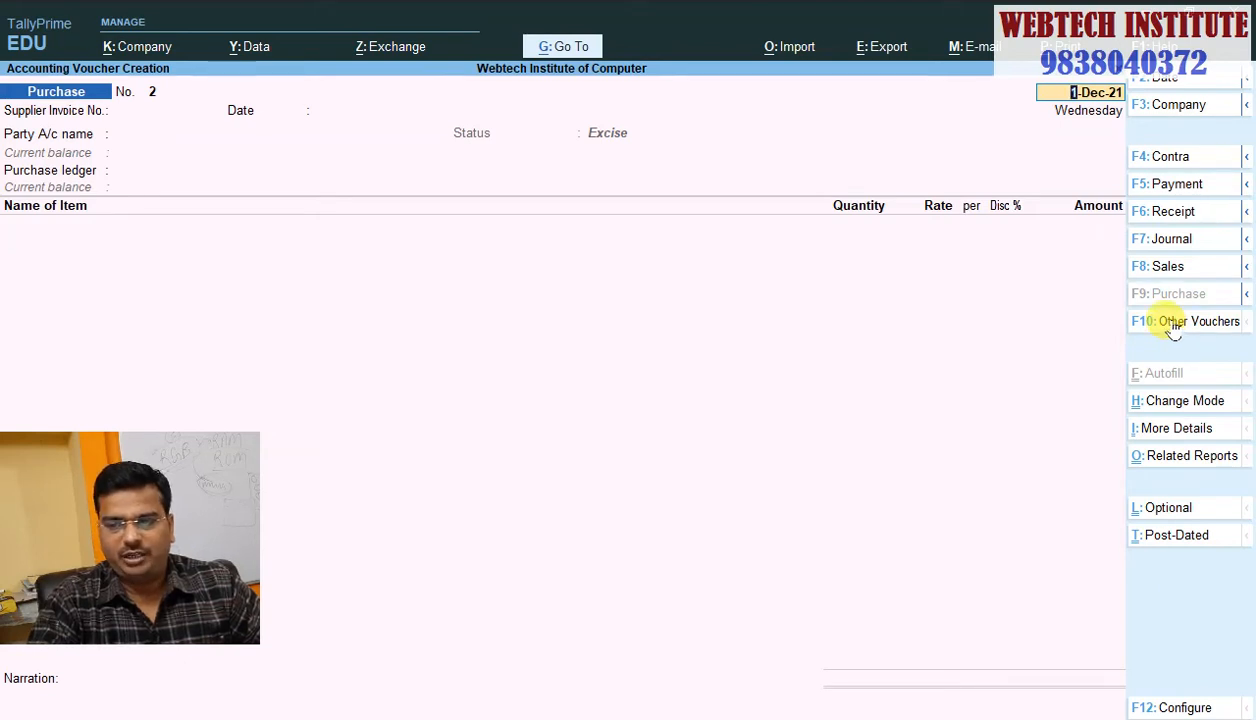
pyautogui.click(1173, 323)
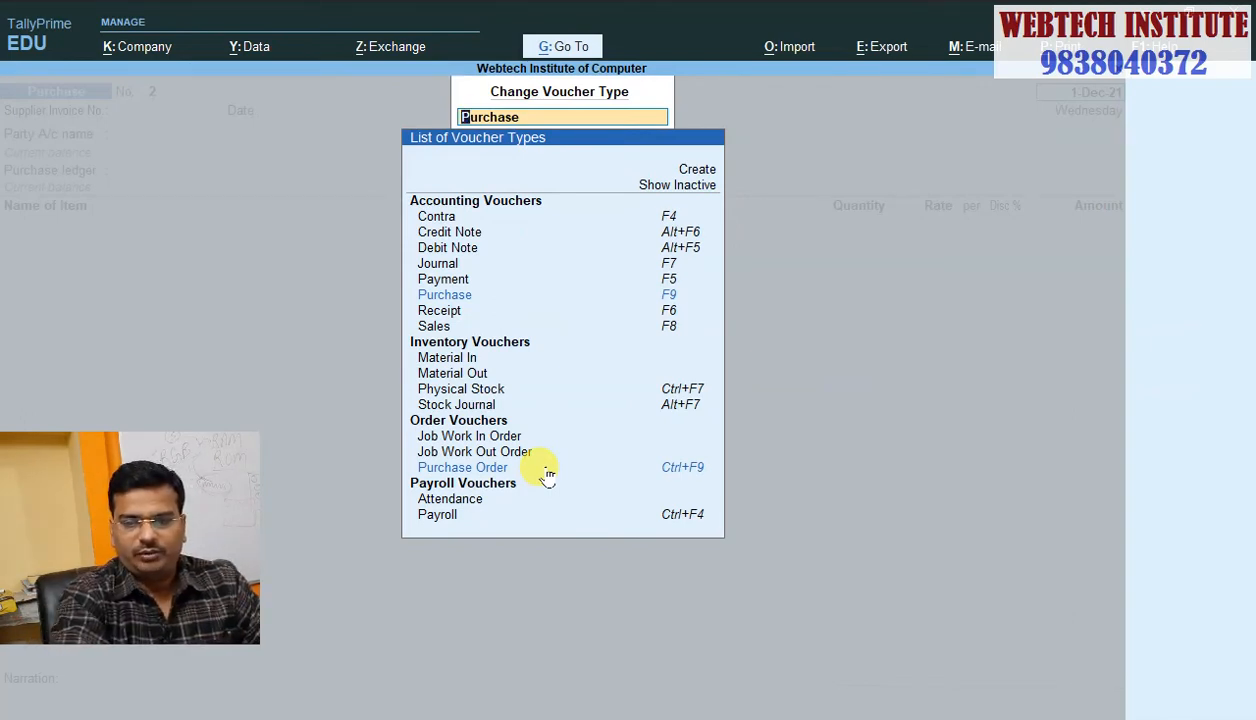
pyautogui.press('Escape')
pyautogui.press('Escape')
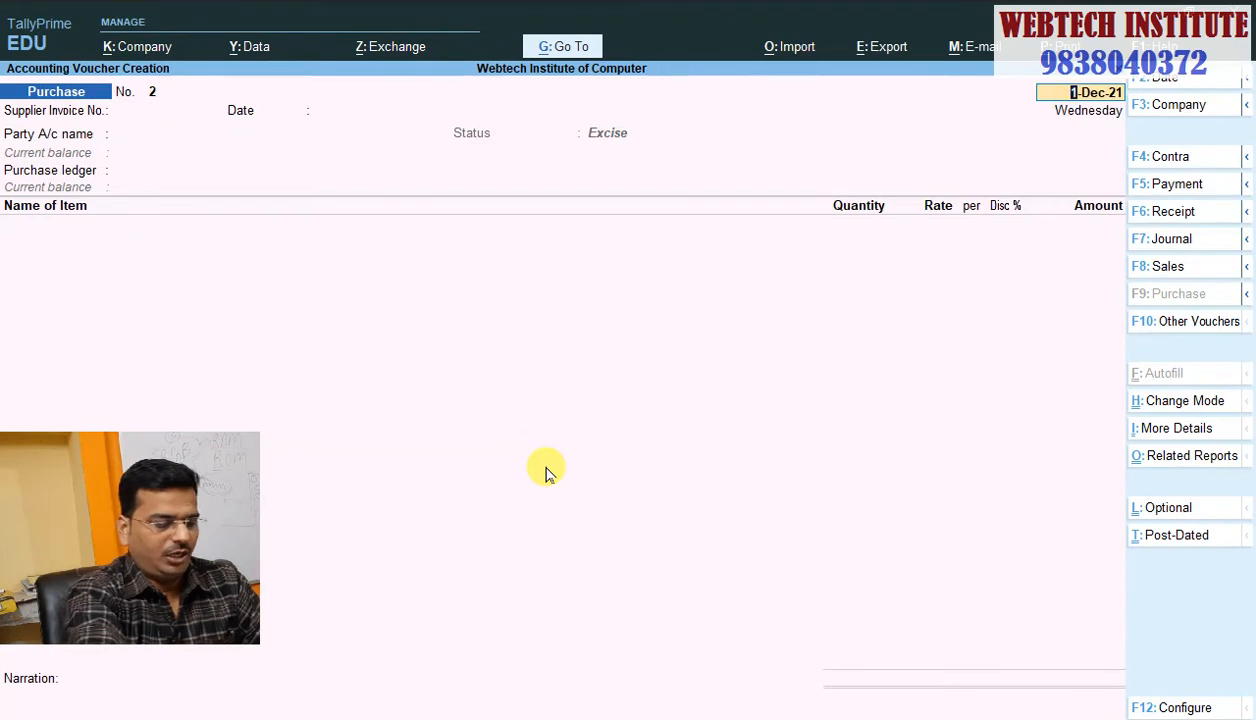
# Step: Examine the company's accounting and inventory features, including price levels, batches, job order processing and cost tracking
pyautogui.press('F11')
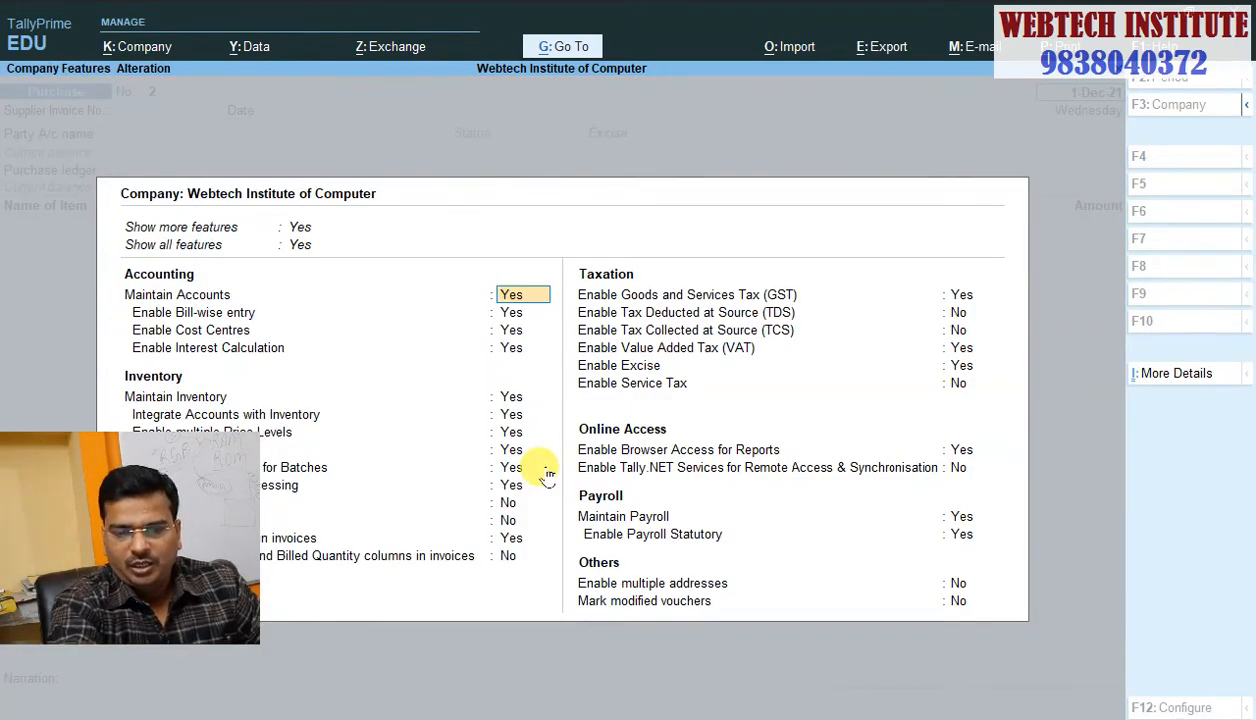
pyautogui.moveTo(196, 487); pyautogui.dragTo(183, 582)
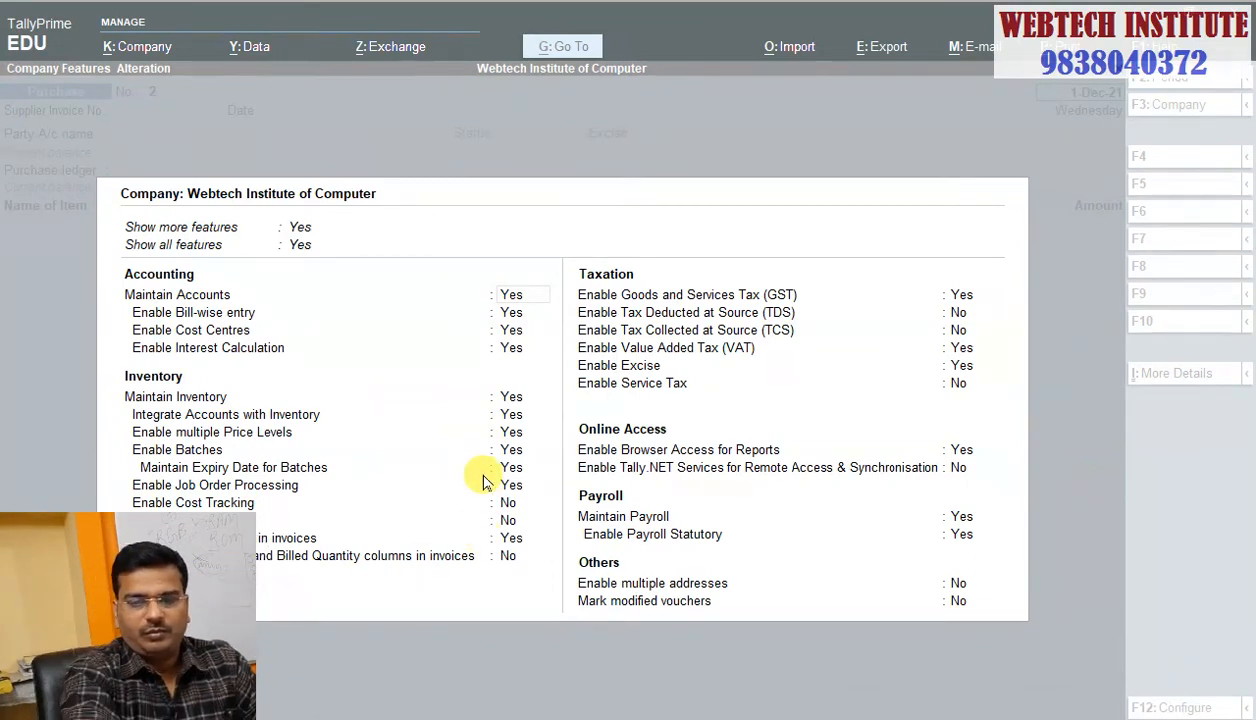
pyautogui.click(298, 246)
pyautogui.click(528, 233)
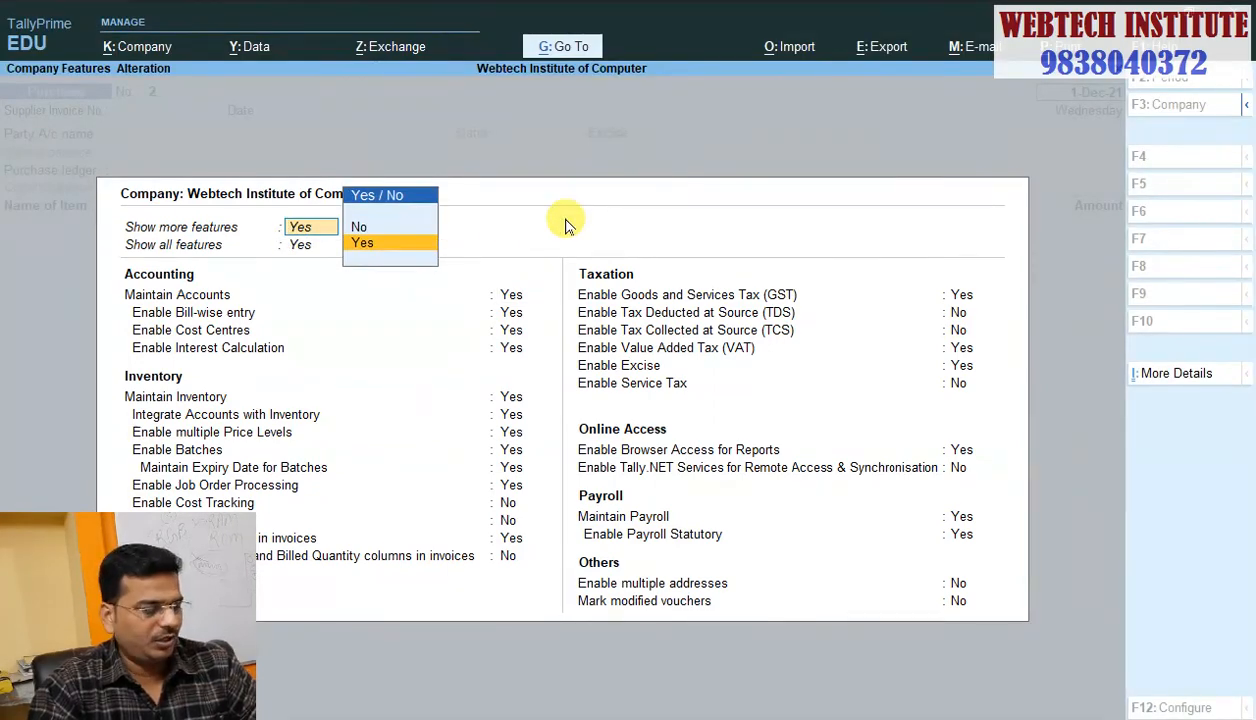
pyautogui.press('BackSpace')
pyautogui.press('Escape')
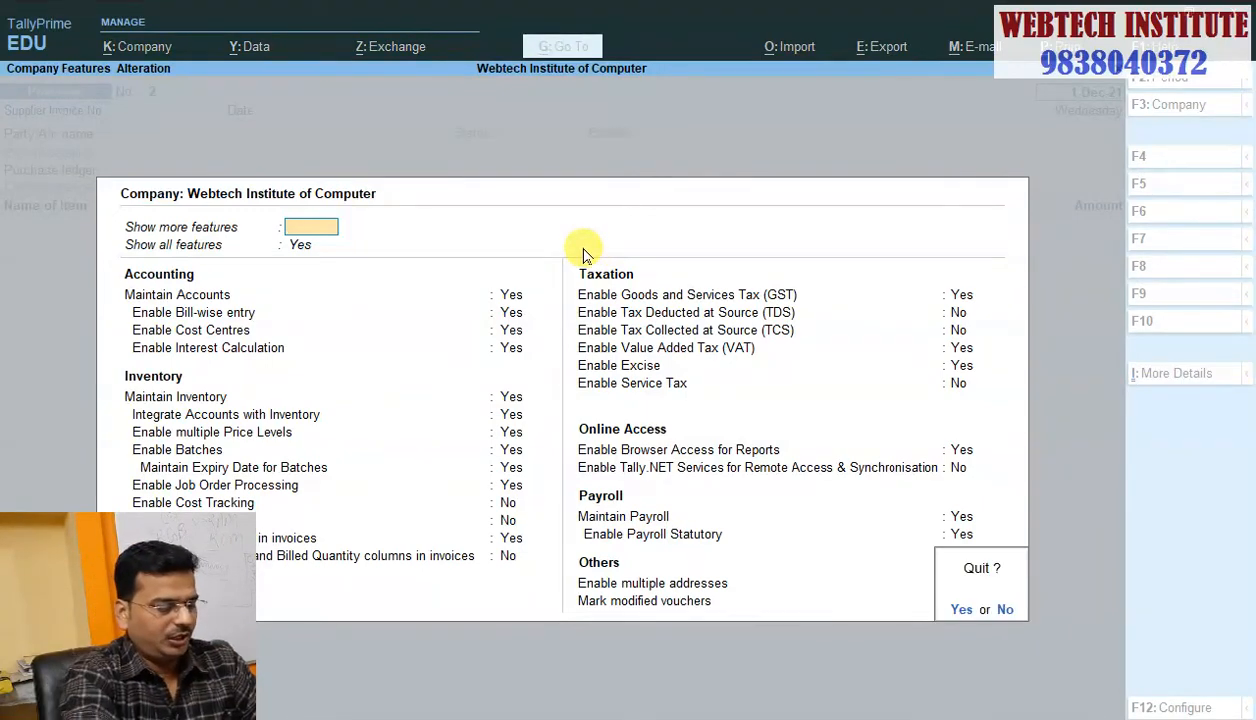
pyautogui.press('n')
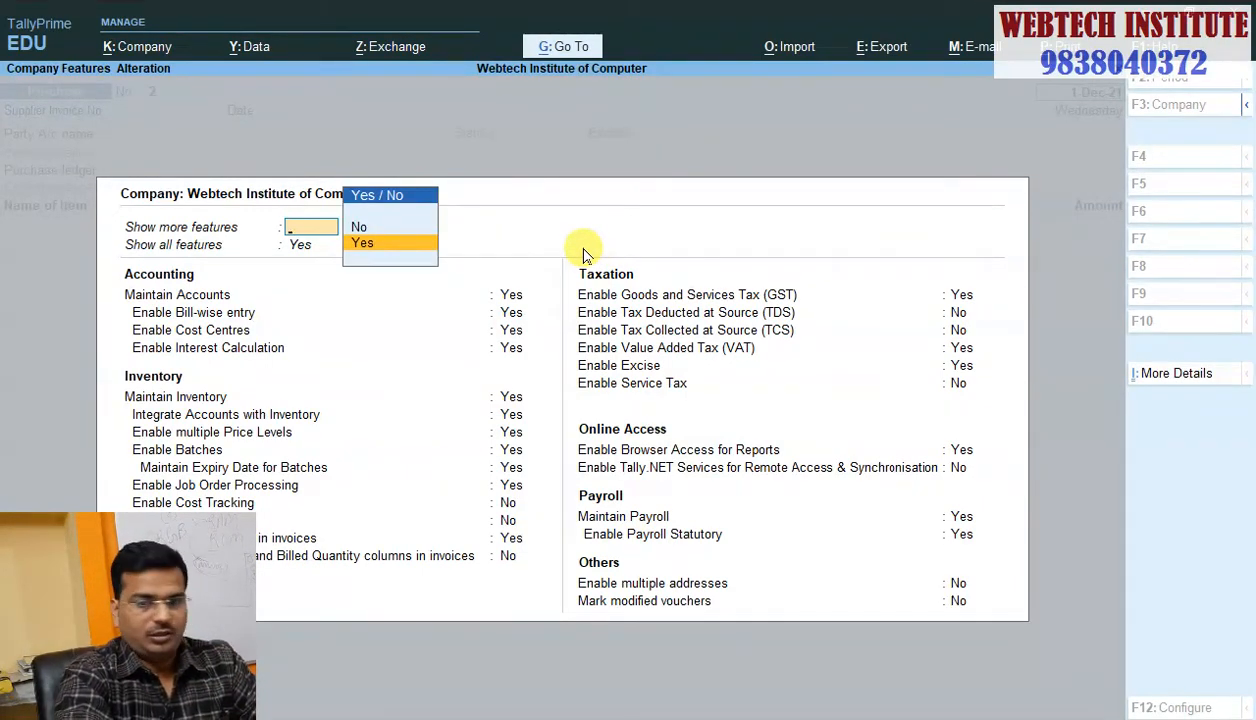
pyautogui.press('Return')
pyautogui.press('Down')
pyautogui.press('Down')
pyautogui.press('Down')
pyautogui.press('Down')
pyautogui.press('Down')
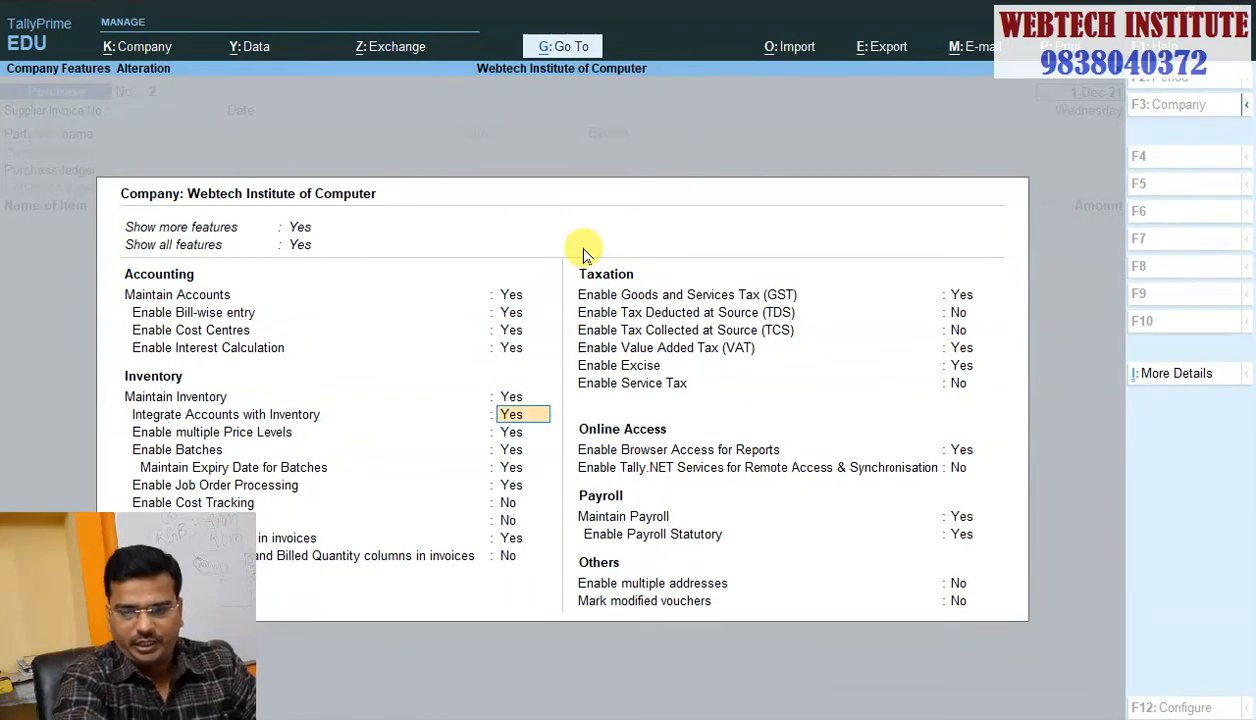
pyautogui.press('Down')
pyautogui.press('Down')
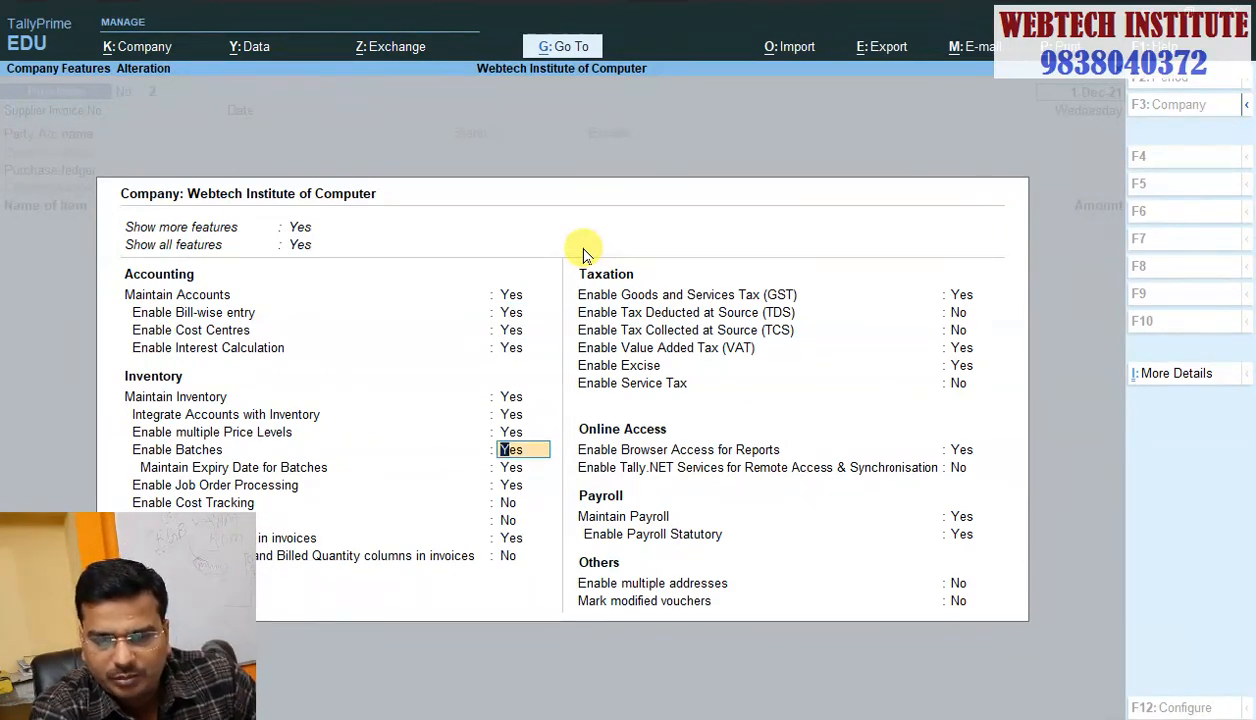
pyautogui.press('Down')
pyautogui.press('Down')
pyautogui.press('Down')
pyautogui.press('Down')
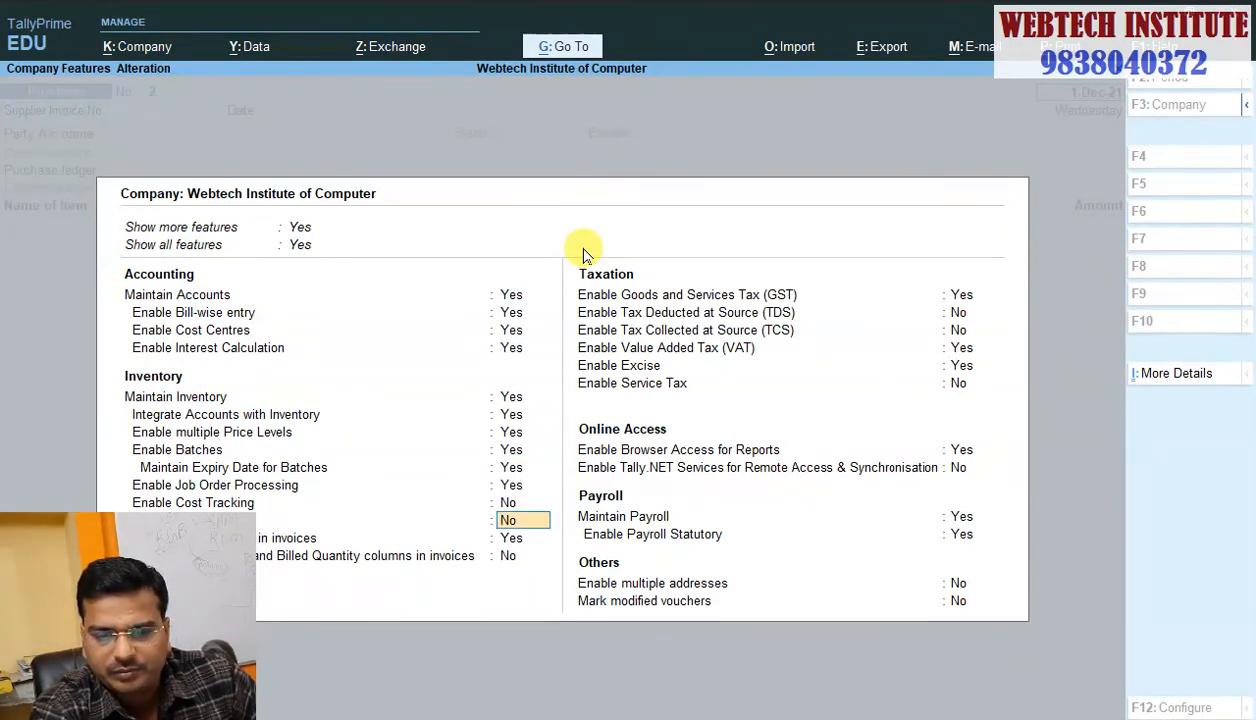
pyautogui.press('Down')
pyautogui.press('Down')
pyautogui.press('Down')
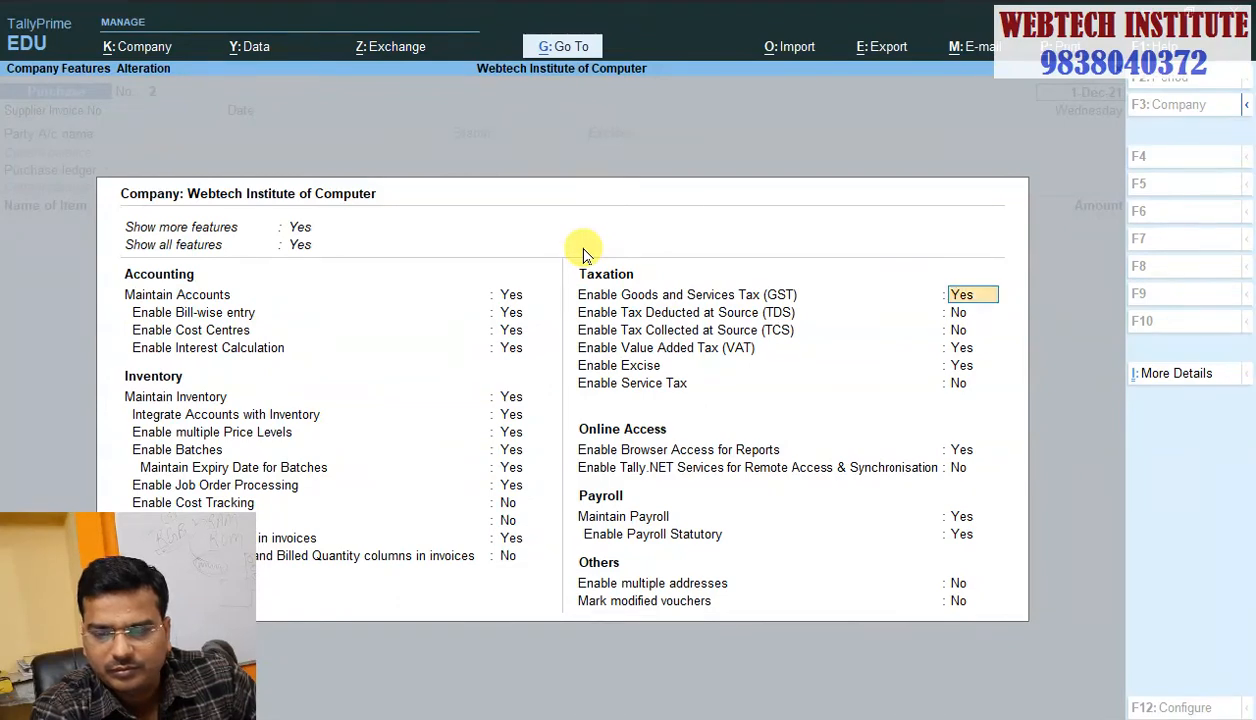
# Step: Review the company's GST registration and e-Way Bill details, and quit the company features without saving
pyautogui.press('Return')
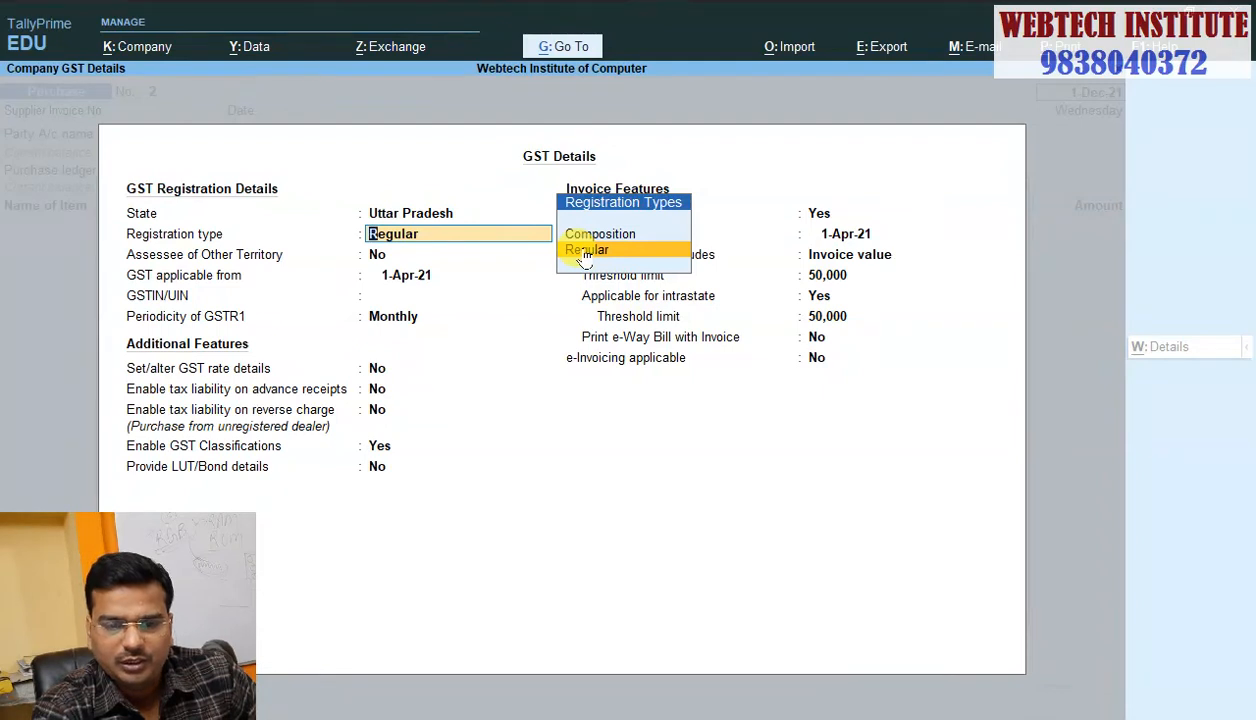
pyautogui.press('Return')
pyautogui.press('Return')
pyautogui.press('Return')
pyautogui.press('Return')
pyautogui.press('Return')
pyautogui.press('Return')
pyautogui.press('Return')
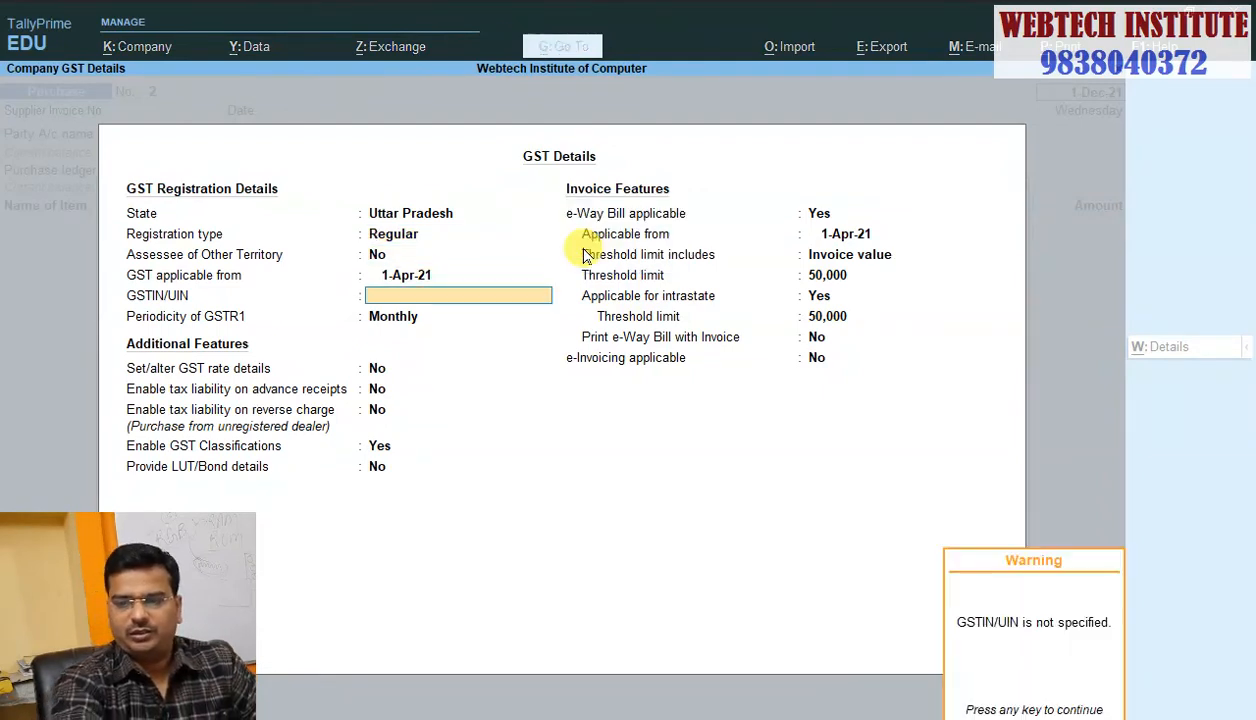
pyautogui.press('Return')
pyautogui.press('Return')
pyautogui.press('Return')
pyautogui.press('Return')
pyautogui.press('Return')
pyautogui.press('Return')
pyautogui.press('Return')
pyautogui.press('Return')
pyautogui.press('Return')
pyautogui.press('Return')
pyautogui.press('Return')
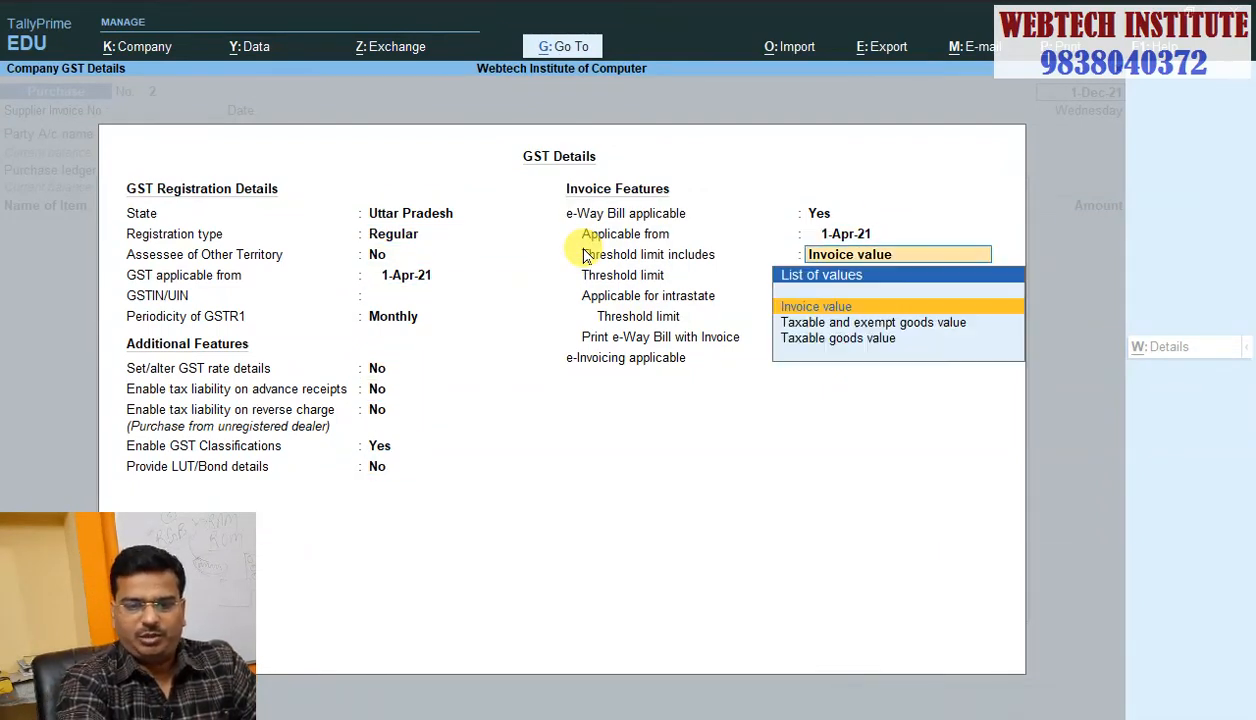
pyautogui.press('Return')
pyautogui.press('Return')
pyautogui.press('Return')
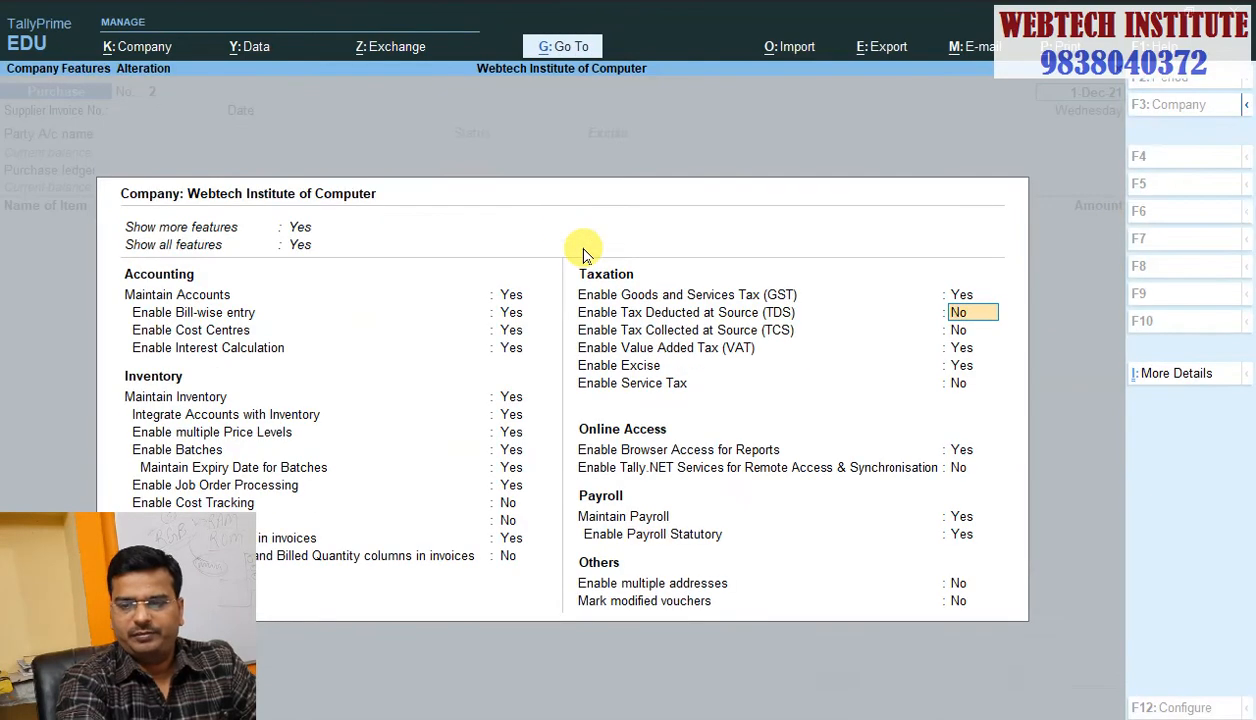
pyautogui.press('BackSpace')
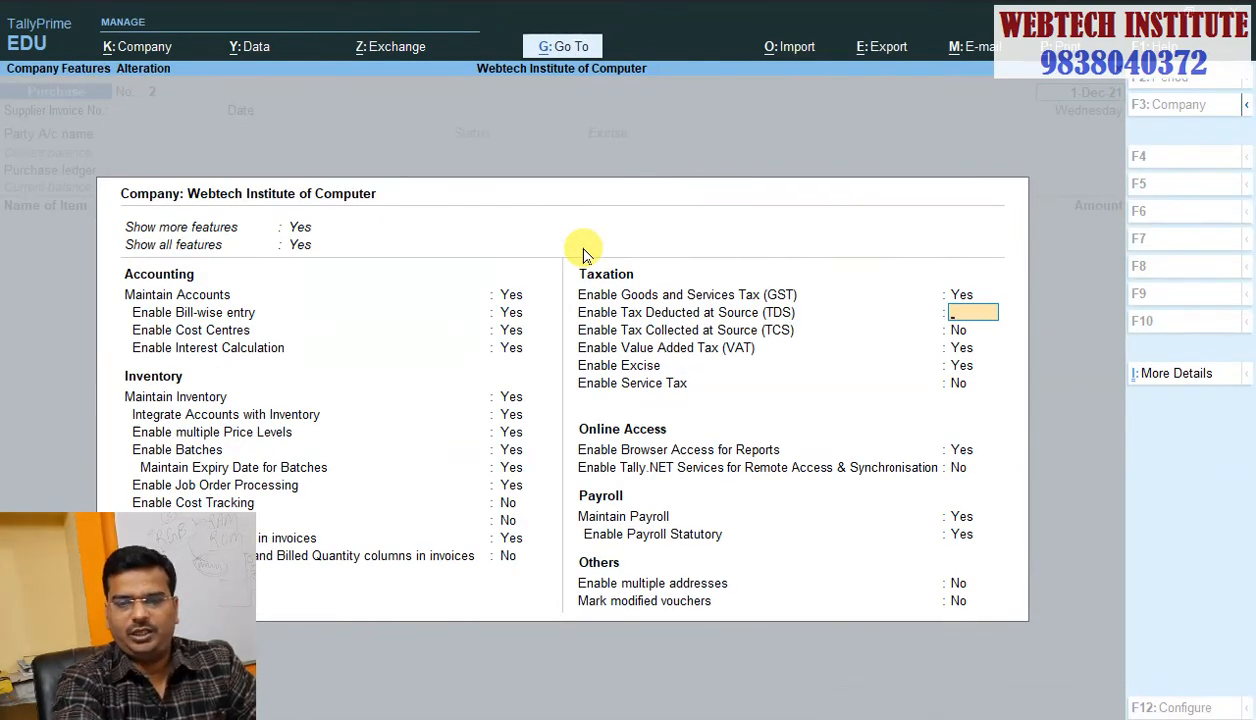
pyautogui.press('Escape')
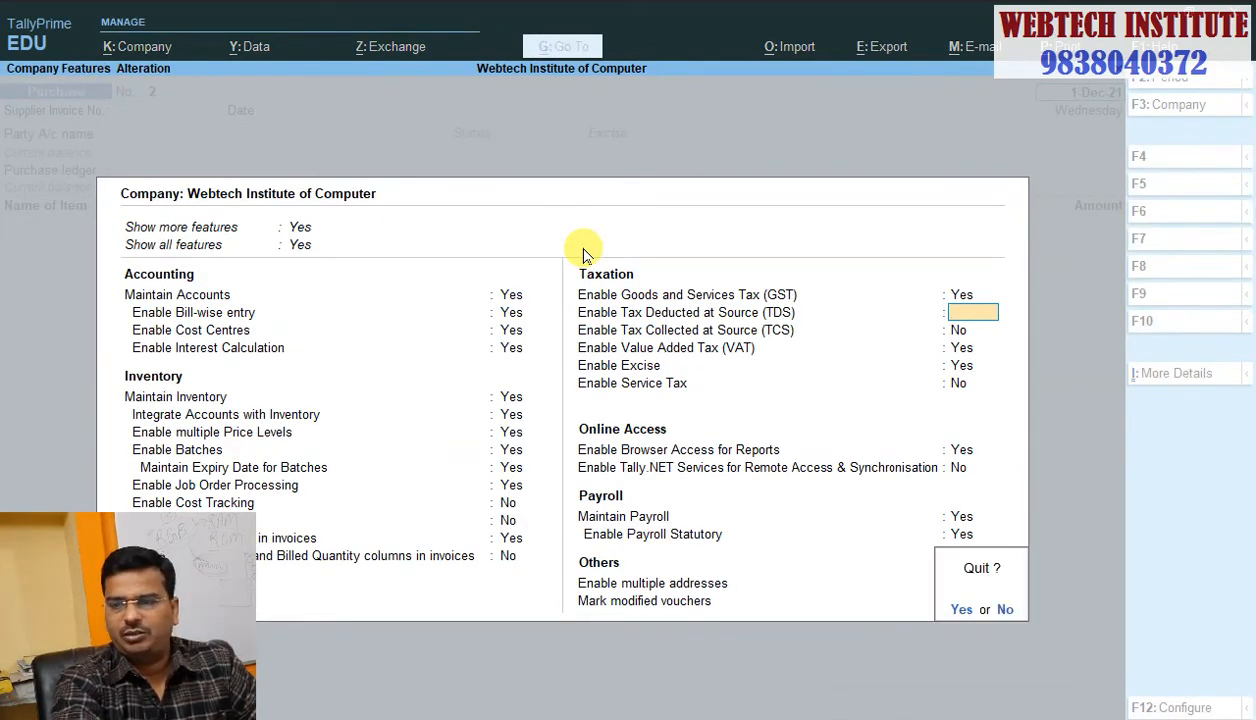
pyautogui.press('y')
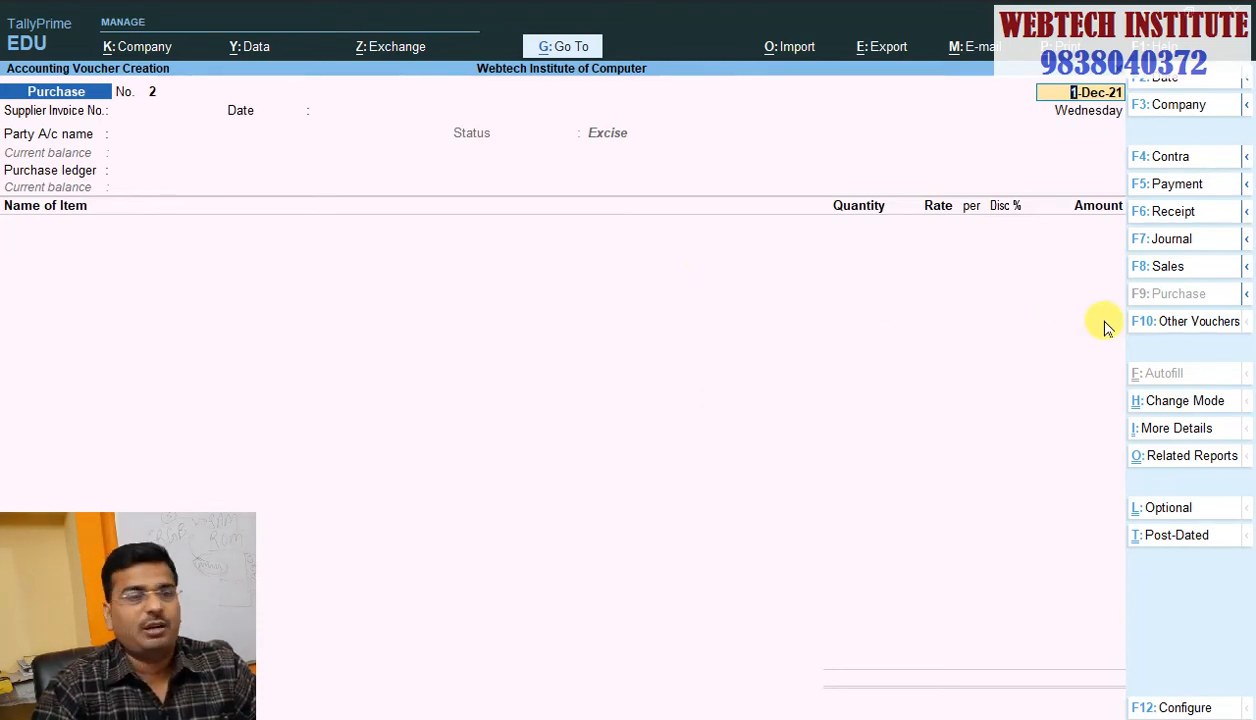
# Step: Switch to a Sales Order voucher and accept 1-Dec-21 as its date
pyautogui.click(1214, 322)
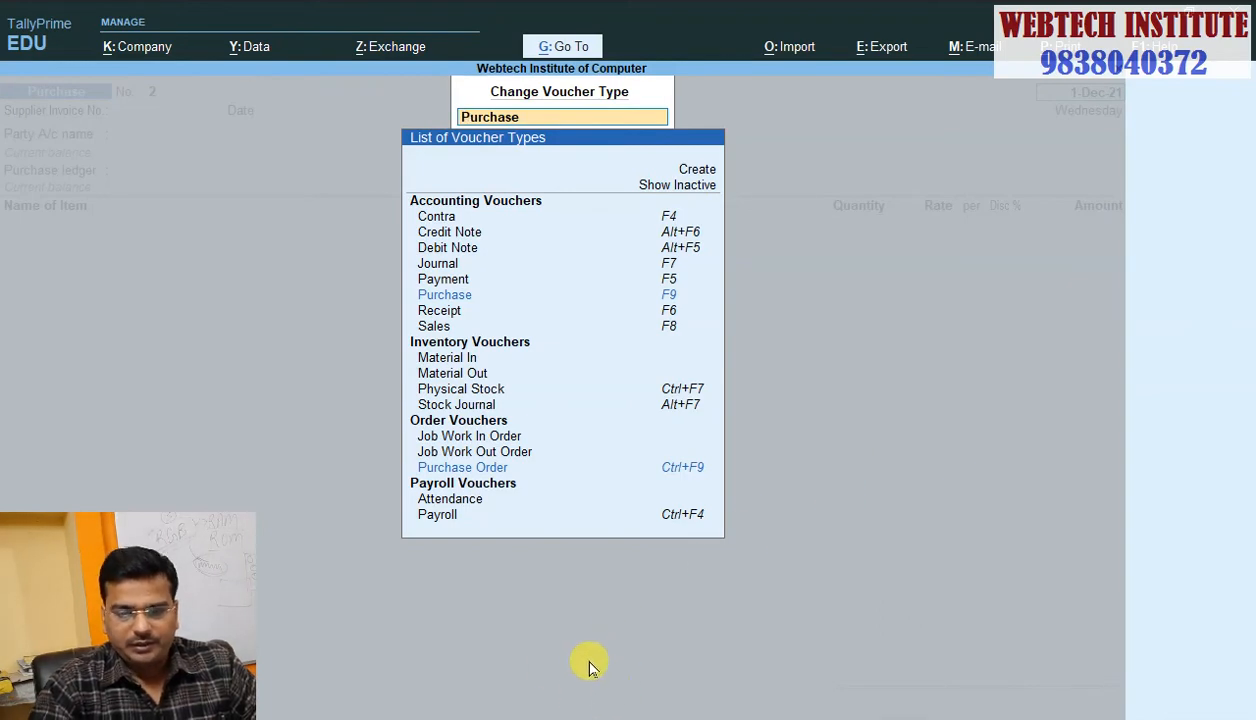
pyautogui.hotkey('ctrl', 'F8')
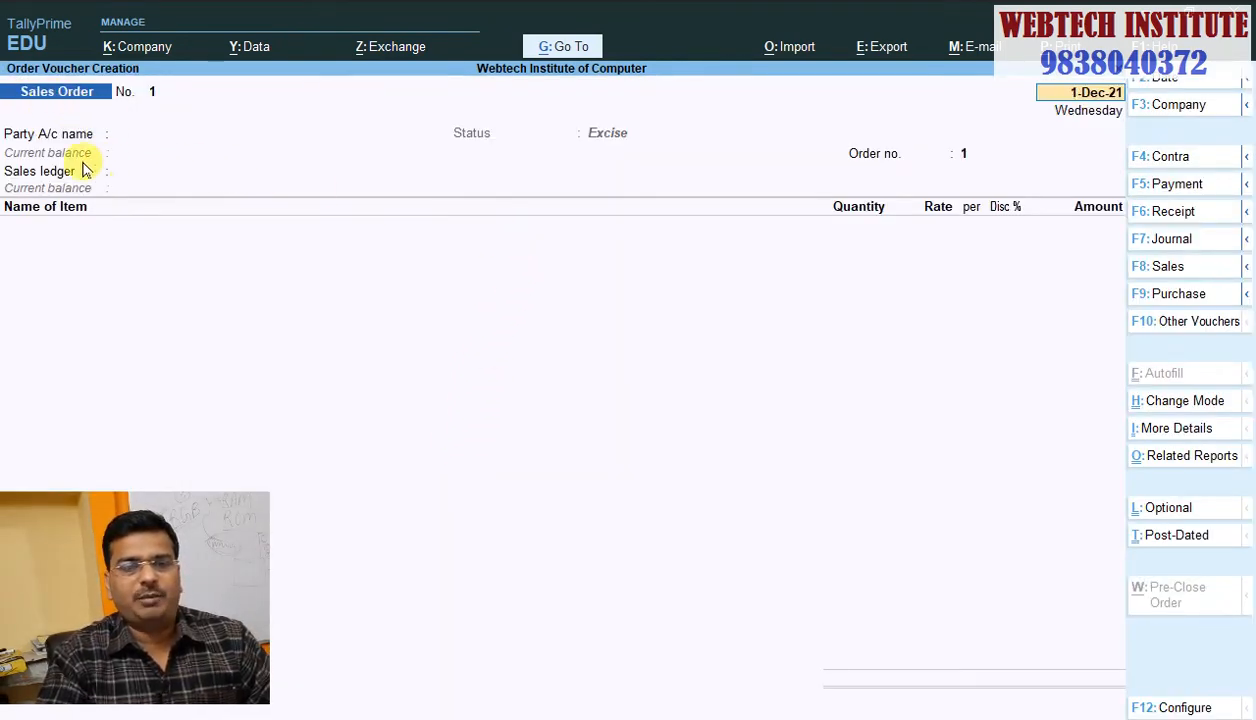
pyautogui.press('Return')
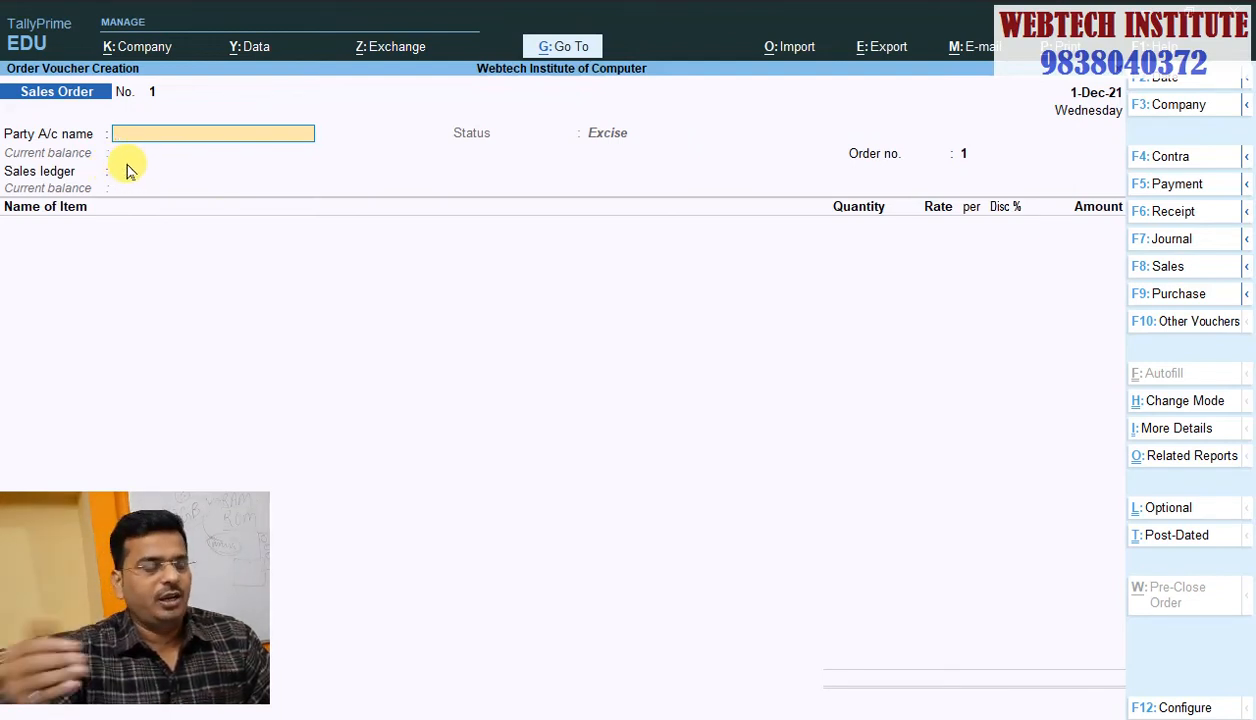
# Step: Choose RAHUL TRADERS as the sales order's party and leave all order and dispatch details blank
pyautogui.write('R')
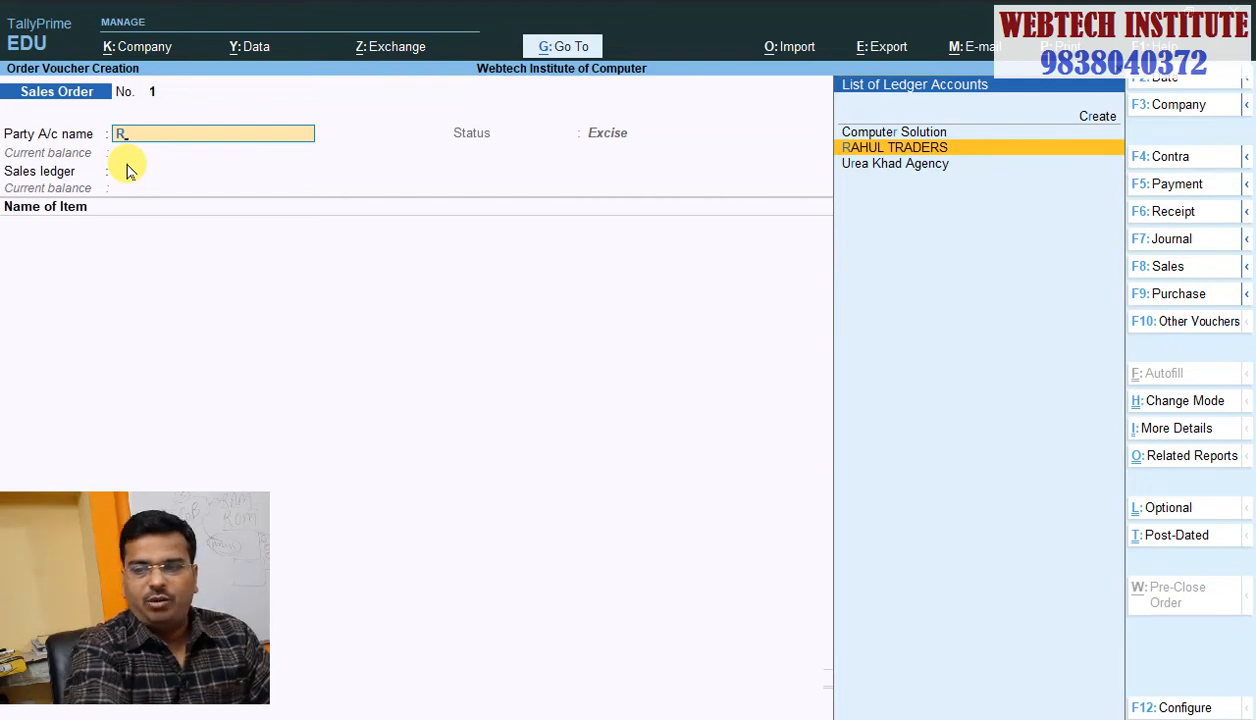
pyautogui.press('Return')
pyautogui.press('Return')
pyautogui.press('Return')
pyautogui.press('Return')
pyautogui.press('Return')
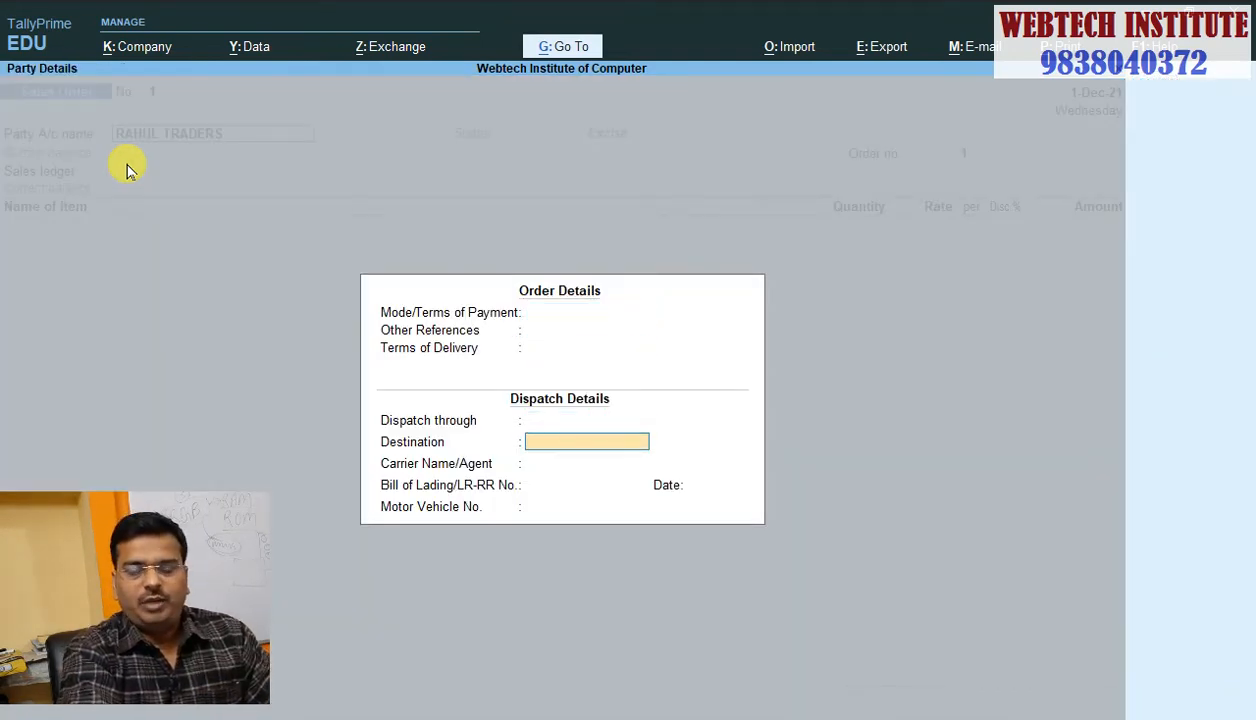
pyautogui.press('Return')
pyautogui.press('Return')
pyautogui.press('Return')
pyautogui.press('Return')
pyautogui.press('Return')
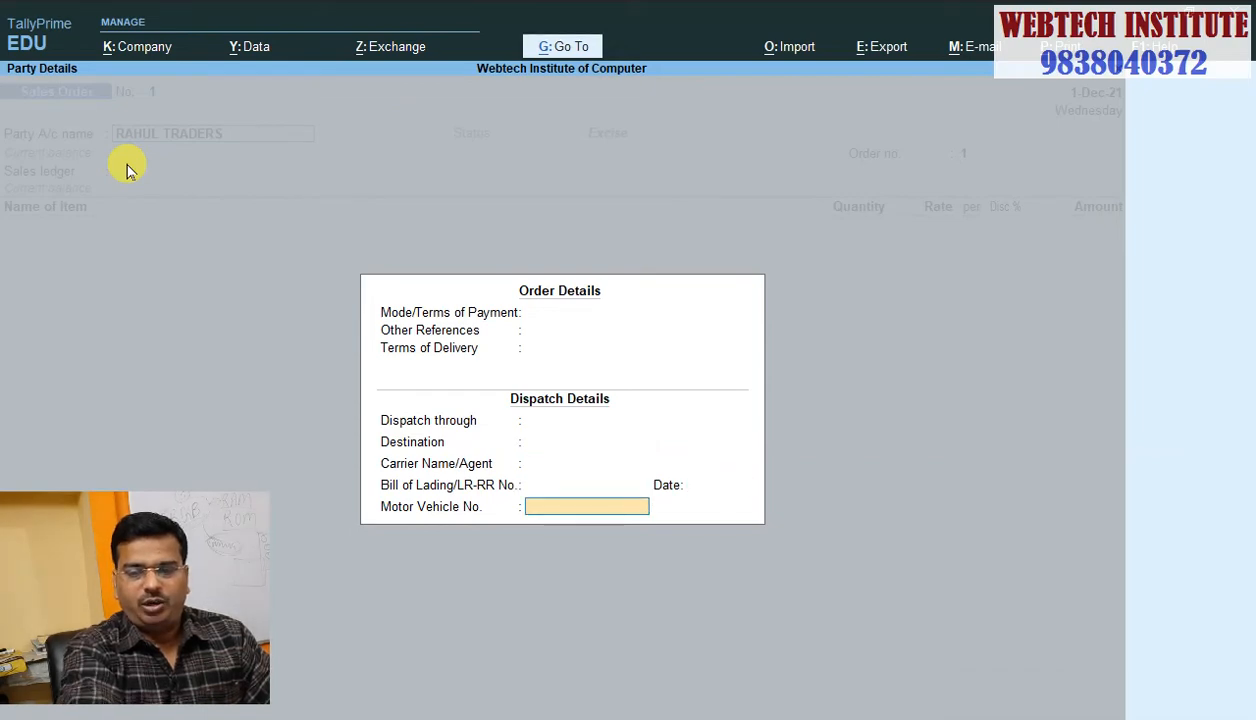
pyautogui.press('Return')
# Step: Accept the buyer's mailing, address, state, country and GSTIN details for Rahul Traders
pyautogui.press('Return')
pyautogui.press('Return')
pyautogui.press('Return')
pyautogui.press('Return')
pyautogui.press('Return')
pyautogui.press('Return')
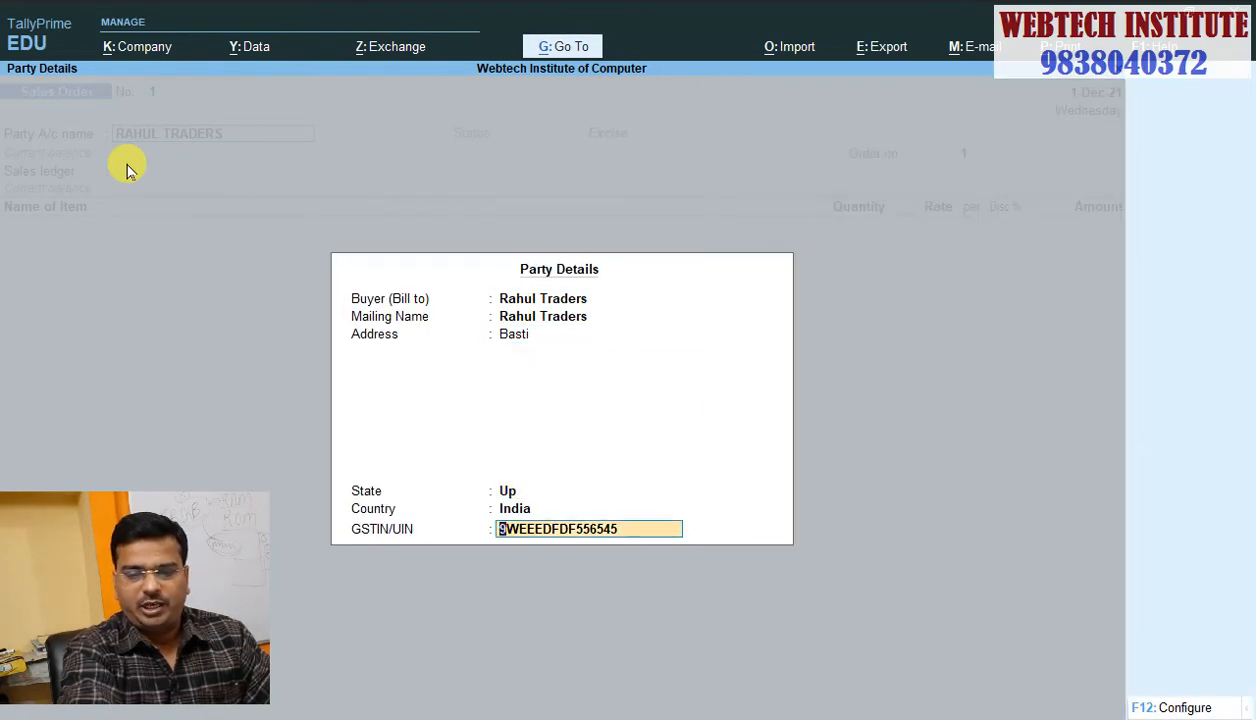
pyautogui.press('Return')
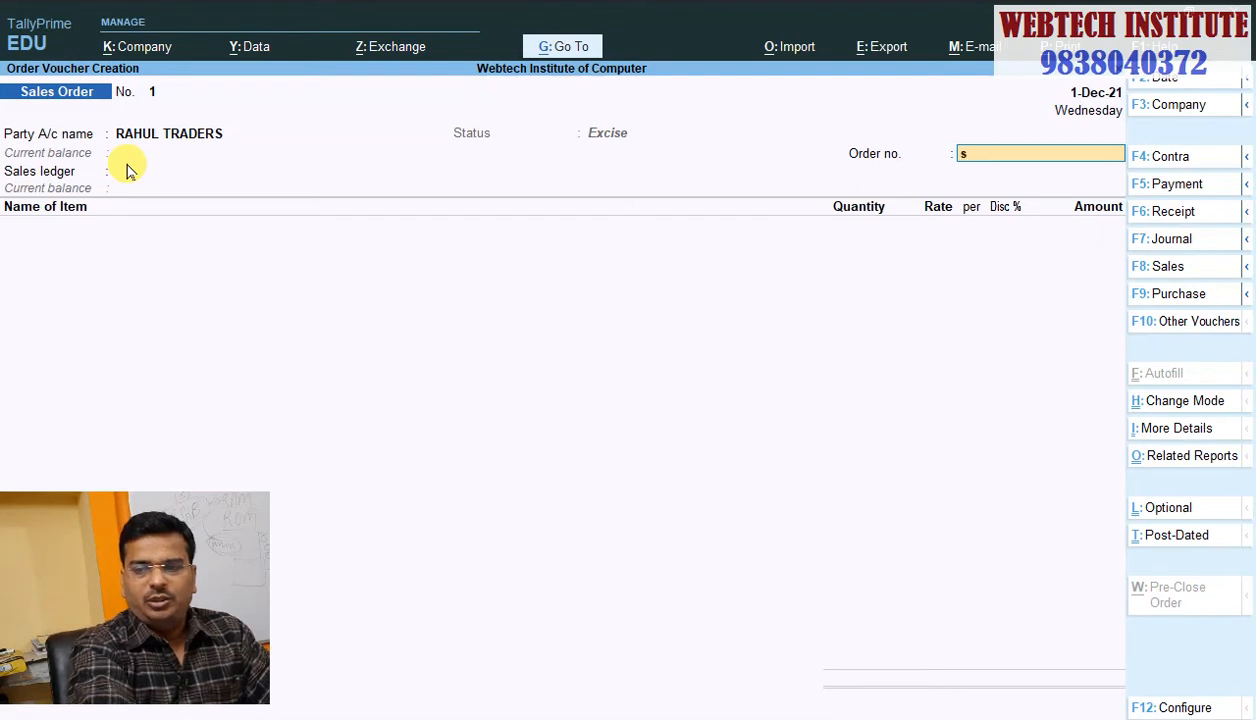
# Step: Enter the order number for the Rahul Traders sales order
pyautogui.write('sales')
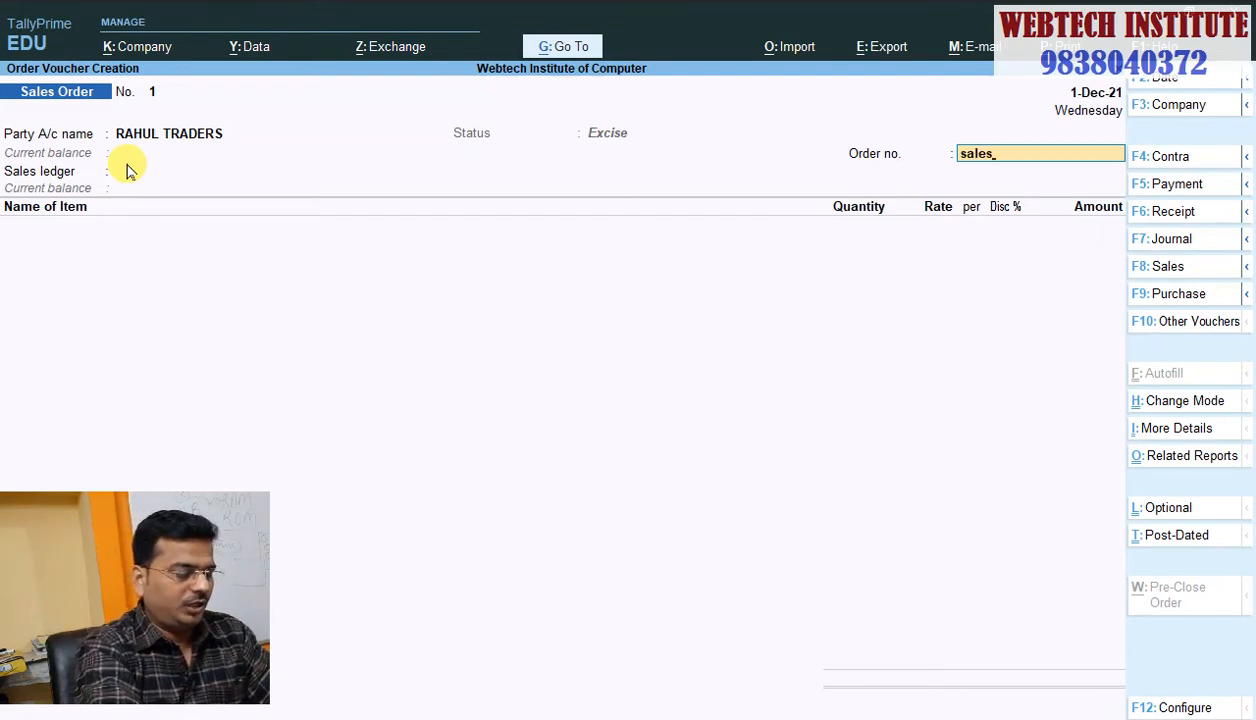
pyautogui.write('-ord')
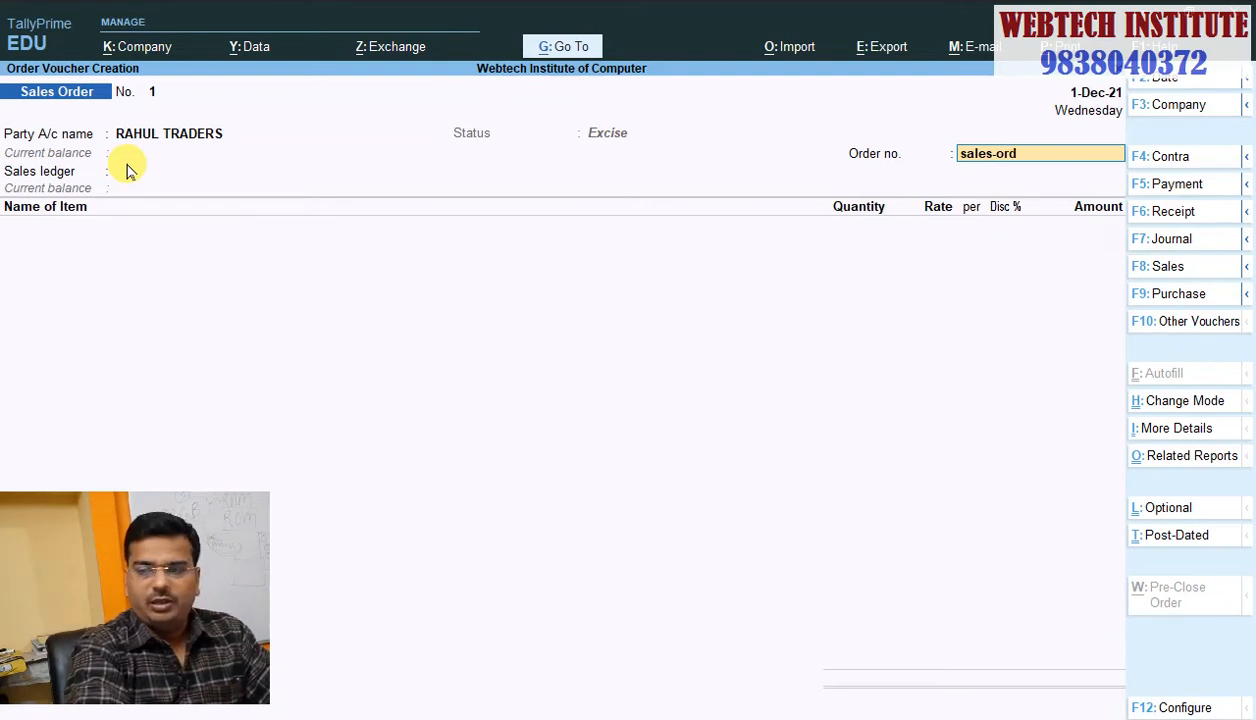
pyautogui.write('/')
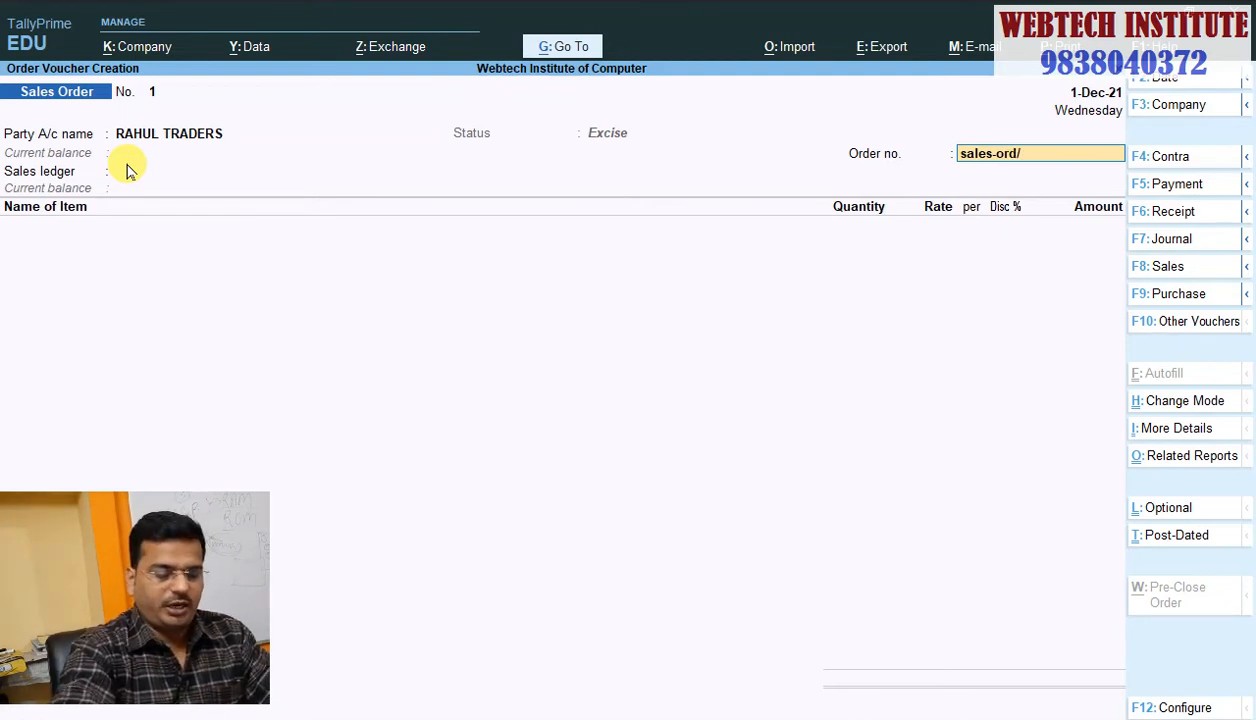
pyautogui.write('546')
pyautogui.press('Return')
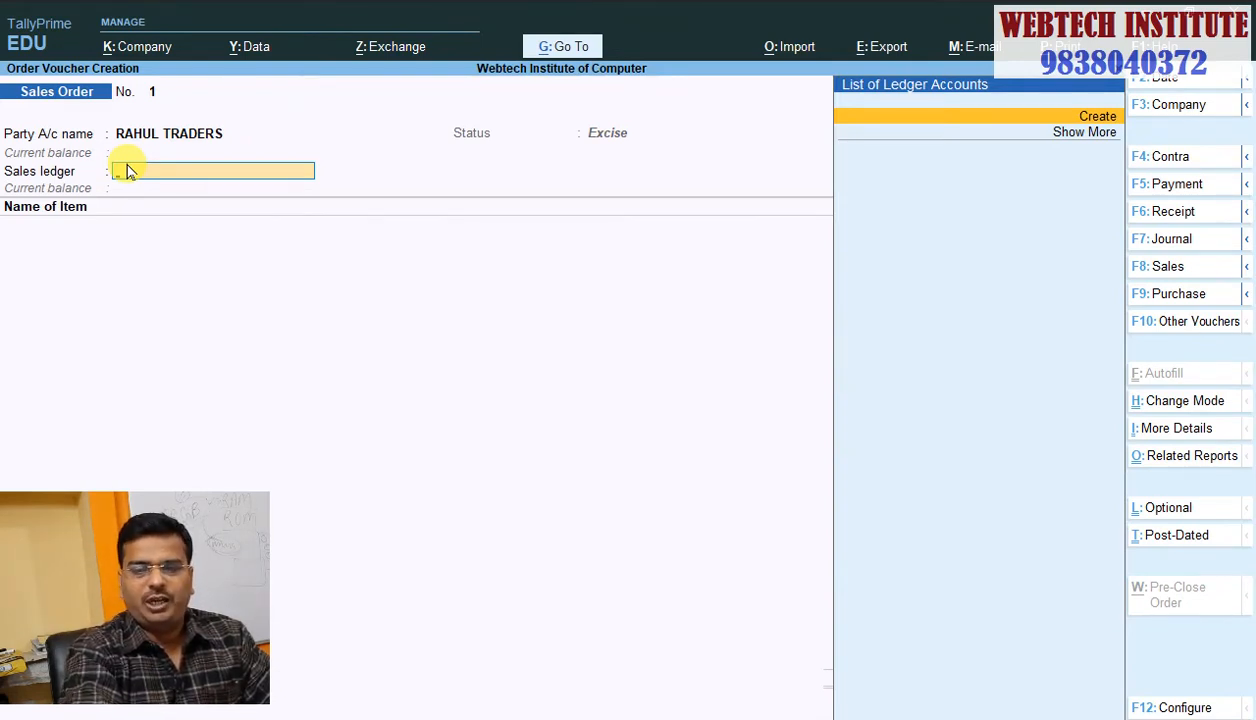
# Step: Create a new ledger named Sales Order from the voucher's sales ledger field, leaving the alias blank
pyautogui.hotkey('alt', 'c')
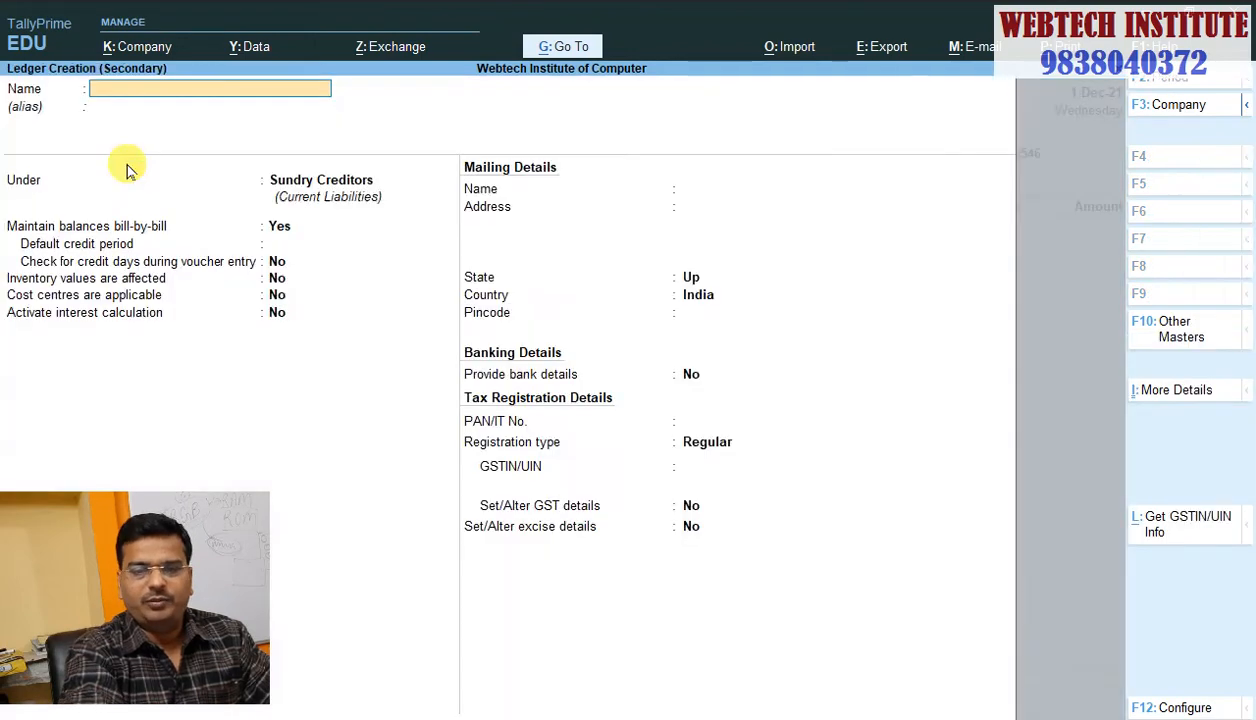
pyautogui.write('S')
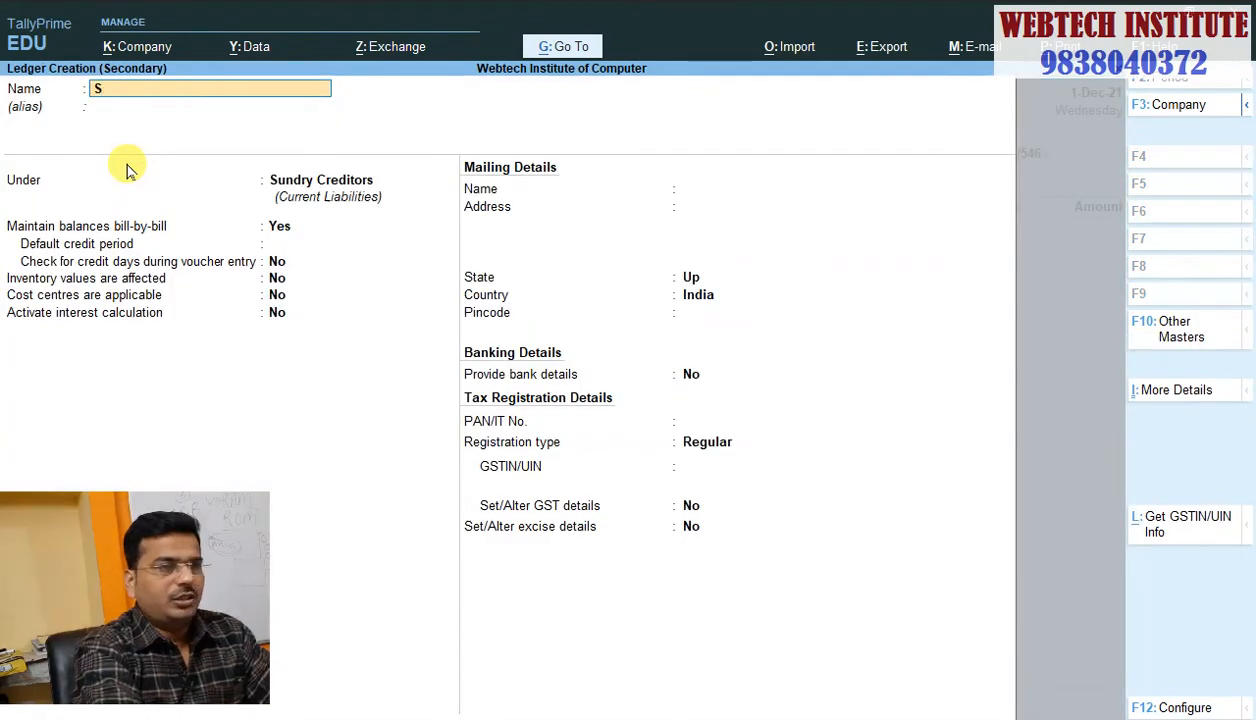
pyautogui.write('ala')
pyautogui.press('BackSpace')
pyautogui.press('BackSpace')
pyautogui.write('es')
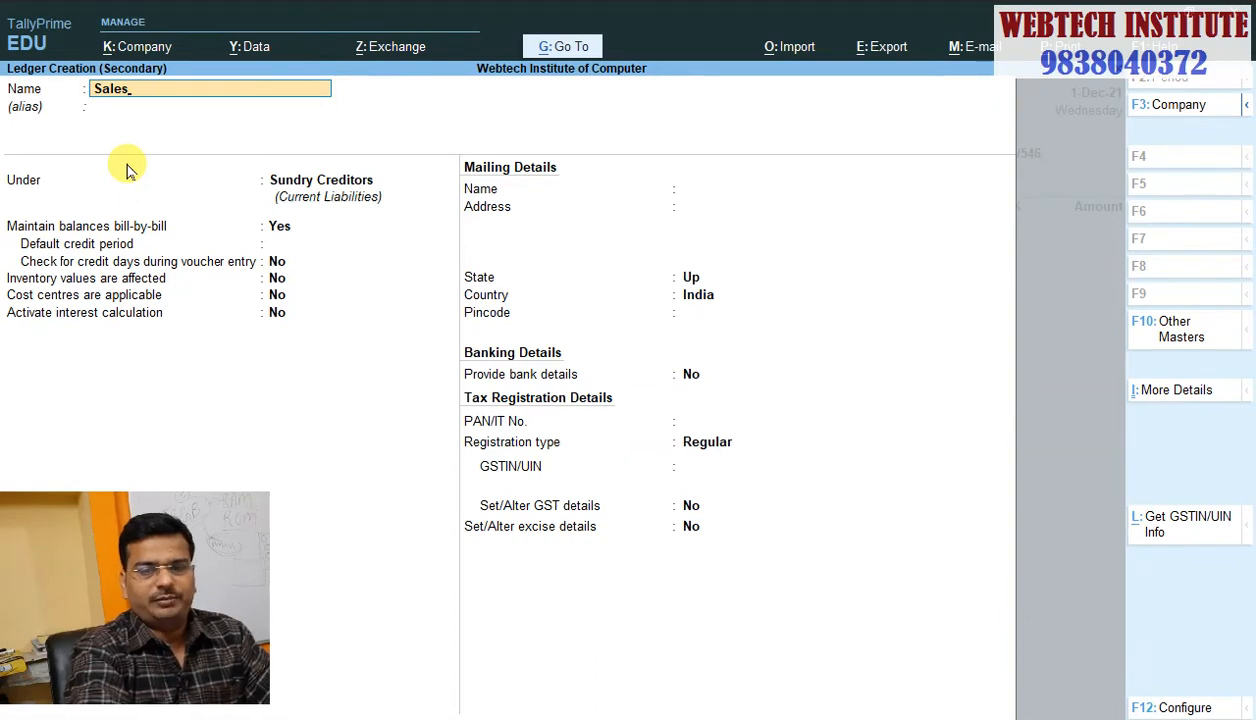
pyautogui.press('Return')
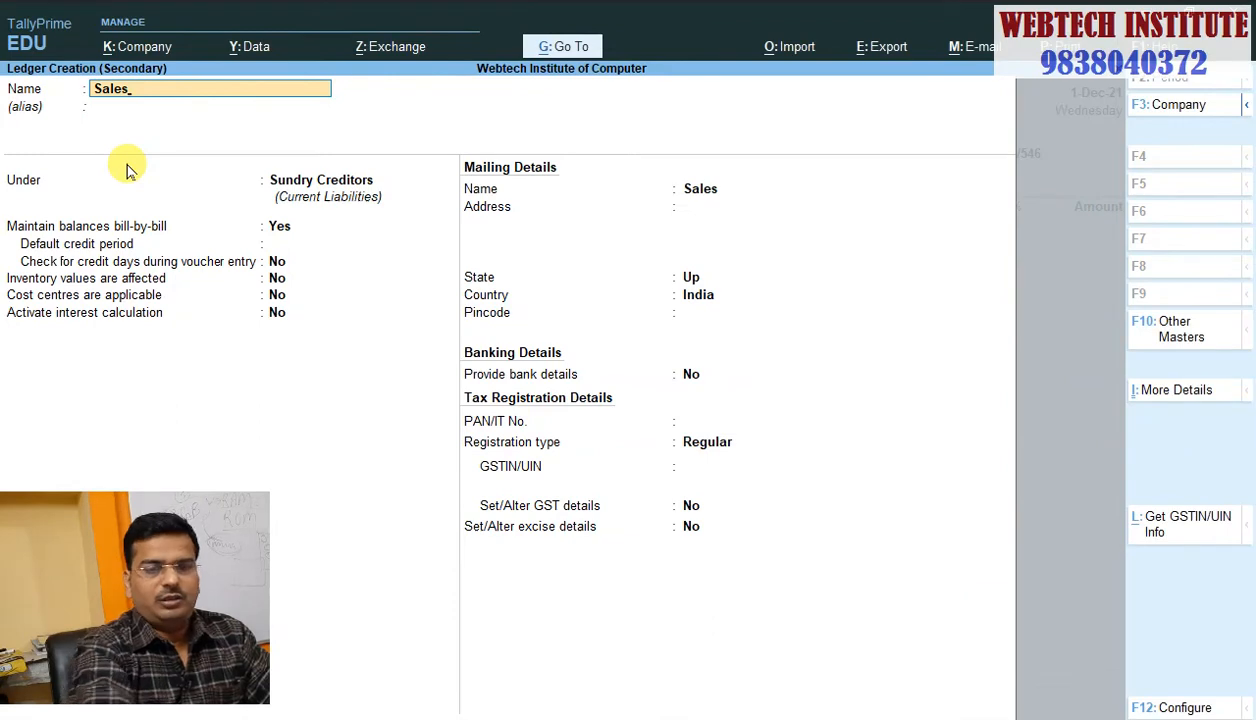
pyautogui.write('Order')
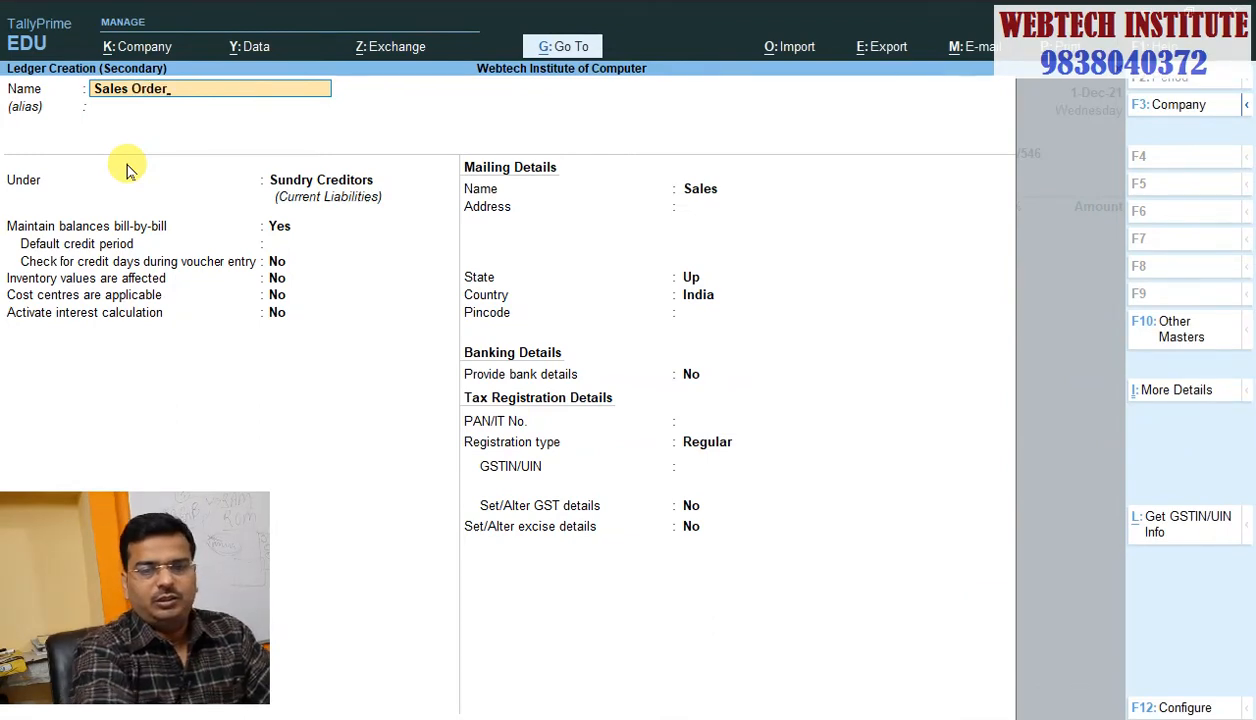
pyautogui.press('Return')
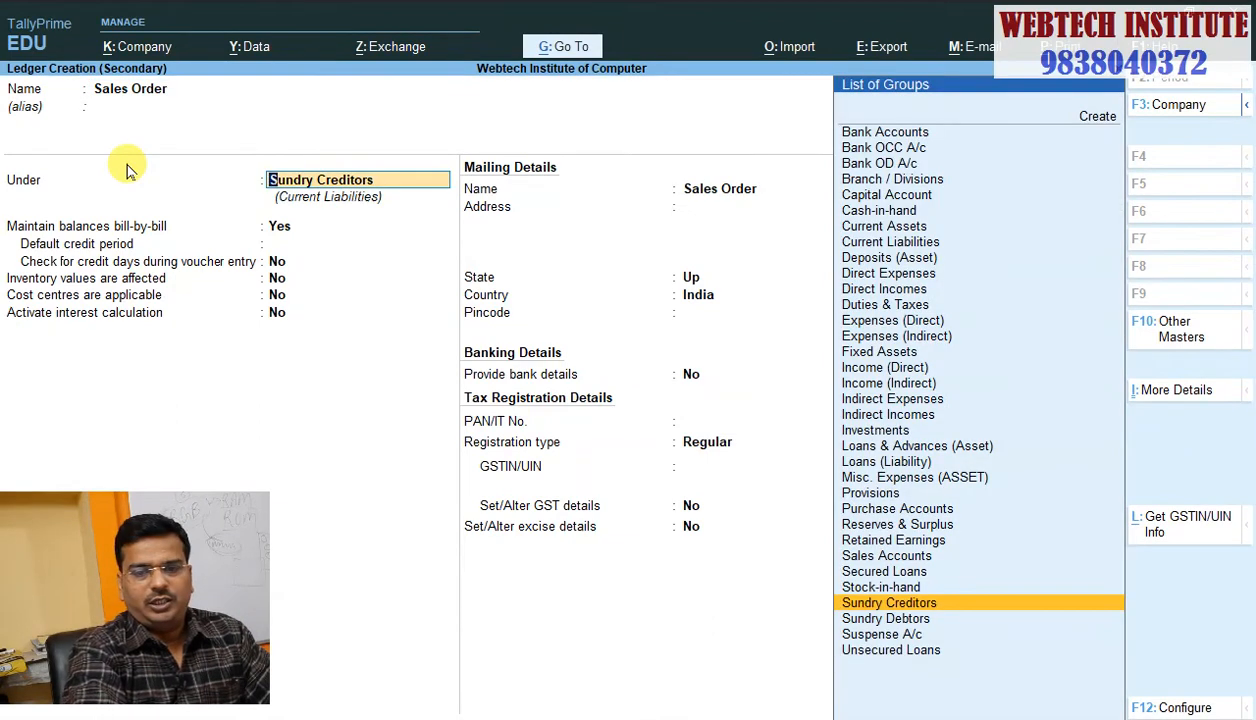
# Step: Place the Sales Order ledger under the Sales Accounts group, keep its type as Not Applicable, accept the remaining defaults and save it
pyautogui.write('Sal')
pyautogui.press('Return')
pyautogui.press('Return')
pyautogui.press('Return')
pyautogui.press('Return')
pyautogui.press('Return')
pyautogui.press('Return')
pyautogui.press('Return')
pyautogui.press('Return')
pyautogui.press('Return')
pyautogui.press('Return')
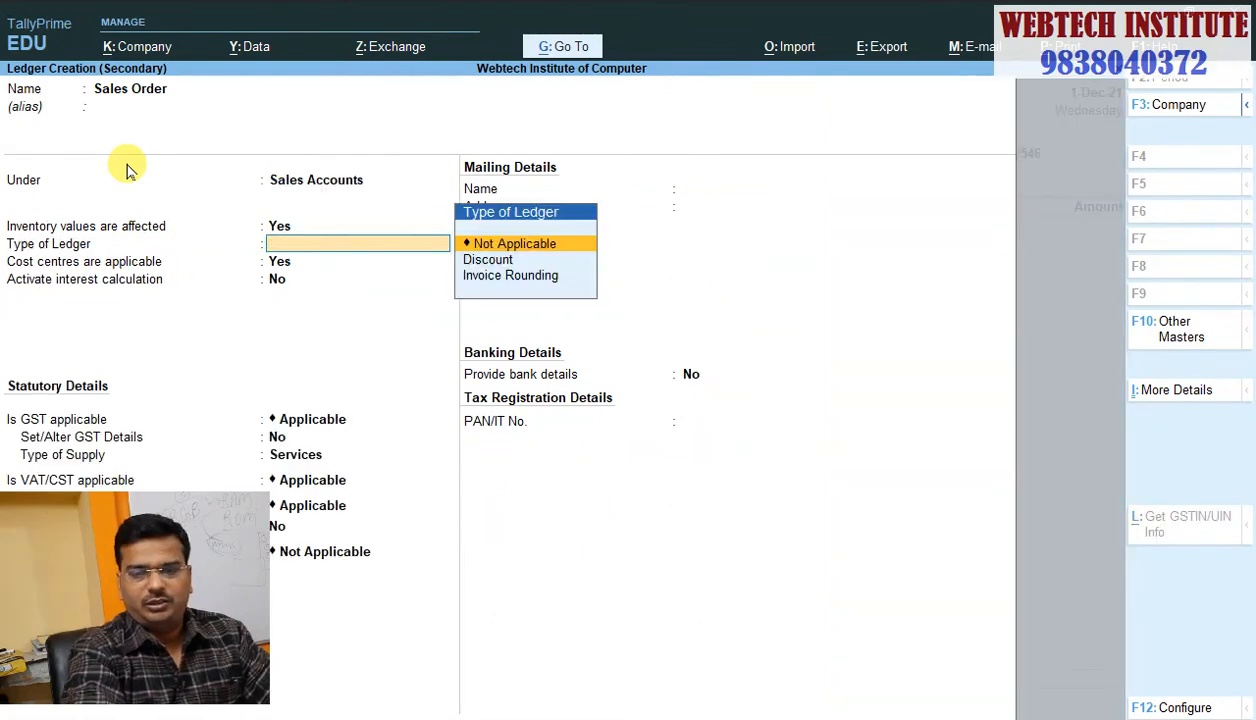
pyautogui.press('Return')
pyautogui.press('Return')
pyautogui.press('Return')
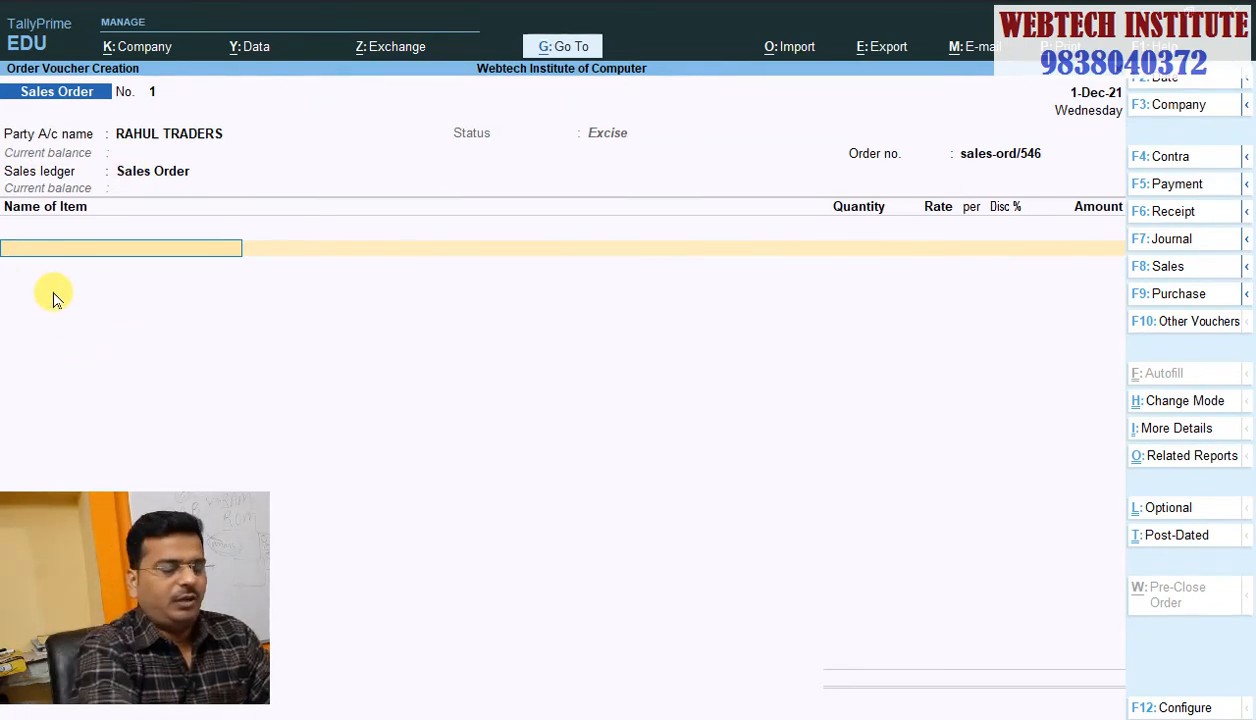
# Step: Add the Monitor item to the Rahul Traders sales order with a due date of 1-Jan-22
pyautogui.write('Mo')
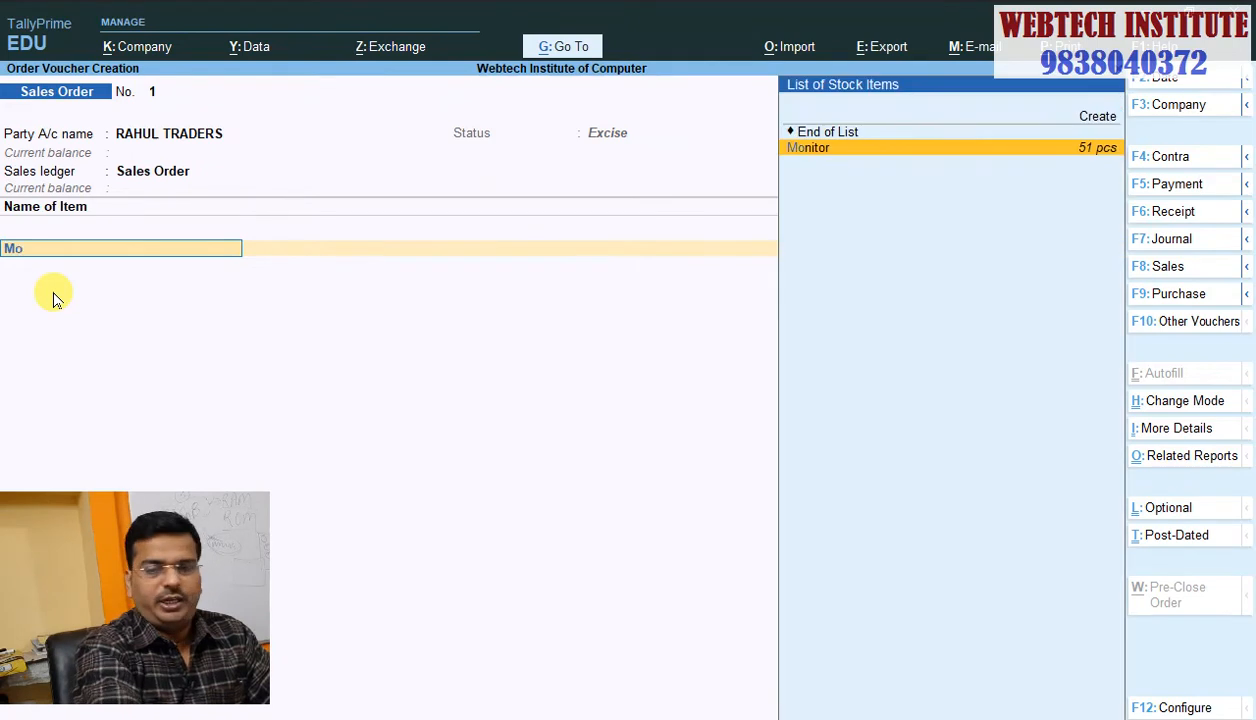
pyautogui.press('Return')
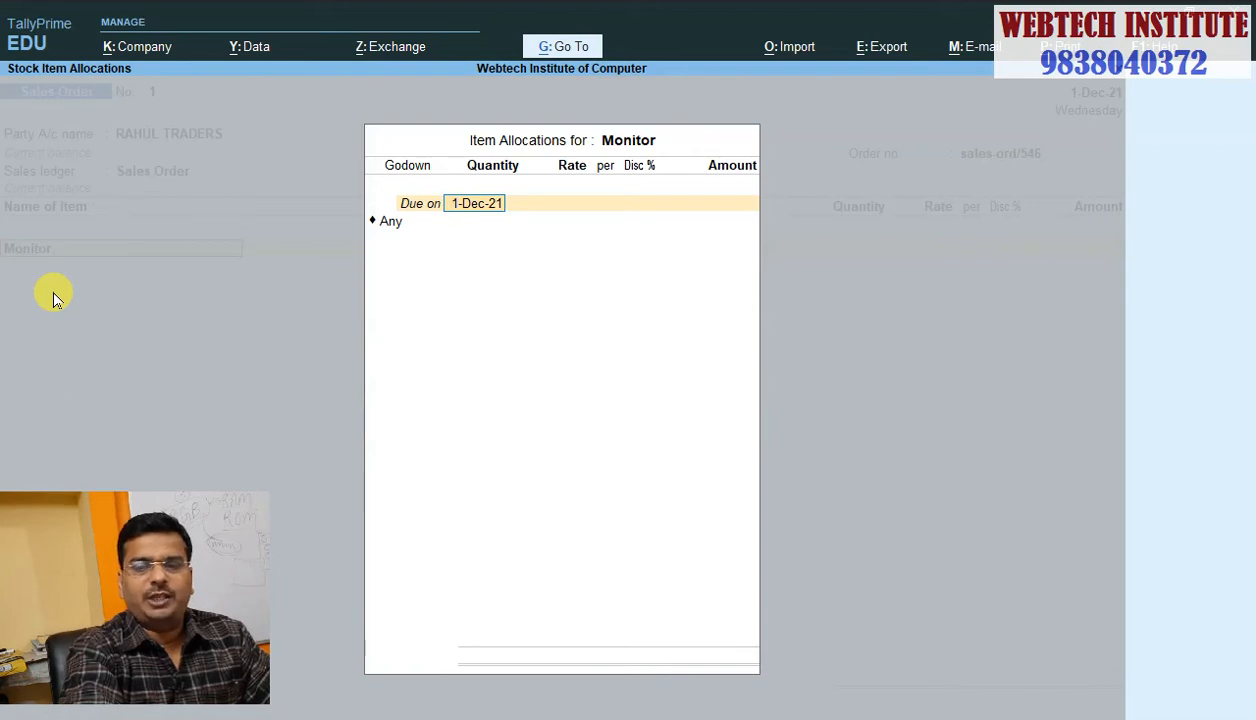
pyautogui.write('1.')
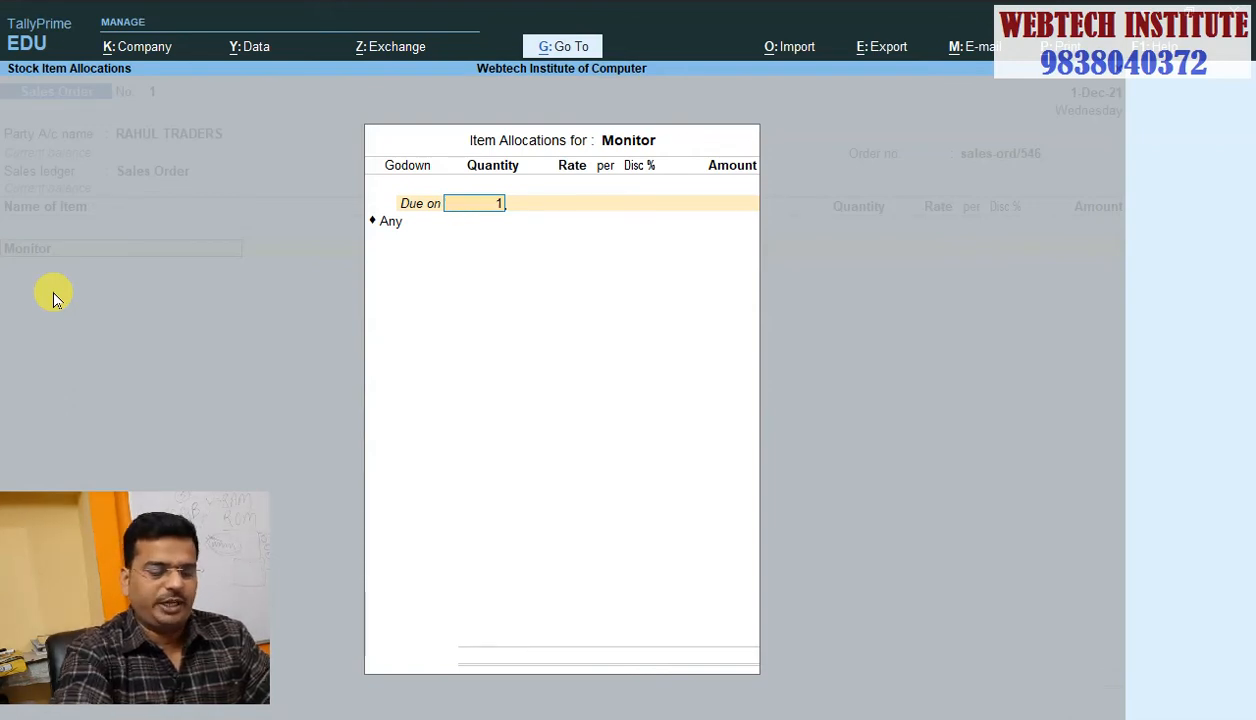
pyautogui.write('1')
pyautogui.press('Return')
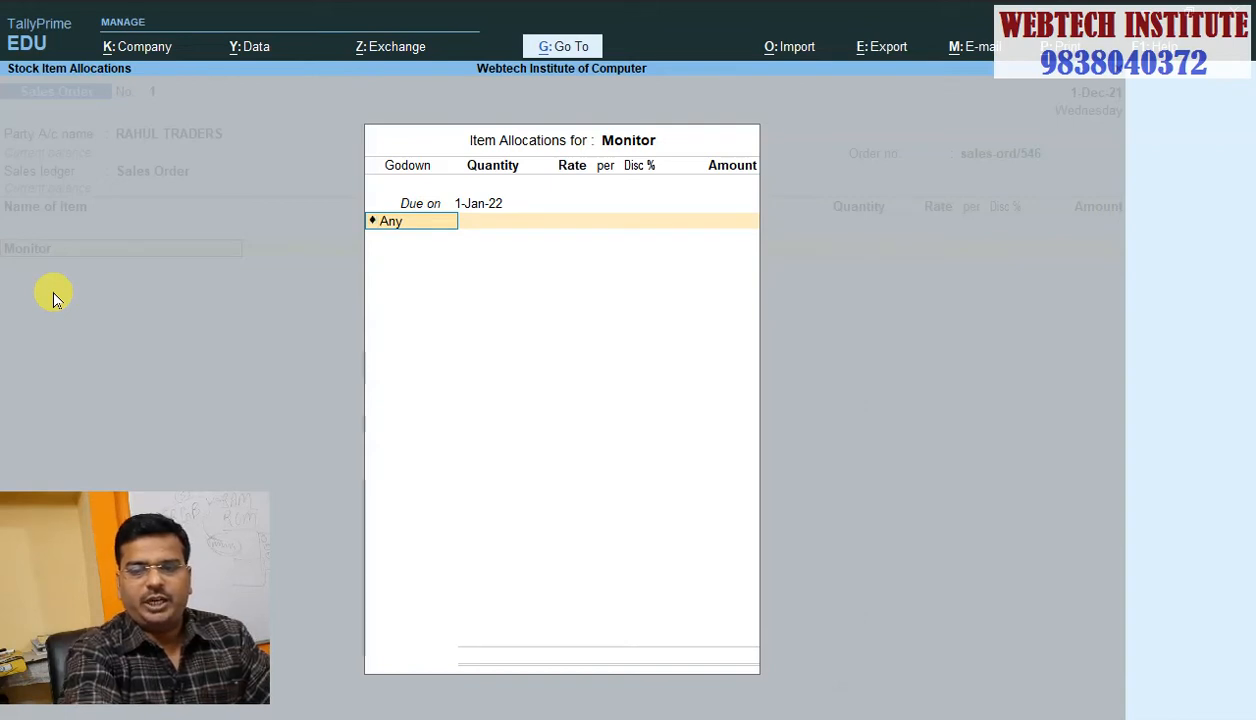
# Step: Allocate 30 pcs of Monitor from the RR Material Centre godown
pyautogui.press('BackSpace')
pyautogui.press('Down')
pyautogui.press('Down')
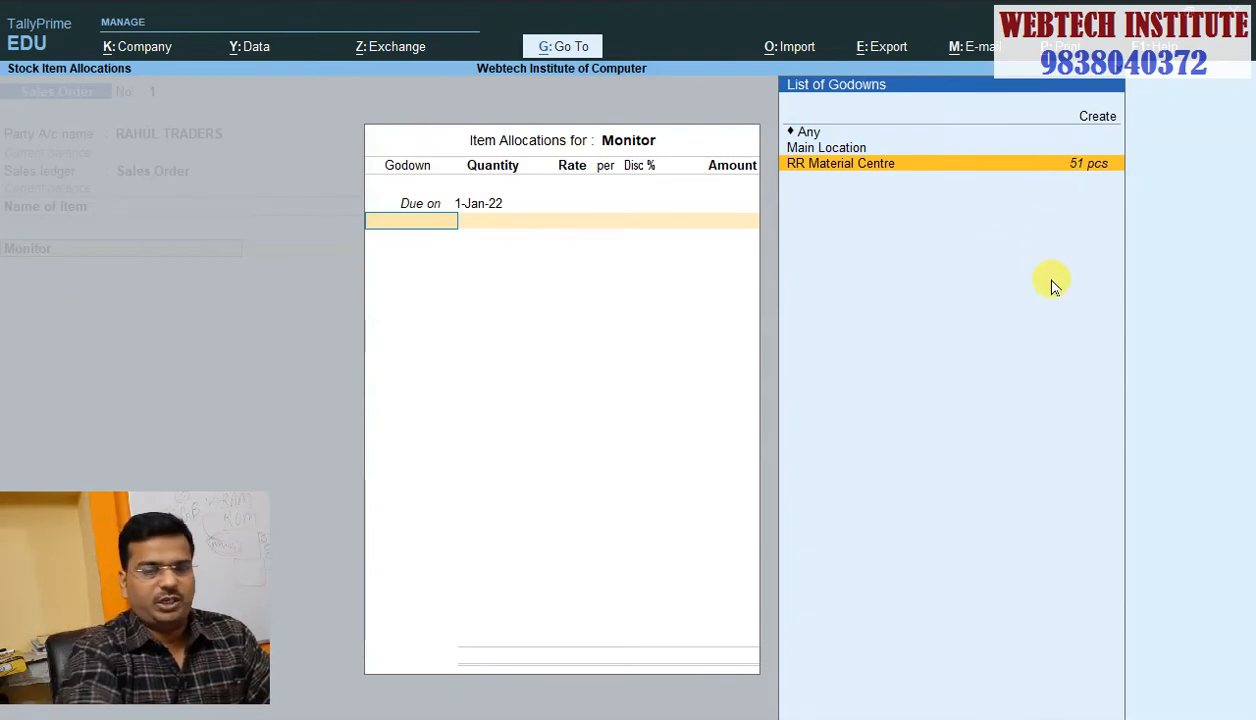
pyautogui.press('Return')
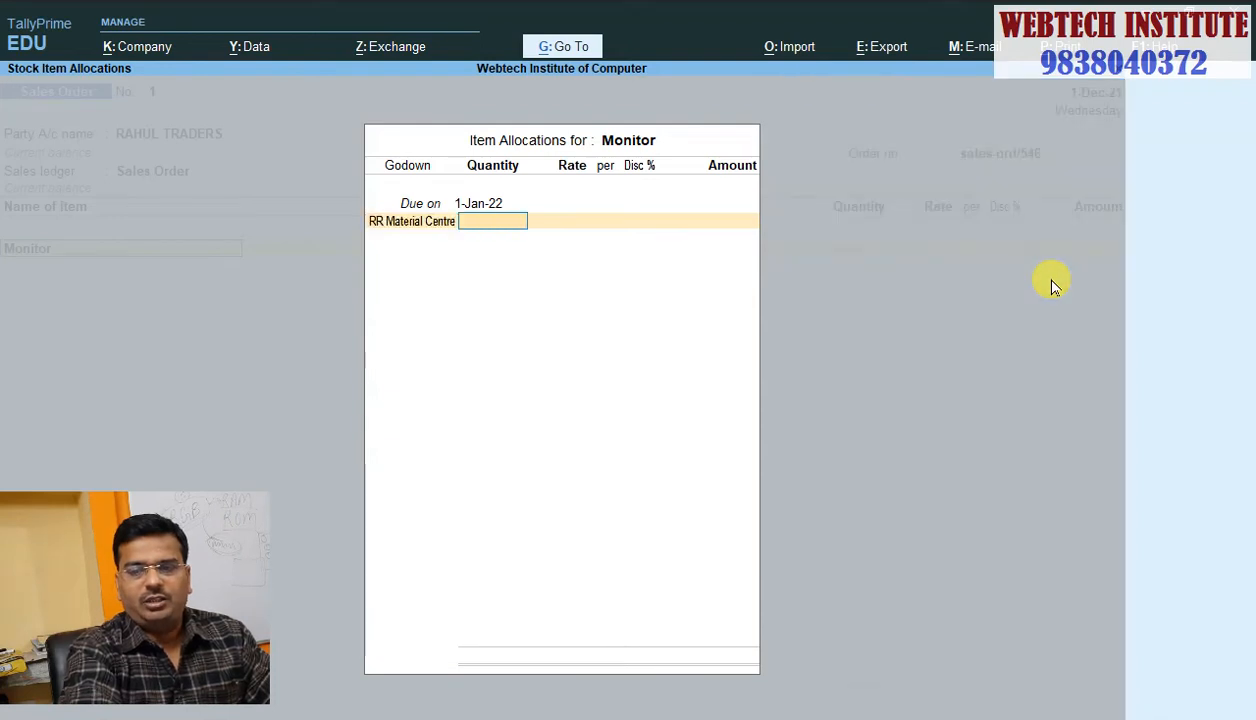
pyautogui.write('30')
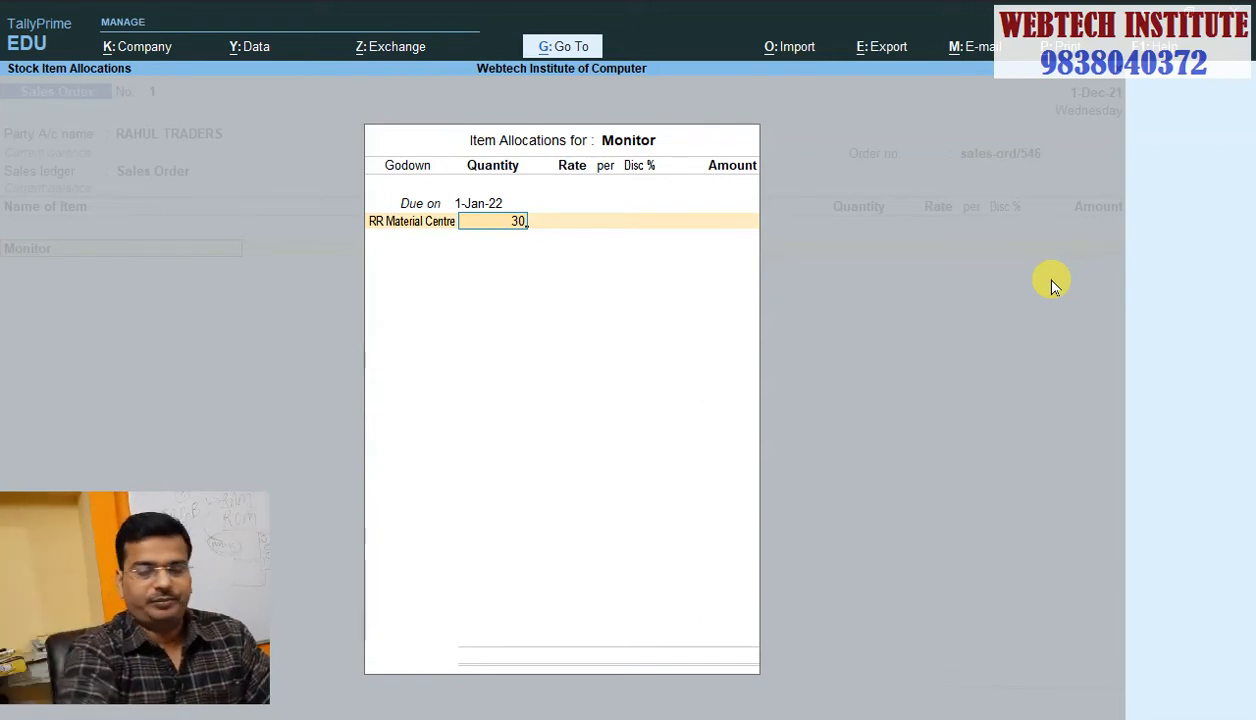
pyautogui.press('Return')
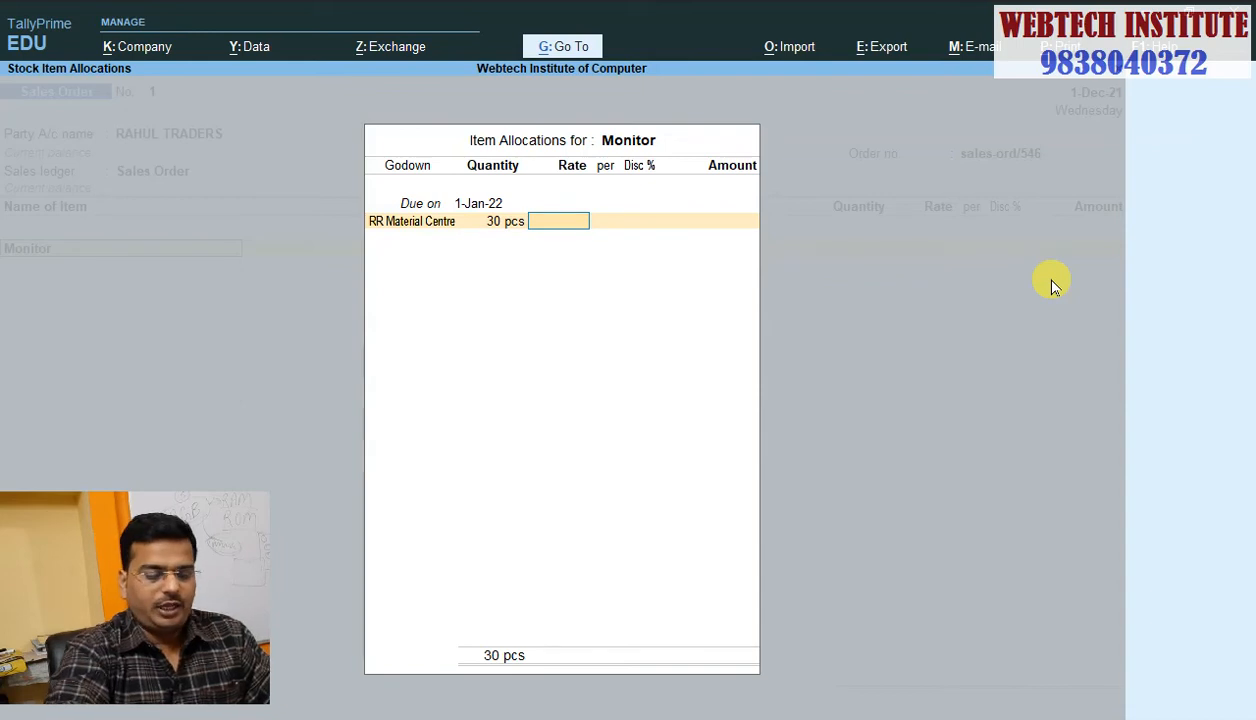
# Step: Set the Monitor rate to 5,500 per pcs without a discount and complete the item allocation
pyautogui.write('55')
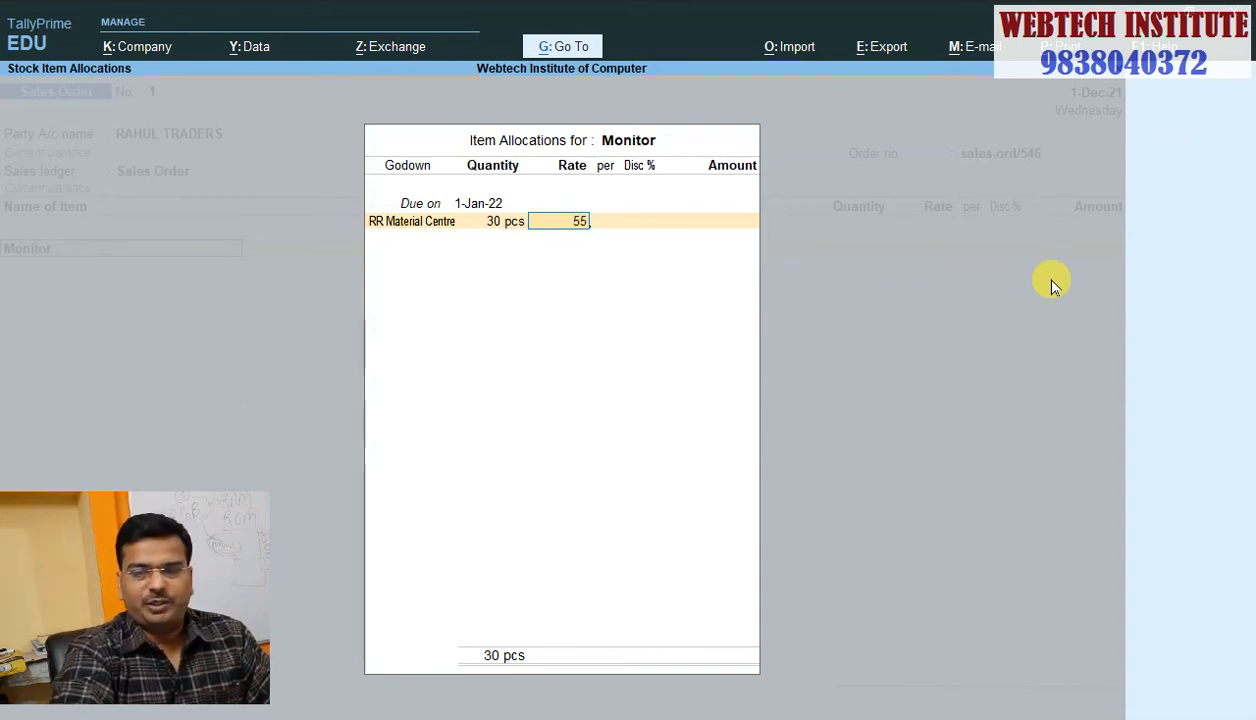
pyautogui.write('00')
pyautogui.press('Return')
pyautogui.press('Return')
pyautogui.press('Return')
pyautogui.press('Return')
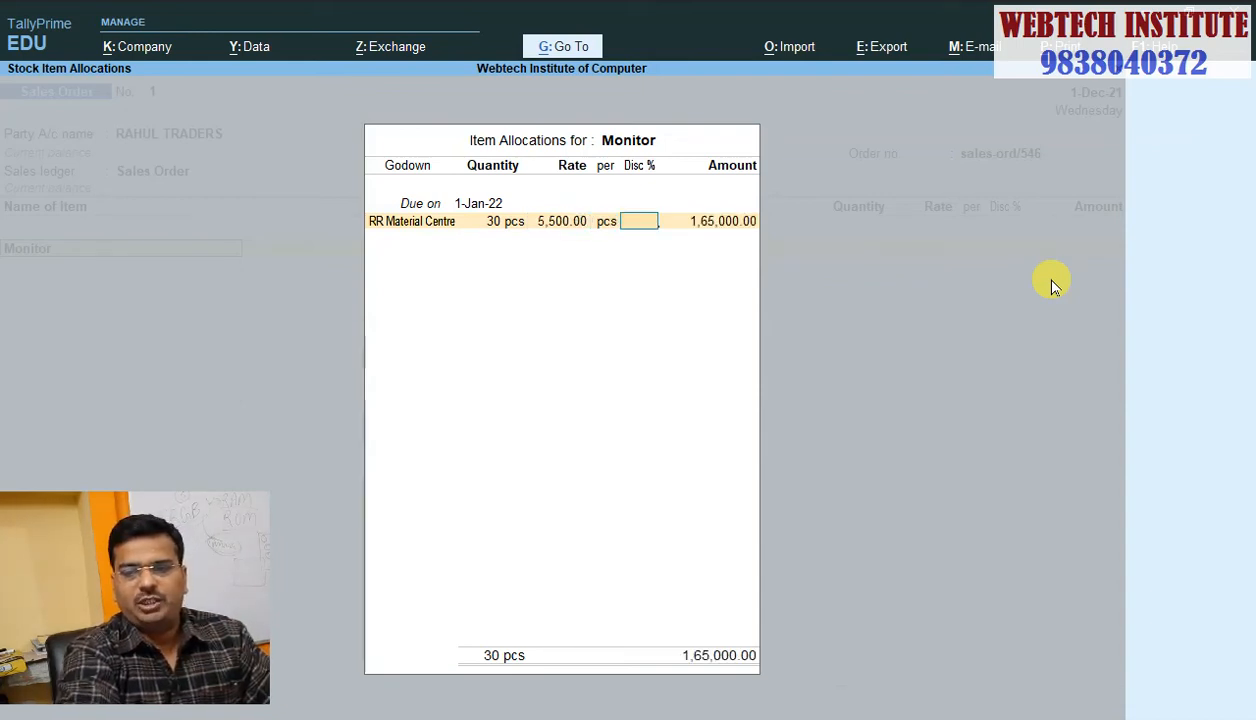
pyautogui.press('Return')
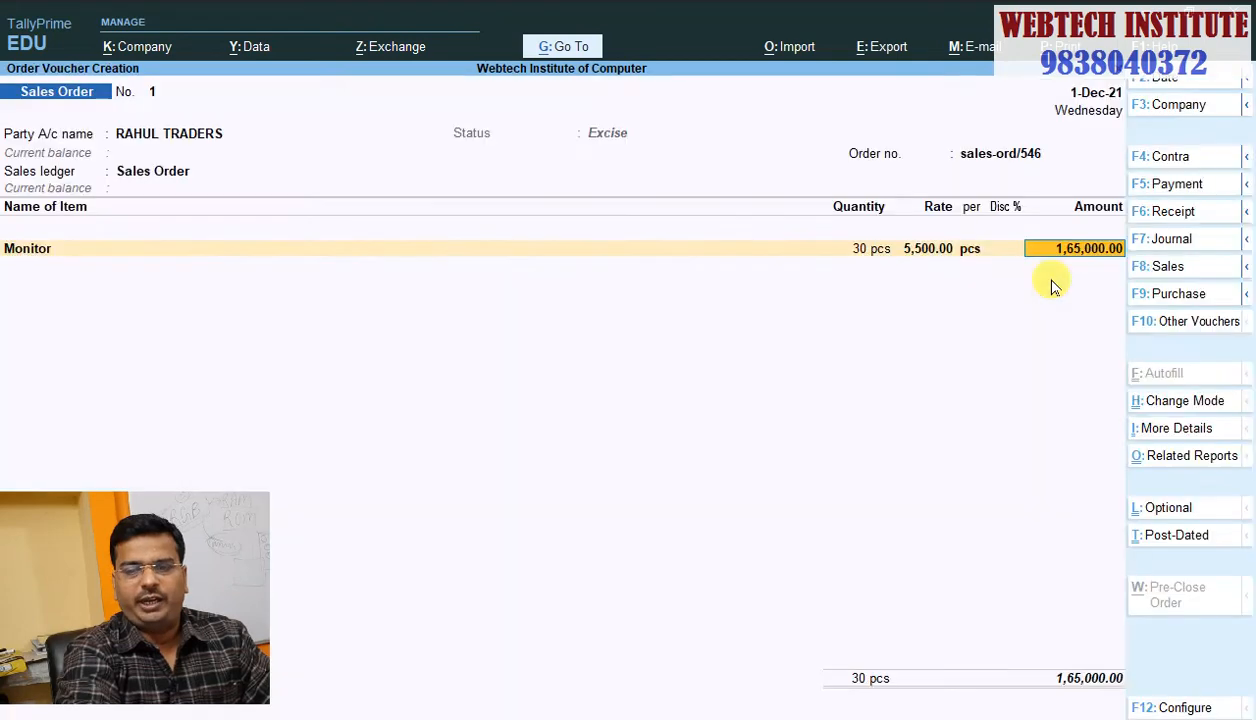
# Step: Accept the Monitor amount, add no further items or ledgers, and save the sales order
pyautogui.press('Return')
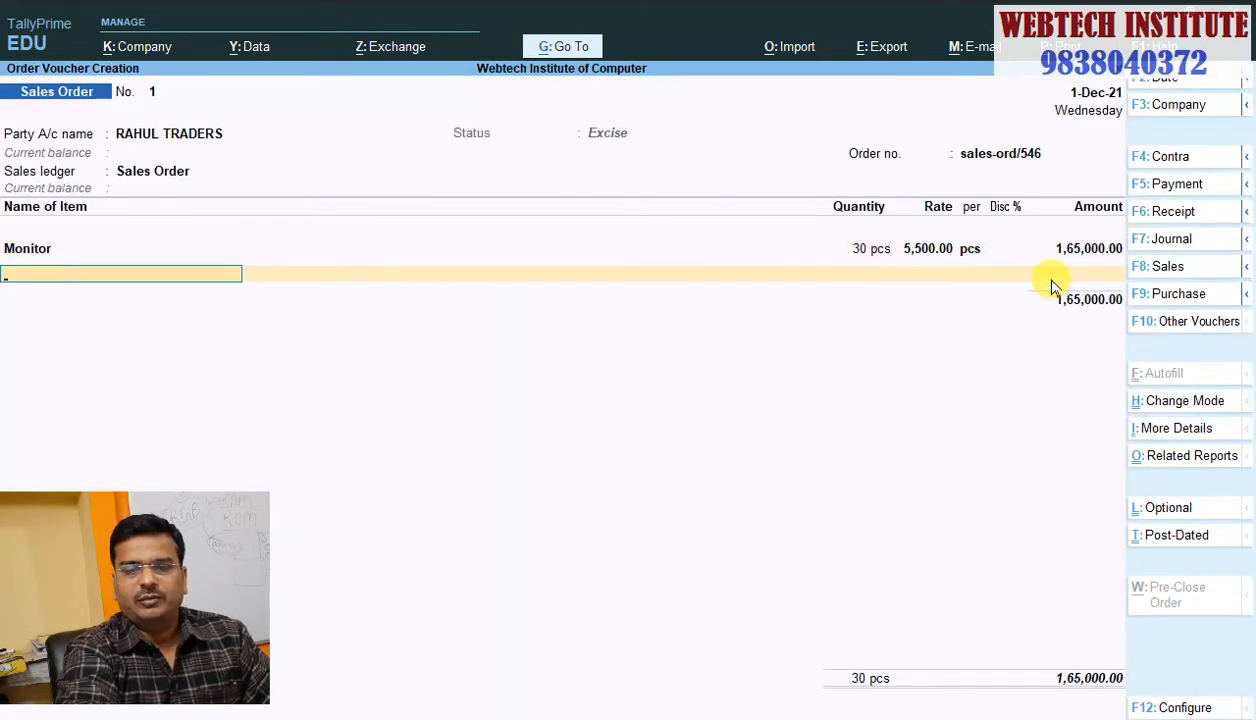
pyautogui.press('Return')
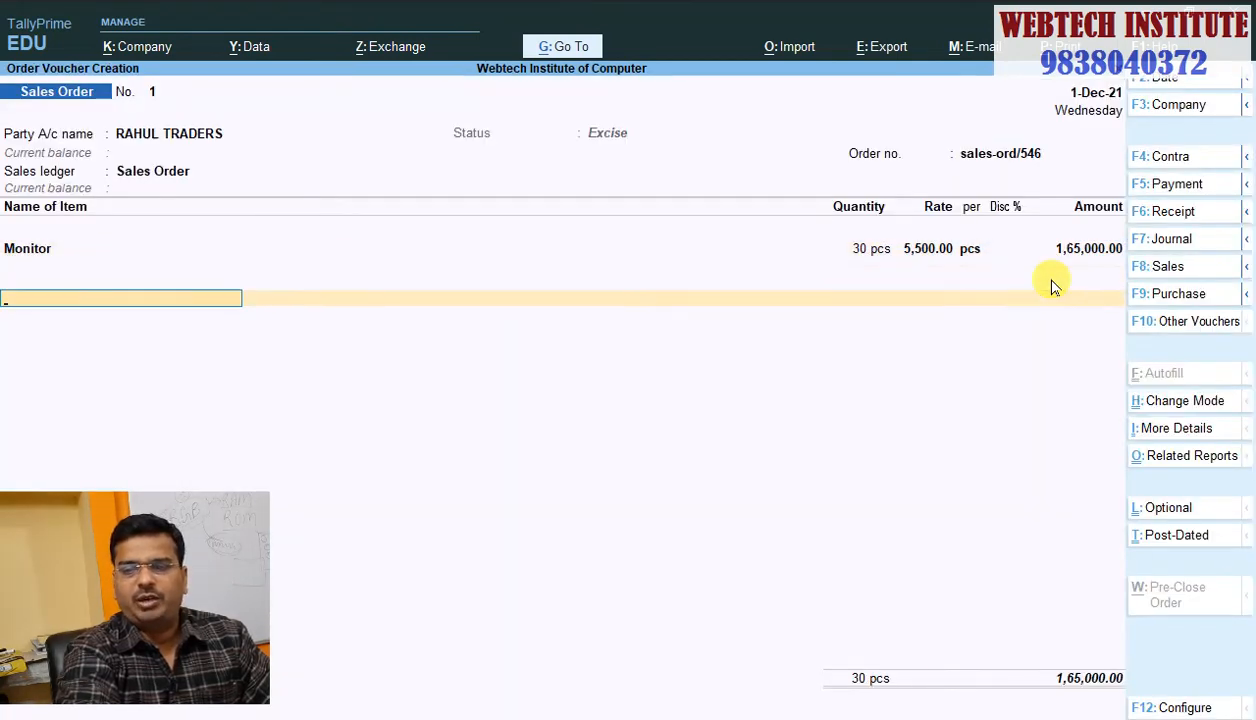
pyautogui.press('Return')
pyautogui.press('Return')
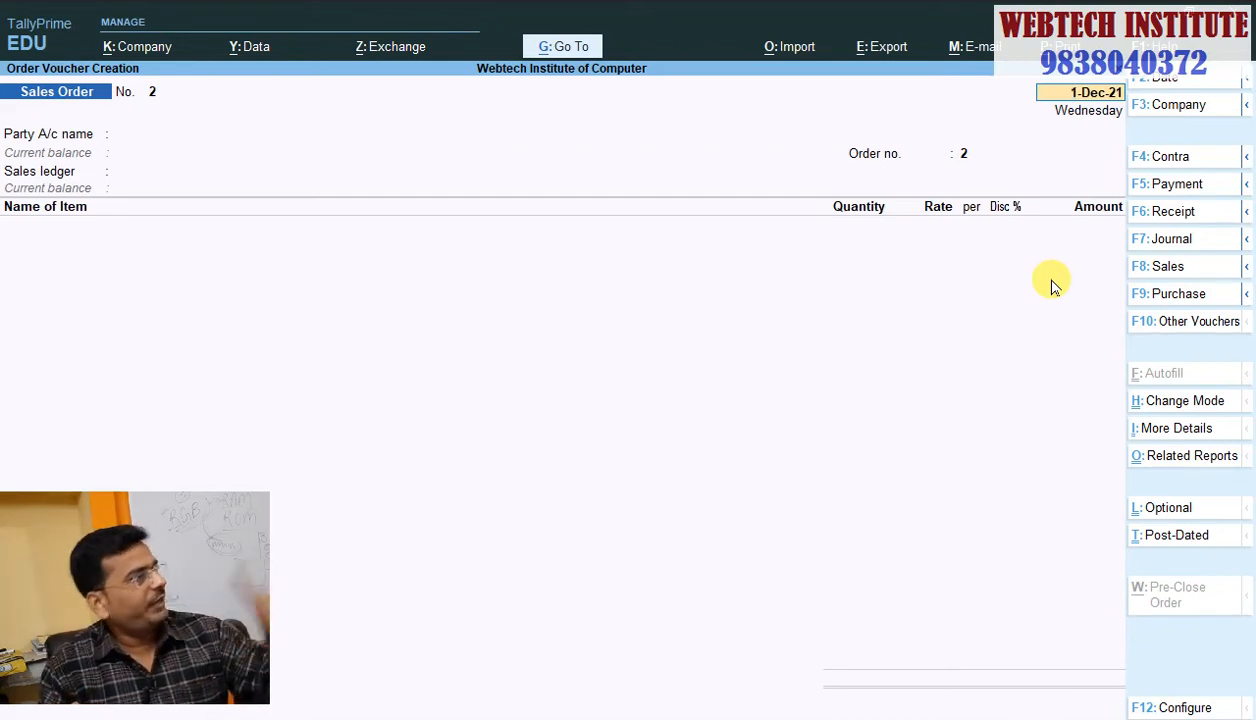
# Step: Switch to a sales voucher and date it 2-Jan-22
pyautogui.click(1184, 267)
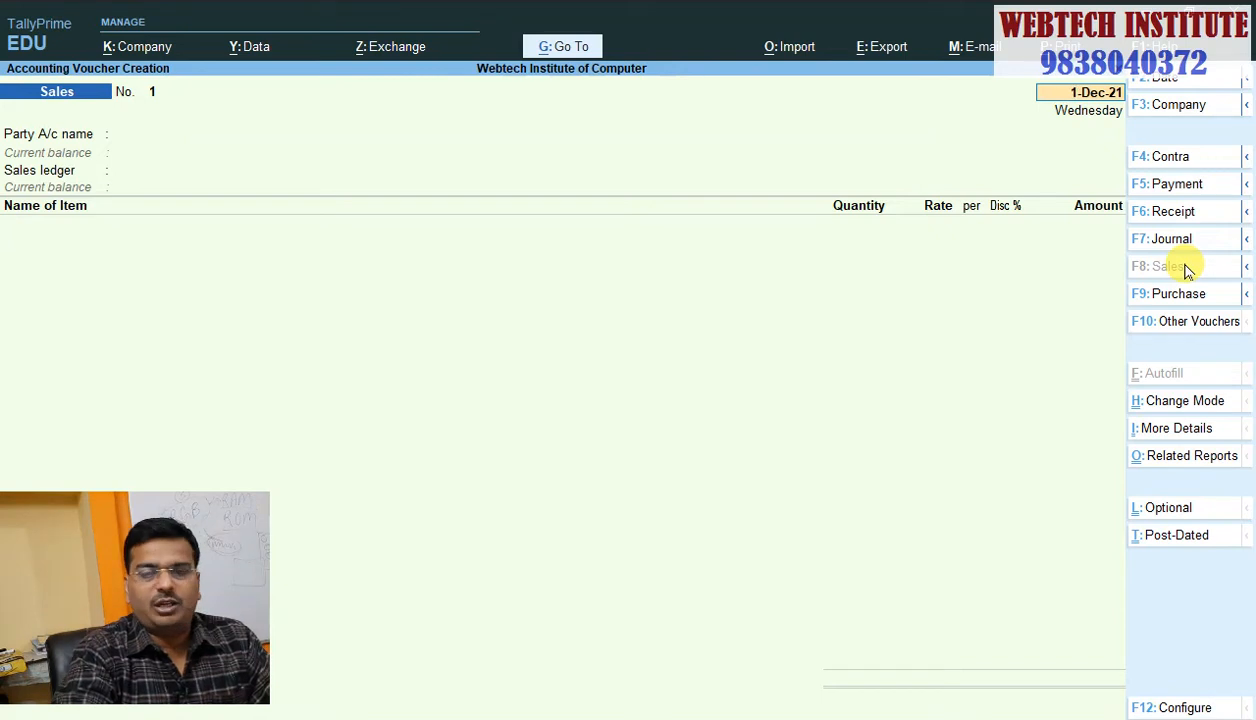
pyautogui.write('2-1')
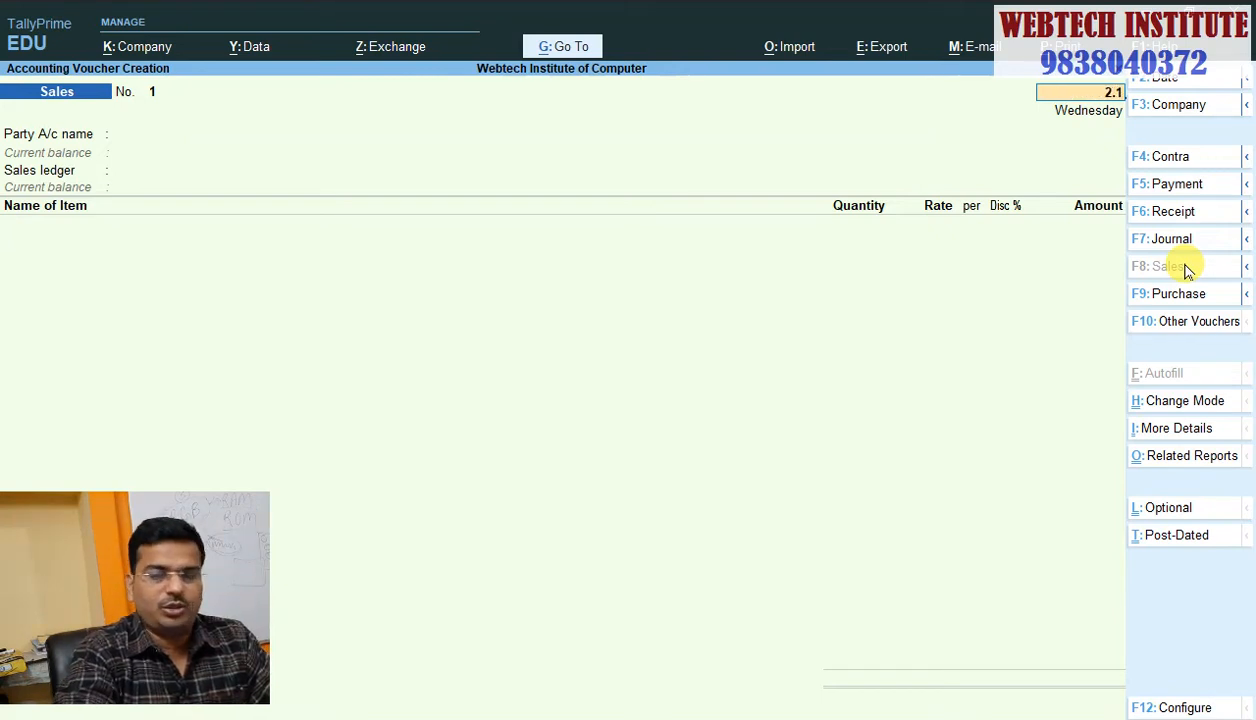
pyautogui.press('Return')
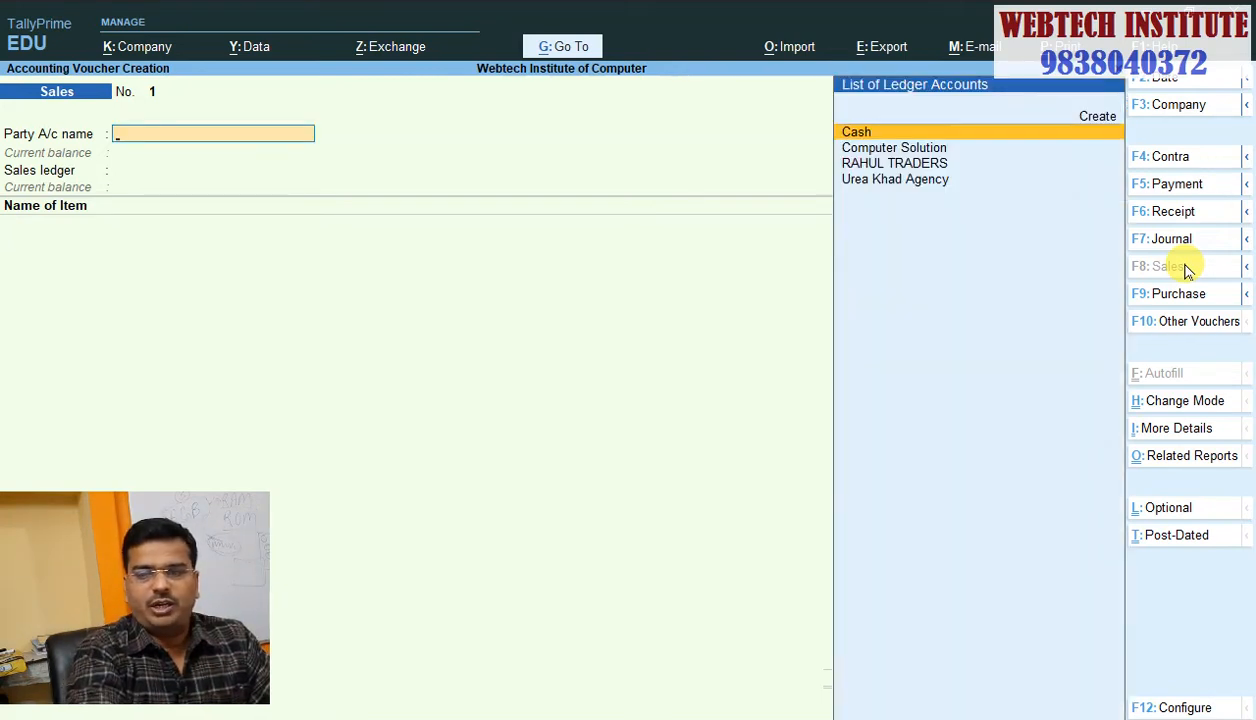
# Step: Choose RAHUL TRADERS as the sales voucher's party, leaving the delivery note, dispatch document number and dispatched-through fields blank
pyautogui.press('Down')
pyautogui.press('Down')
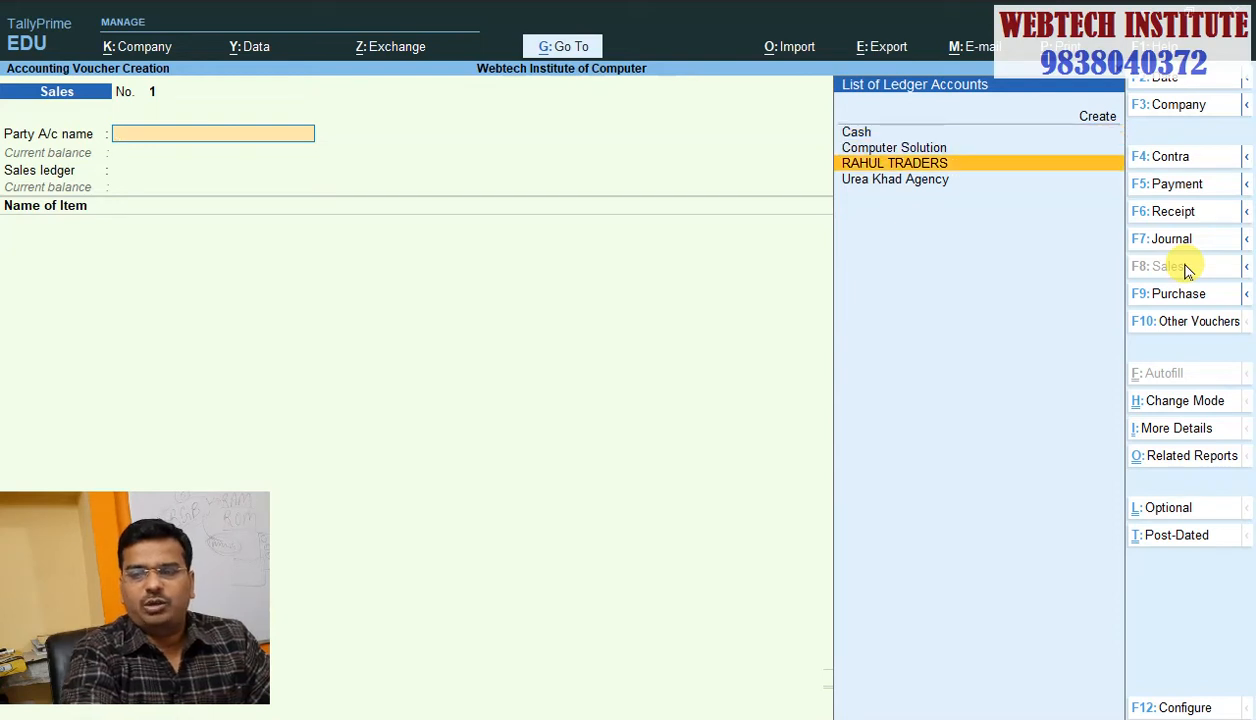
pyautogui.press('Down')
pyautogui.press('Up')
pyautogui.press('Return')
pyautogui.press('Return')
pyautogui.press('Return')
pyautogui.press('Return')
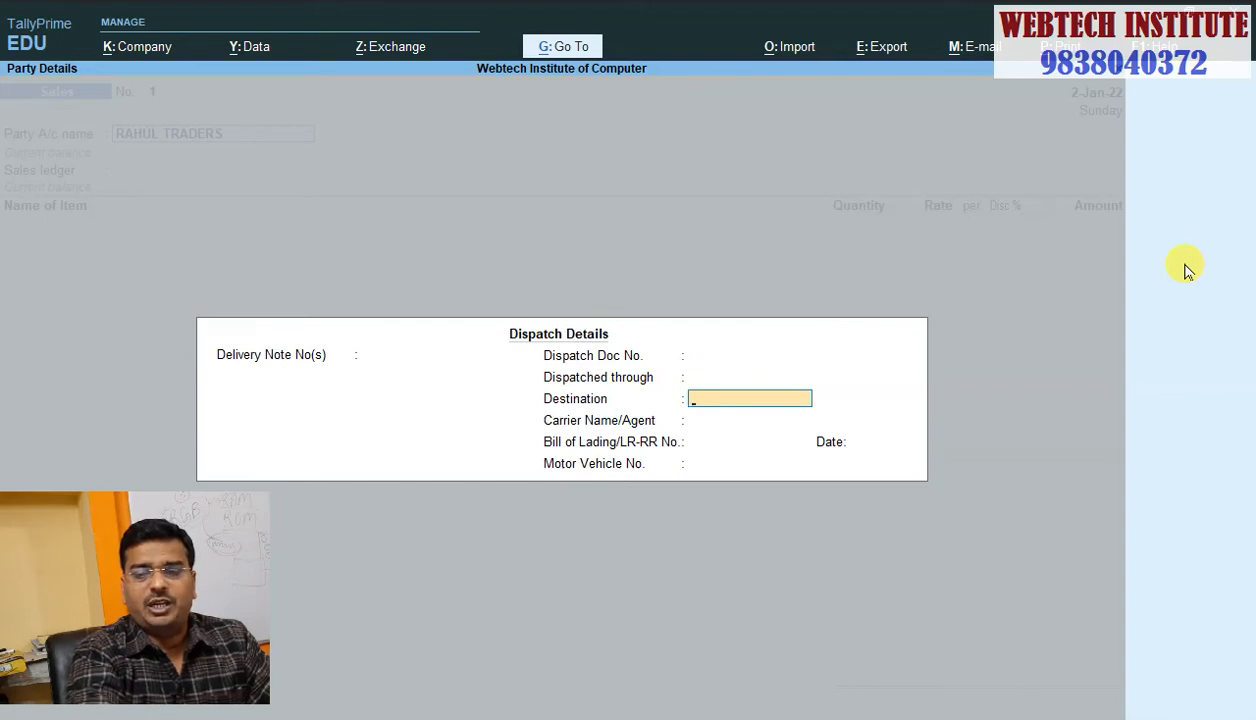
# Step: Set the dispatch destination to Basti and the bill of lading date to 2-1, leaving the carrier, lading number and vehicle blank
pyautogui.write('Basti')
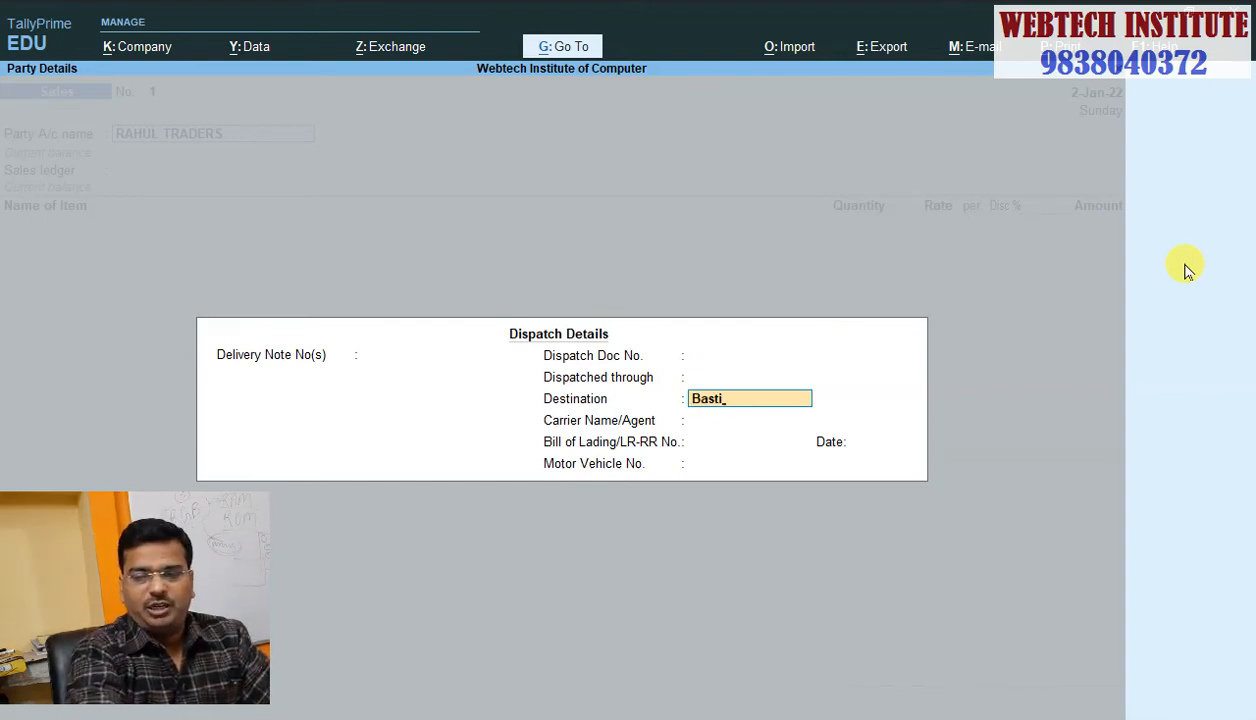
pyautogui.press('Return')
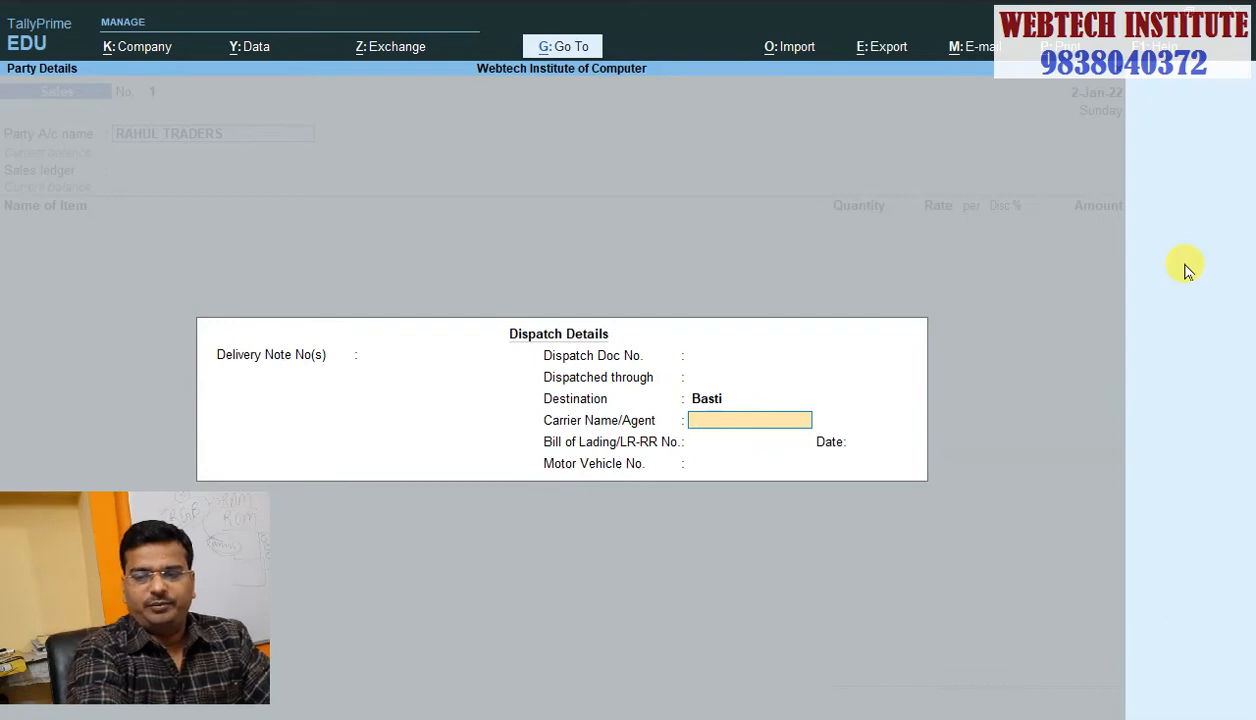
pyautogui.press('Return')
pyautogui.press('Return')
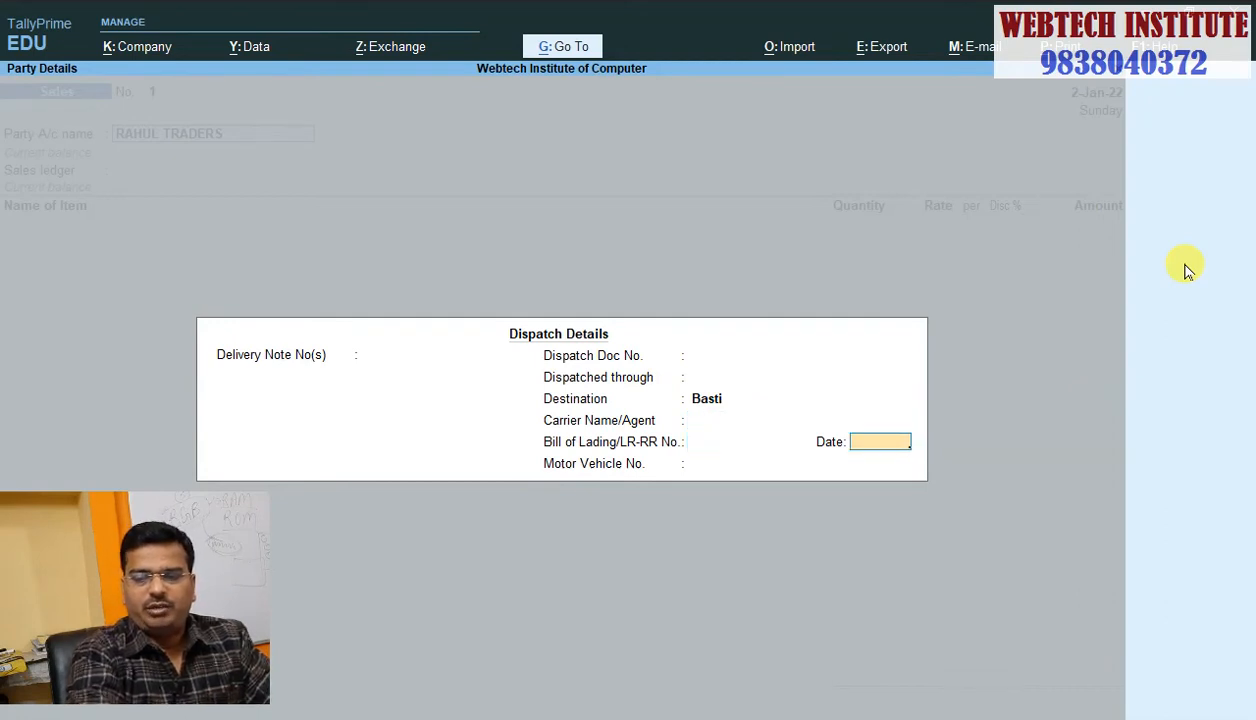
pyautogui.write('2-1')
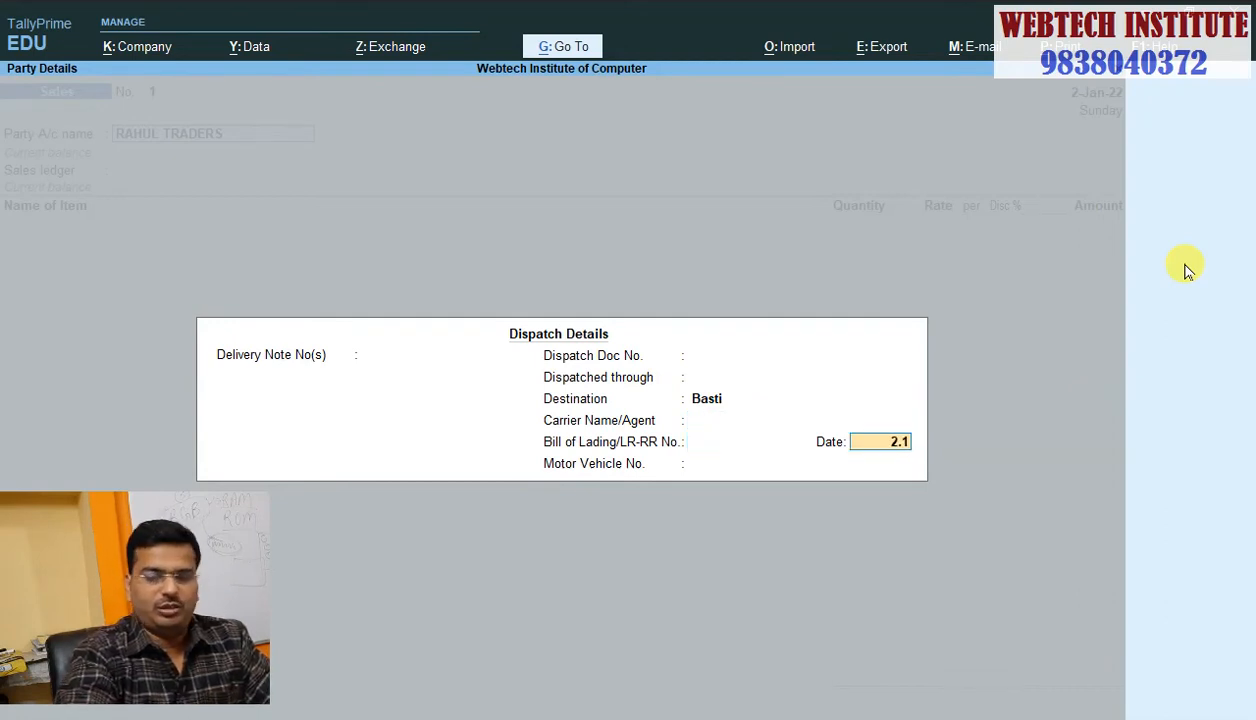
pyautogui.press('Return')
pyautogui.press('Return')
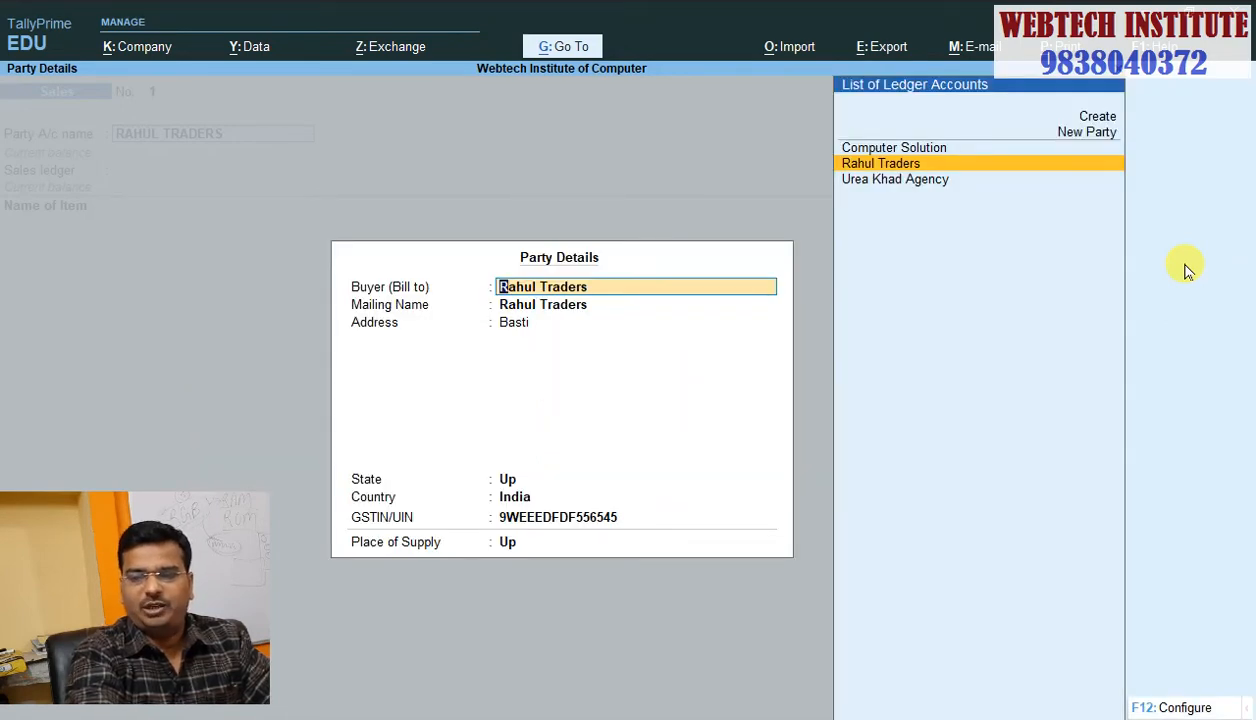
# Step: Accept the Rahul Traders buyer details and the VAT date and time for the sales voucher
pyautogui.press('Return')
pyautogui.press('Return')
pyautogui.press('Return')
pyautogui.press('Return')
pyautogui.press('Return')
pyautogui.press('Return')
pyautogui.press('Return')
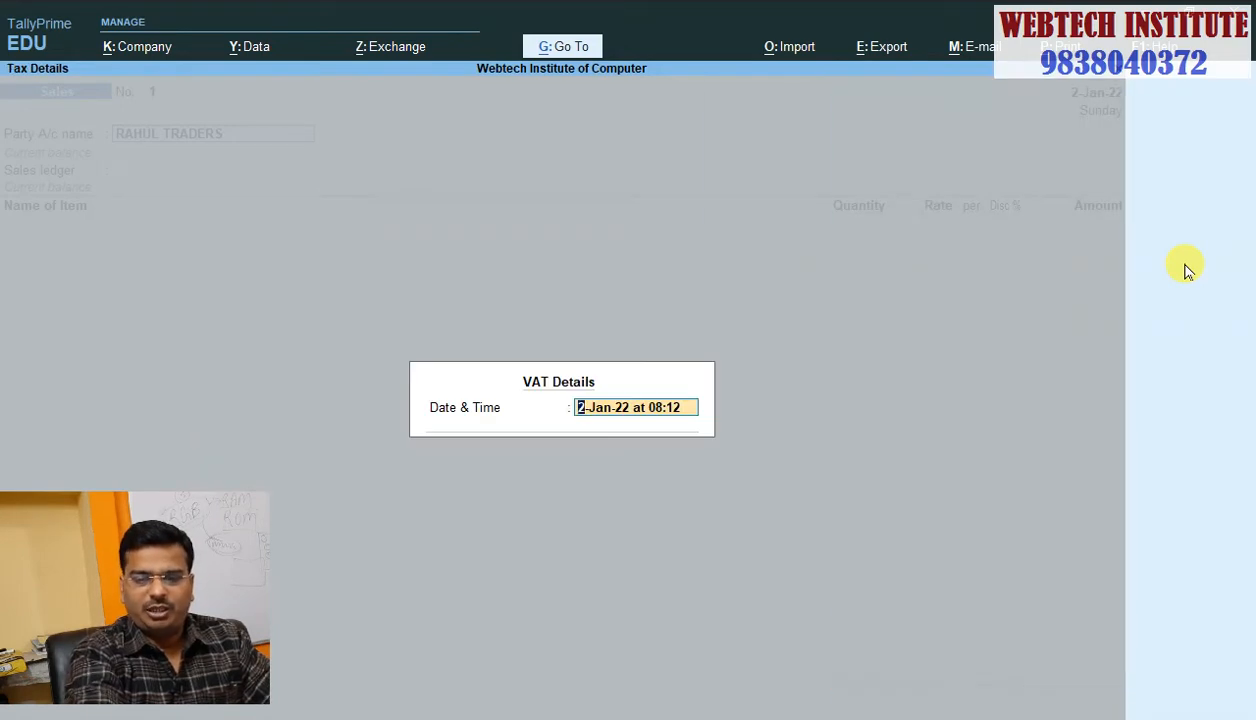
pyautogui.press('Return')
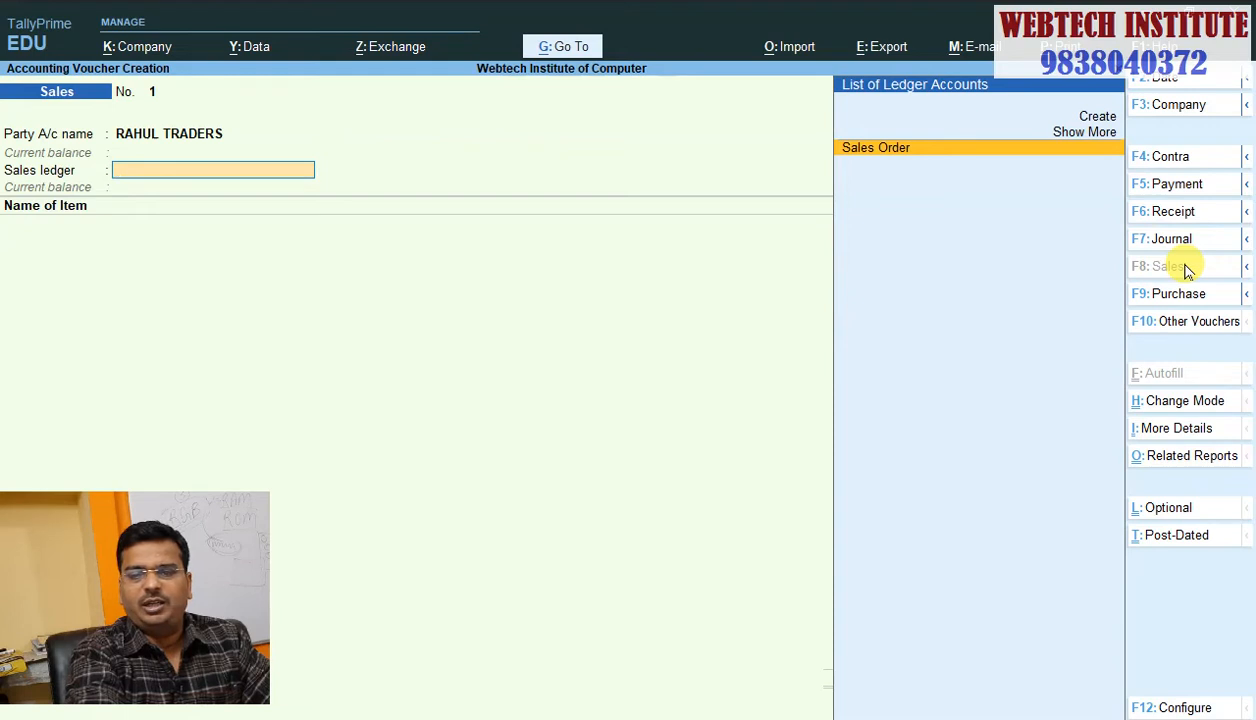
# Step: Expand the sales ledger choices and start a new ledger named Sale with no alias
pyautogui.press('Up')
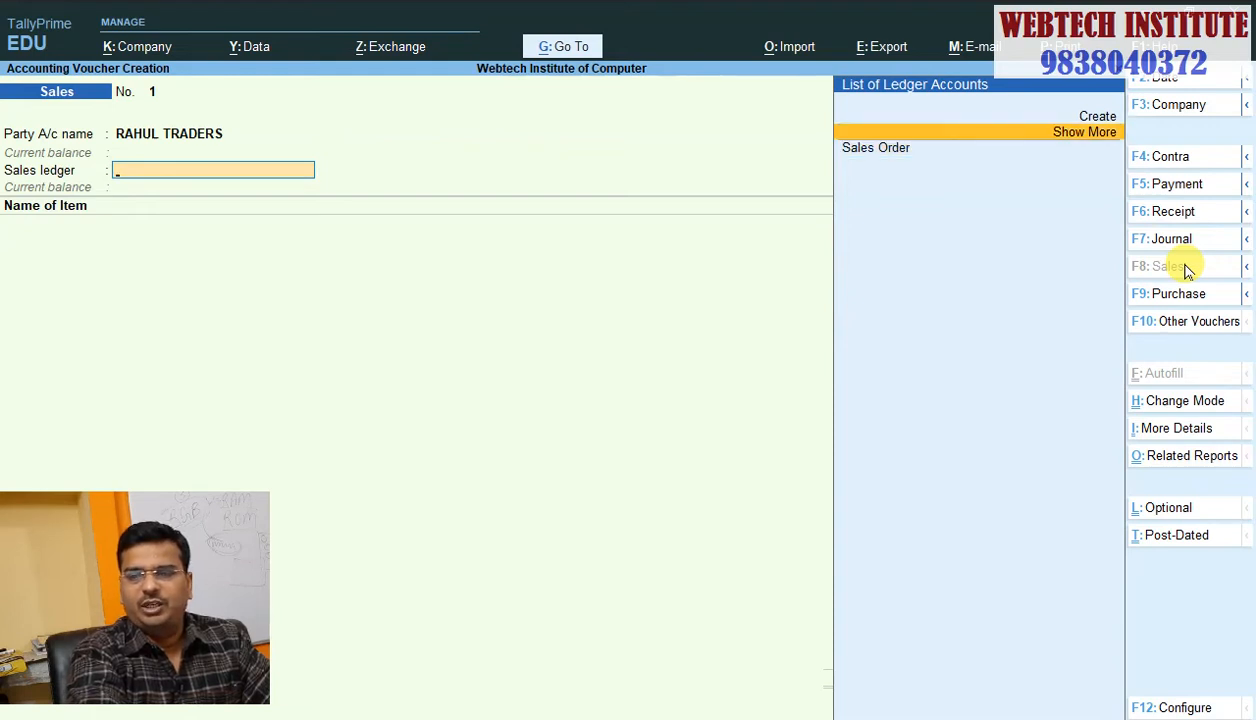
pyautogui.press('Return')
pyautogui.press('Return')
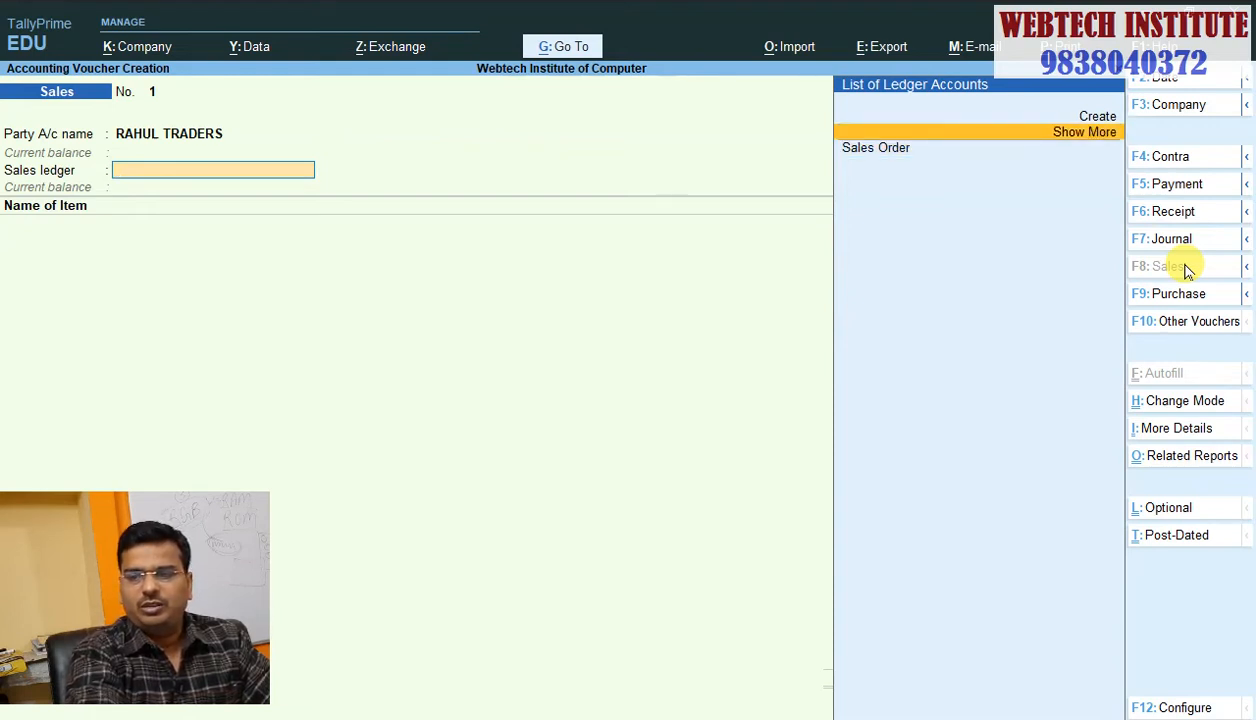
pyautogui.press('Return')
pyautogui.press('Up')
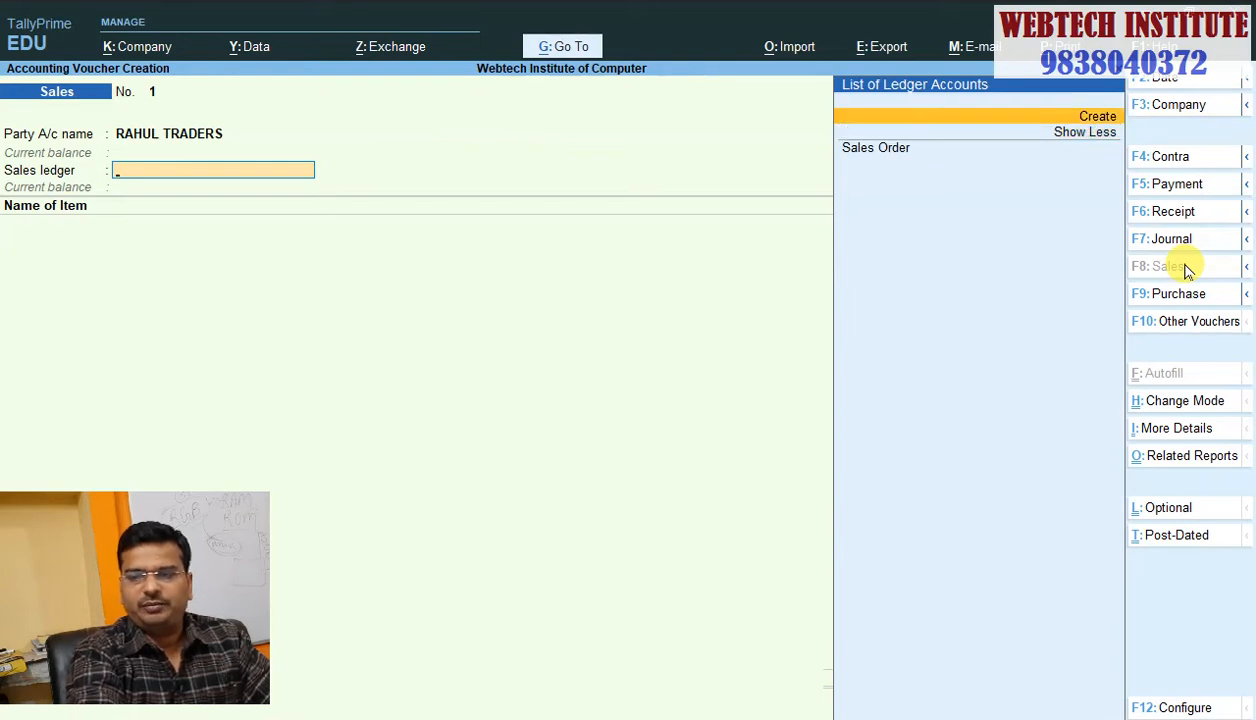
pyautogui.press('Return')
pyautogui.write('Sak')
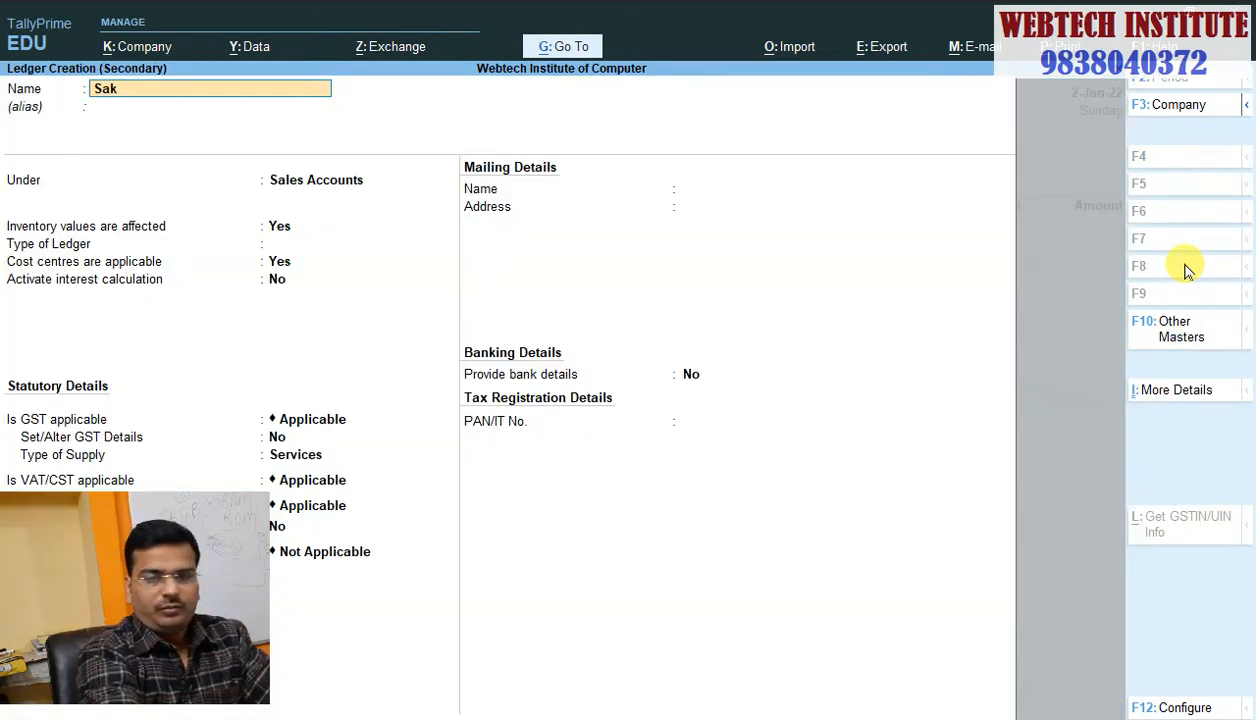
pyautogui.press('BackSpace')
pyautogui.press('BackSpace')
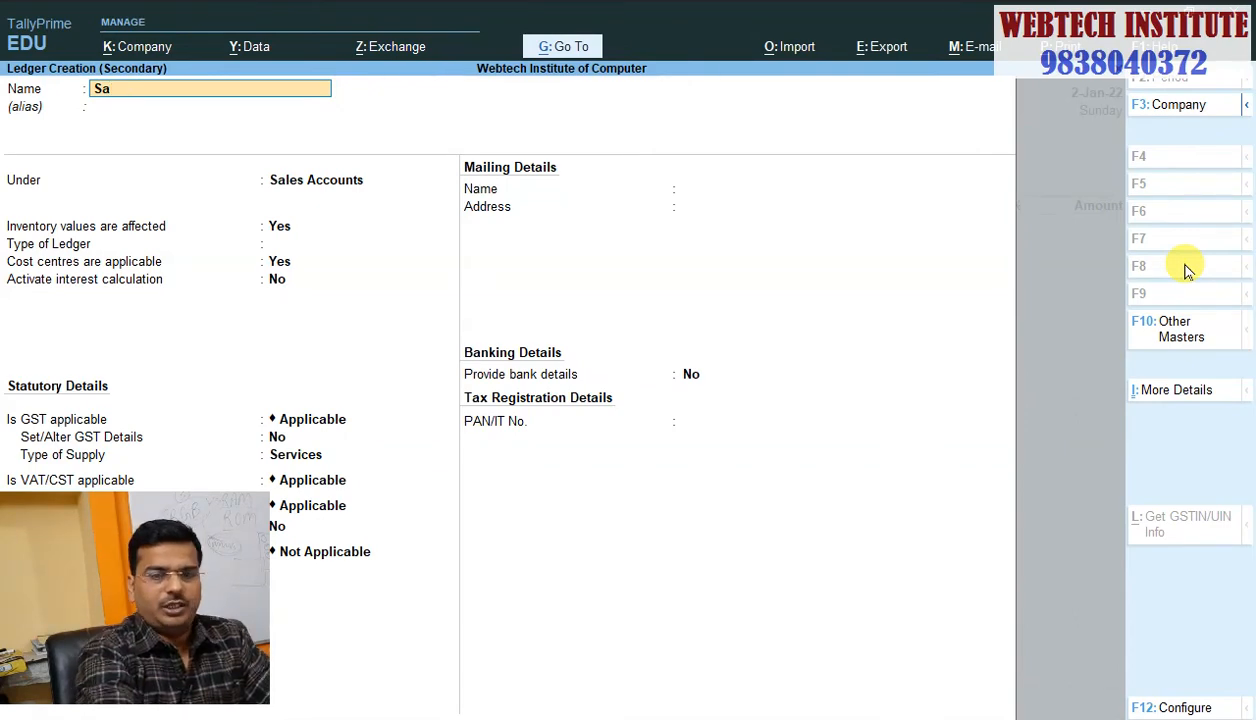
pyautogui.write('le')
pyautogui.press('Return')
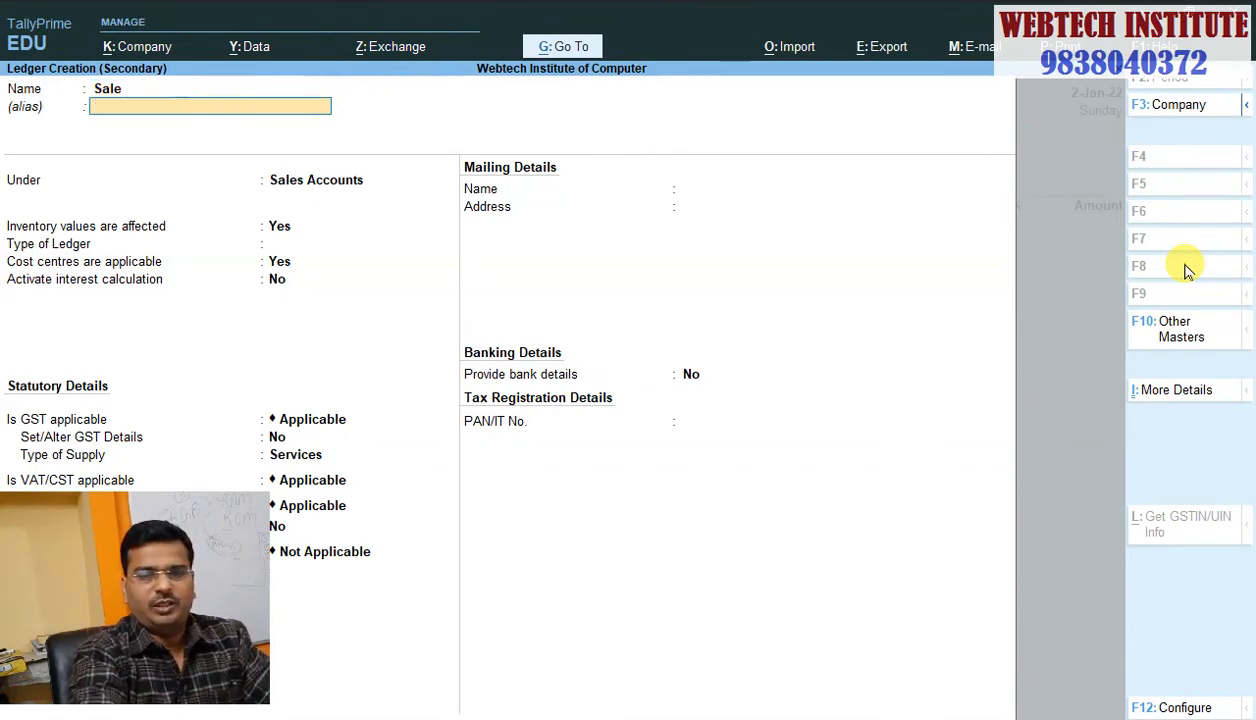
pyautogui.press('Return')
# Step: Place the Sale ledger under Sales Accounts, keep its type Not Applicable and the statutory defaults, and save it as the voucher's sales ledger
pyautogui.write('Sa')
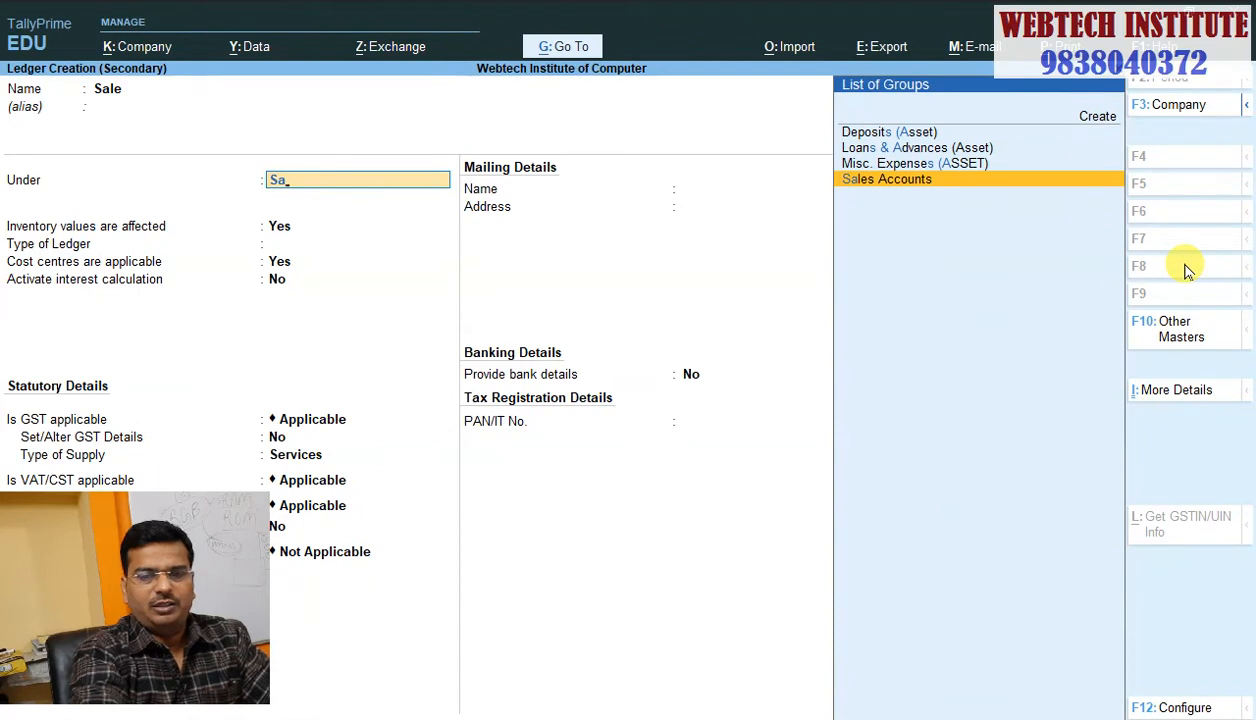
pyautogui.press('Return')
pyautogui.press('Return')
pyautogui.press('Return')
pyautogui.press('Return')
pyautogui.press('Return')
pyautogui.press('Return')
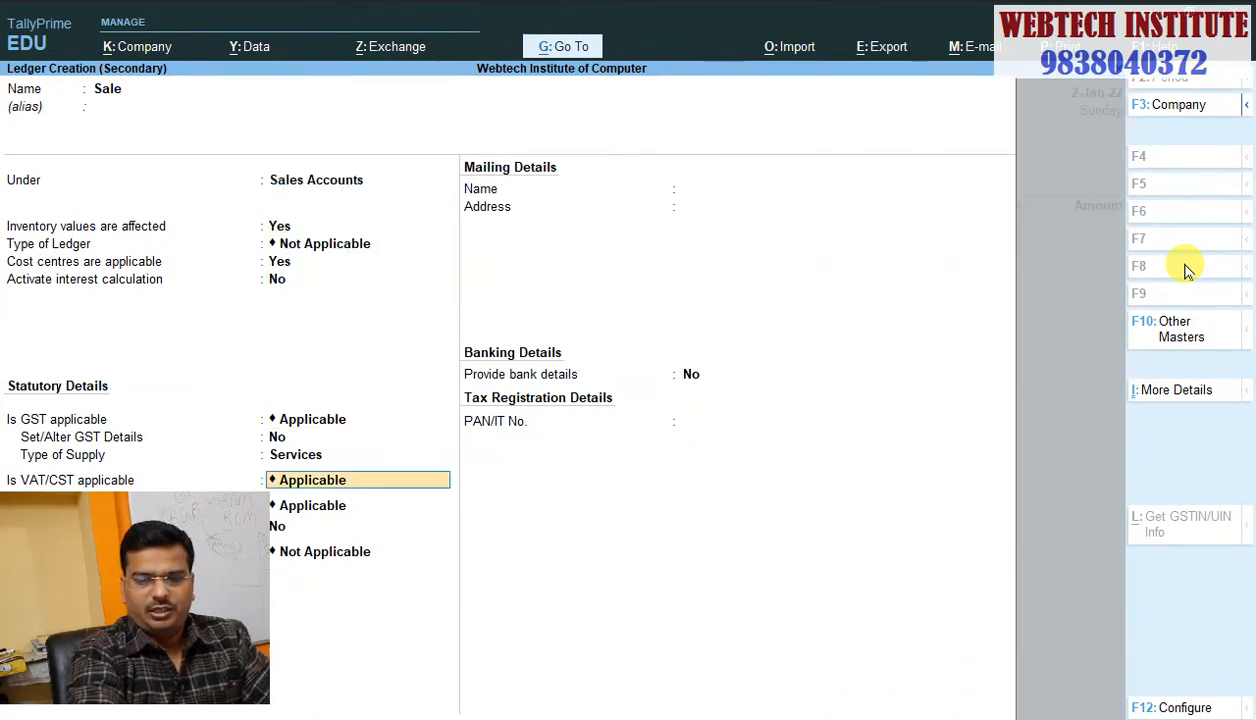
pyautogui.press('Return')
pyautogui.press('Return')
pyautogui.press('Return')
pyautogui.press('Return')
pyautogui.press('Return')
pyautogui.press('Return')
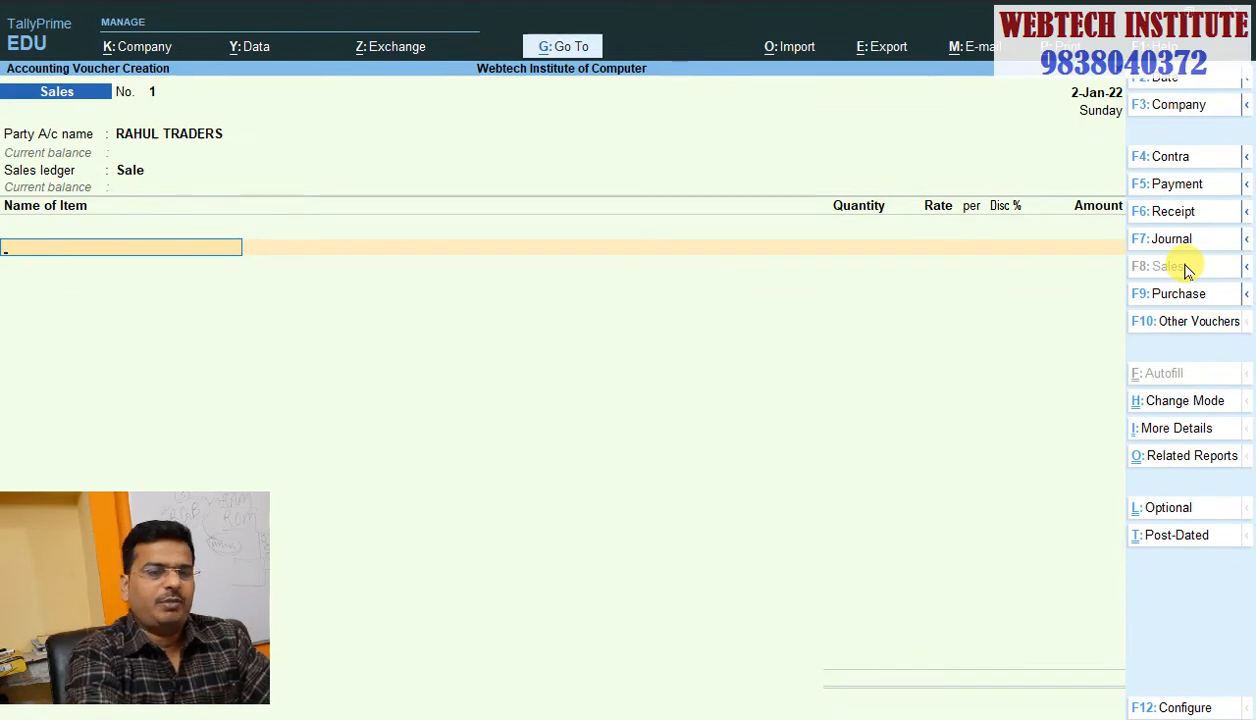
# Step: Add Monitor as the sales voucher's item with the supplier invoice set to Not Applicable
pyautogui.write('Mo')
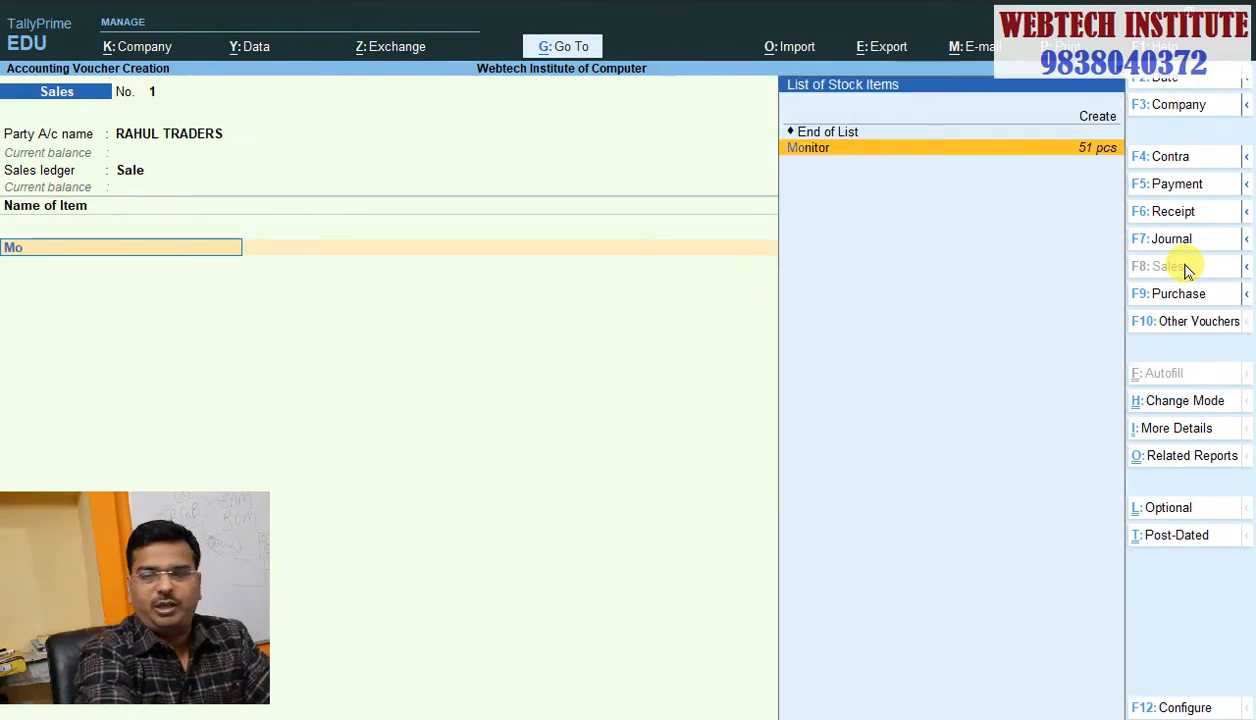
pyautogui.press('Return')
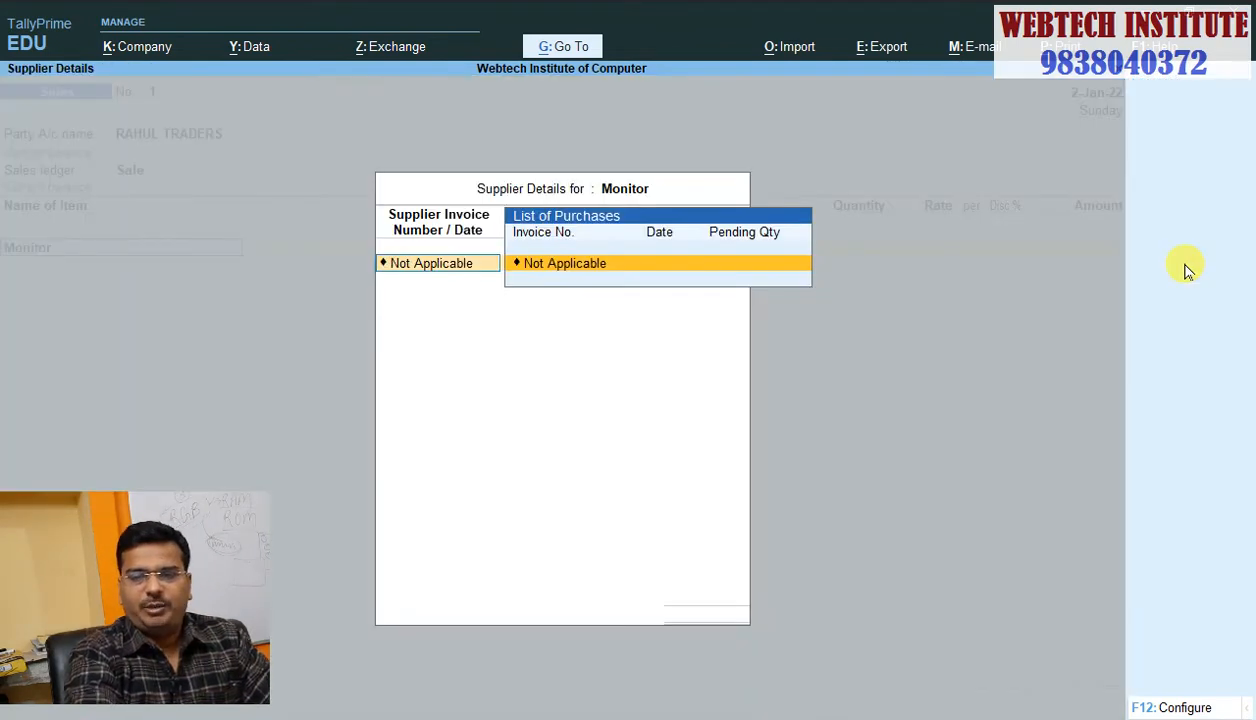
pyautogui.press('Return')
# Step: Allocate Monitor to the pending sales order due 1-Jan-22, accepting 30 pcs at a rate of 5,500.00 per piece
pyautogui.press('Down')
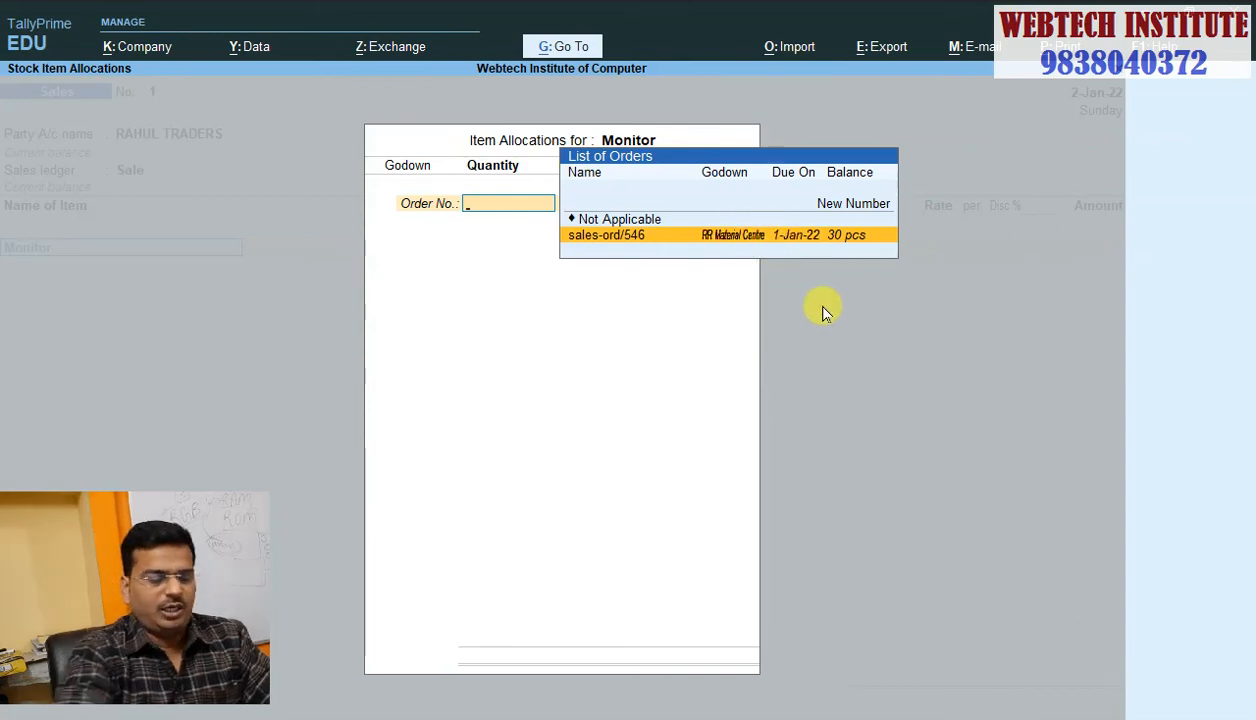
pyautogui.press('Return')
pyautogui.press('Return')
pyautogui.press('Return')
pyautogui.press('Return')
pyautogui.press('Return')
pyautogui.press('Return')
pyautogui.press('Return')
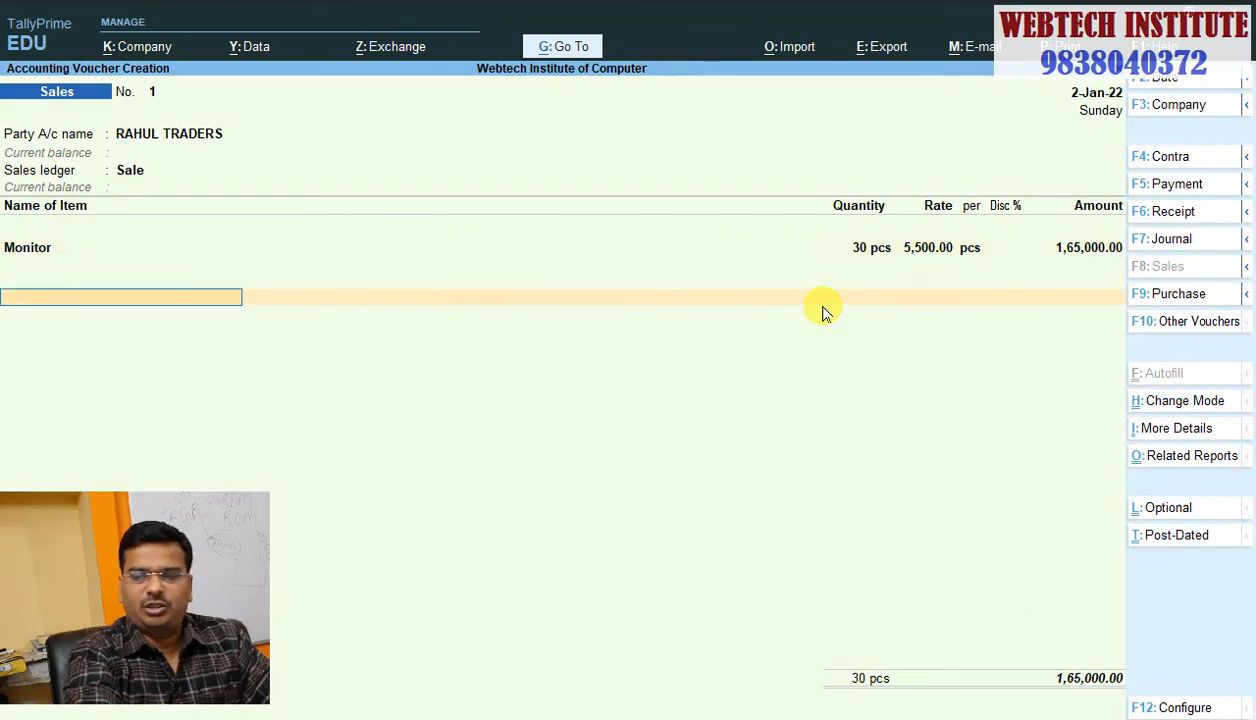
# Step: End the item list, leave the e-Way Bill and transport details at their defaults, and finish the Rahul Traders sales voucher
pyautogui.press('Return')
pyautogui.press('Return')
pyautogui.press('Return')
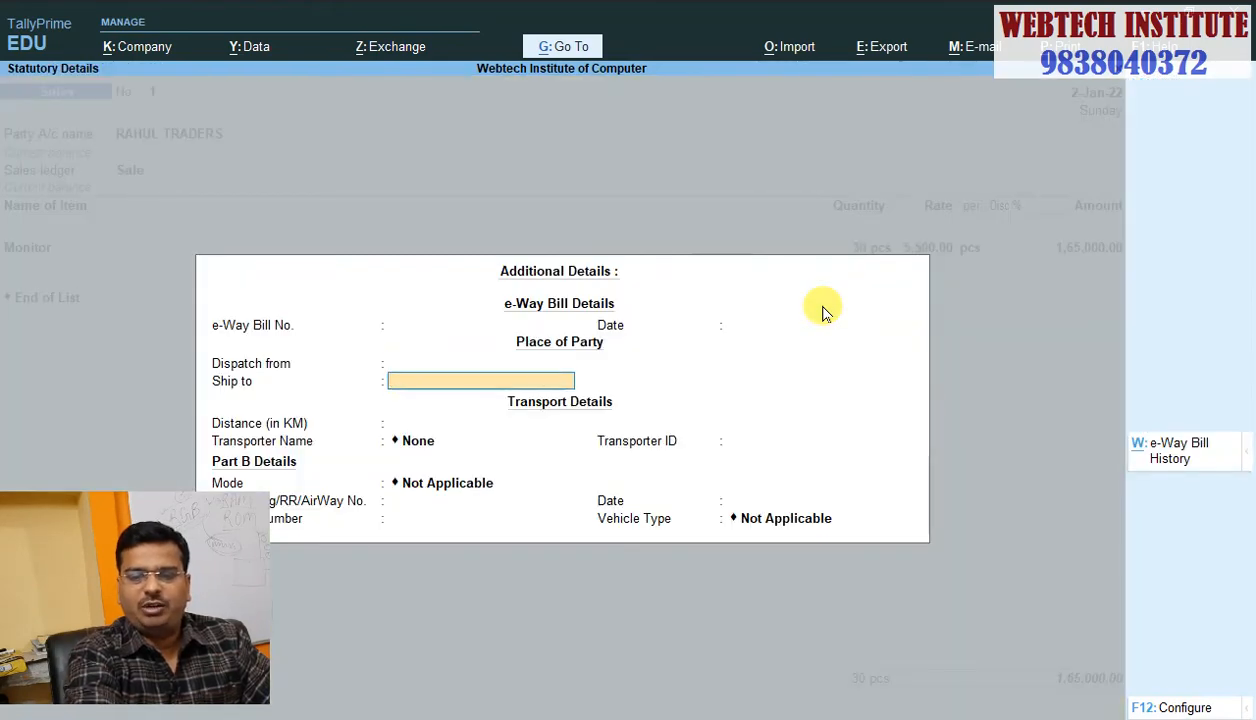
pyautogui.press('Return')
pyautogui.press('Return')
pyautogui.press('Return')
pyautogui.press('Return')
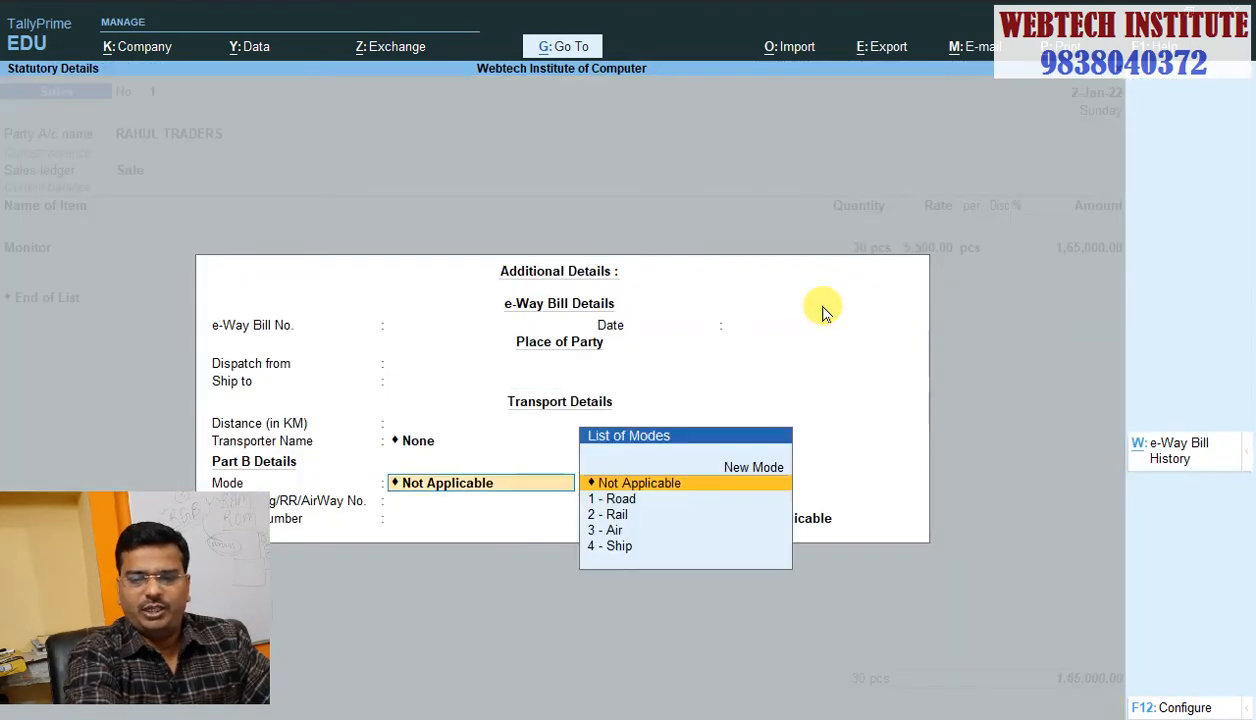
pyautogui.press('Return')
pyautogui.press('Return')
pyautogui.press('Return')
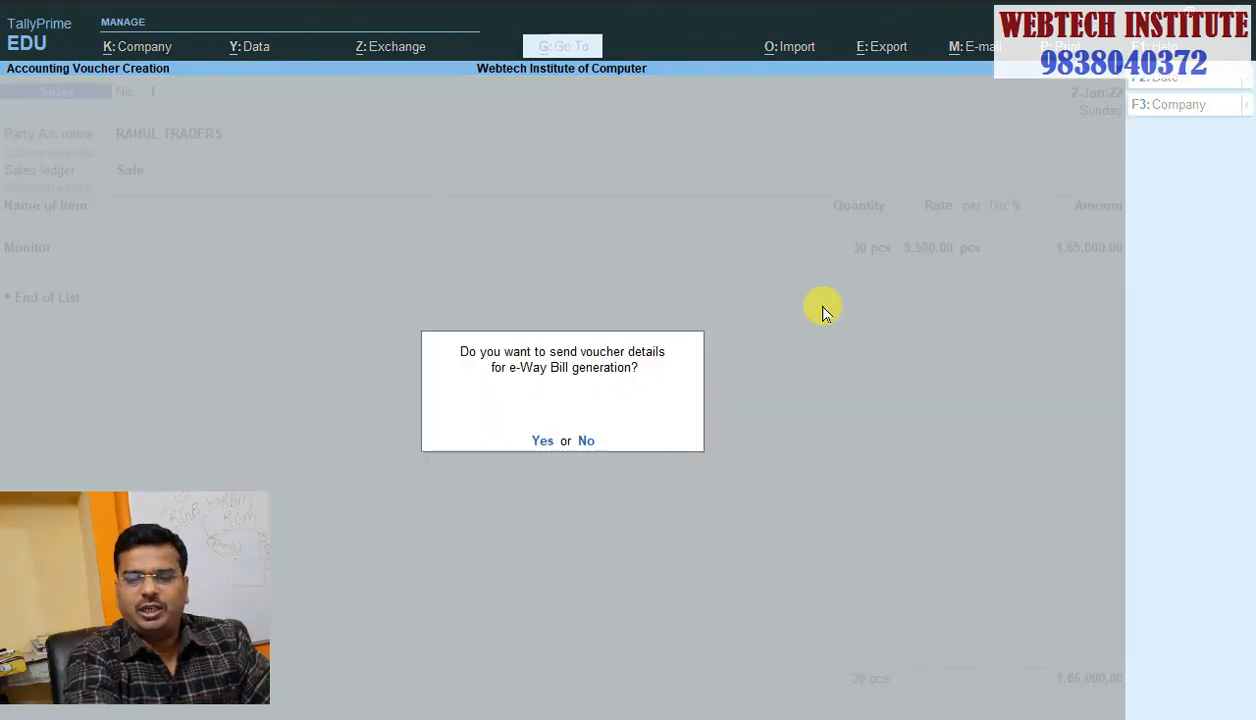
pyautogui.press('Return')
pyautogui.click(821, 306)
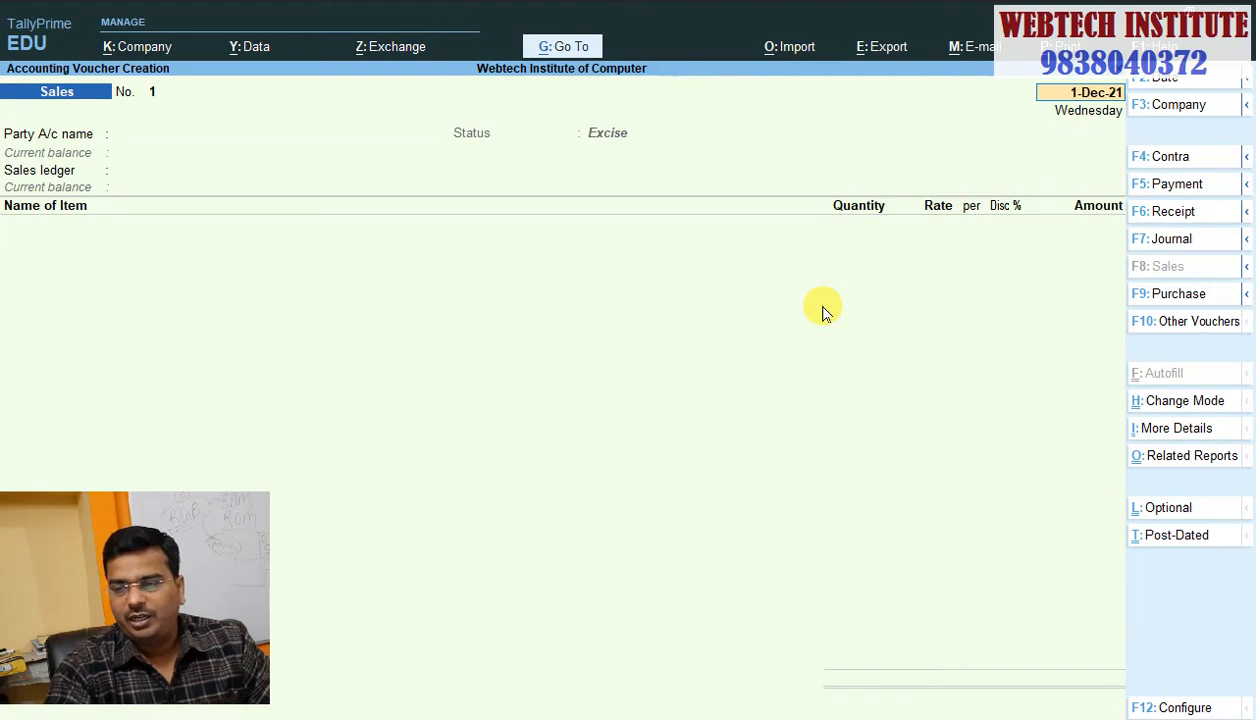
# Step: Show the inactive voucher types, then activate Receipt Note and switch to it
pyautogui.click(1180, 321)
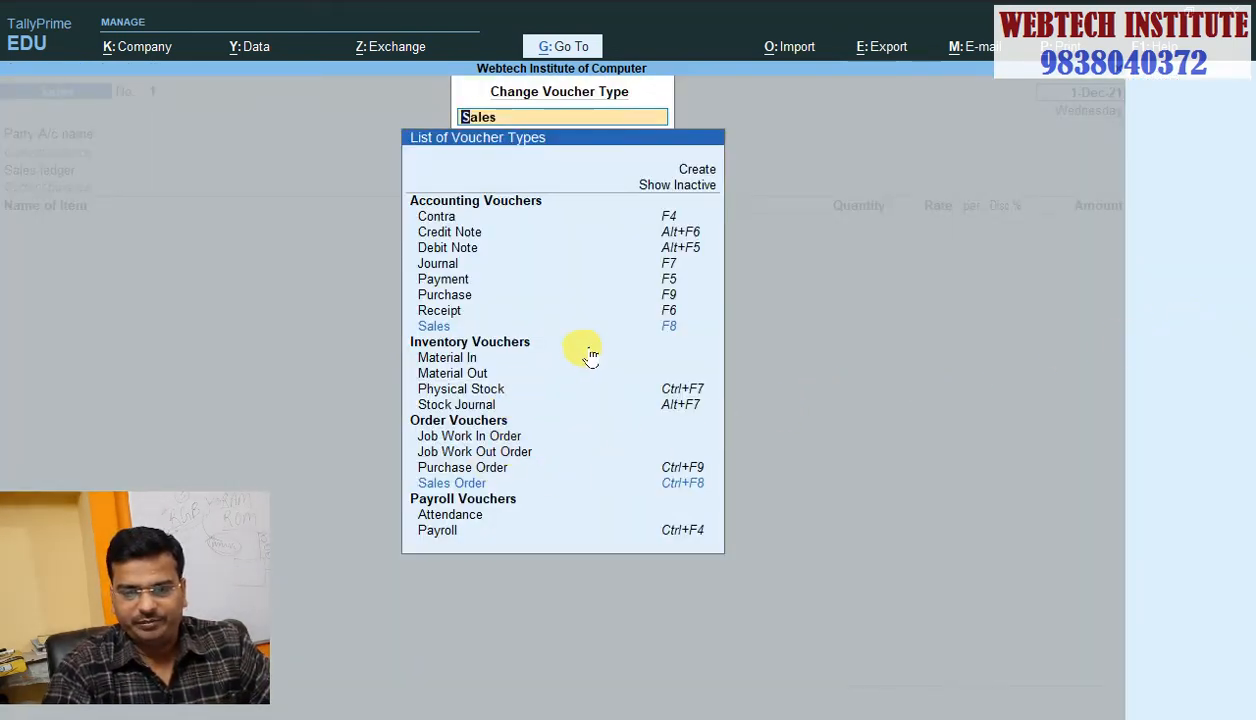
pyautogui.click(667, 190)
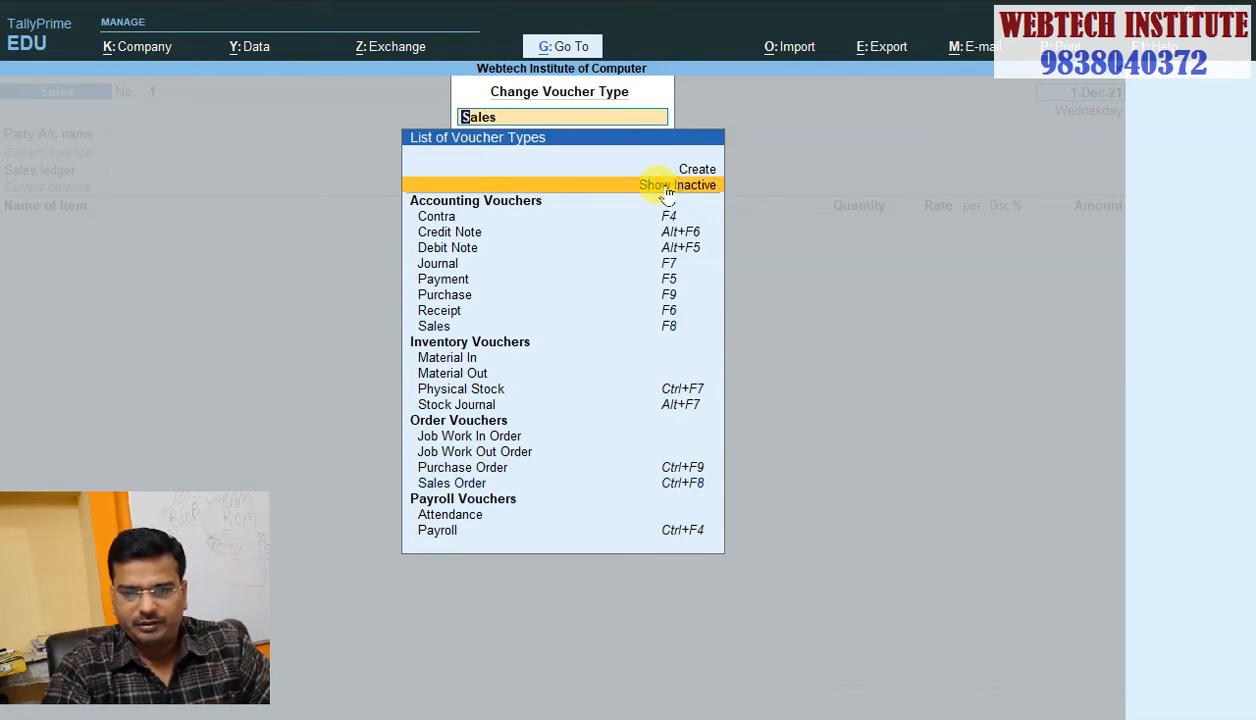
pyautogui.press('Return')
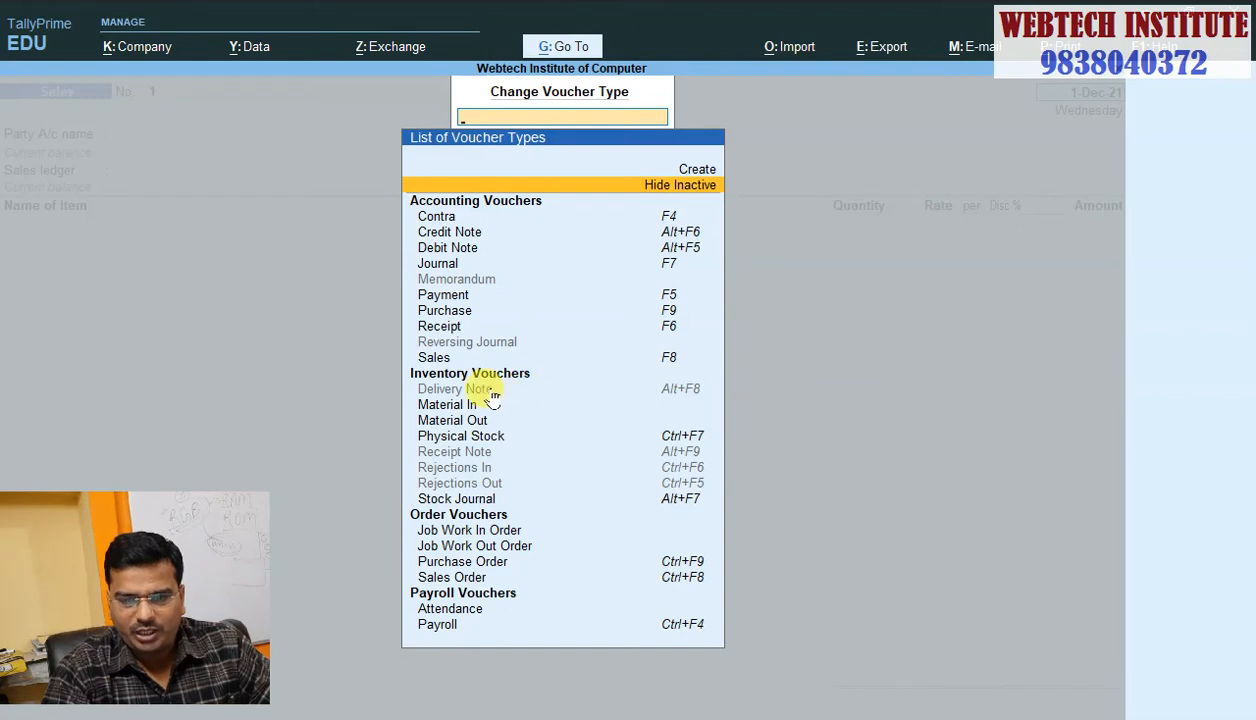
pyautogui.click(474, 456)
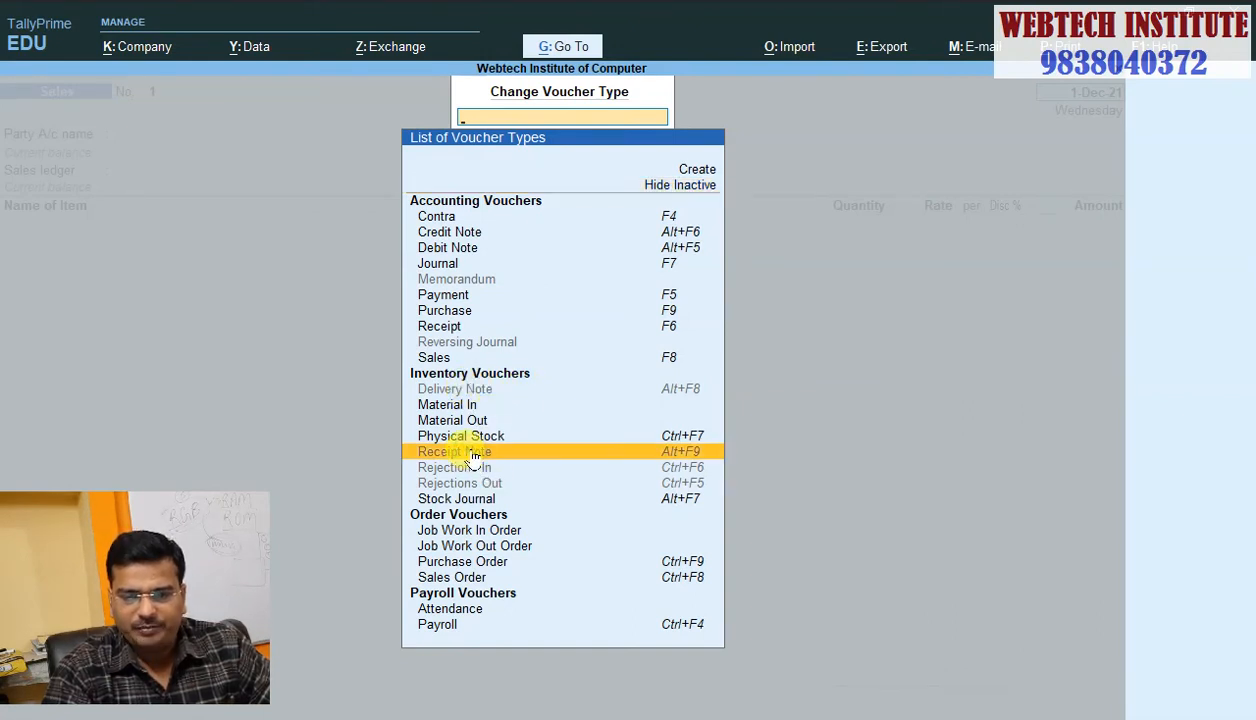
pyautogui.click(471, 452)
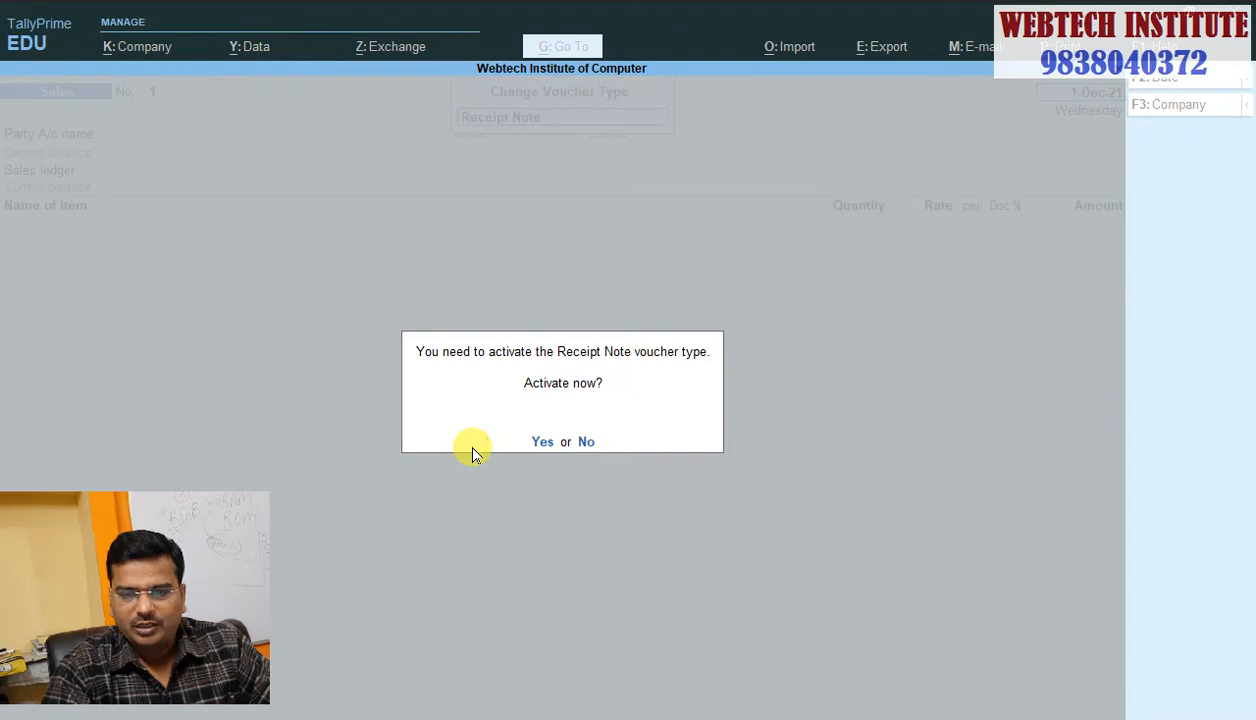
pyautogui.click(542, 444)
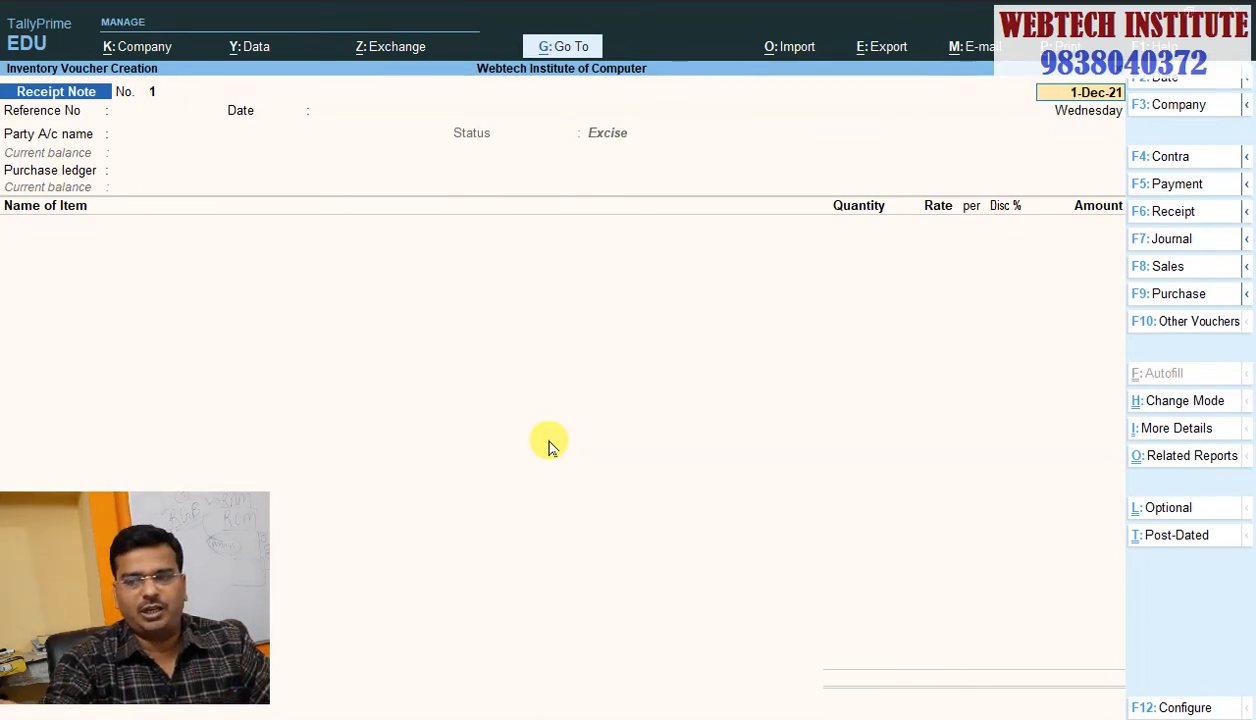
# Step: Date the receipt note 2-Dec-21 and set its reference number to 5544 with reference date 2-Dec-21
pyautogui.write('2.')
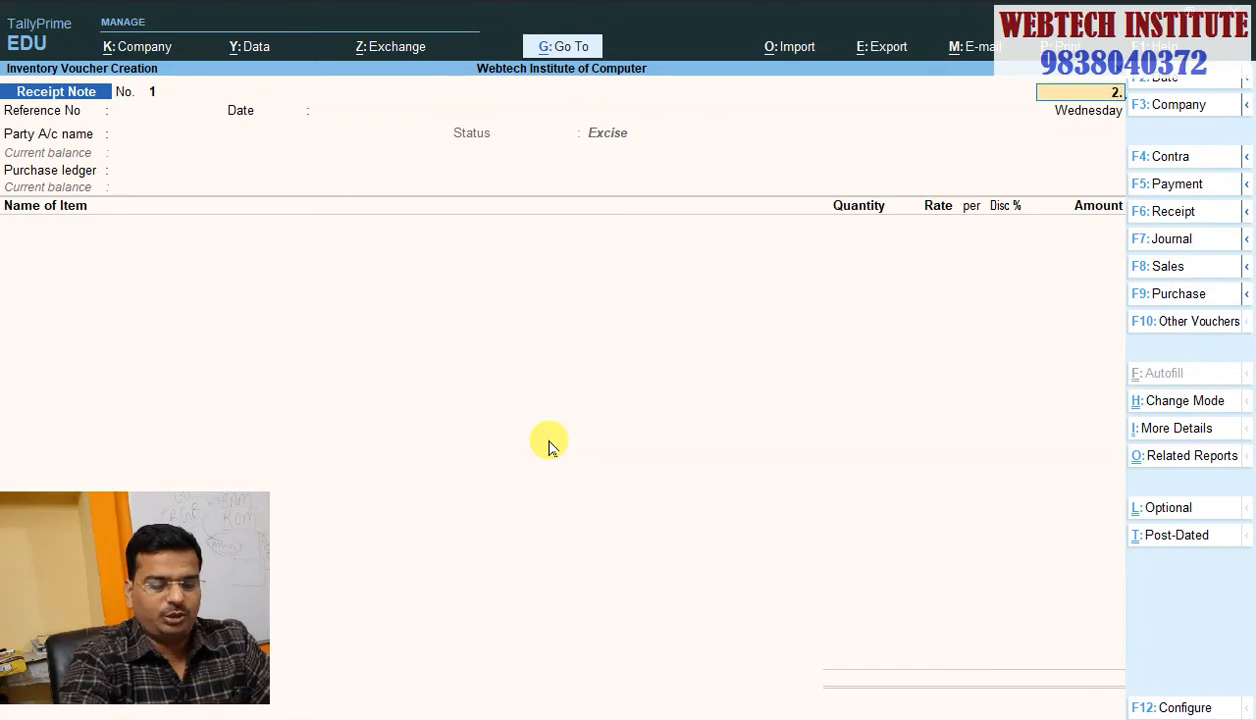
pyautogui.write('12')
pyautogui.press('Return')
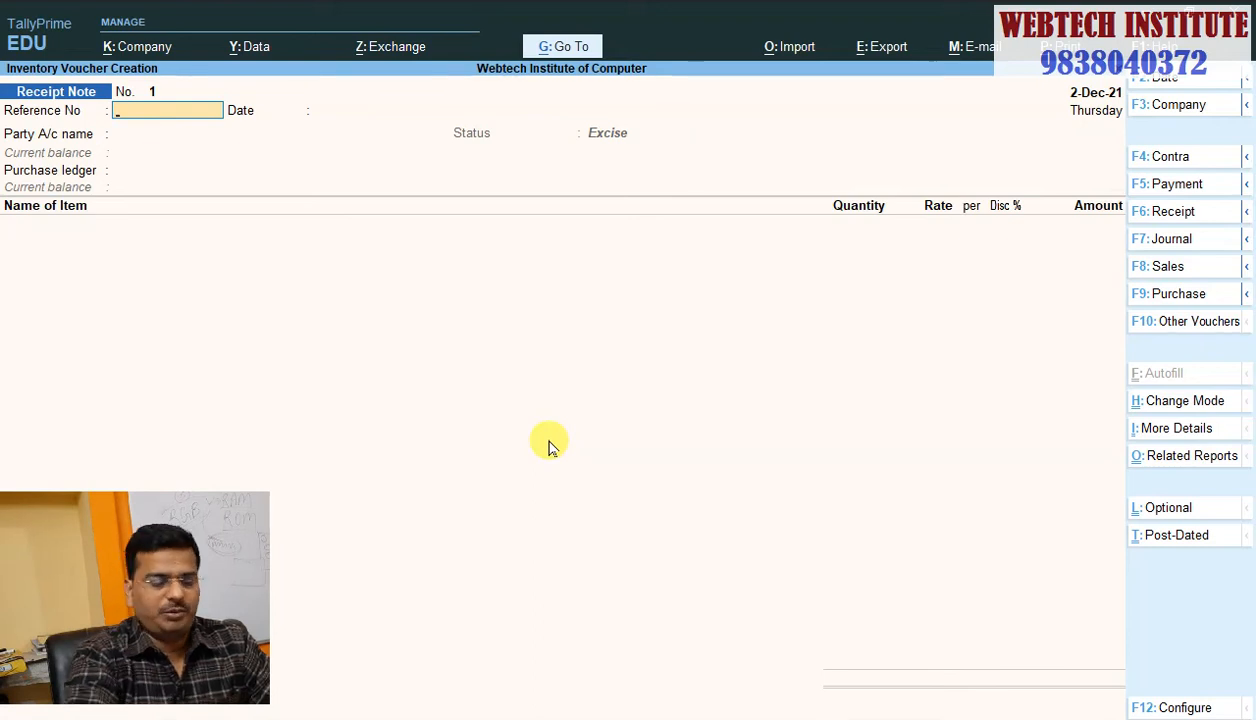
pyautogui.write('5544')
pyautogui.press('Return')
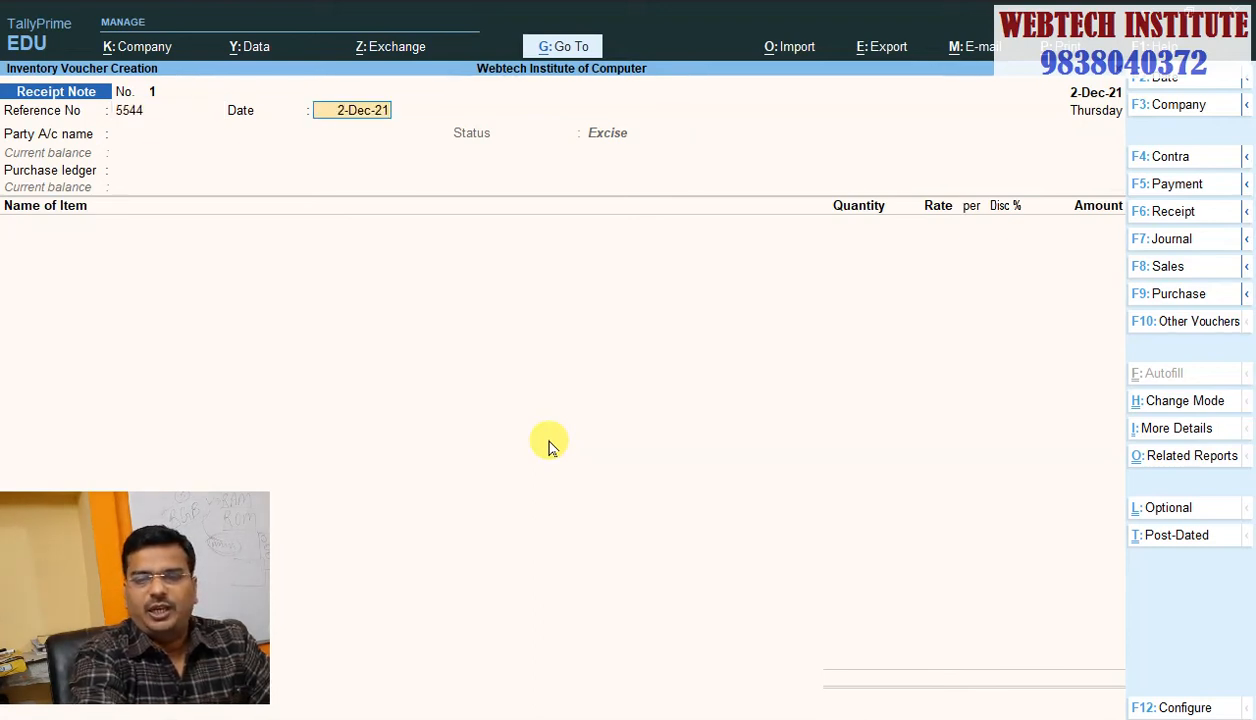
pyautogui.press('Return')
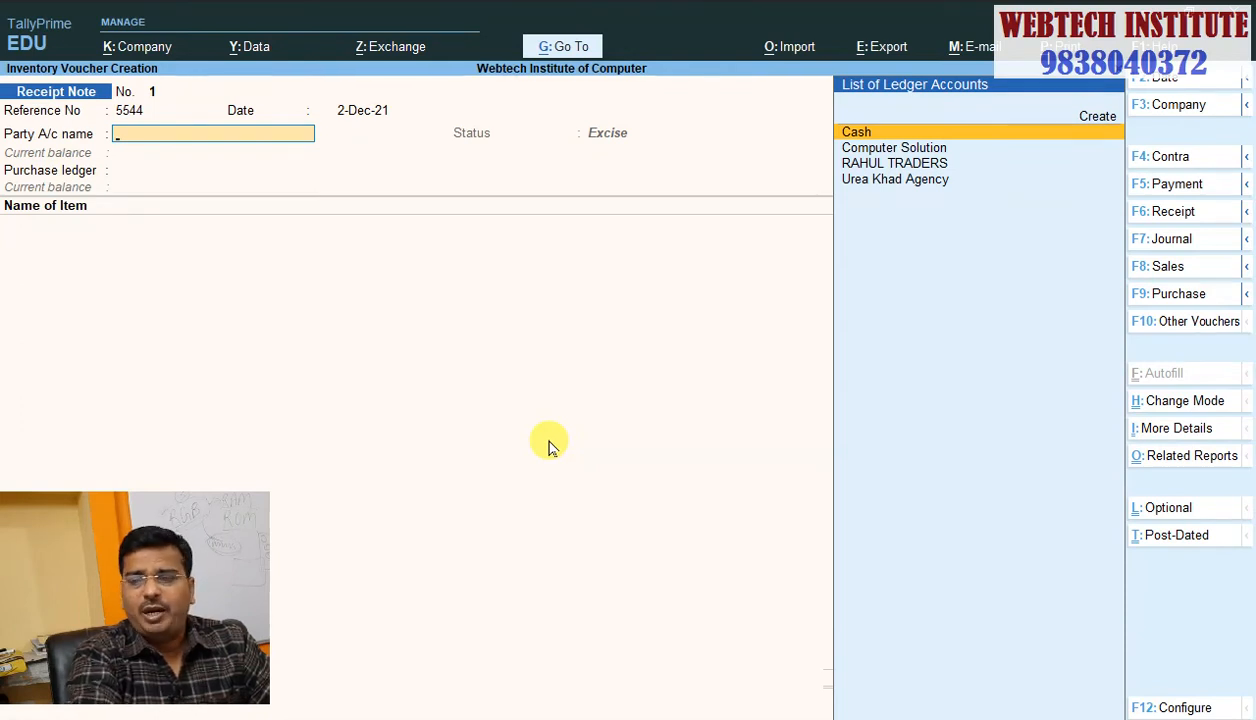
# Step: Choose Computer Solution as the receipt note's party, with order number Not Applicable and blank payment terms, other references and delivery terms
pyautogui.press('Down')
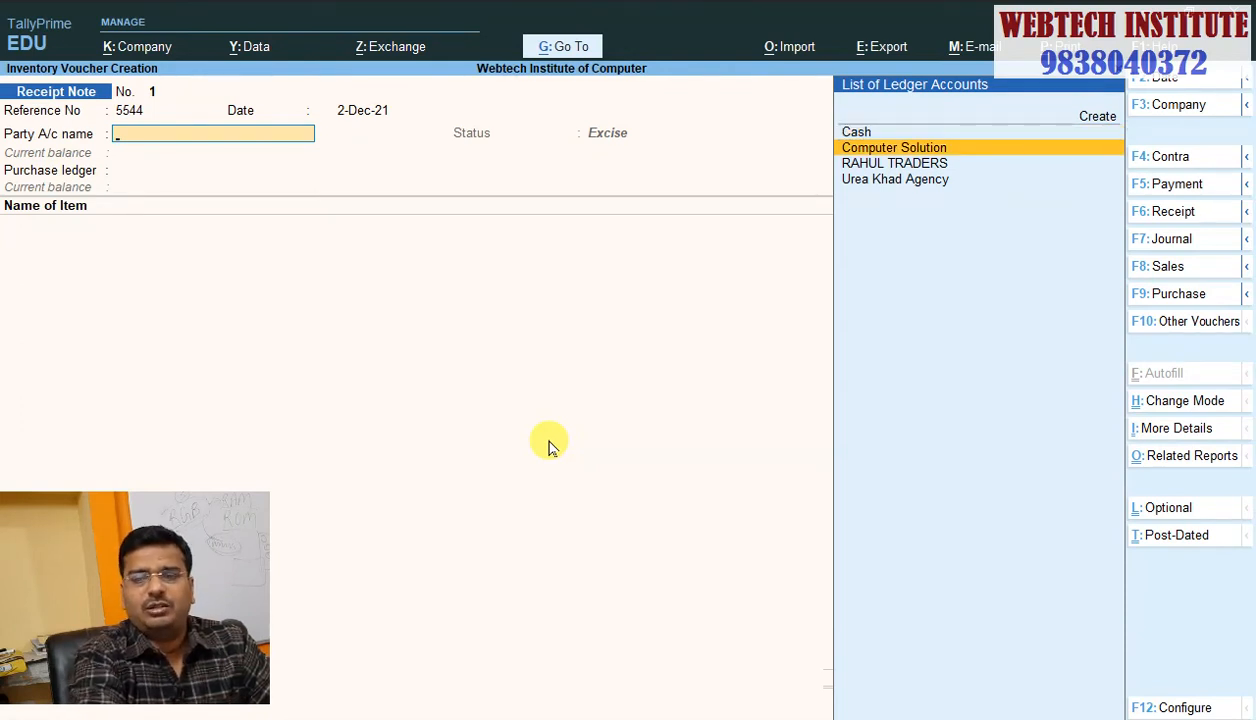
pyautogui.press('Return')
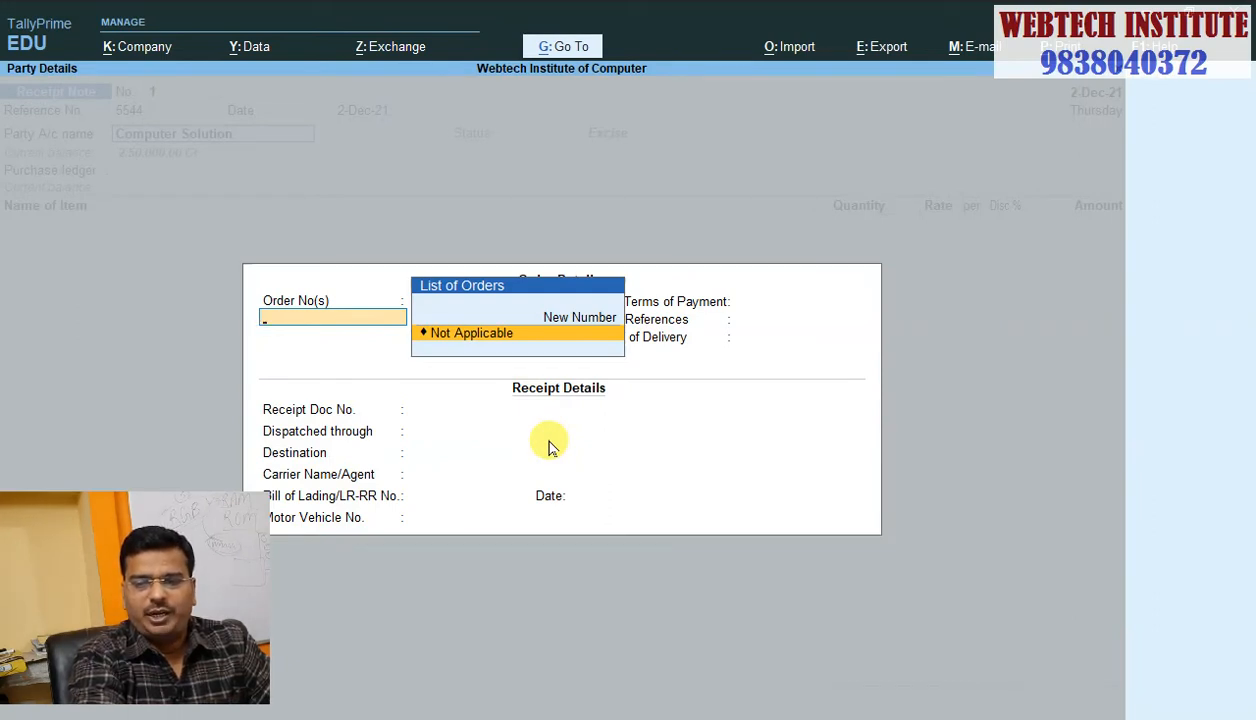
pyautogui.press('Return')
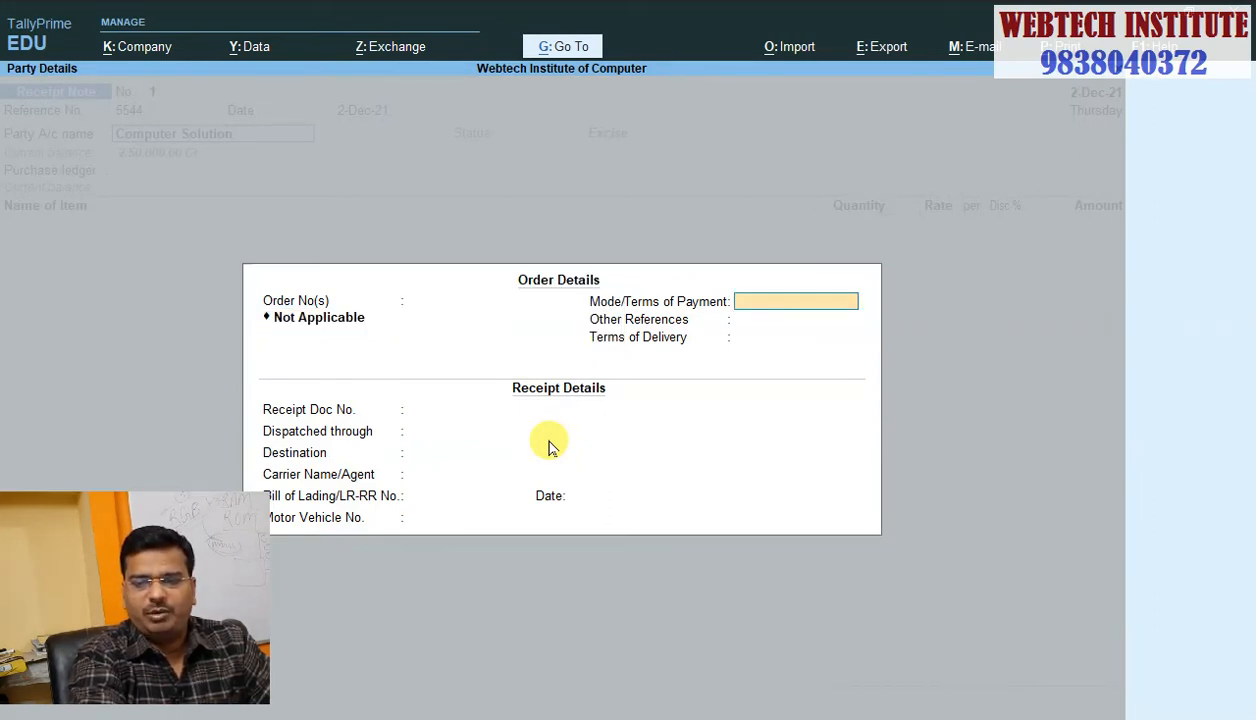
pyautogui.press('Return')
pyautogui.press('Return')
pyautogui.press('Return')
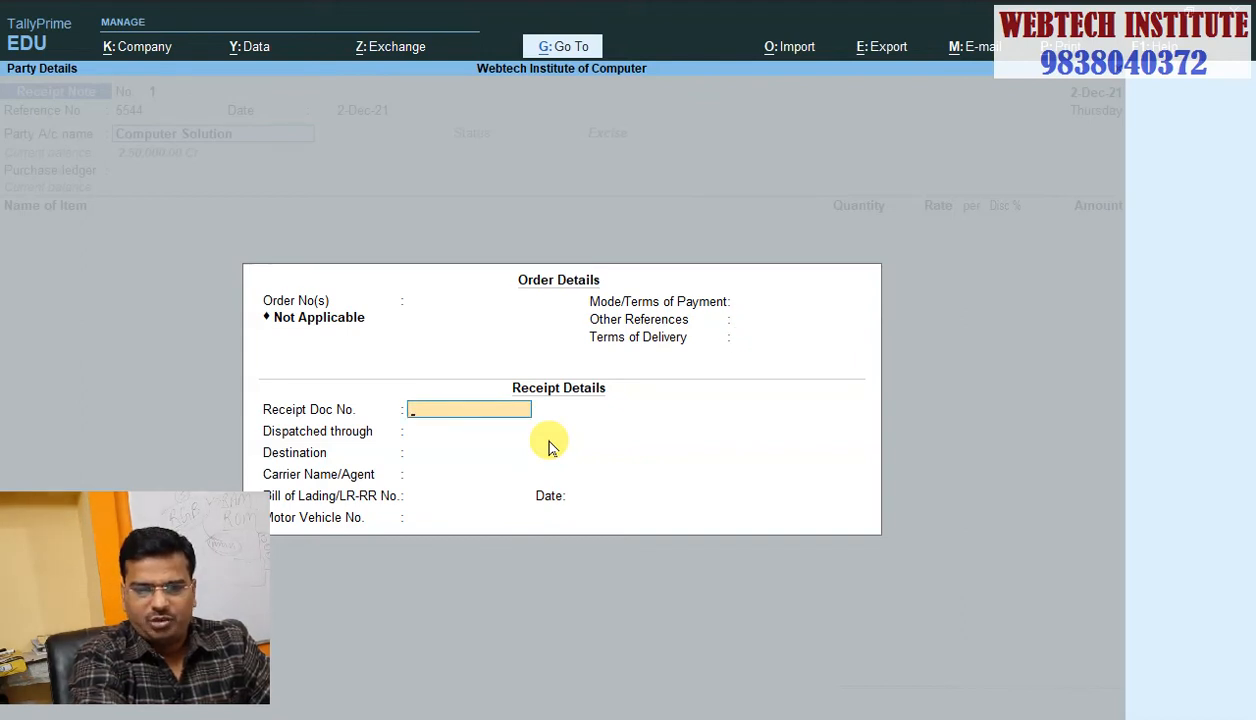
# Step: Set the receipt document number to 2121 and dispatched through to 5, leaving destination, carrier, bill of lading and vehicle blank
pyautogui.write('2121')
pyautogui.press('Return')
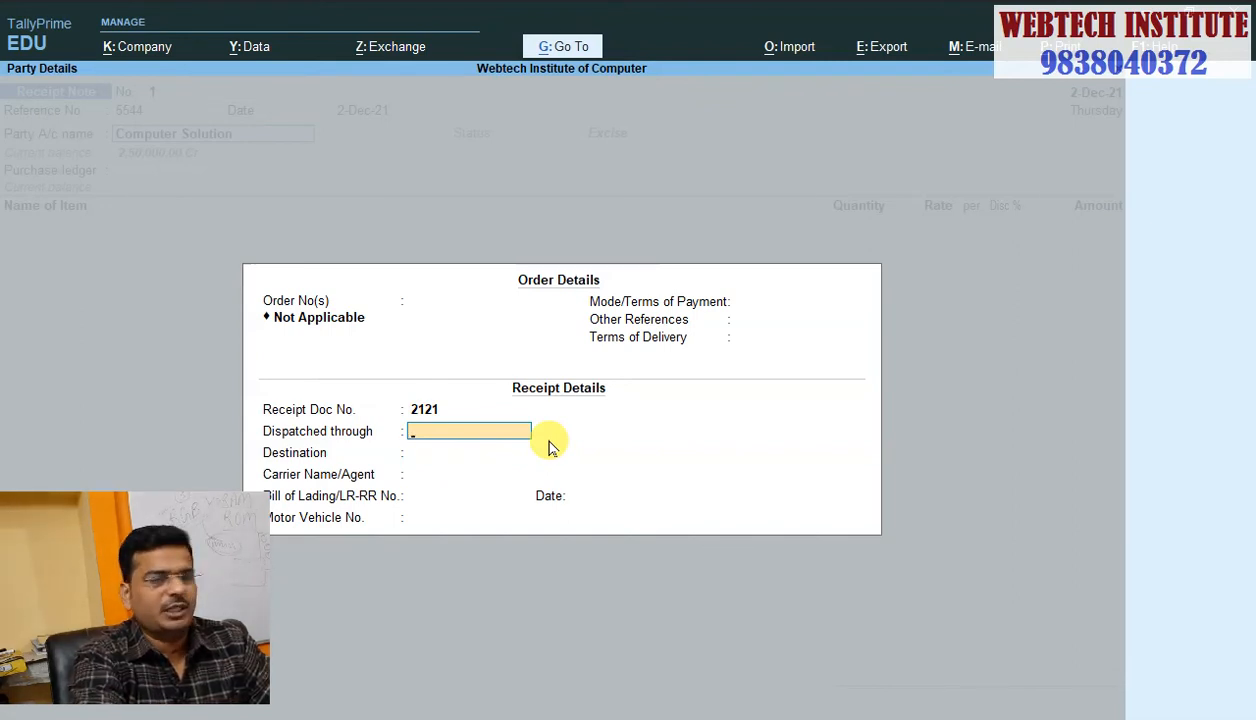
pyautogui.press('Return')
pyautogui.press('Return')
pyautogui.press('Return')
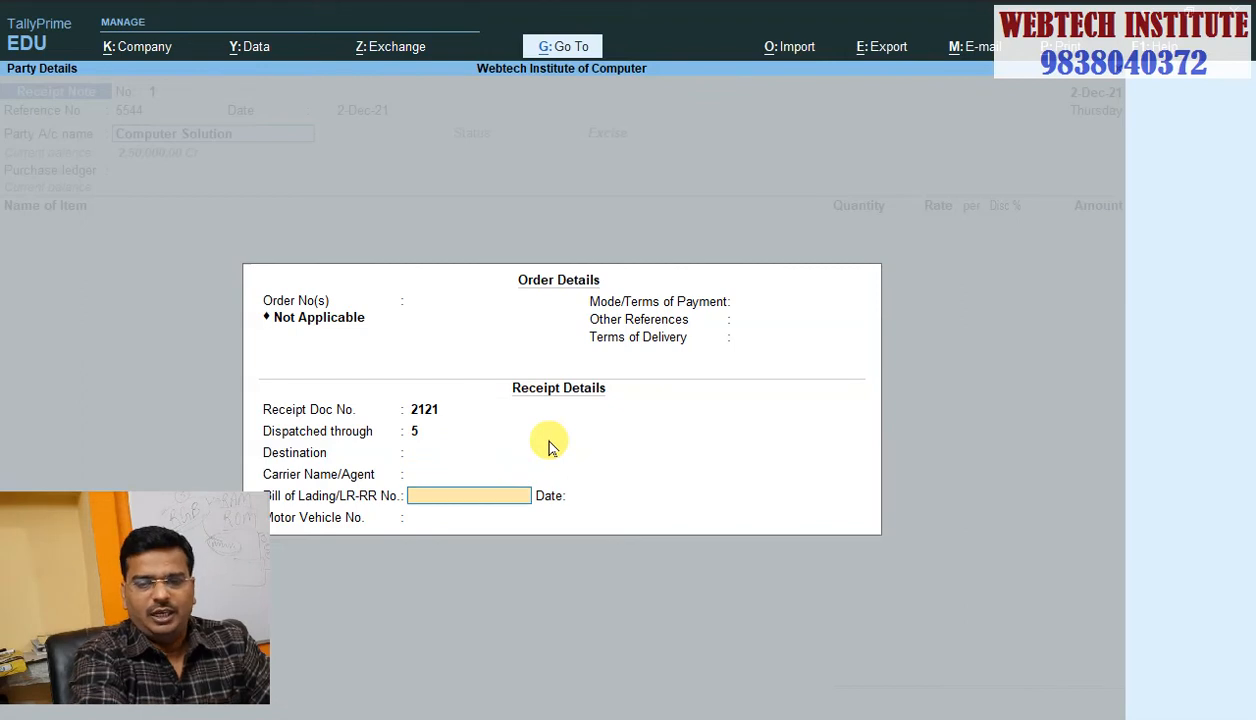
pyautogui.press('BackSpace')
pyautogui.press('Return')
pyautogui.press('Return')
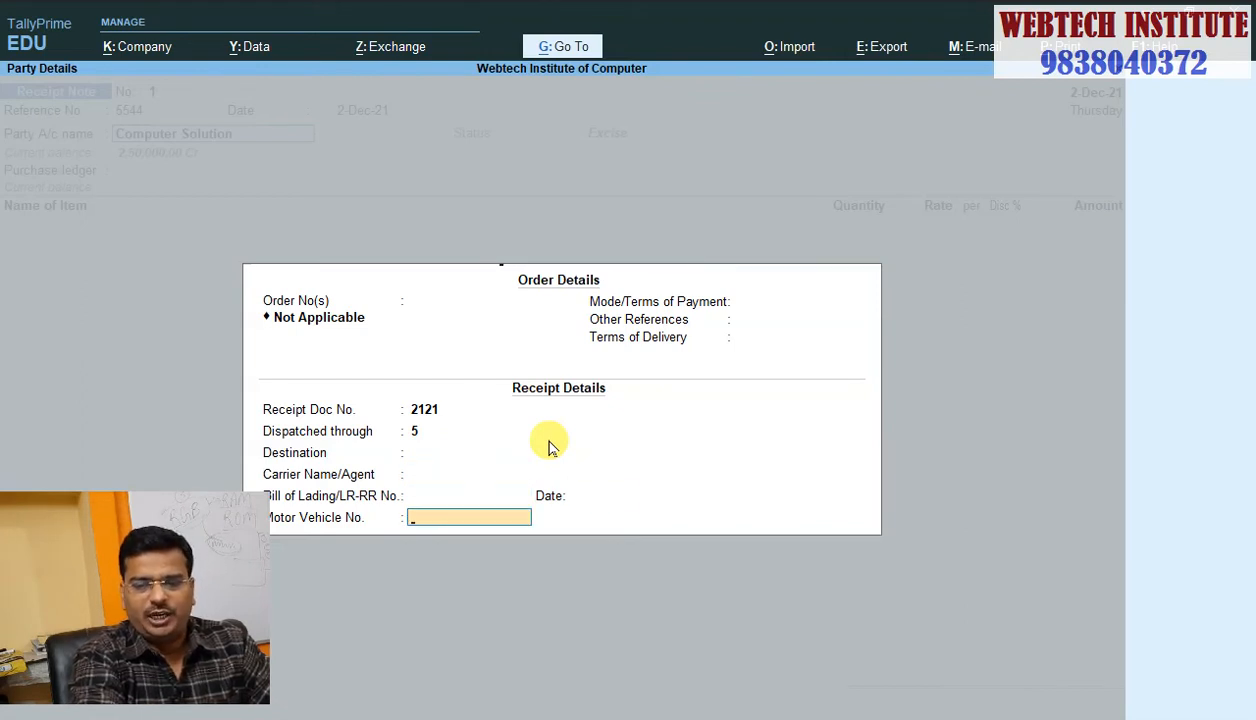
pyautogui.press('Return')
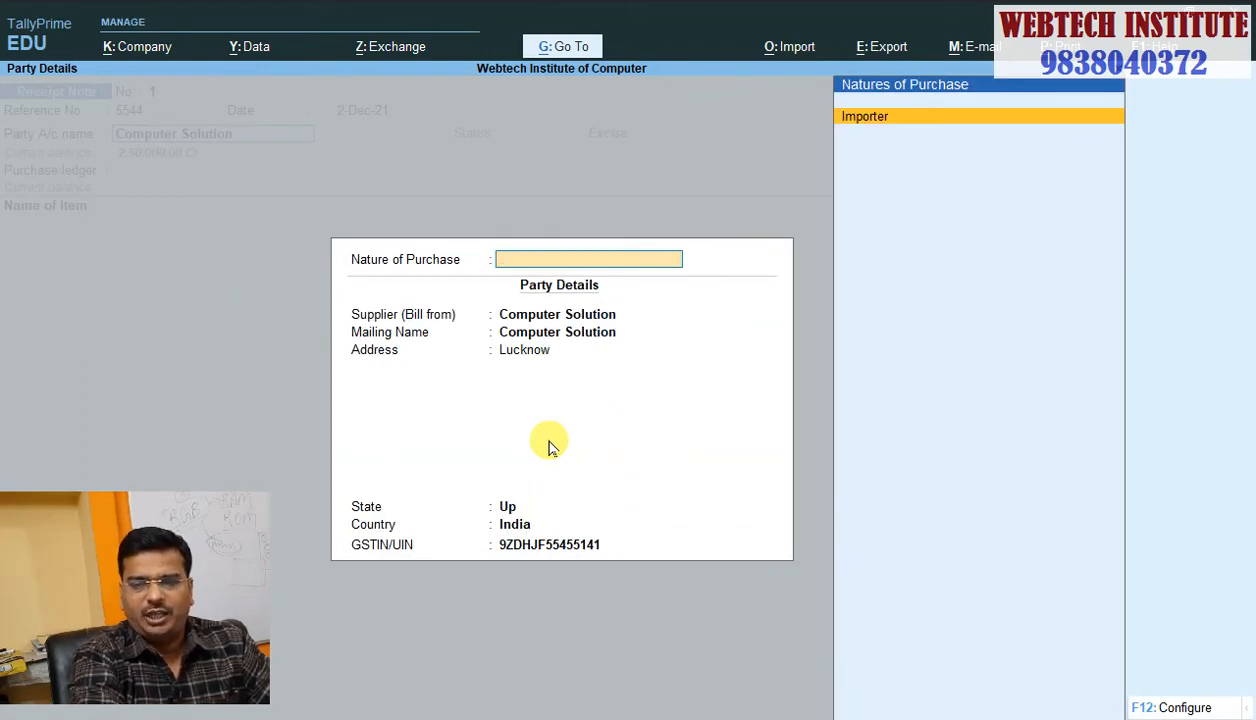
# Step: Set the nature of purchase to Importer and accept Computer Solution's existing supplier details
pyautogui.press('Return')
pyautogui.press('Return')
pyautogui.press('Return')
pyautogui.press('Return')
pyautogui.press('Return')
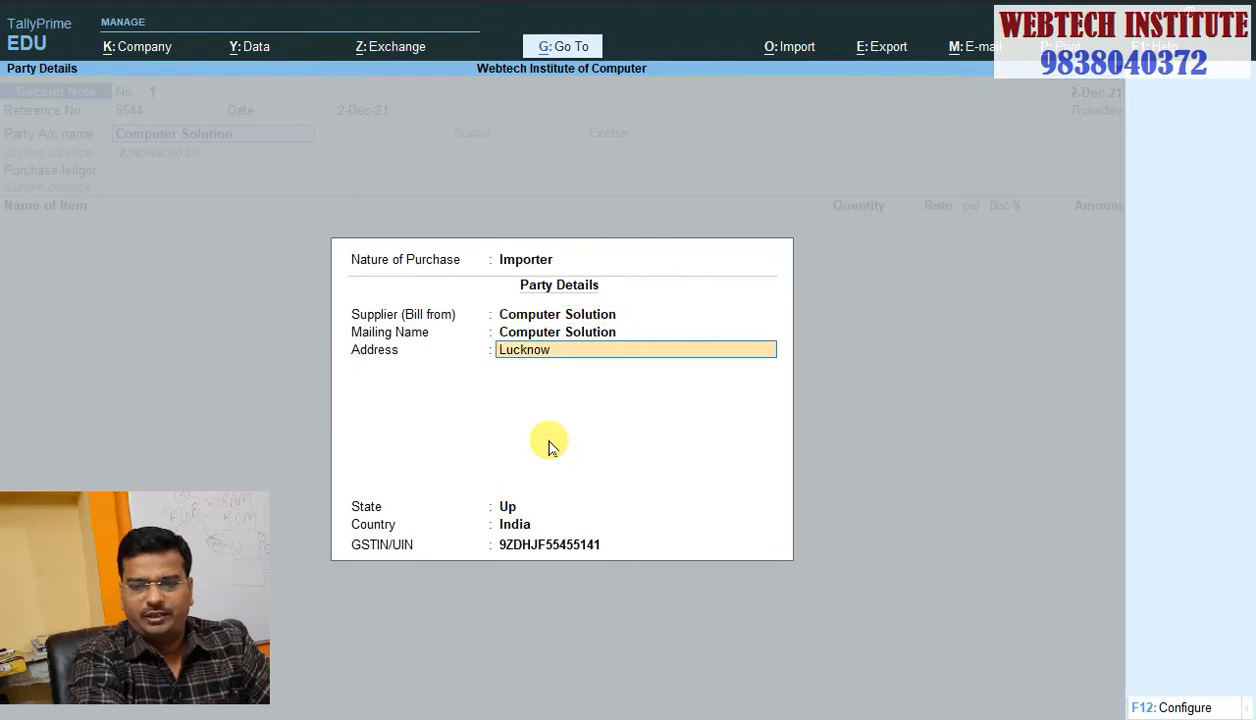
pyautogui.press('Return')
pyautogui.press('Return')
pyautogui.press('Return')
pyautogui.press('Return')
pyautogui.press('Return')
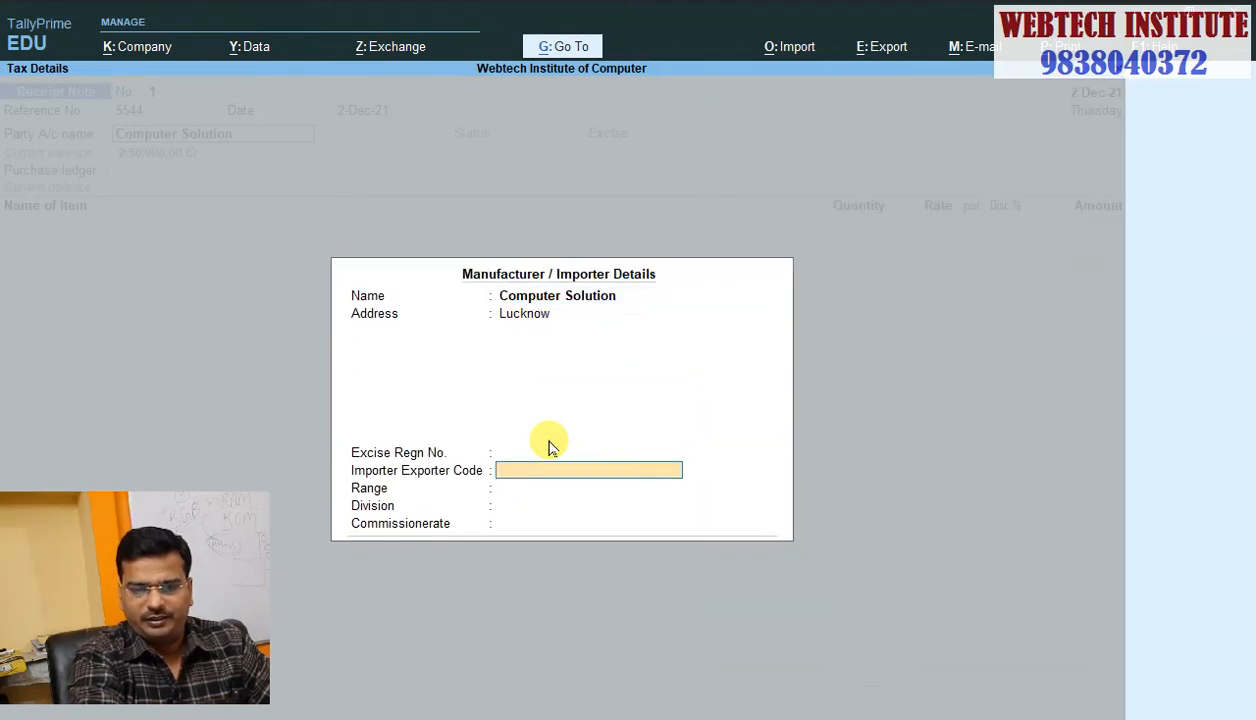
# Step: Leave the importer code, range, division and commissionerate blank, and choose Purchase as the receipt note's purchase ledger
pyautogui.press('Return')
pyautogui.press('Return')
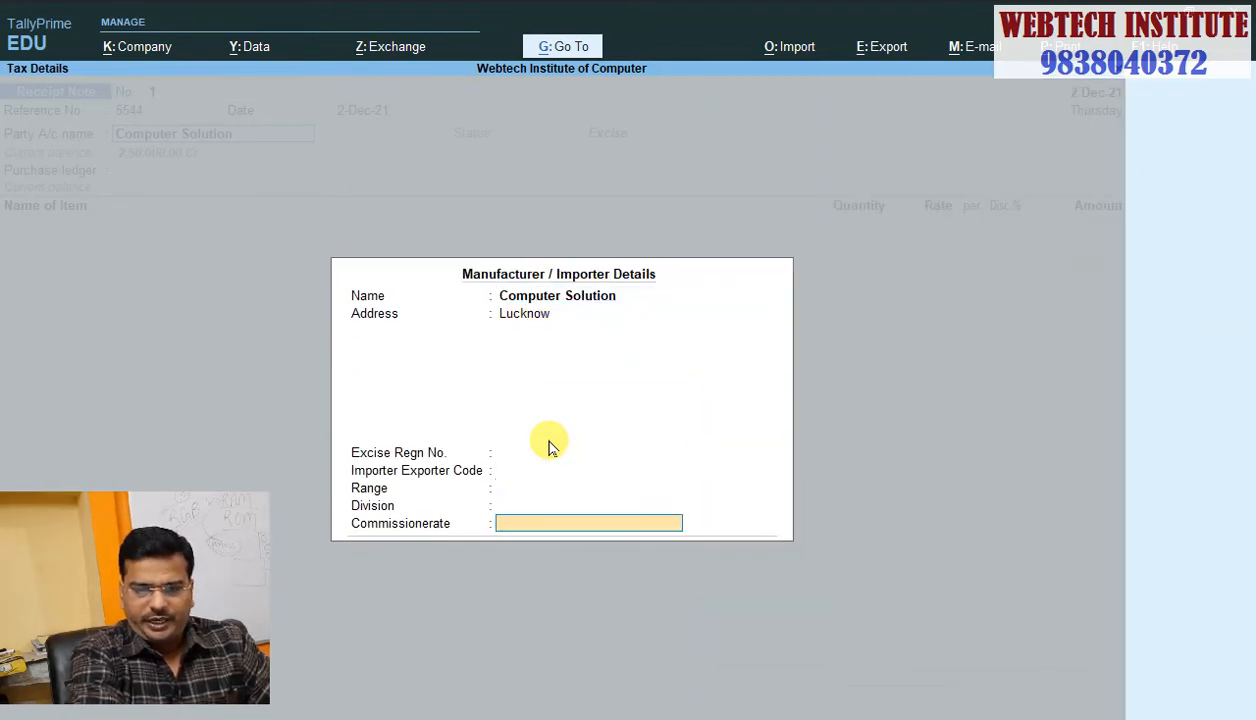
pyautogui.press('Return')
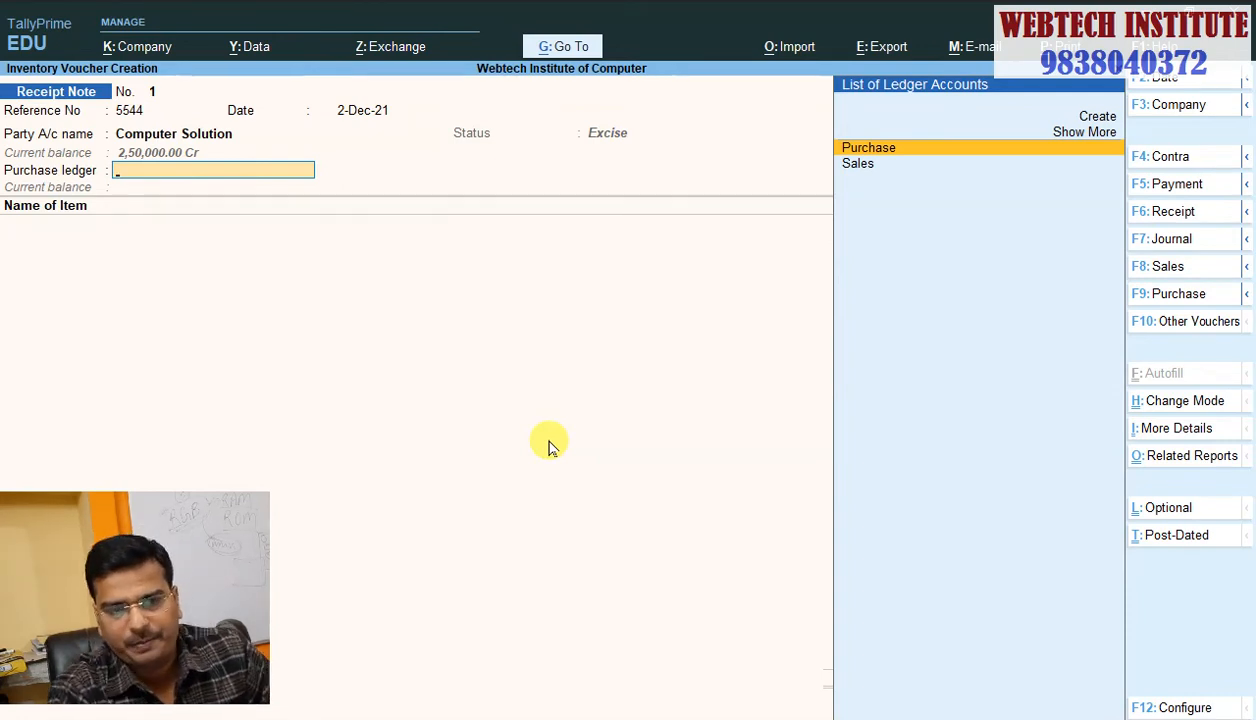
pyautogui.press('Return')
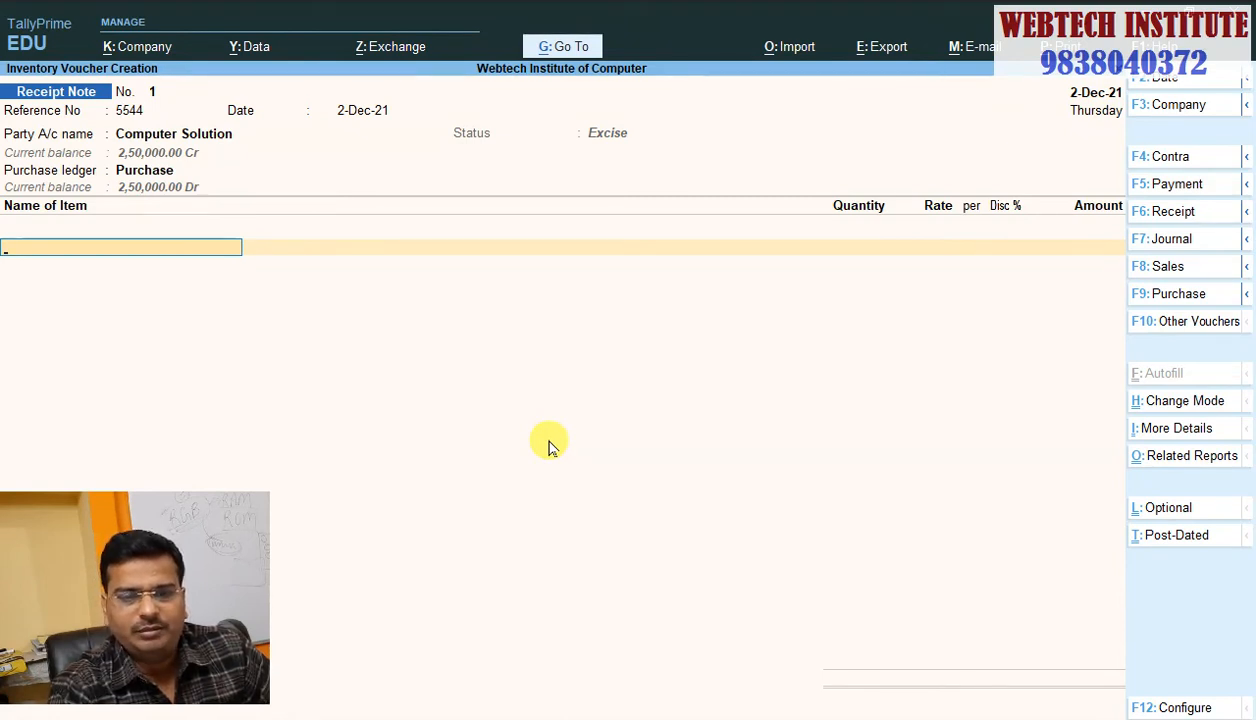
# Step: Add the Monitor stock item to the receipt note with tracking number 5544 and order number Not Applicable
pyautogui.press('space')
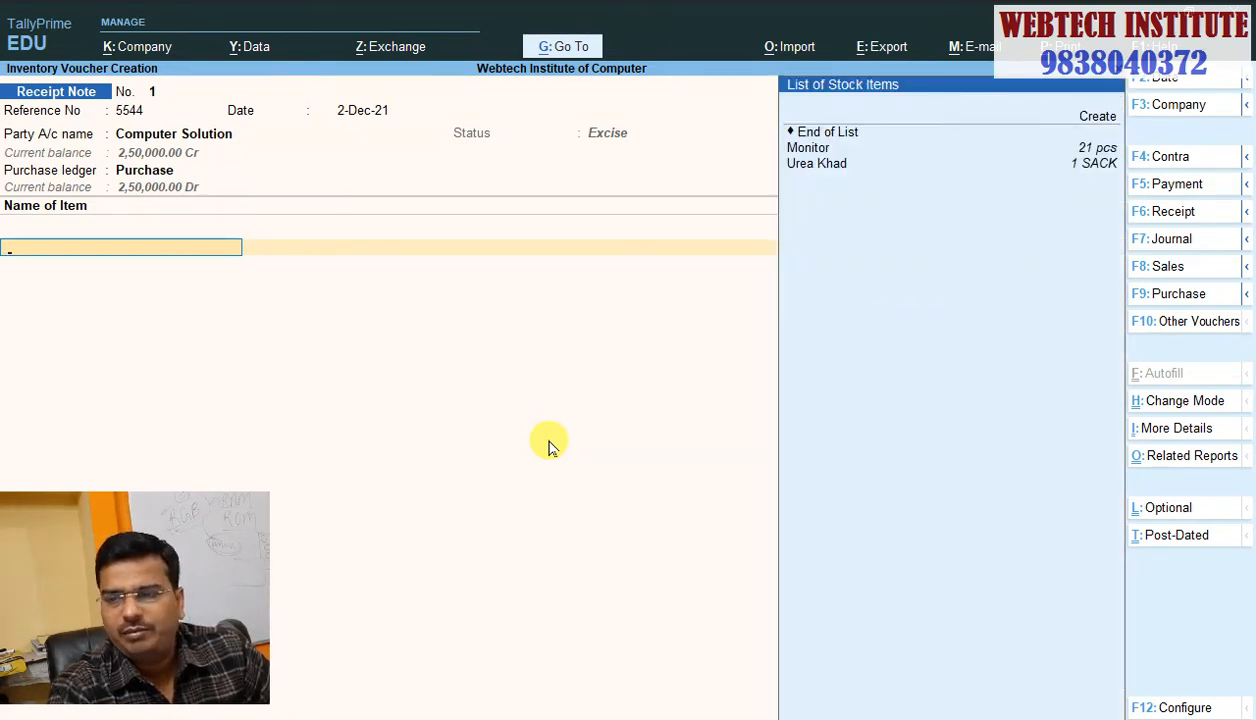
pyautogui.press('Down')
pyautogui.press('Down')
pyautogui.press('Down')
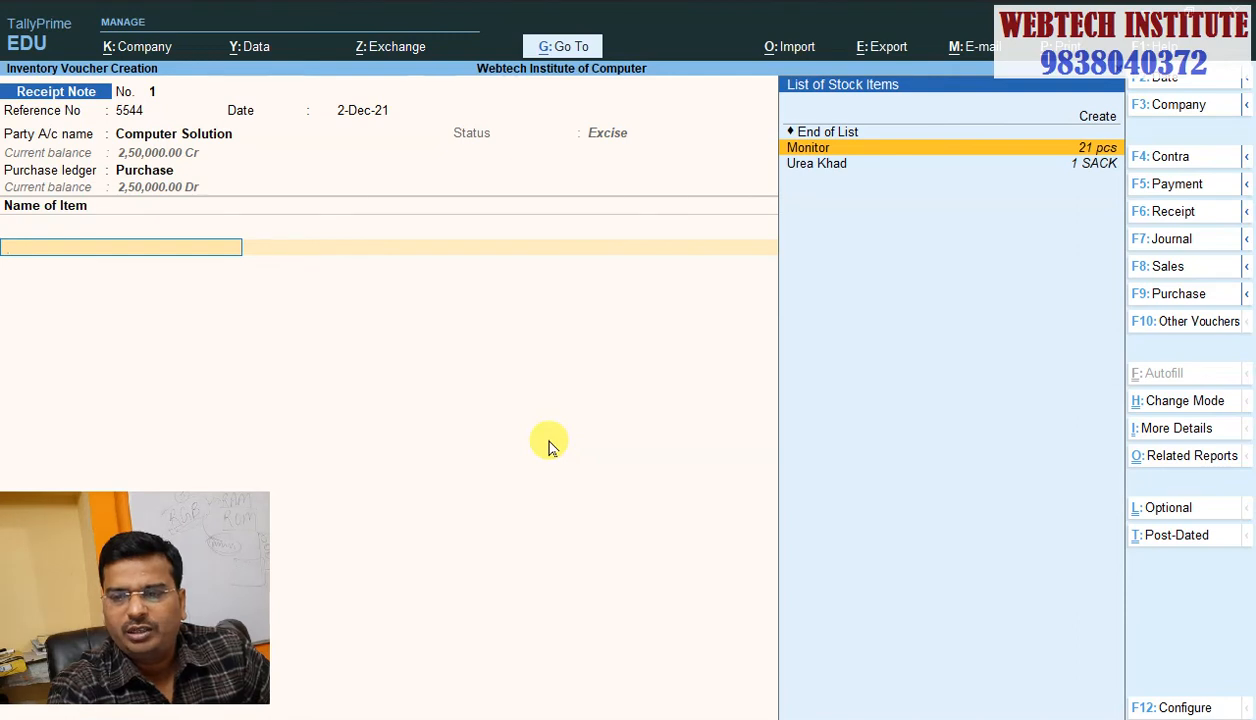
pyautogui.press('Return')
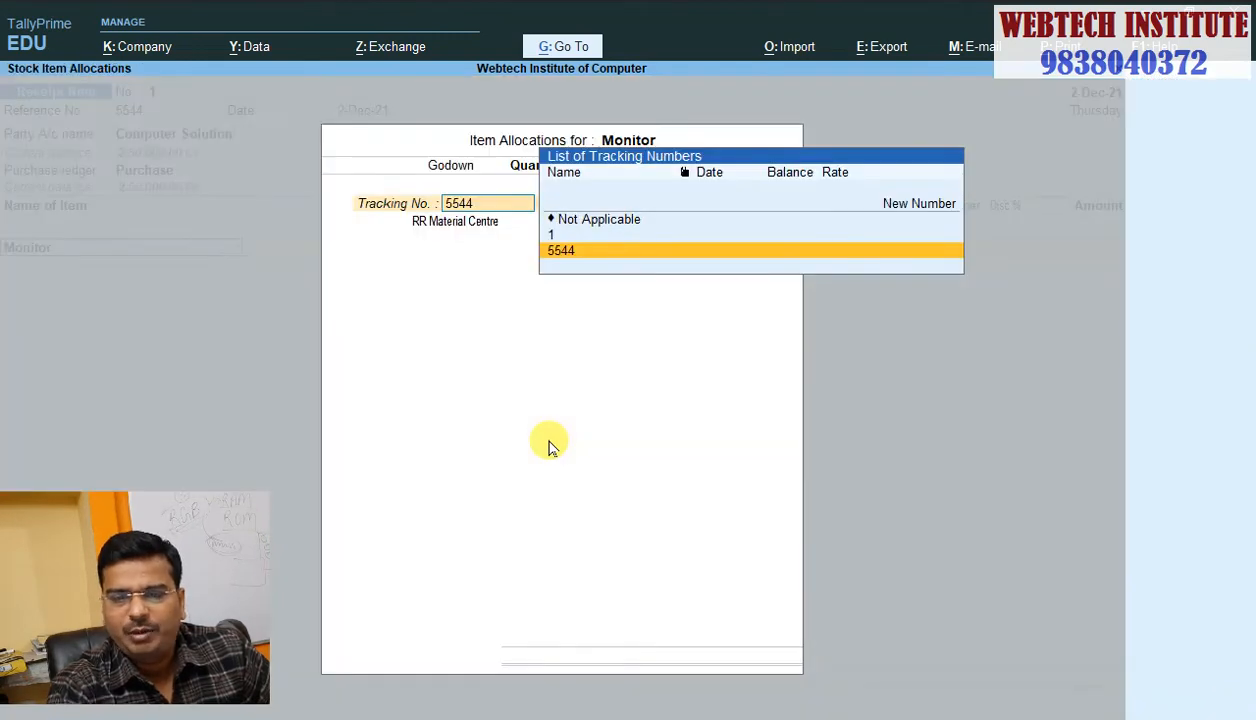
pyautogui.press('Return')
pyautogui.press('Return')
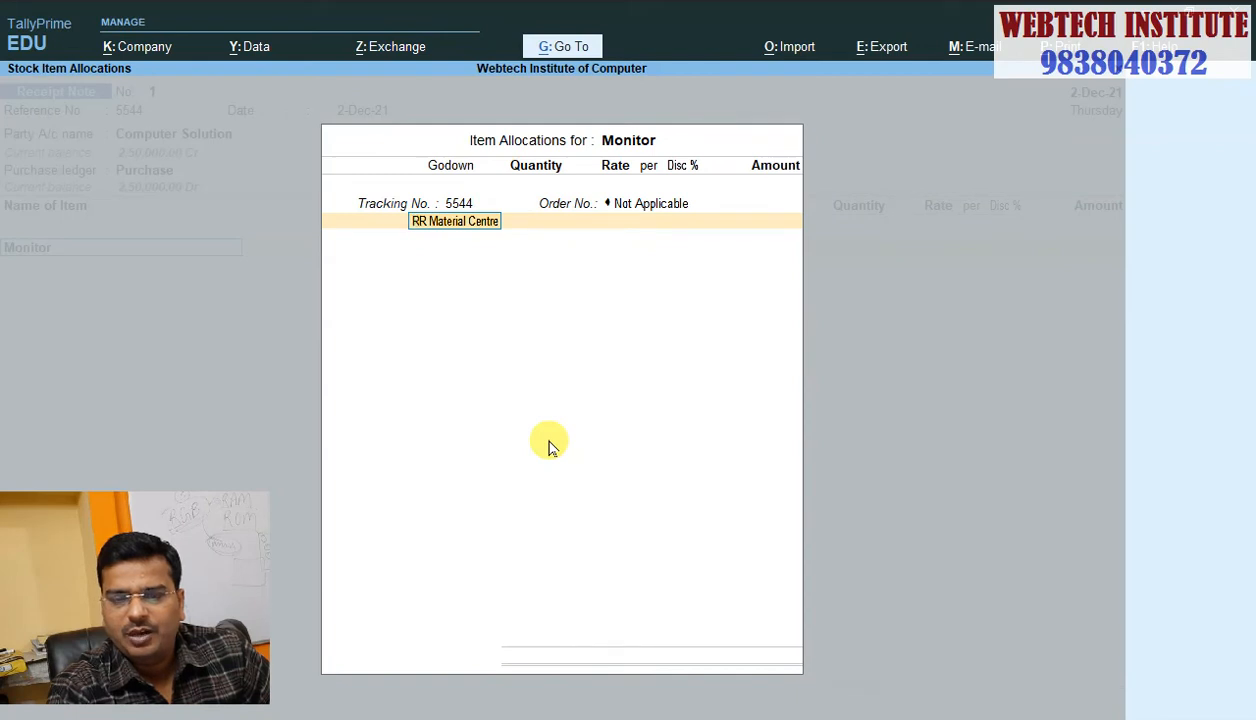
# Step: Allocate 50 pcs of Monitor to the RR Material Centre godown at a rate of 5,000.00 per pcs
pyautogui.press('Return')
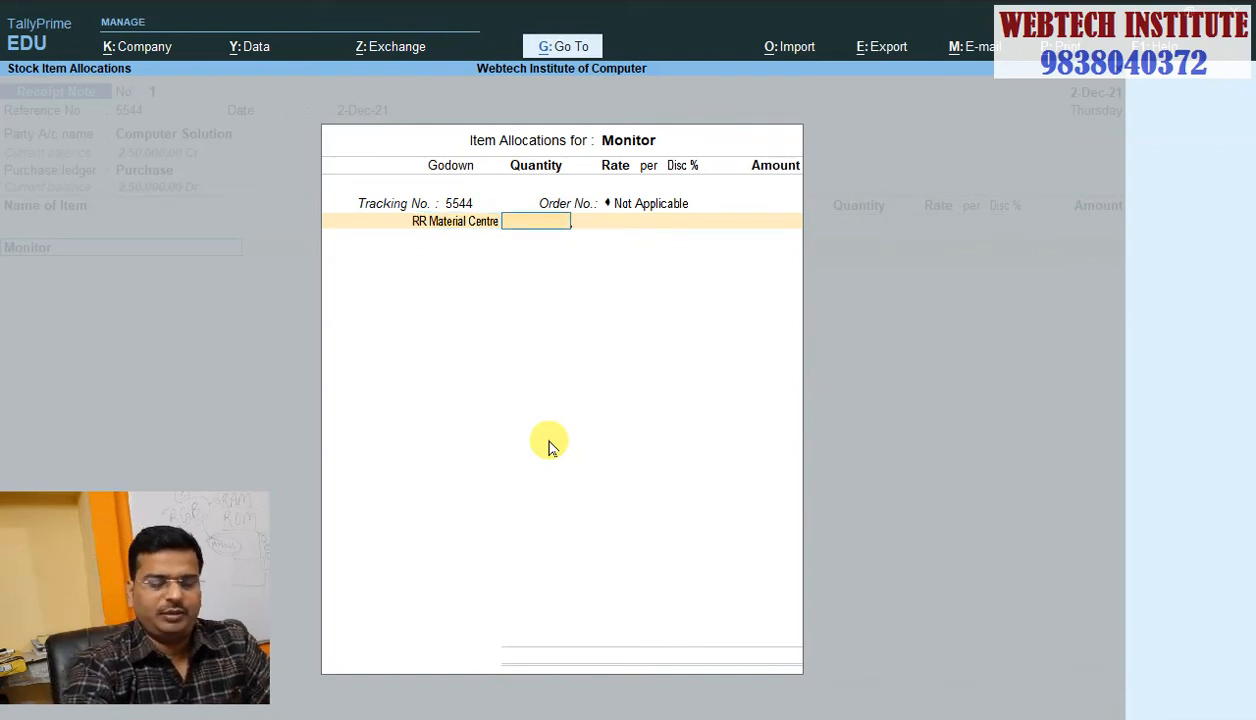
pyautogui.write('50')
pyautogui.press('Return')
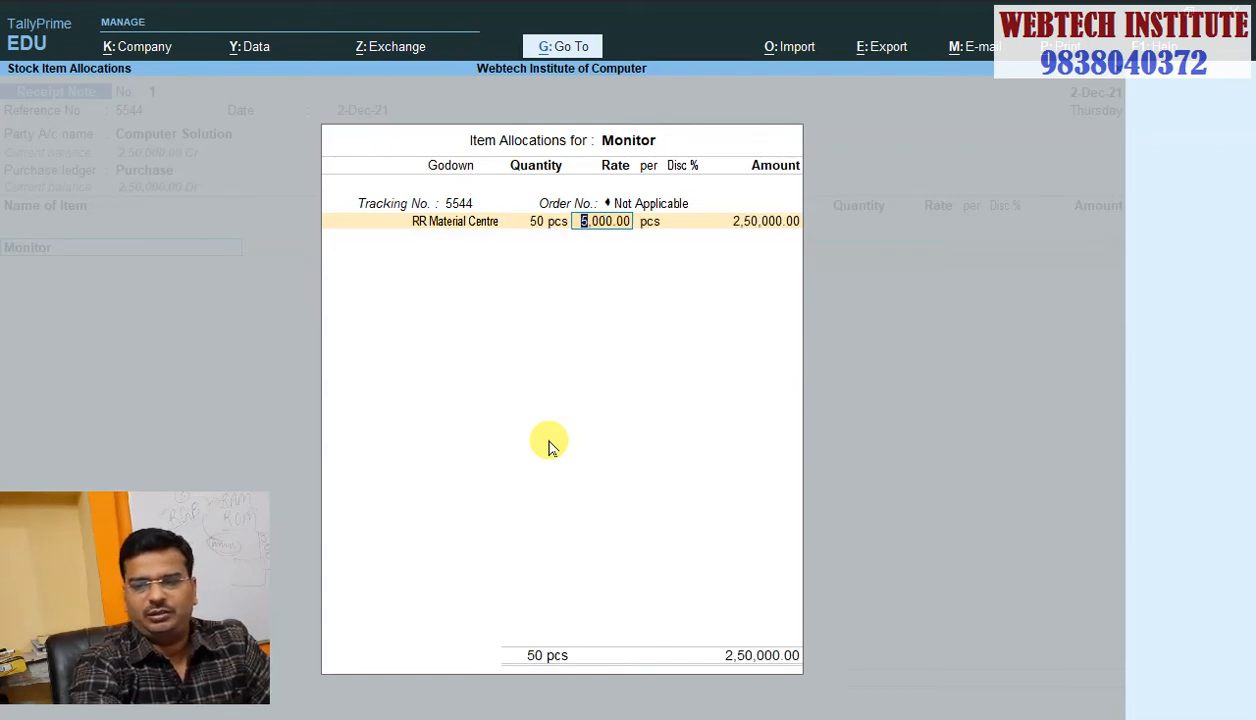
pyautogui.press('Return')
pyautogui.press('Return')
pyautogui.press('Return')
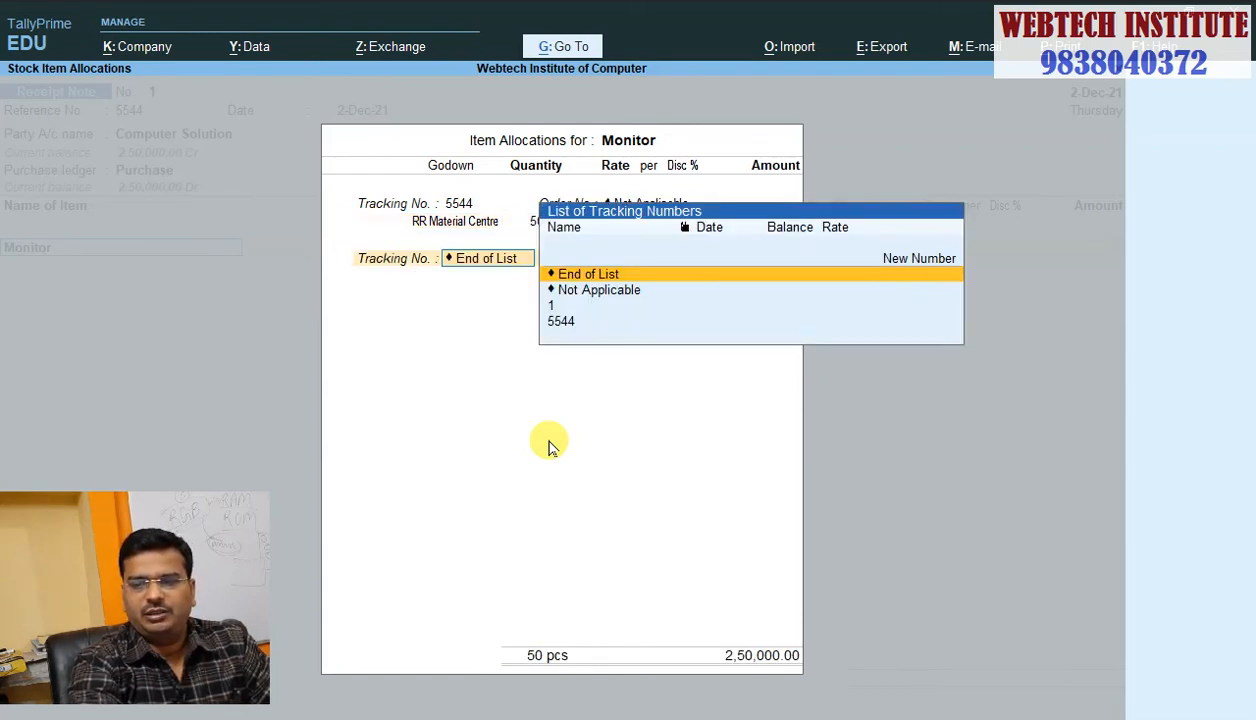
pyautogui.press('Down')
pyautogui.press('Down')
pyautogui.press('Down')
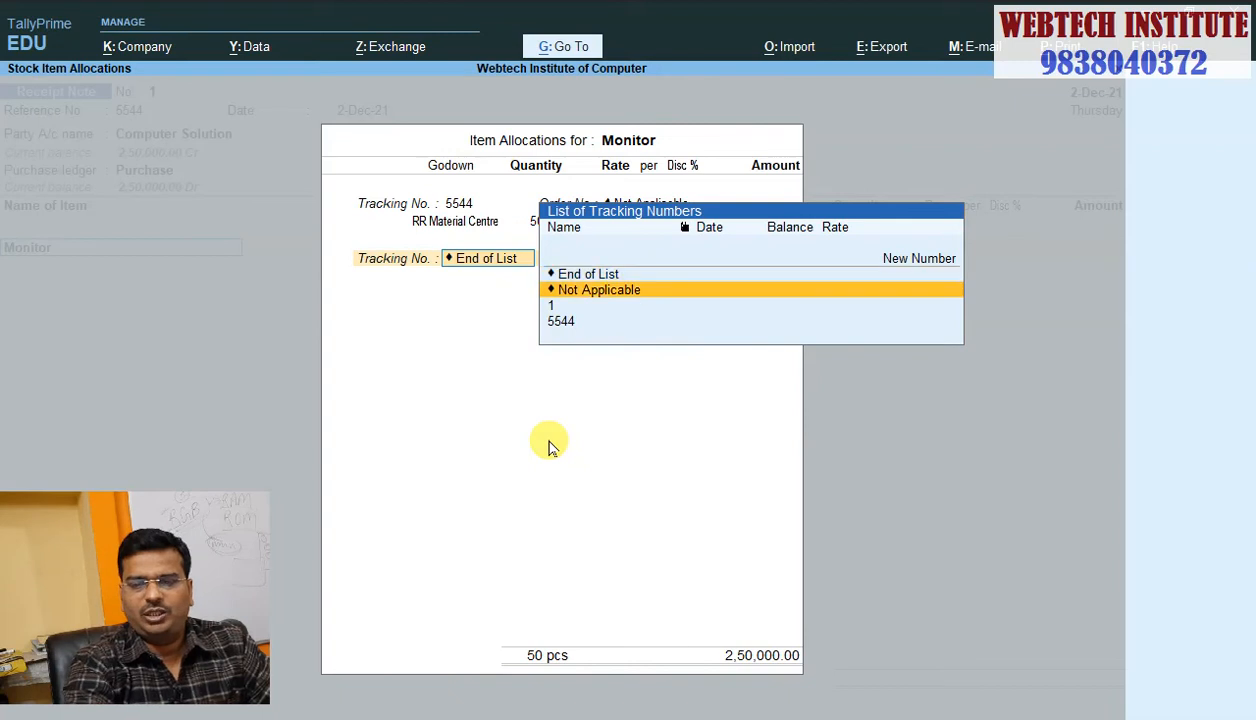
pyautogui.press('Return')
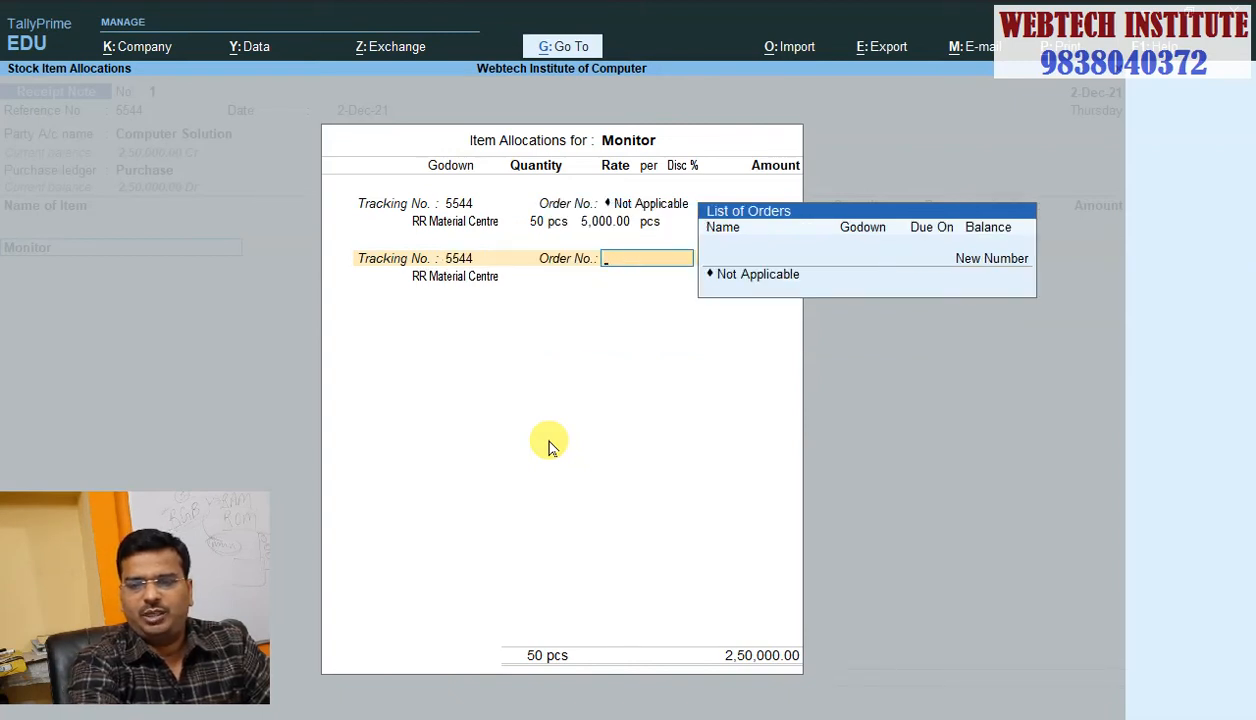
pyautogui.press('Return')
pyautogui.press('BackSpace')
pyautogui.press('BackSpace')
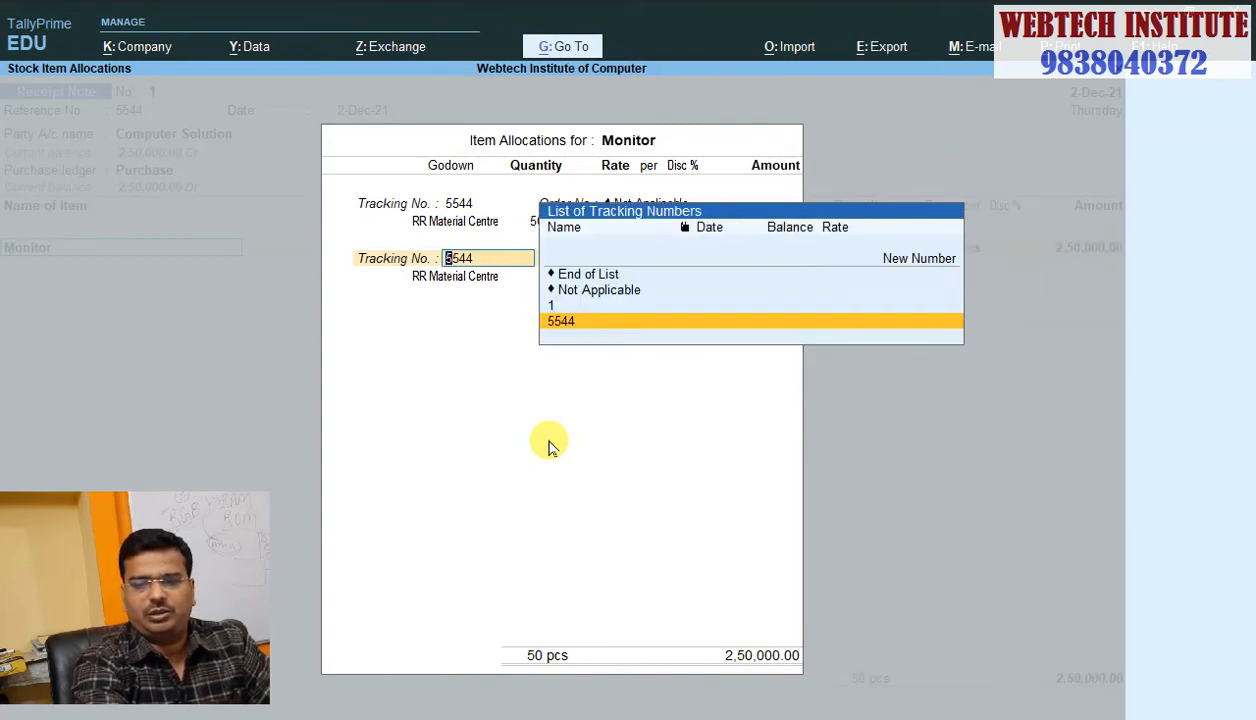
# Step: End the Monitor allocations with End of List, accept the item amount and finish the receipt note's item list
pyautogui.press('Up')
pyautogui.press('Up')
pyautogui.press('Up')
pyautogui.press('Return')
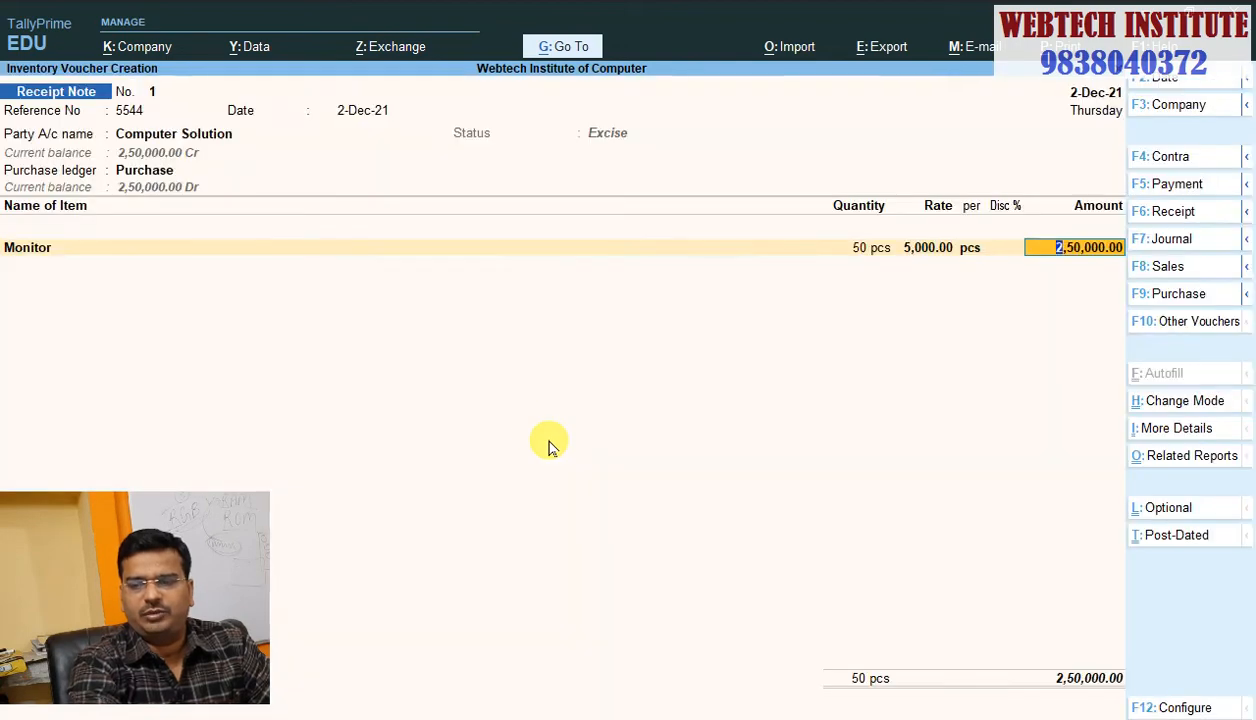
pyautogui.press('Return')
pyautogui.press('Return')
# Step: Leave the e-Way Bill details blank, with transporter None and mode and vehicle type Not Applicable, and save the receipt note
pyautogui.press('Return')
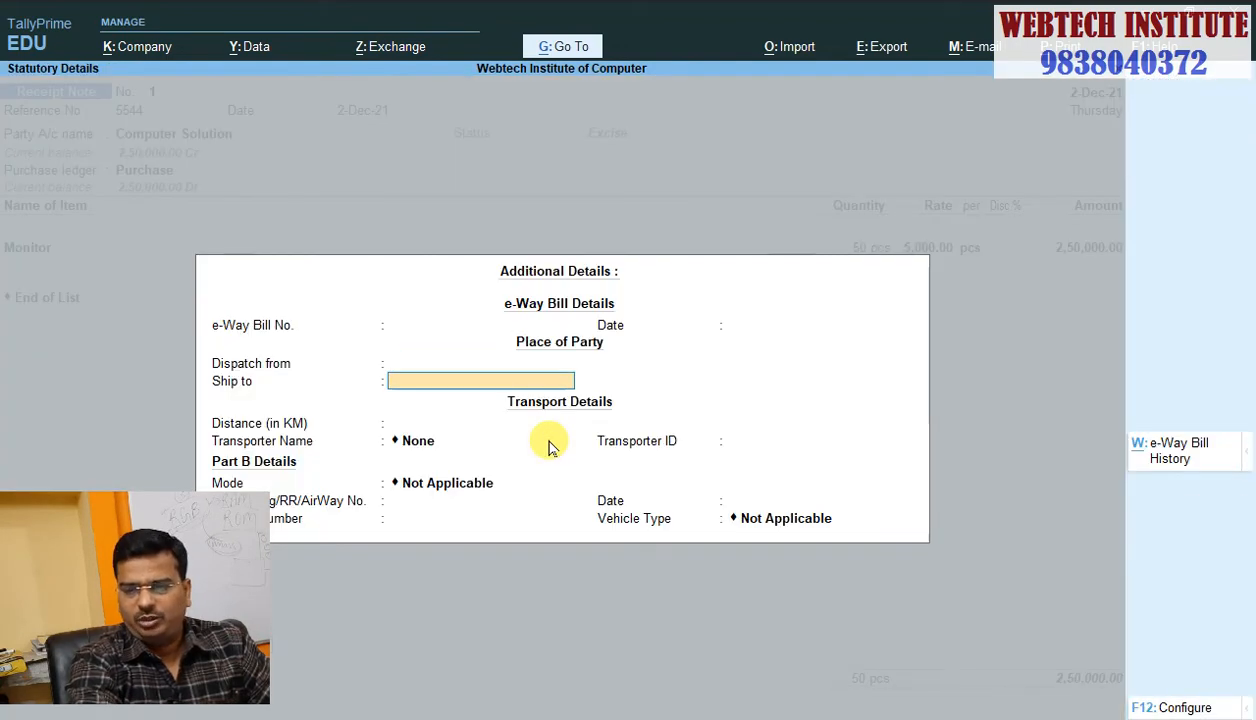
pyautogui.press('Return')
pyautogui.press('Return')
pyautogui.press('Return')
pyautogui.press('Return')
pyautogui.press('Return')
pyautogui.press('Return')
pyautogui.press('Return')
pyautogui.press('Return')
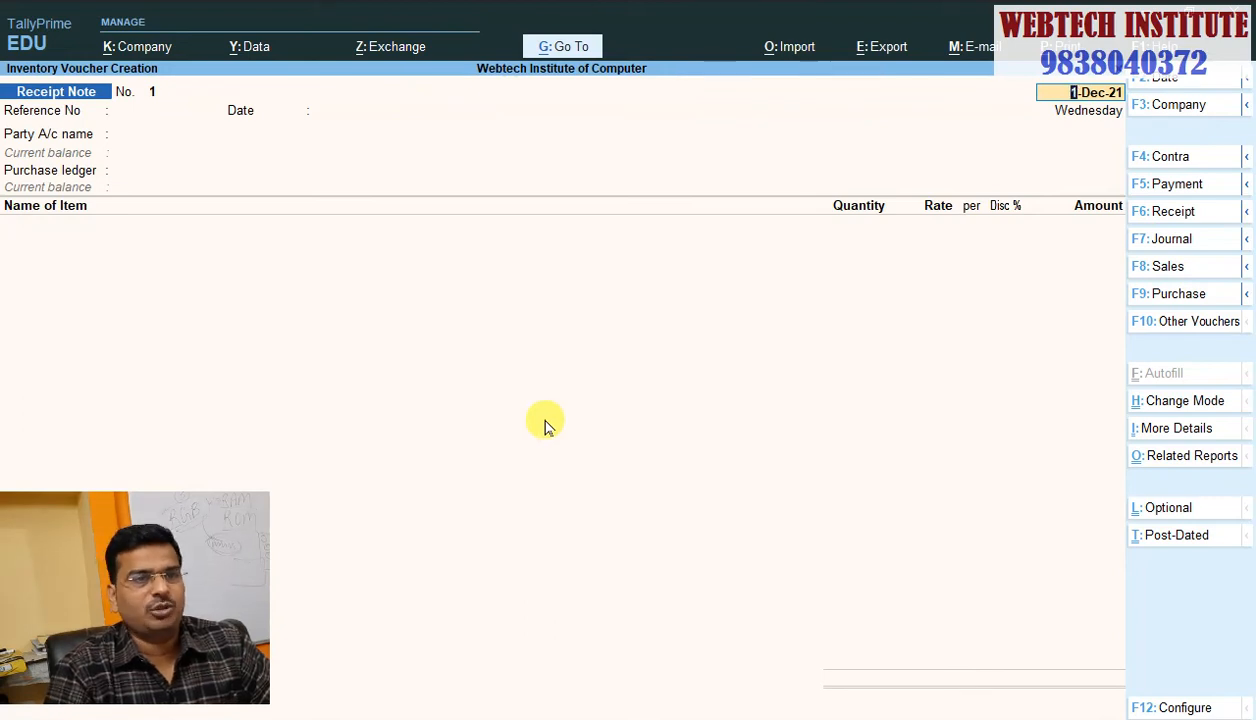
# Step: Show the inactive voucher types, then activate Delivery Note and switch to it
pyautogui.click(1185, 322)
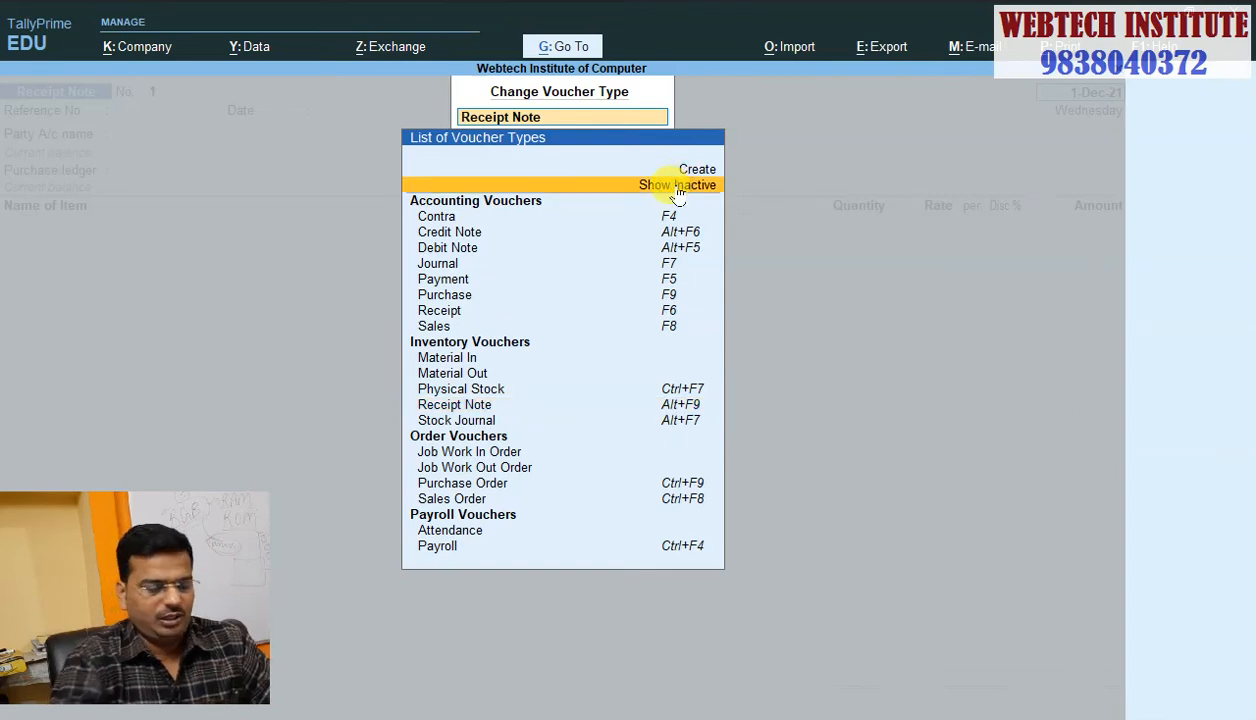
pyautogui.click(678, 186)
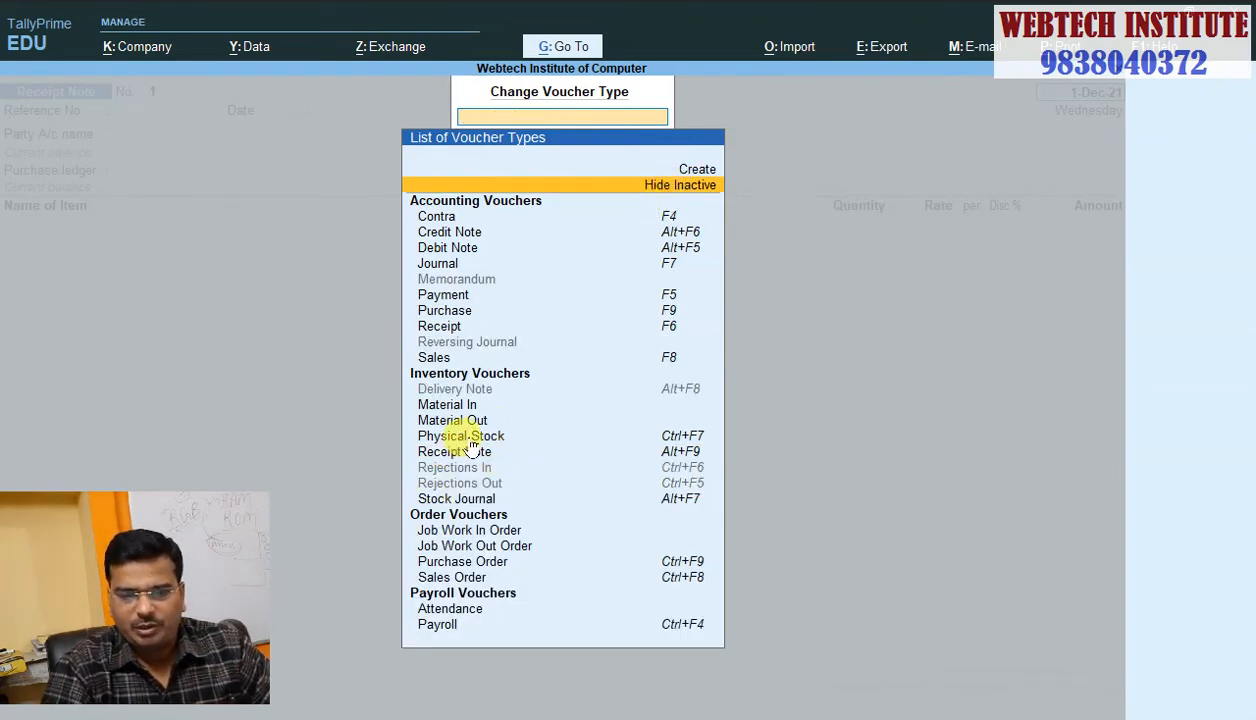
pyautogui.click(492, 390)
pyautogui.click(494, 390)
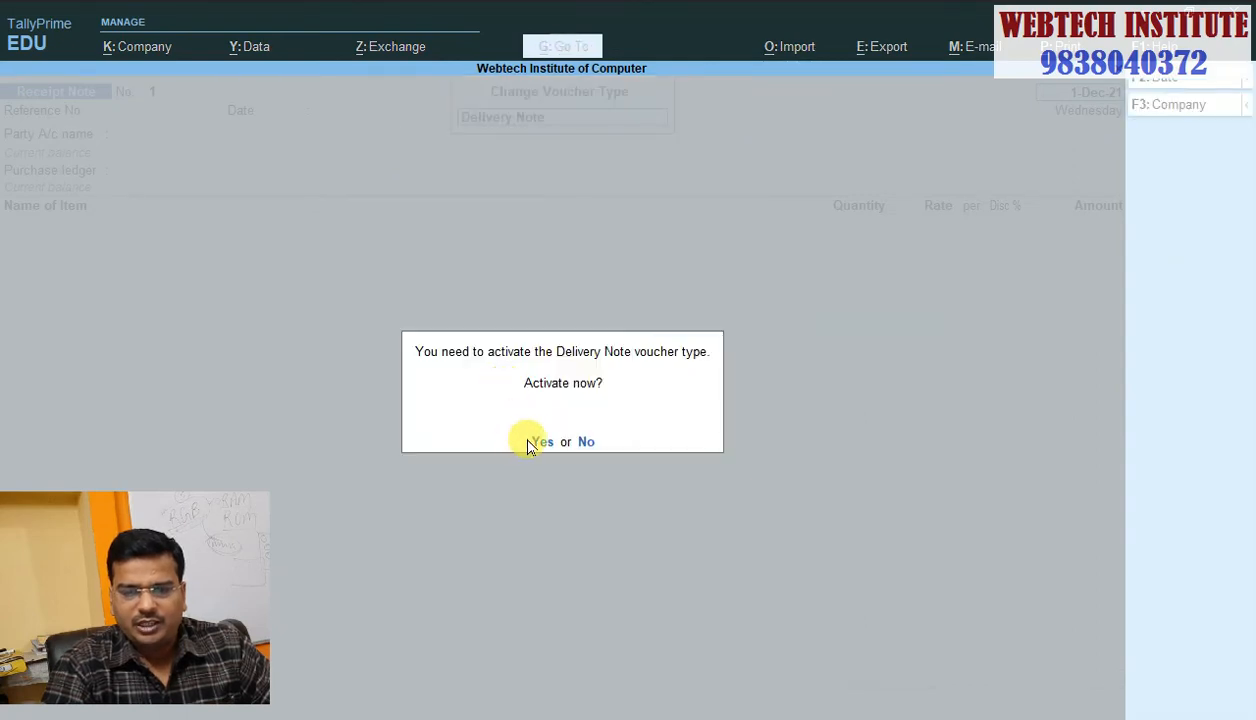
pyautogui.click(541, 441)
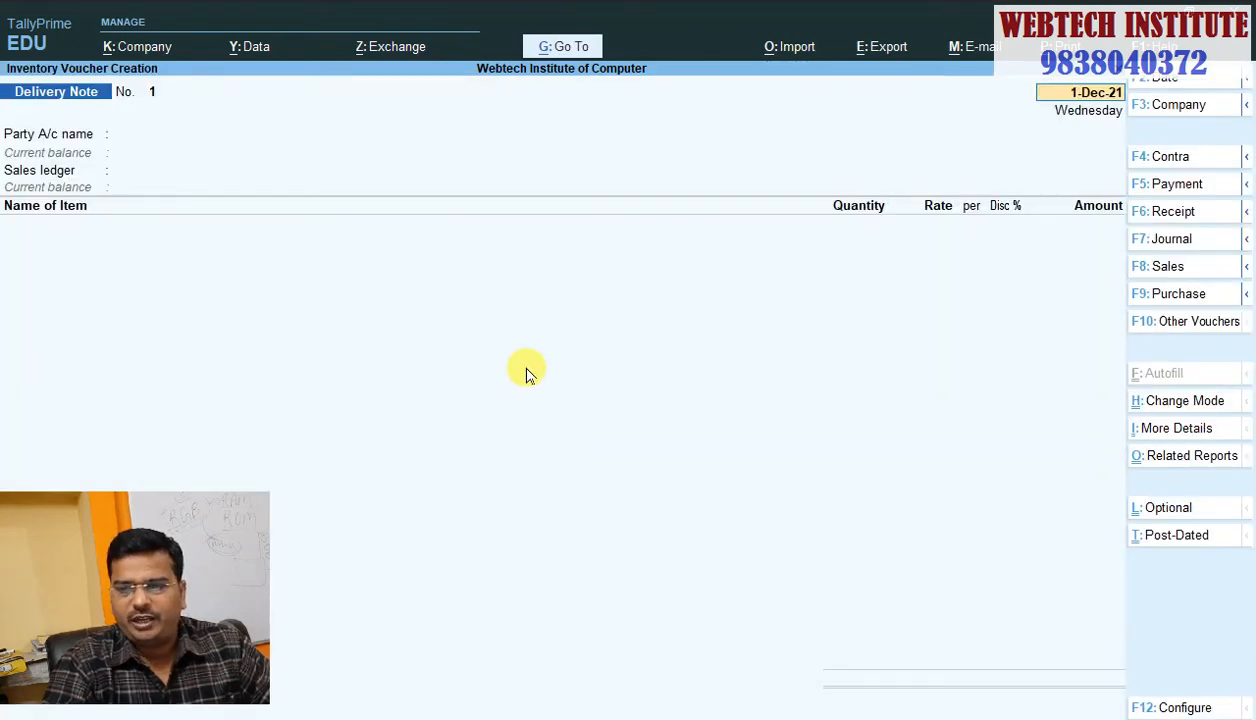
# Step: Keep 1-Dec-21 as the delivery note's date and choose Rahul Traders as the party
pyautogui.press('Return')
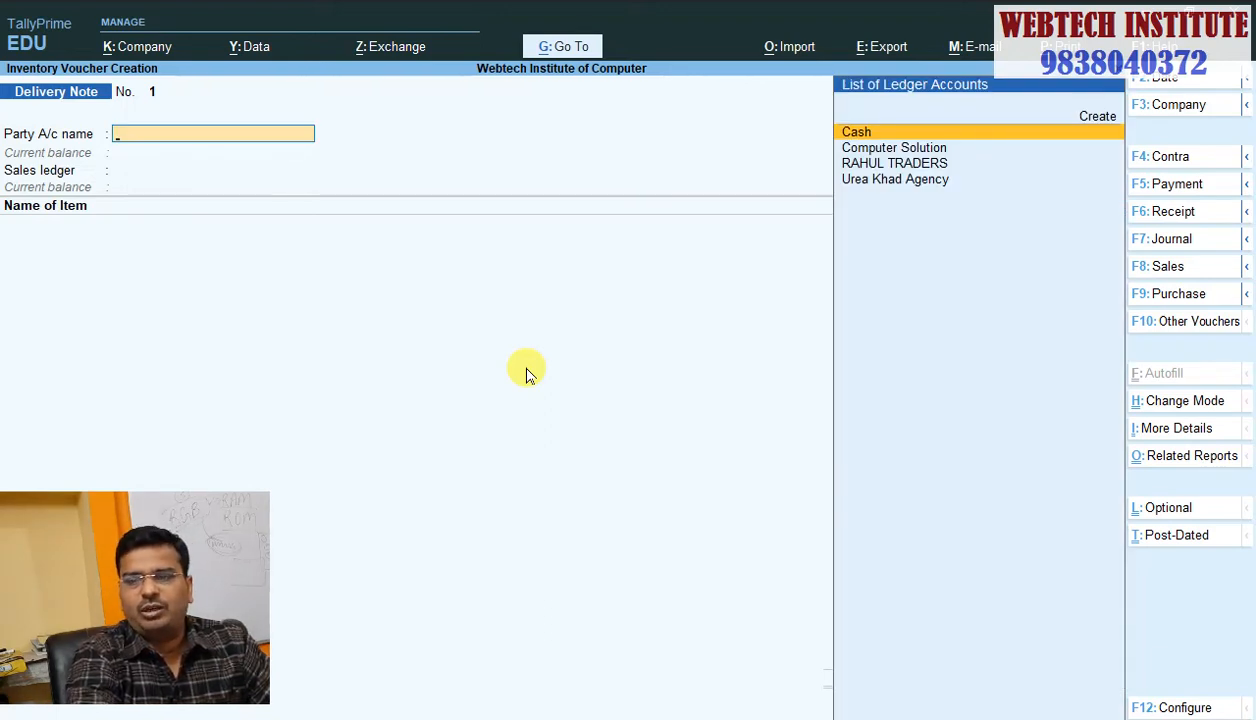
pyautogui.press('Down')
pyautogui.press('Down')
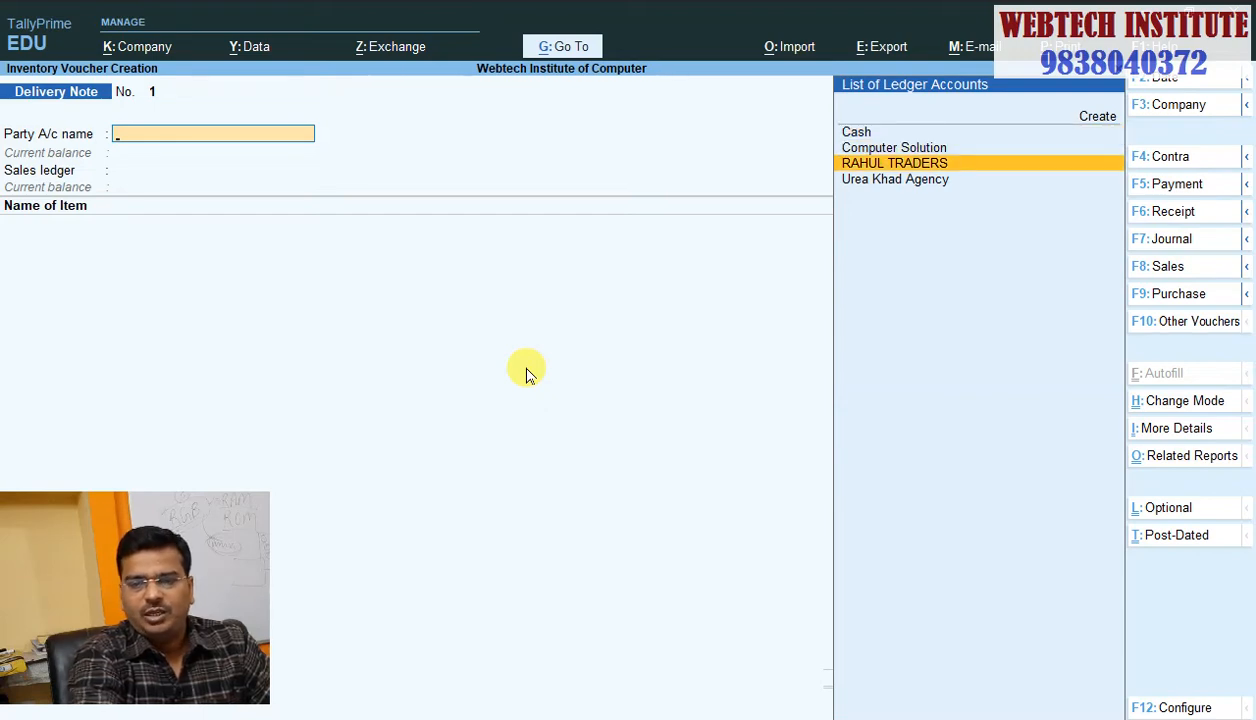
pyautogui.press('Return')
# Step: Set the delivery note's order number to Not Applicable and leave the payment, delivery and dispatch details blank
pyautogui.press('Return')
pyautogui.press('Return')
pyautogui.press('Return')
pyautogui.press('Return')
pyautogui.press('Return')
pyautogui.press('Return')
pyautogui.press('Return')
pyautogui.press('Return')
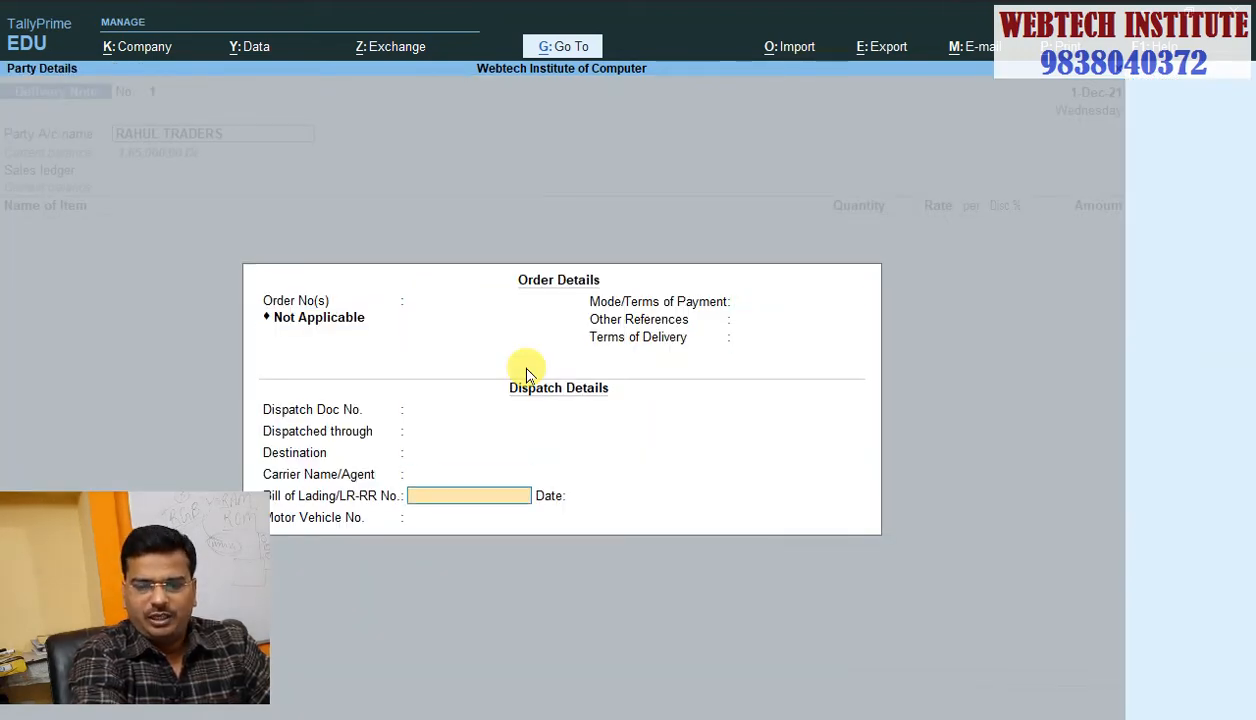
pyautogui.press('Return')
pyautogui.press('Return')
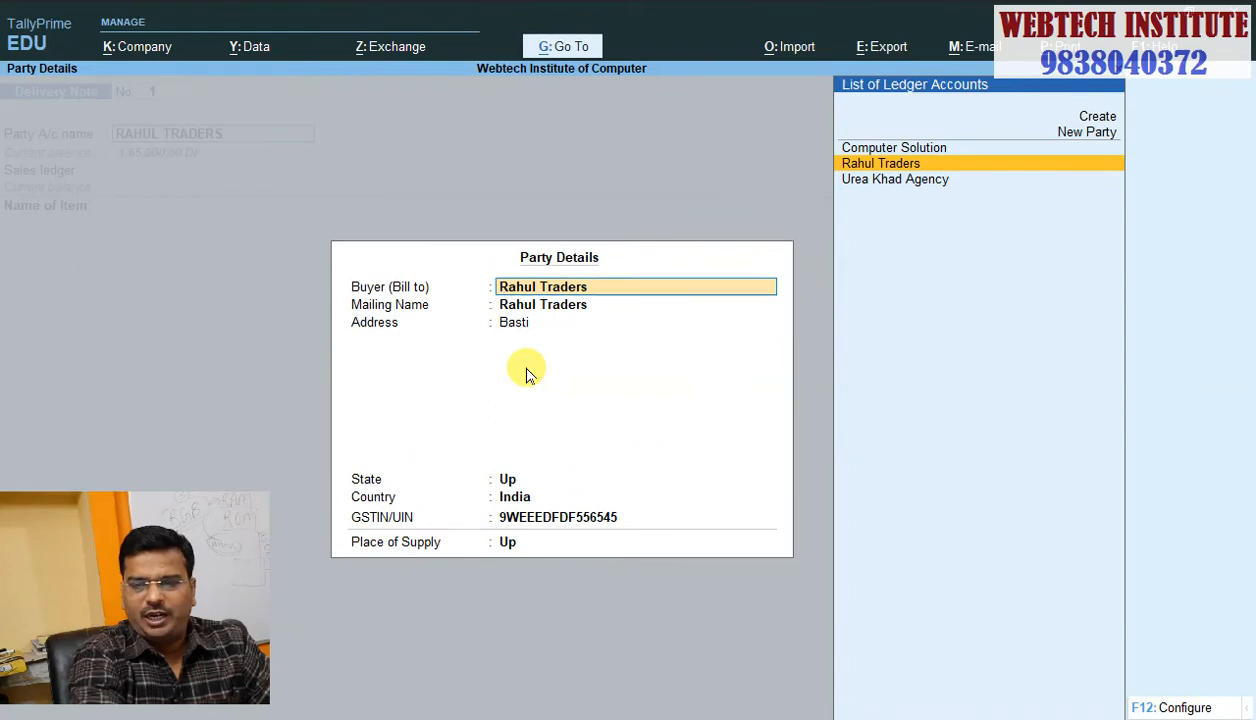
# Step: Accept Rahul Traders' existing buyer details and choose Sale as the delivery note's sales ledger
pyautogui.press('Return')
pyautogui.press('Return')
pyautogui.press('Return')
pyautogui.press('Return')
pyautogui.press('Return')
pyautogui.press('Return')
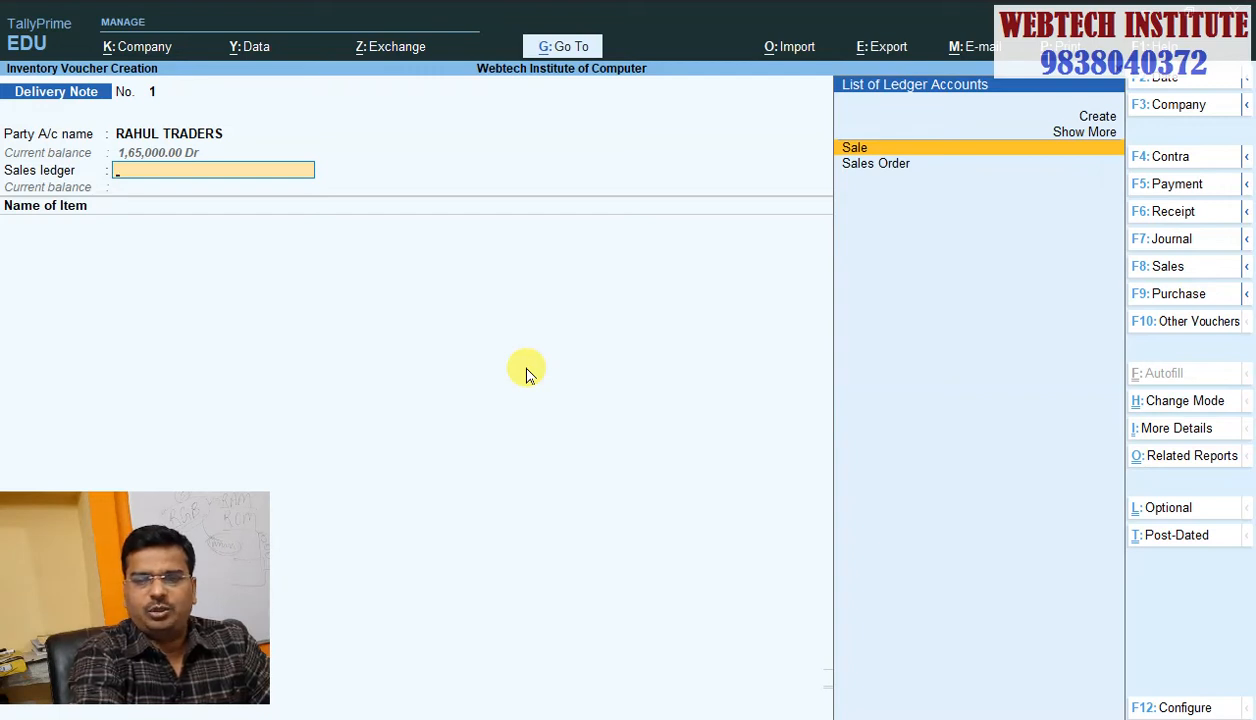
pyautogui.press('Return')
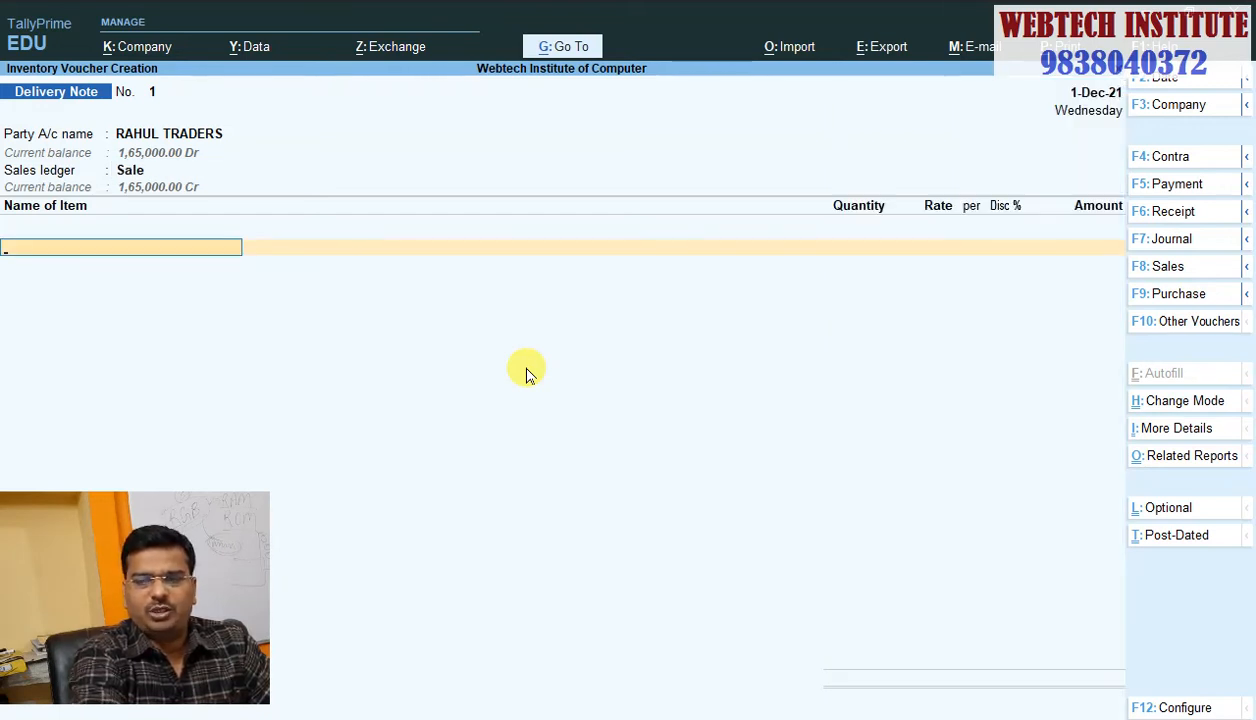
# Step: Add the Monitor stock item to the delivery note with tracking number 1 and order number Not Applicable
pyautogui.write('Mo')
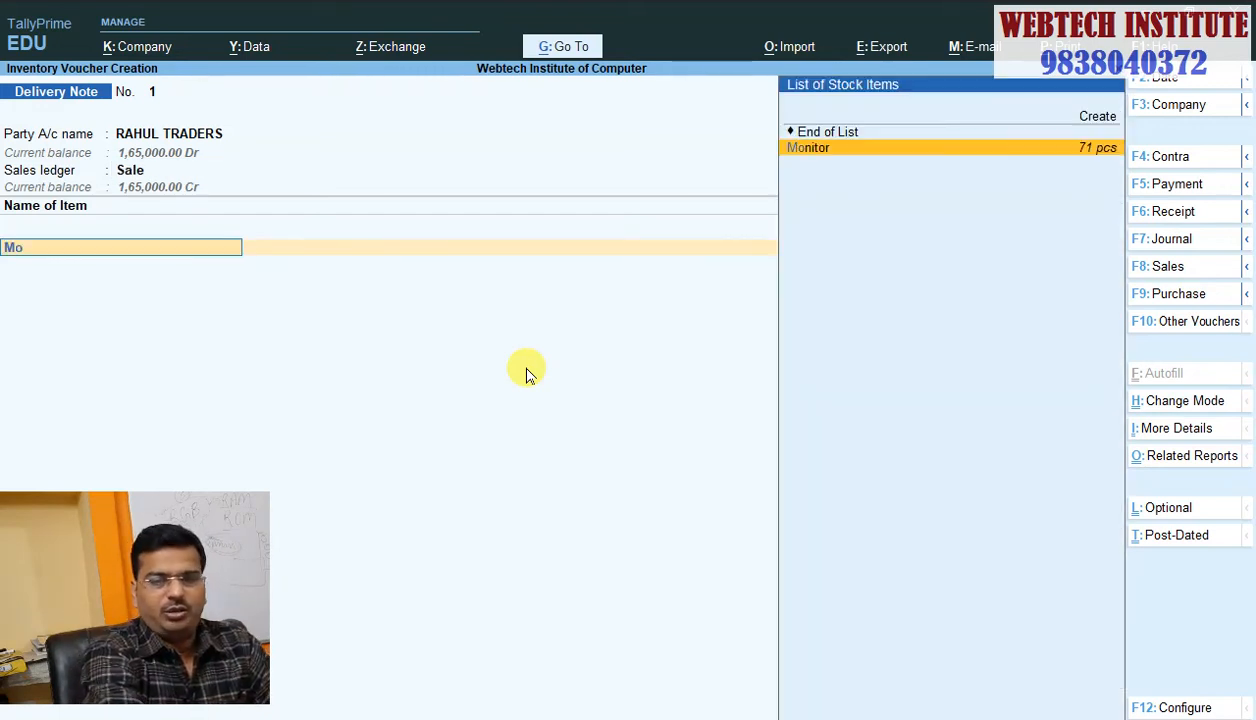
pyautogui.press('Return')
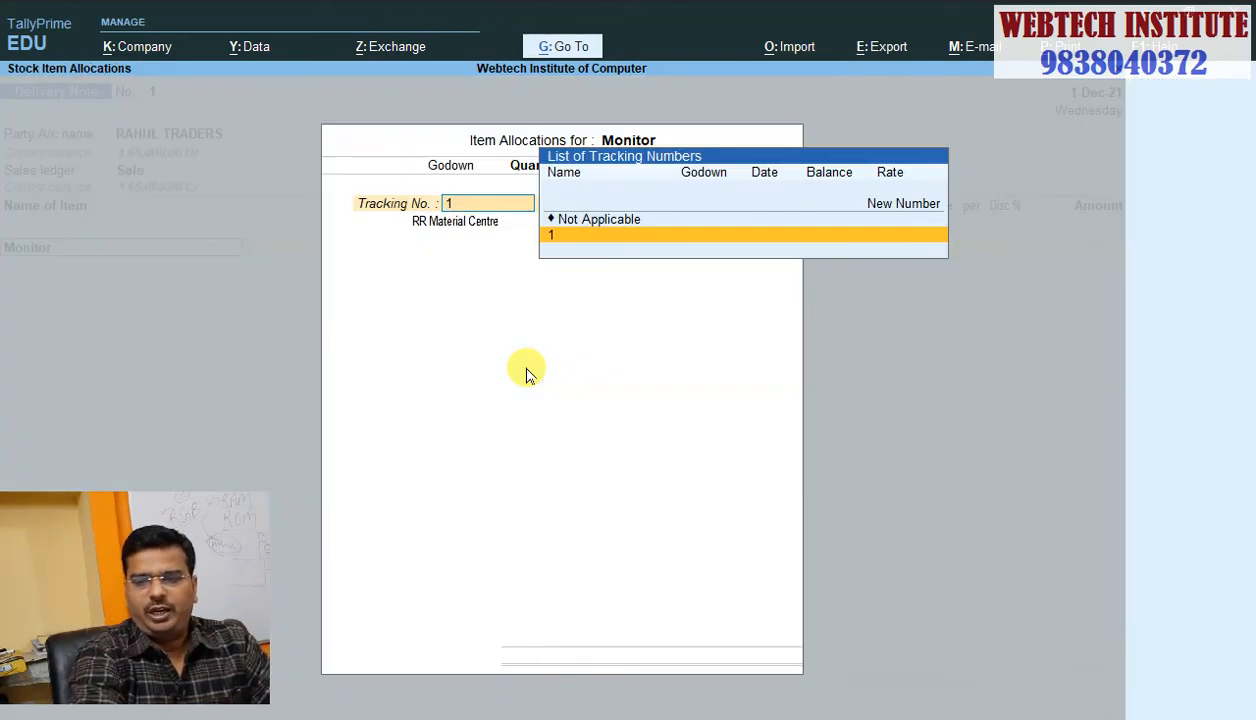
pyautogui.press('Return')
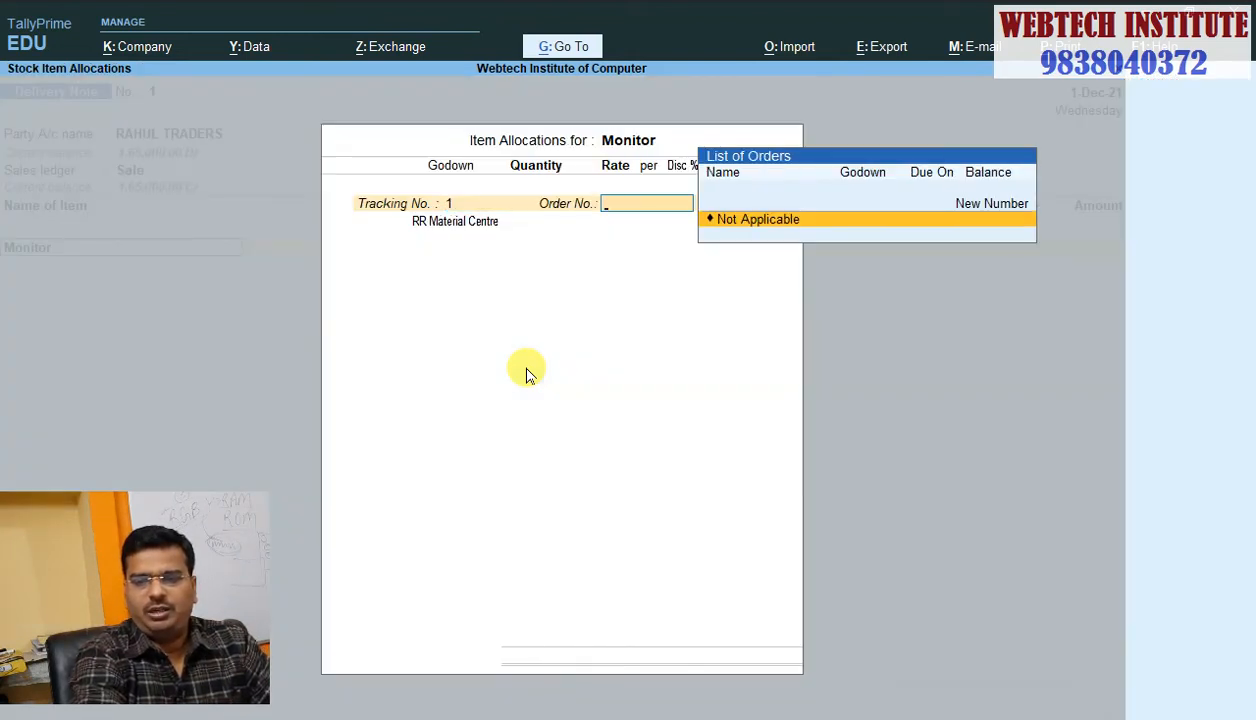
pyautogui.press('Return')
pyautogui.press('BackSpace')
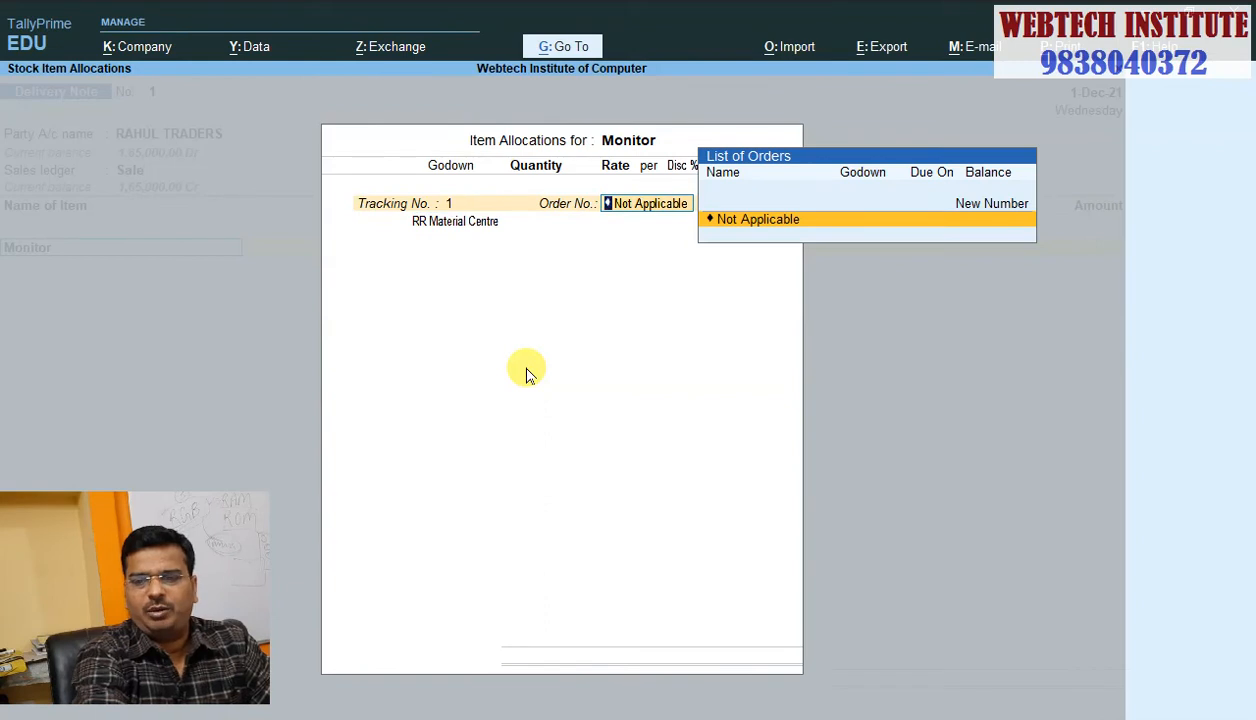
pyautogui.press('Return')
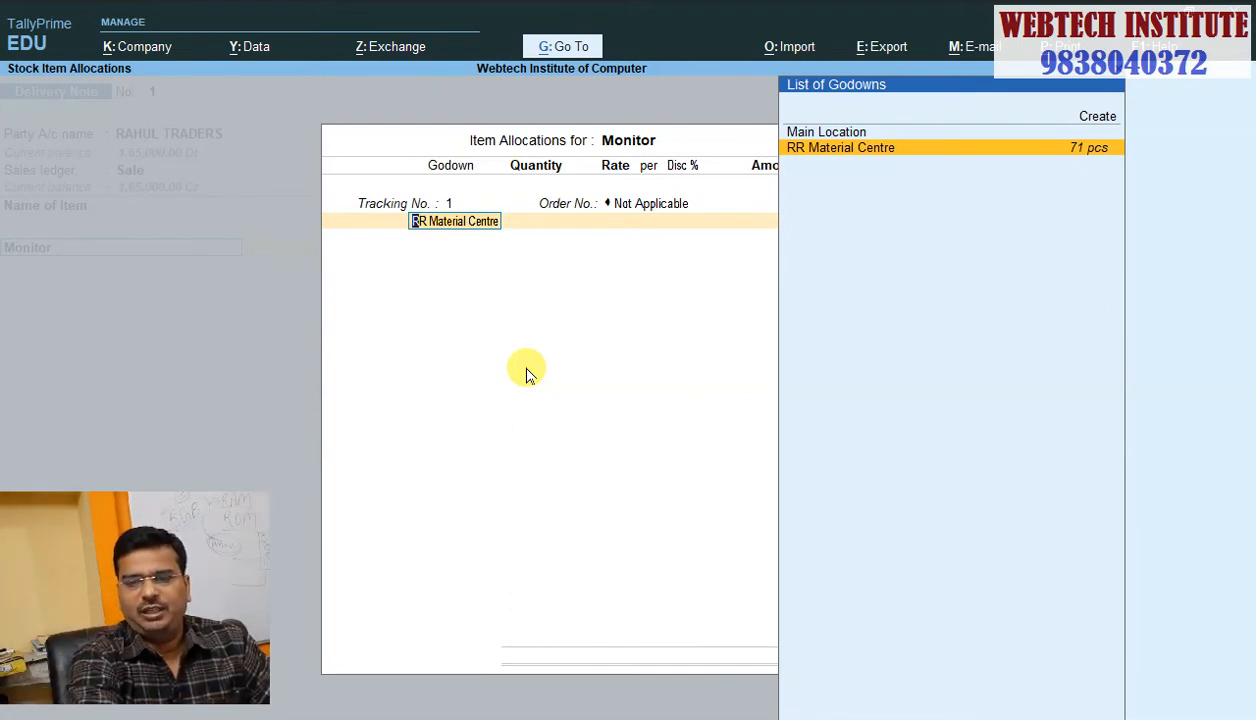
# Step: Allocate 30 pcs of Monitor from RR Material Centre at a rate of 5,500 on the delivery note
pyautogui.press('Return')
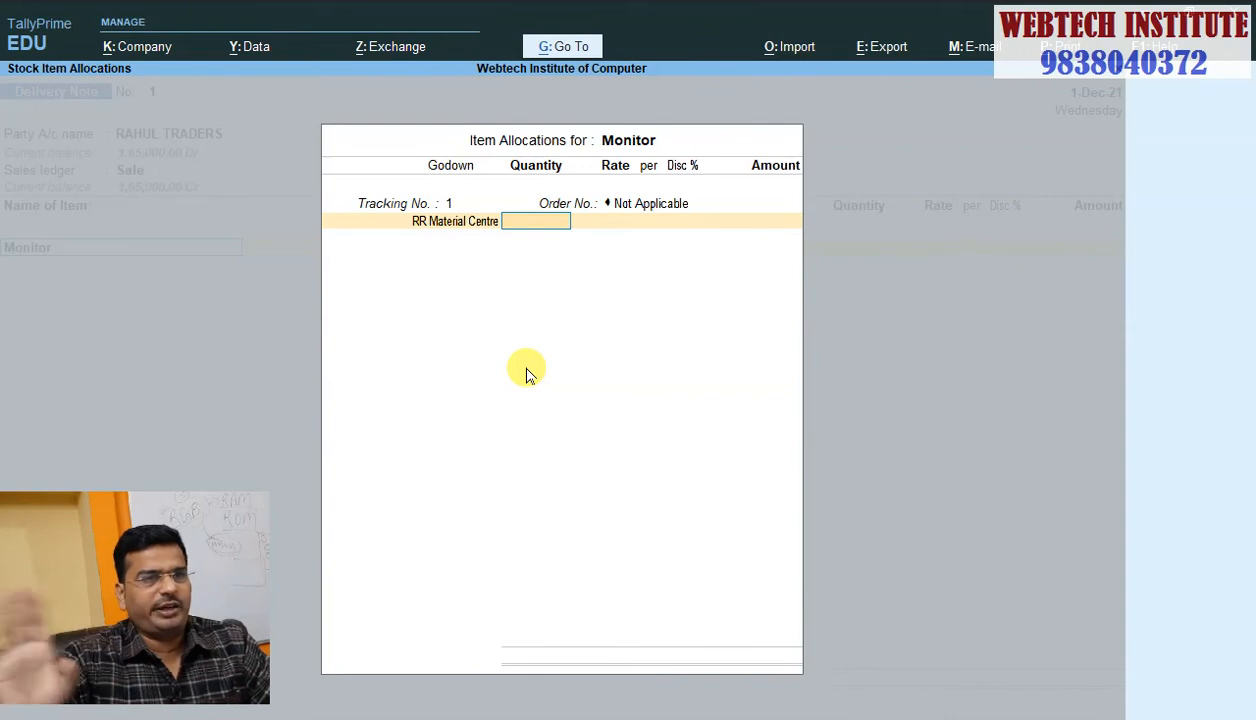
pyautogui.write('30')
pyautogui.press('Return')
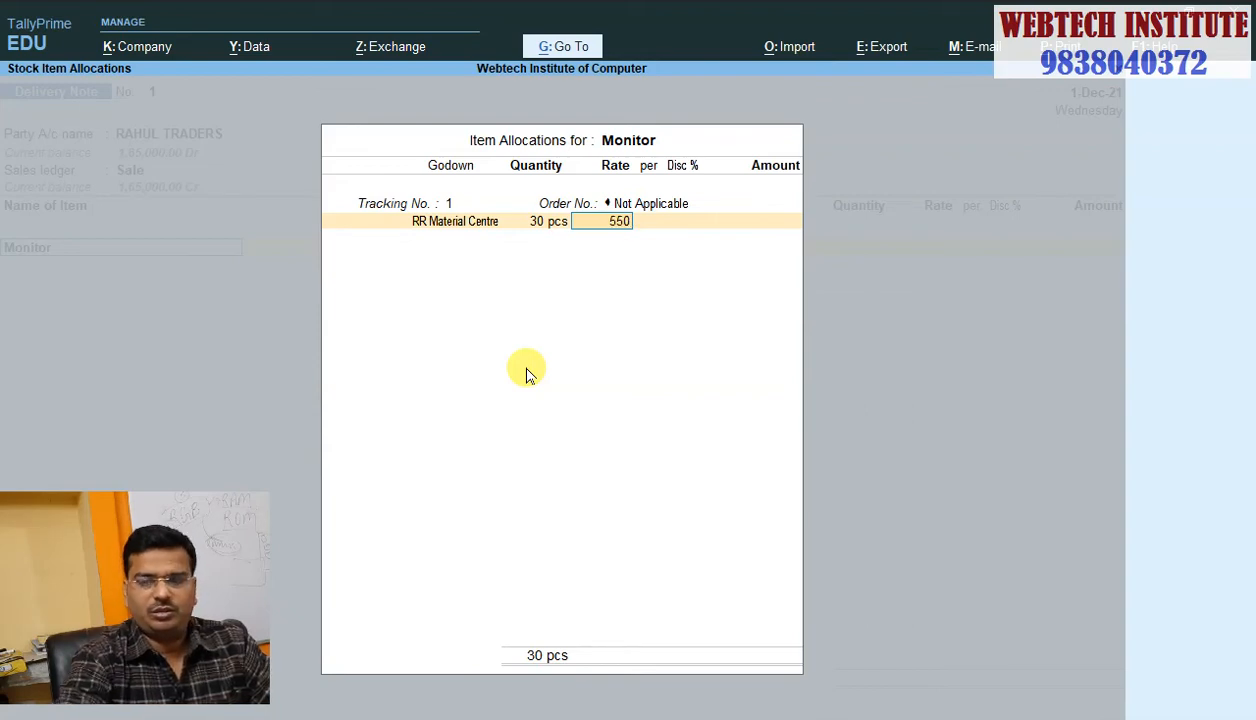
pyautogui.write('0')
pyautogui.press('Return')
pyautogui.press('Return')
pyautogui.press('Return')
pyautogui.press('Return')
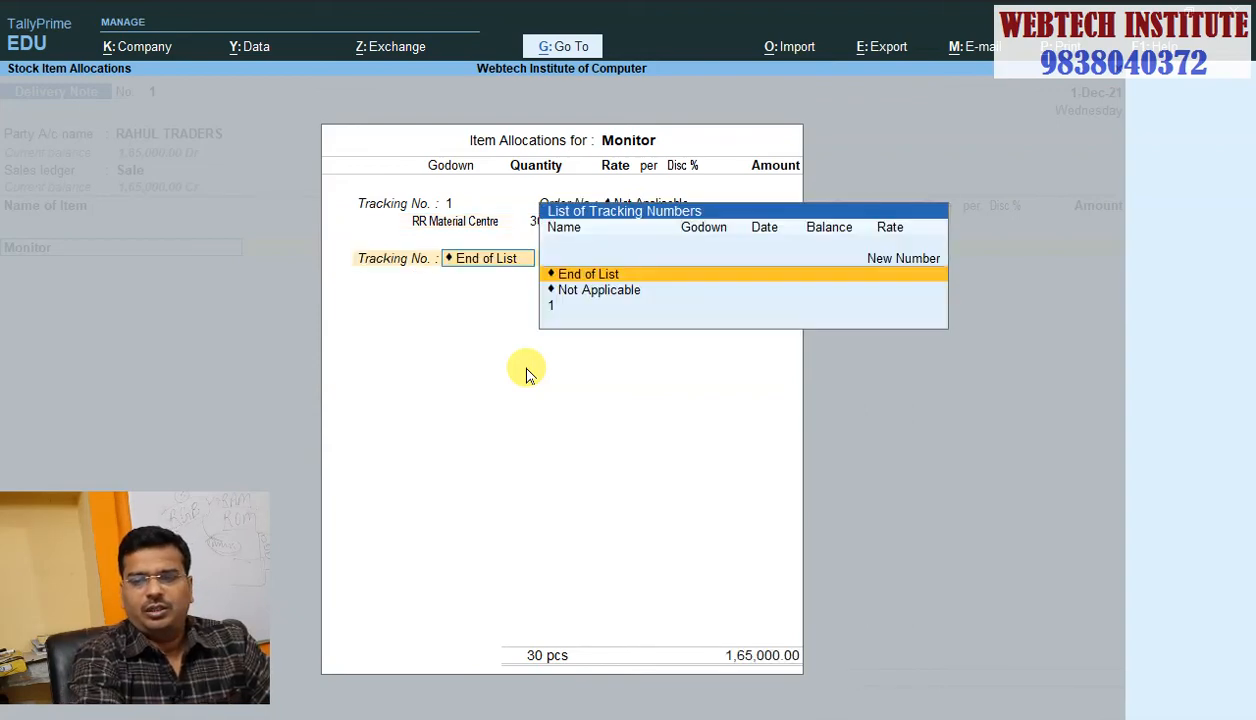
# Step: End the Monitor allocation and item list, then save Rahul Traders' delivery note, accepting the e-Way Bill generation request
pyautogui.press('Return')
pyautogui.press('Return')
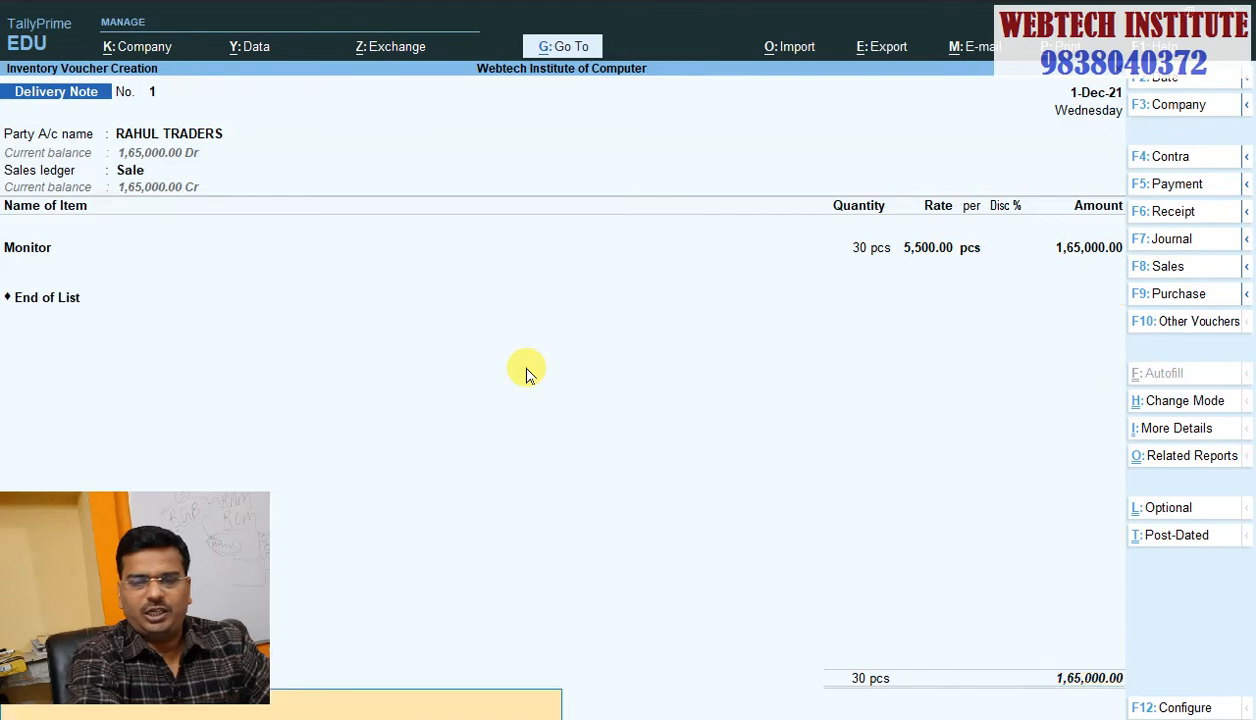
pyautogui.press('Return')
pyautogui.press('Return')
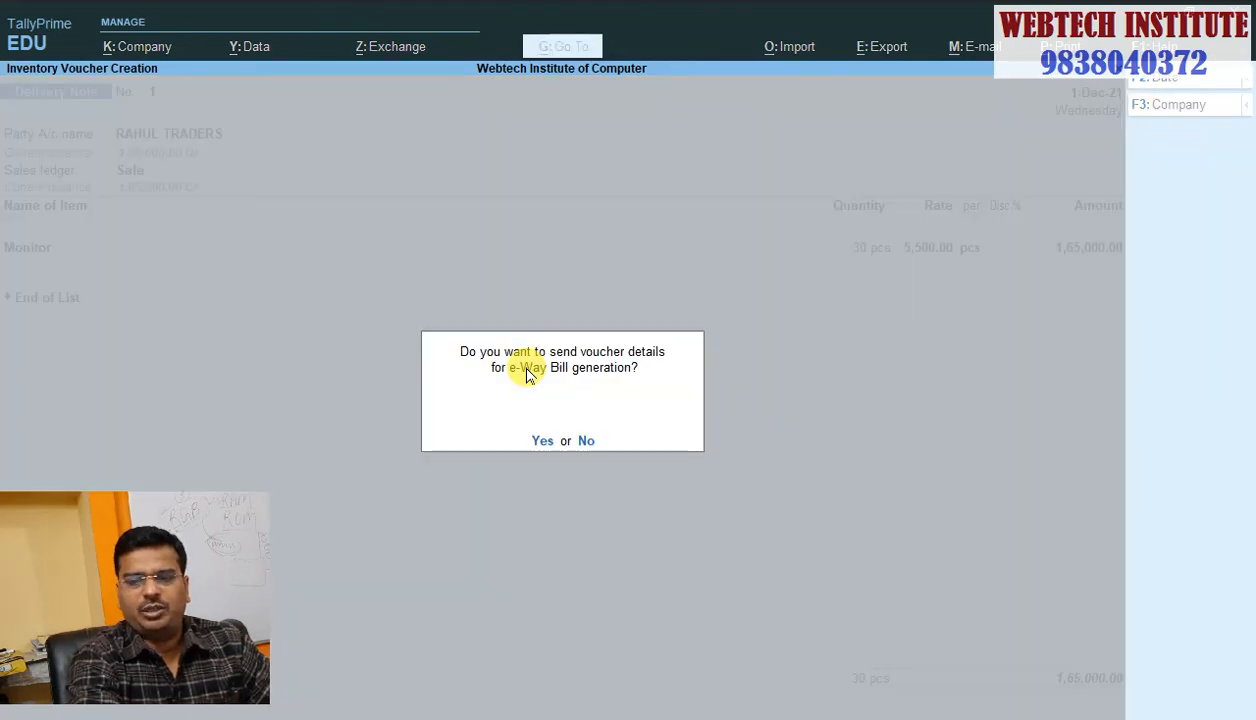
pyautogui.press('Return')
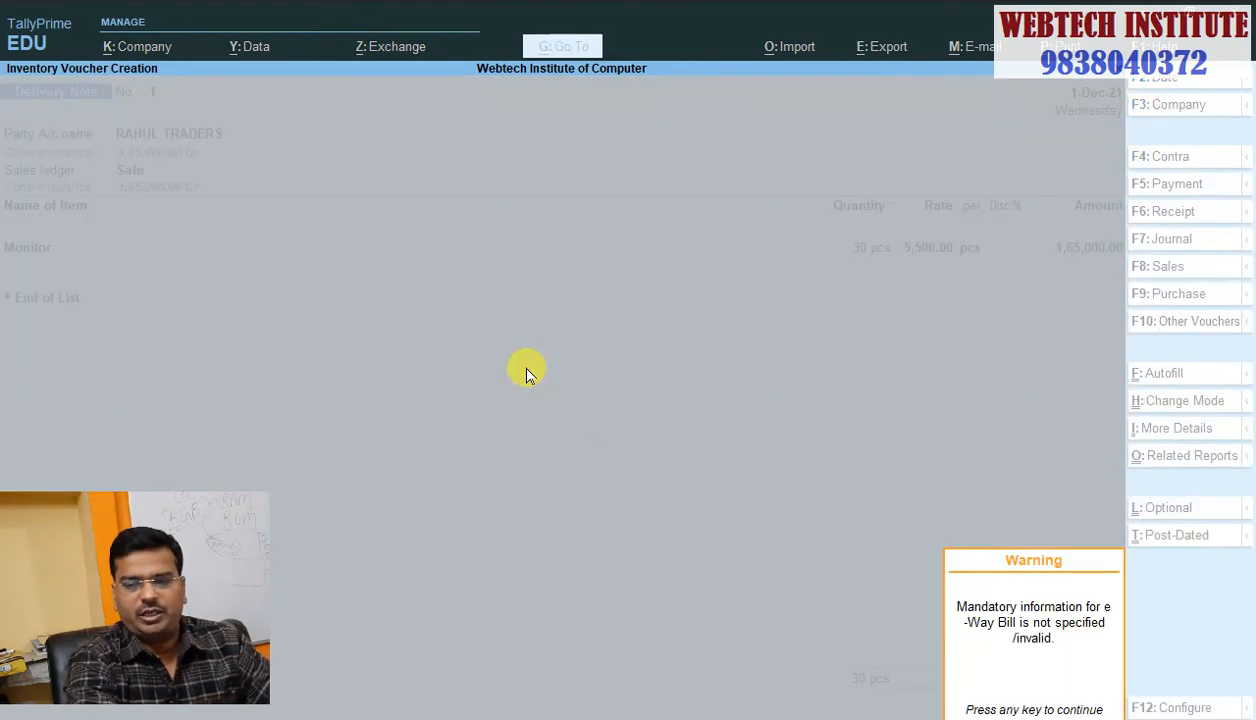
pyautogui.click(526, 374)
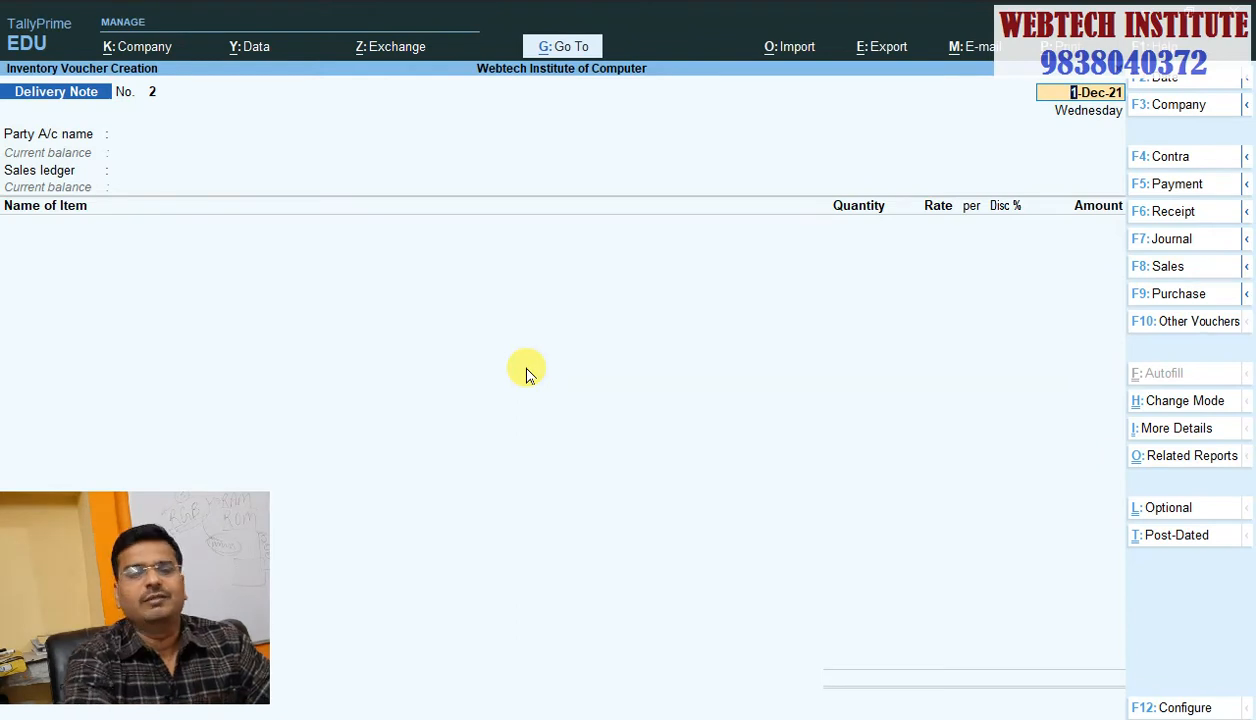
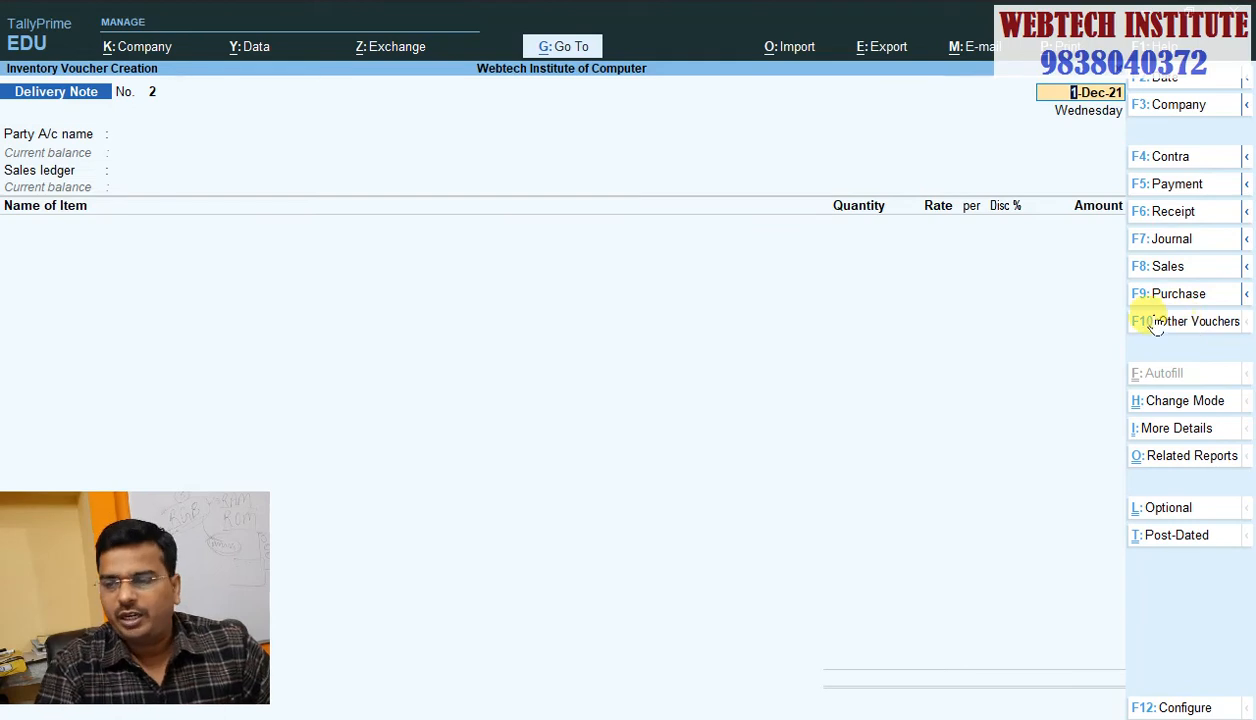
# Step: Show the inactive voucher types and activate Rejections In to start a new voucher of that type
pyautogui.click(1155, 321)
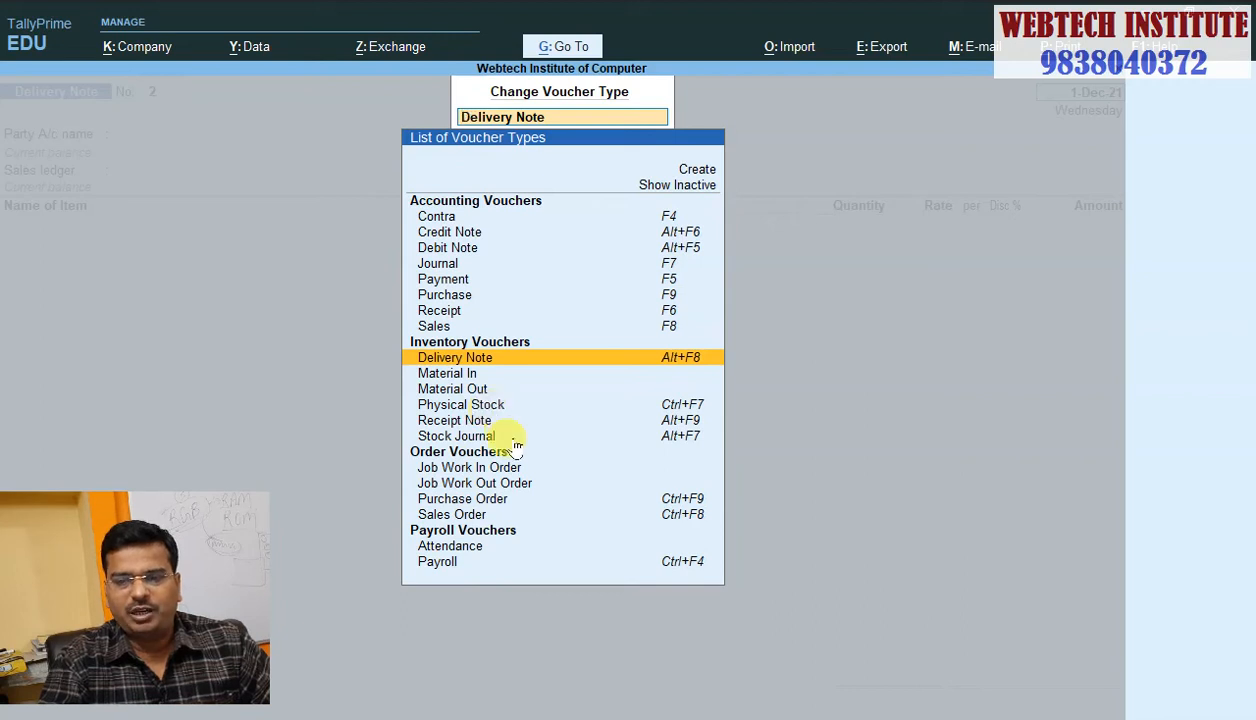
pyautogui.click(672, 188)
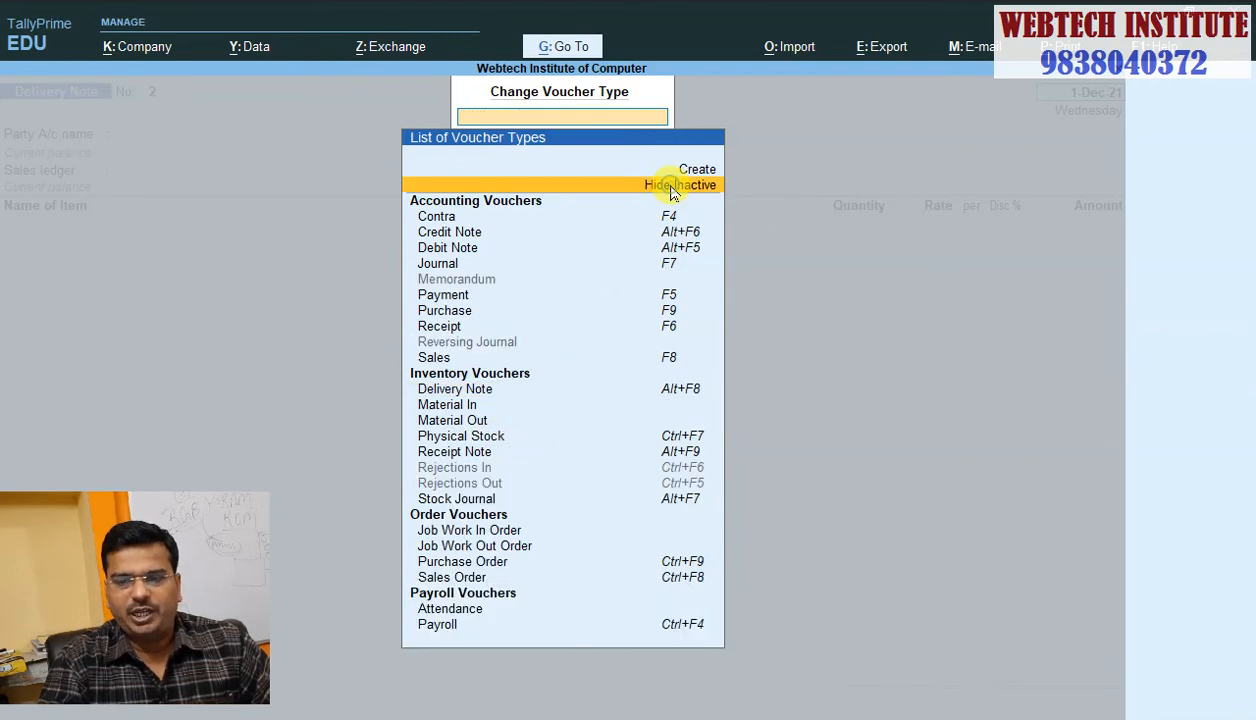
pyautogui.click(470, 467)
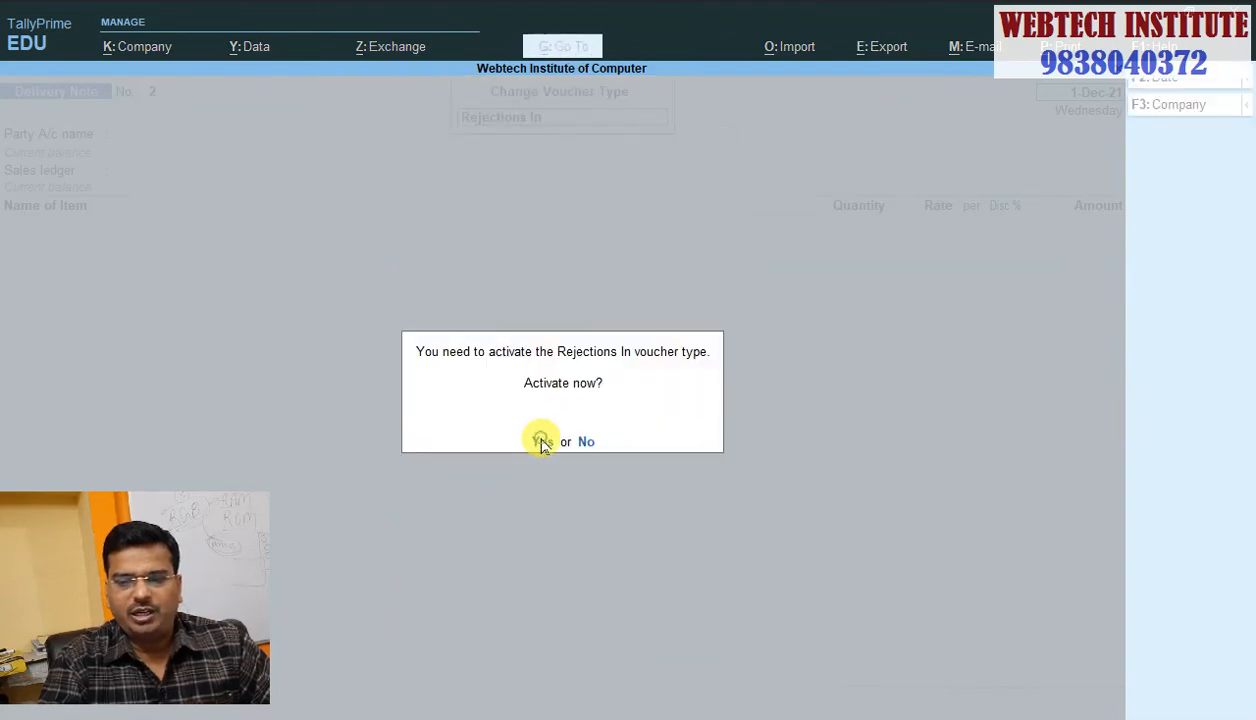
pyautogui.click(543, 441)
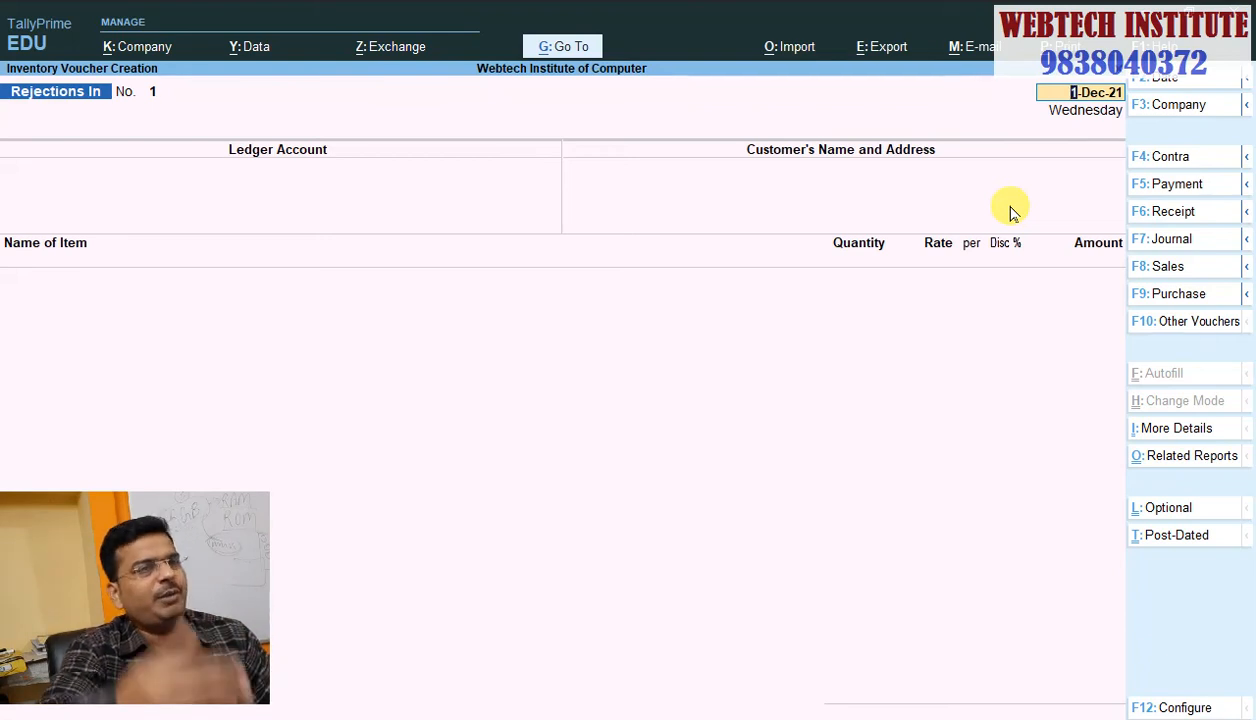
# Step: Date the Rejections In voucher 1-Feb-22 and choose Rahul Traders as the ledger account, keeping the existing customer name and address
pyautogui.write('1.2')
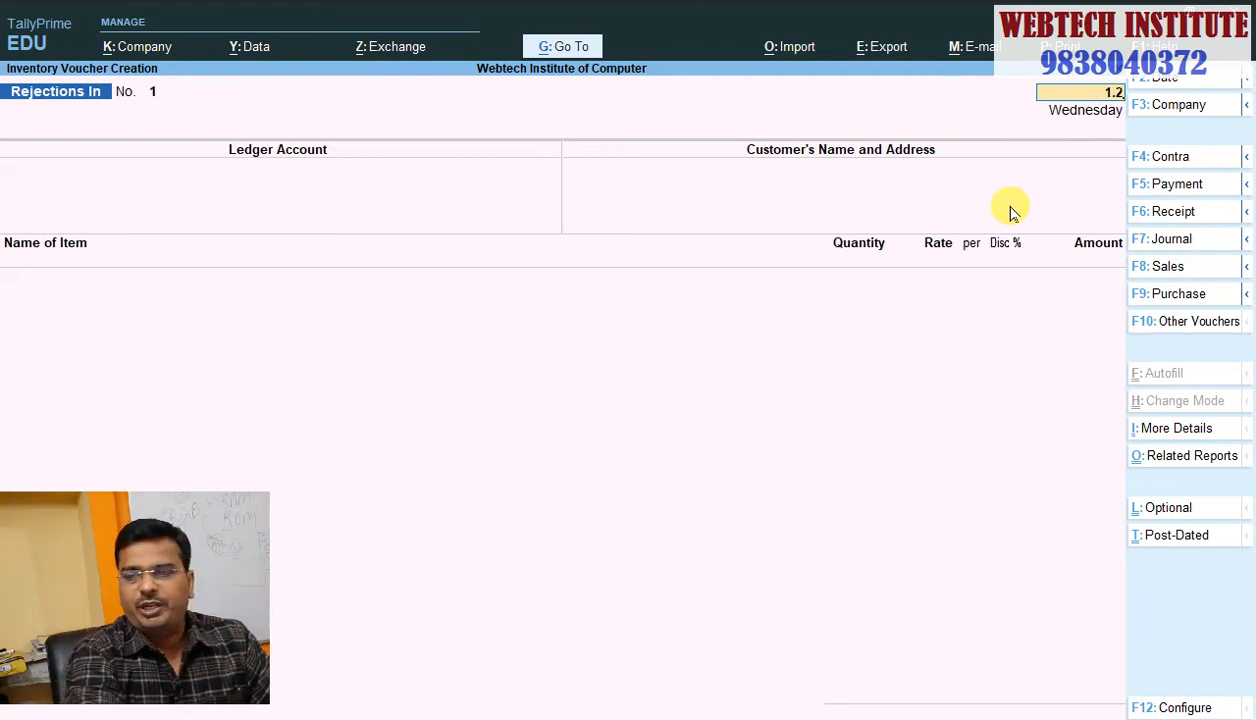
pyautogui.press('Return')
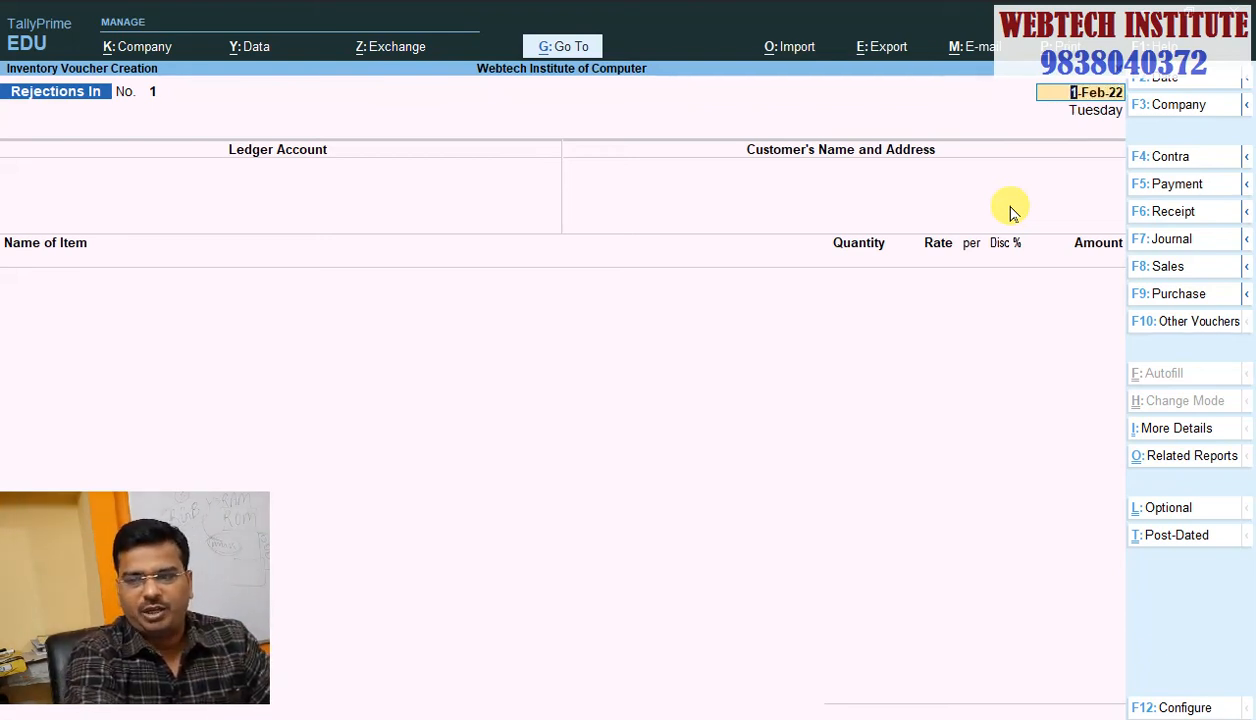
pyautogui.press('Return')
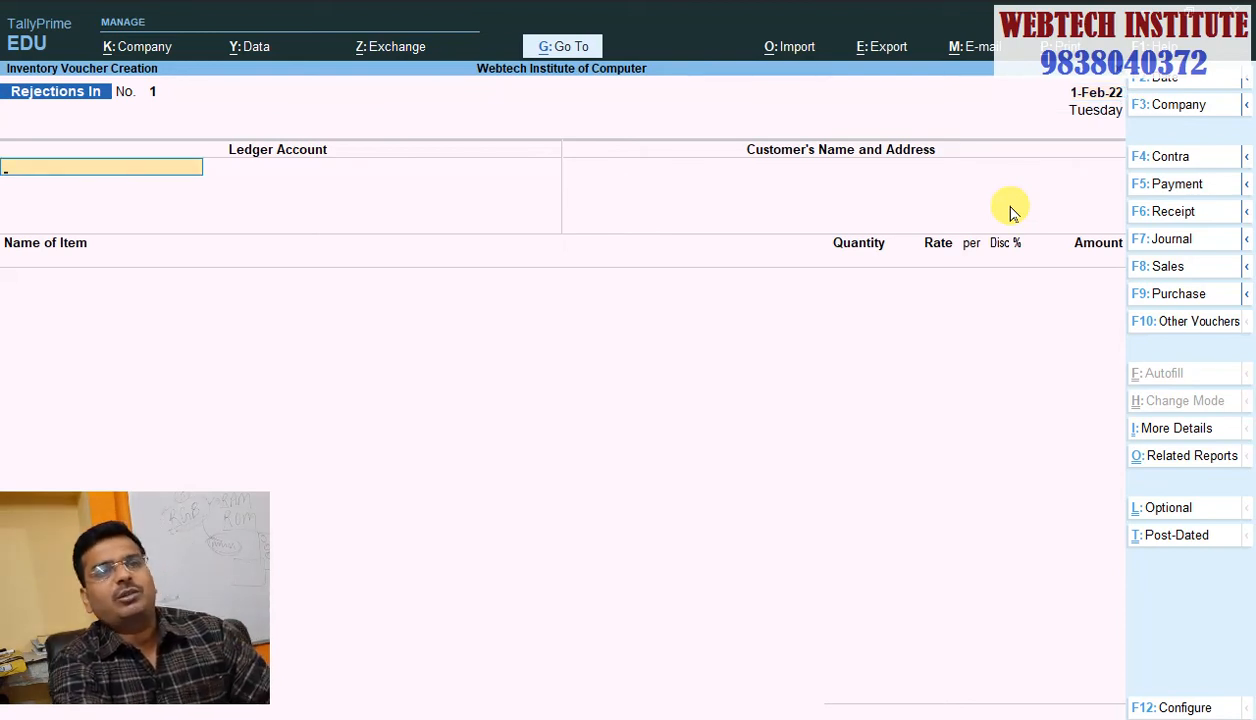
pyautogui.write('Ra')
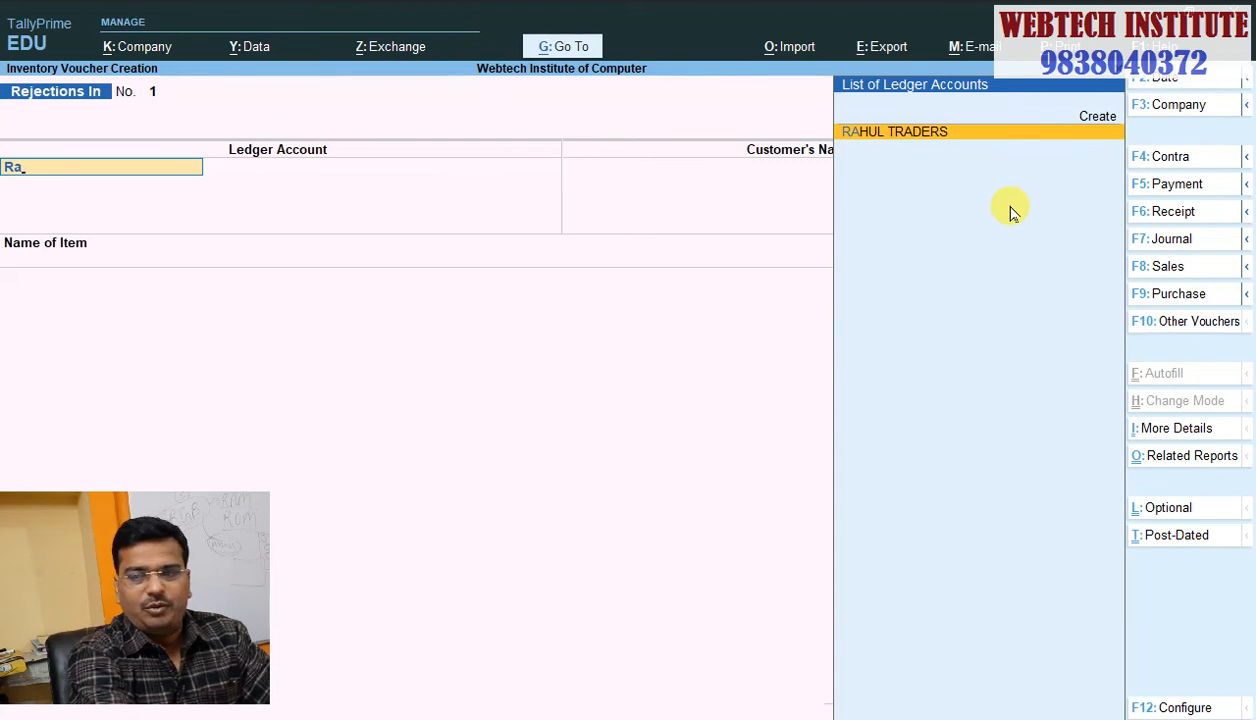
pyautogui.press('Return')
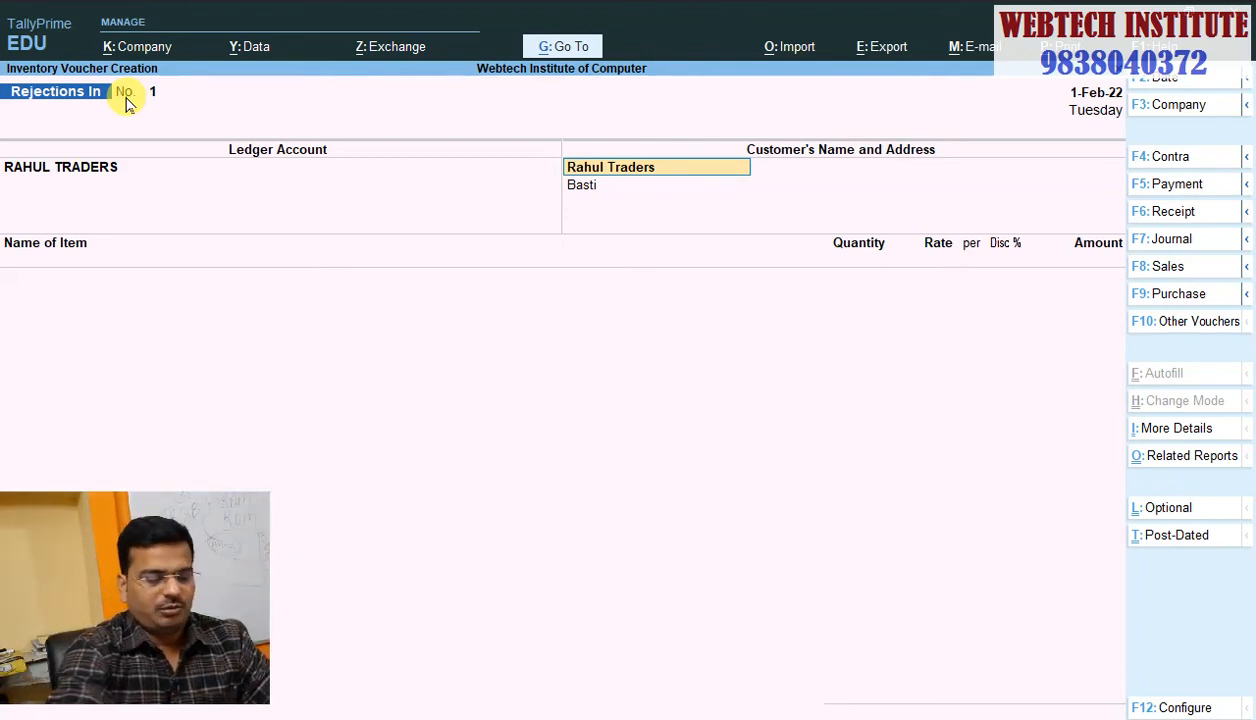
pyautogui.press('Return')
pyautogui.press('Return')
pyautogui.press('Return')
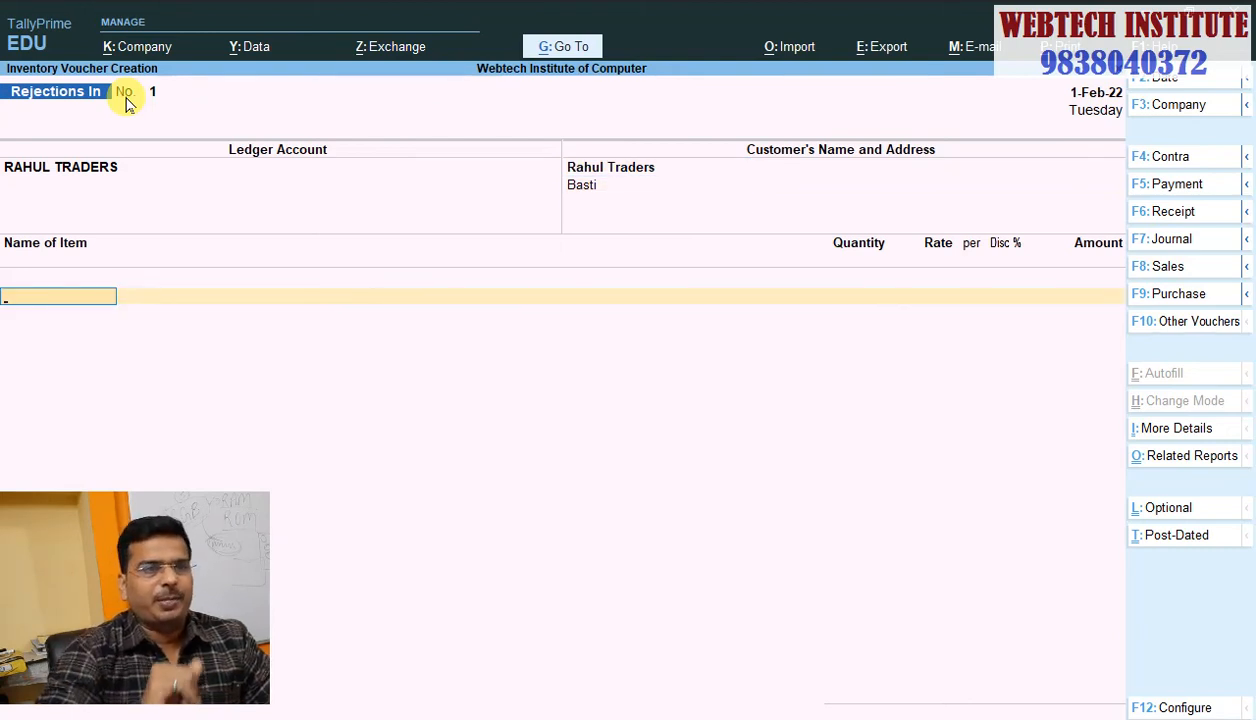
# Step: Add Monitor to the Rejections In voucher against tracking number 1, with a quantity of 2 pcs at the 5,500 rate
pyautogui.write('Mo')
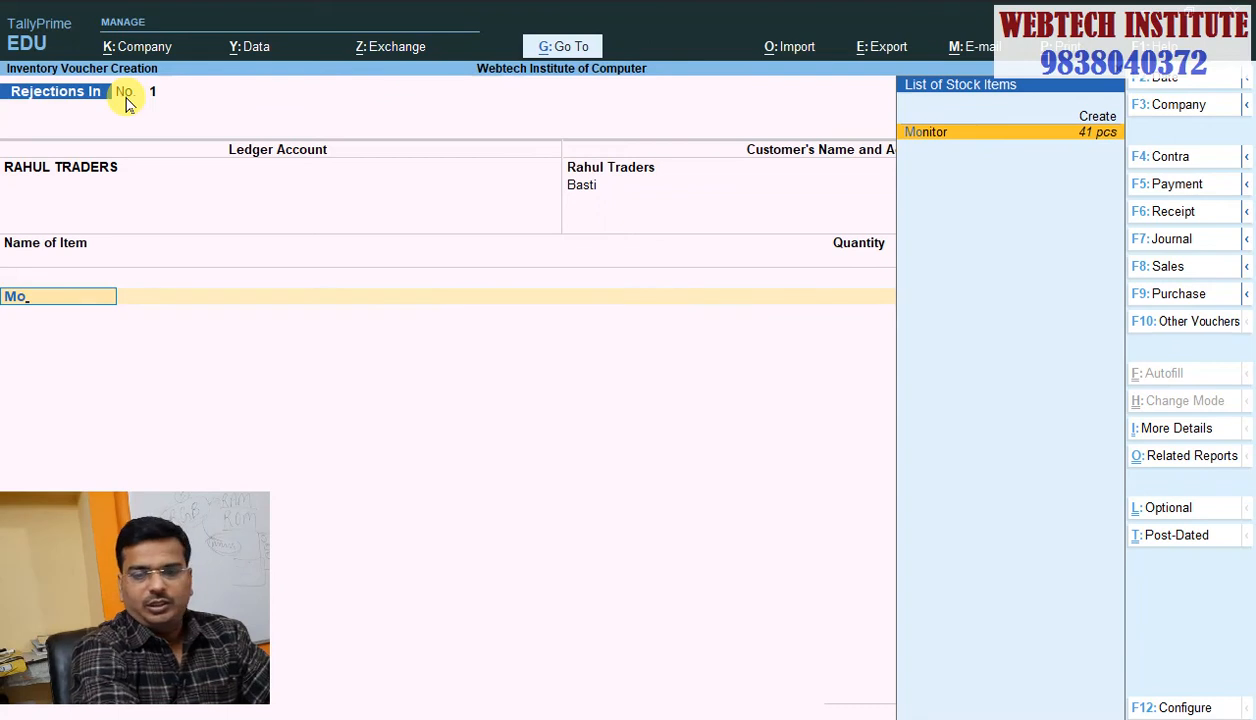
pyautogui.press('Return')
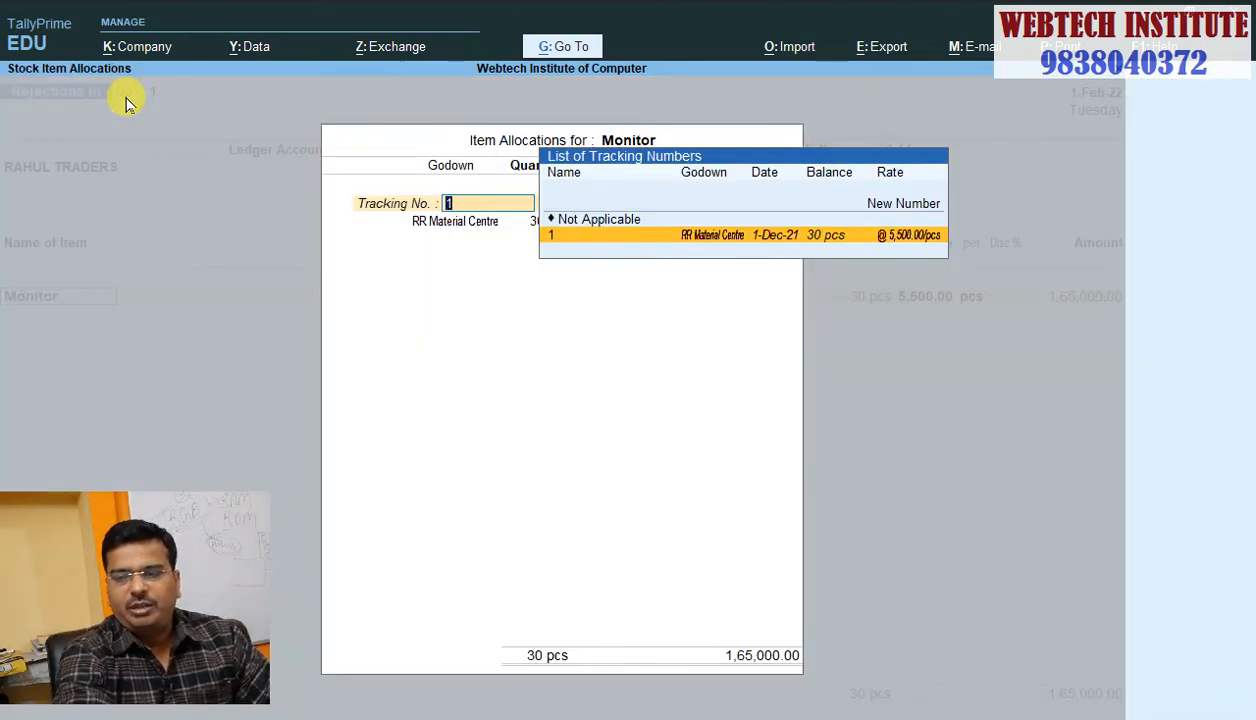
pyautogui.press('Return')
pyautogui.press('Return')
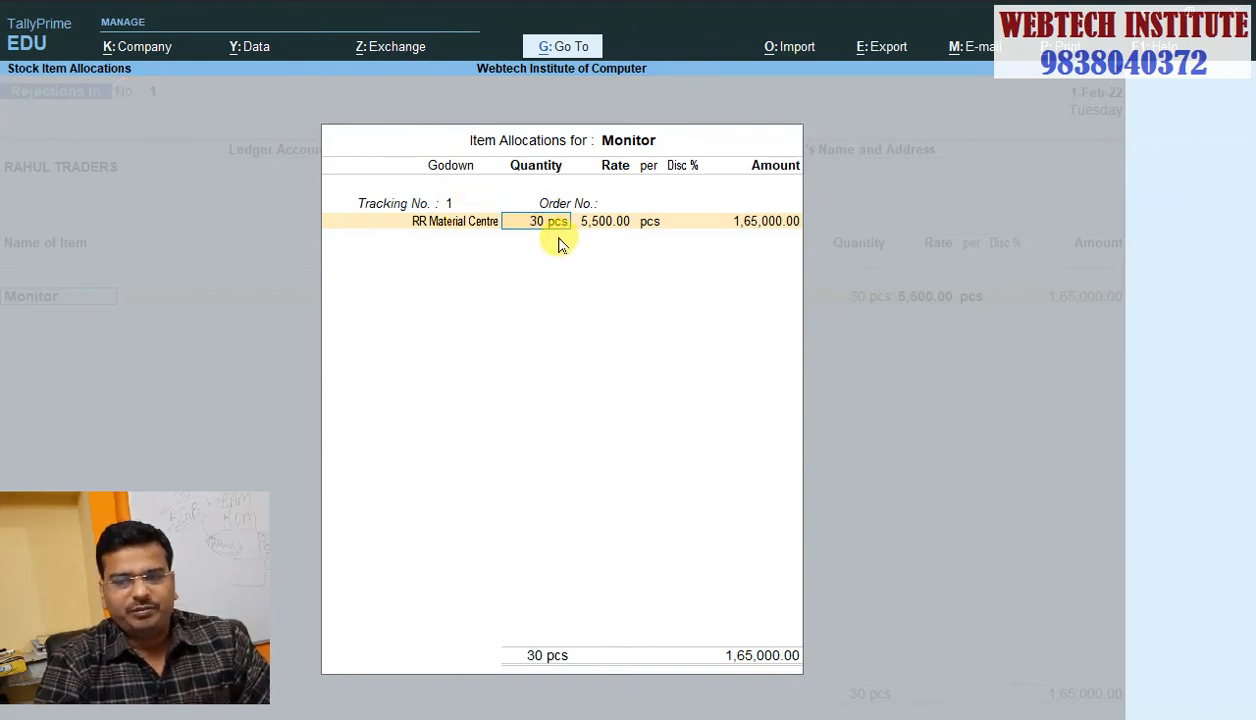
pyautogui.write('2')
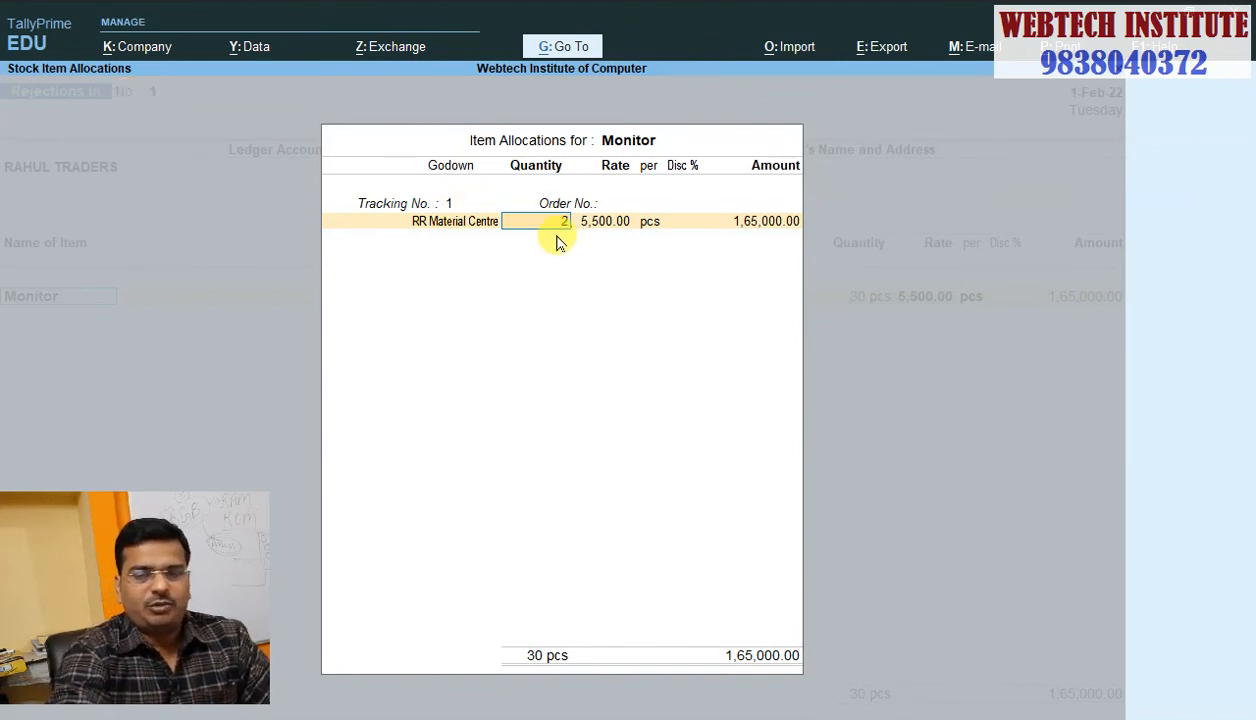
pyautogui.press('Return')
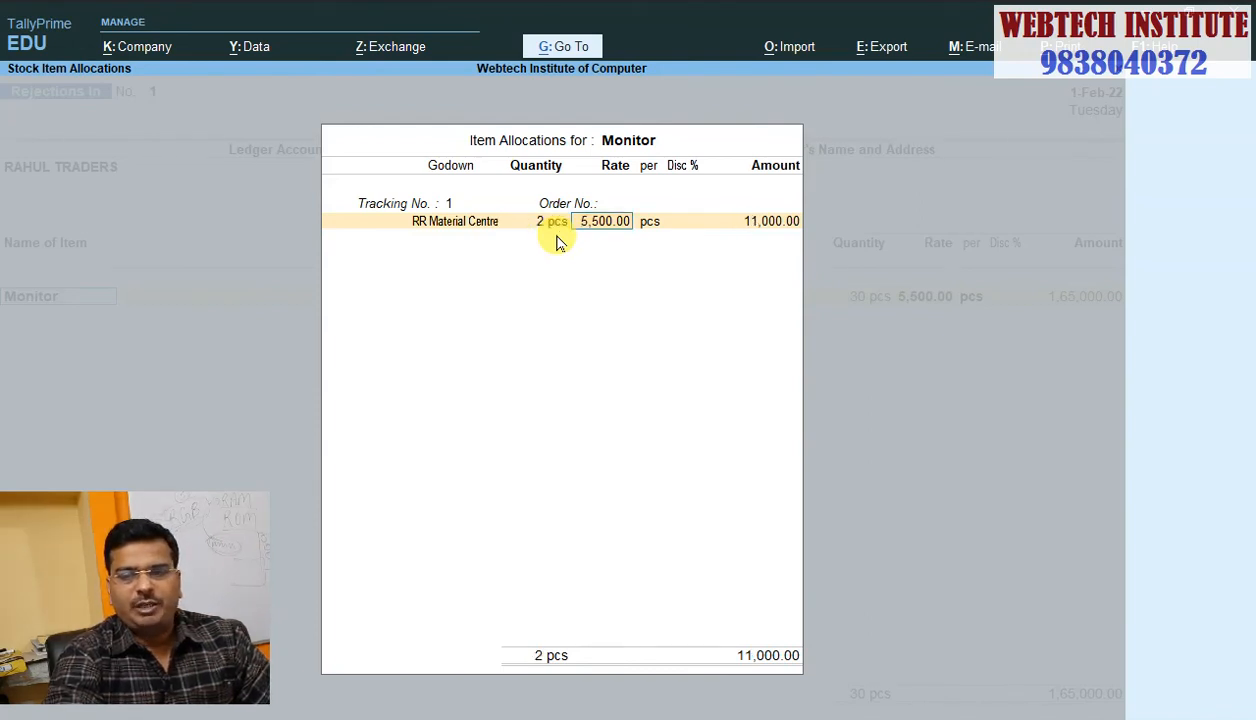
pyautogui.press('Return')
pyautogui.press('Return')
pyautogui.press('Return')
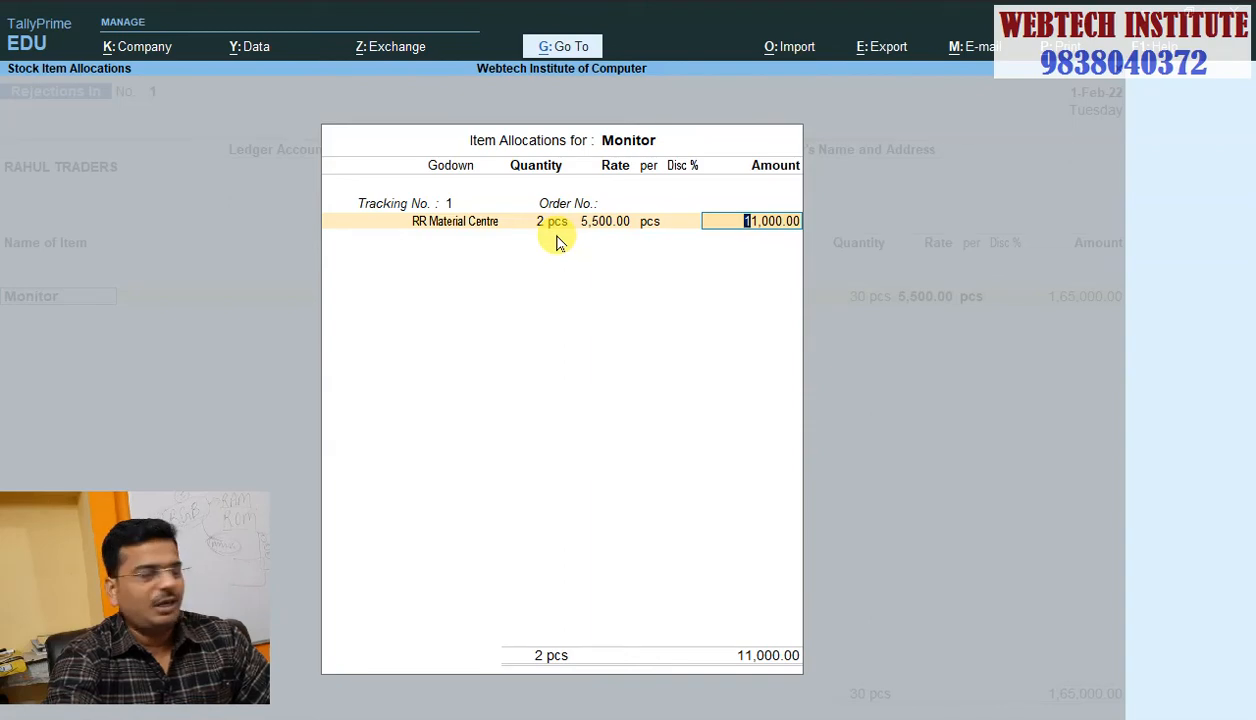
pyautogui.press('Return')
pyautogui.press('Return')
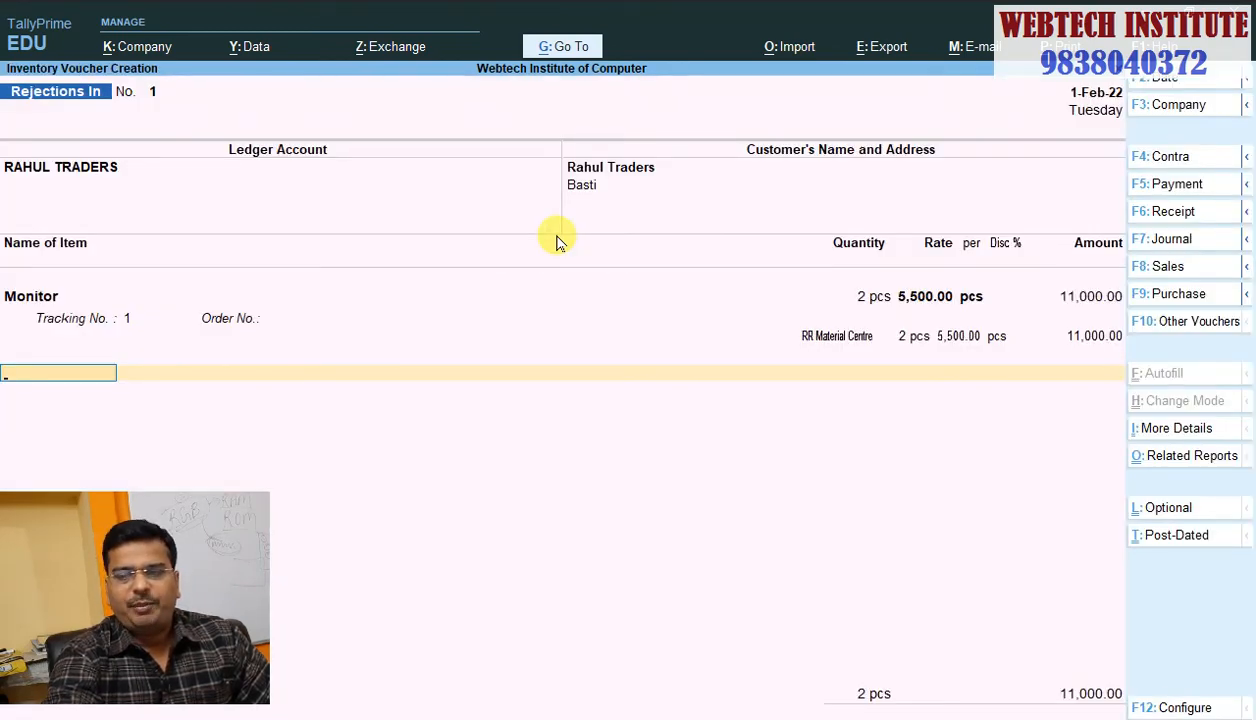
# Step: End the item list and save the Rejections In voucher for Rahul Traders
pyautogui.press('Return')
pyautogui.press('Return')
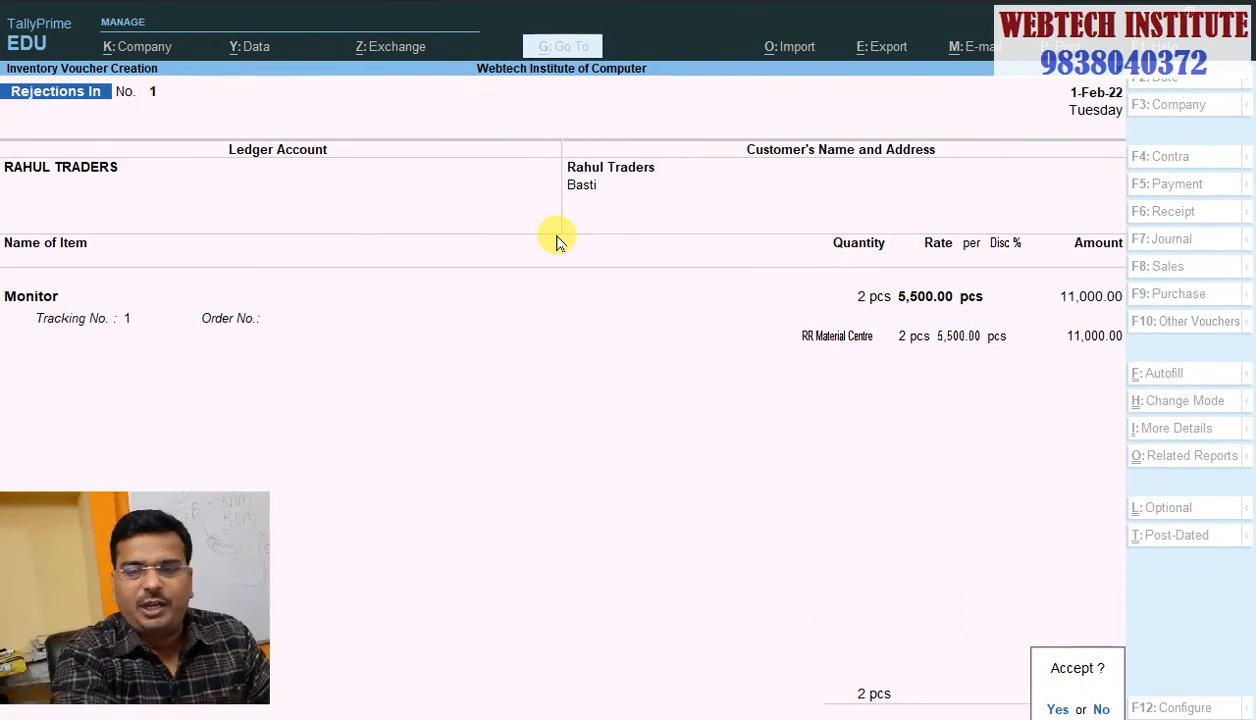
pyautogui.press('Return')
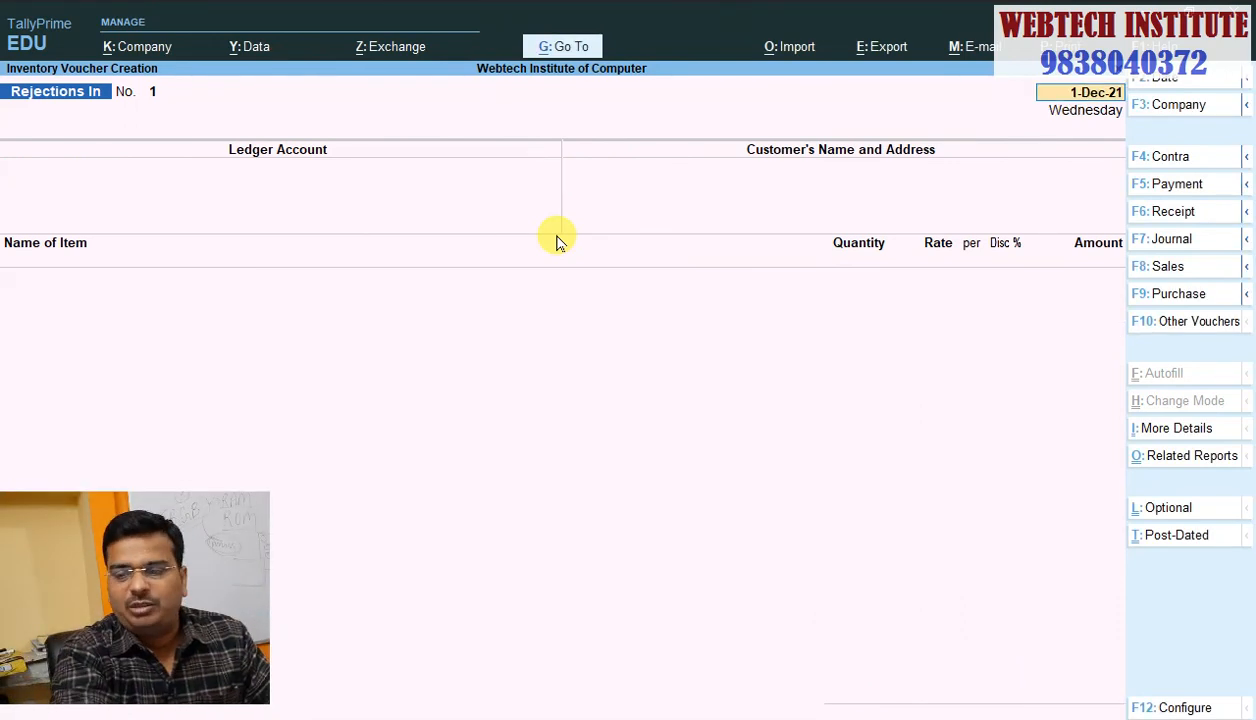
# Step: Show the inactive voucher types and activate Rejections Out to start a new voucher of that type
pyautogui.click(1198, 325)
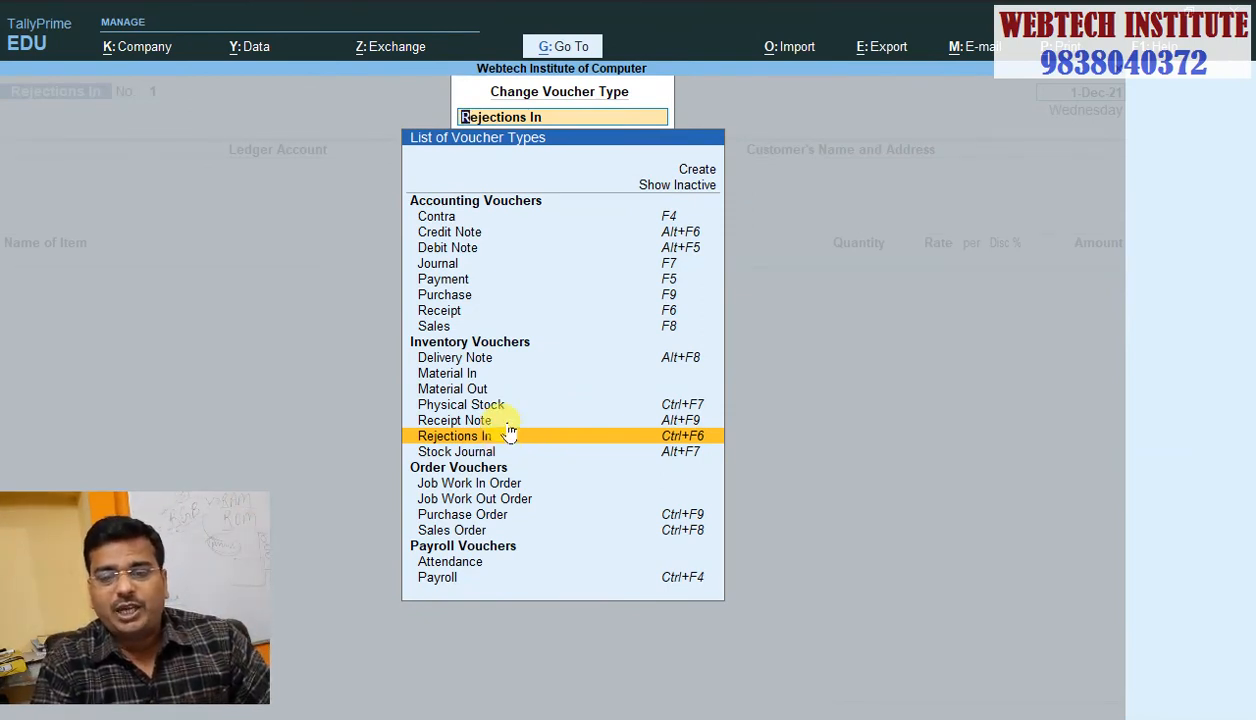
pyautogui.click(688, 187)
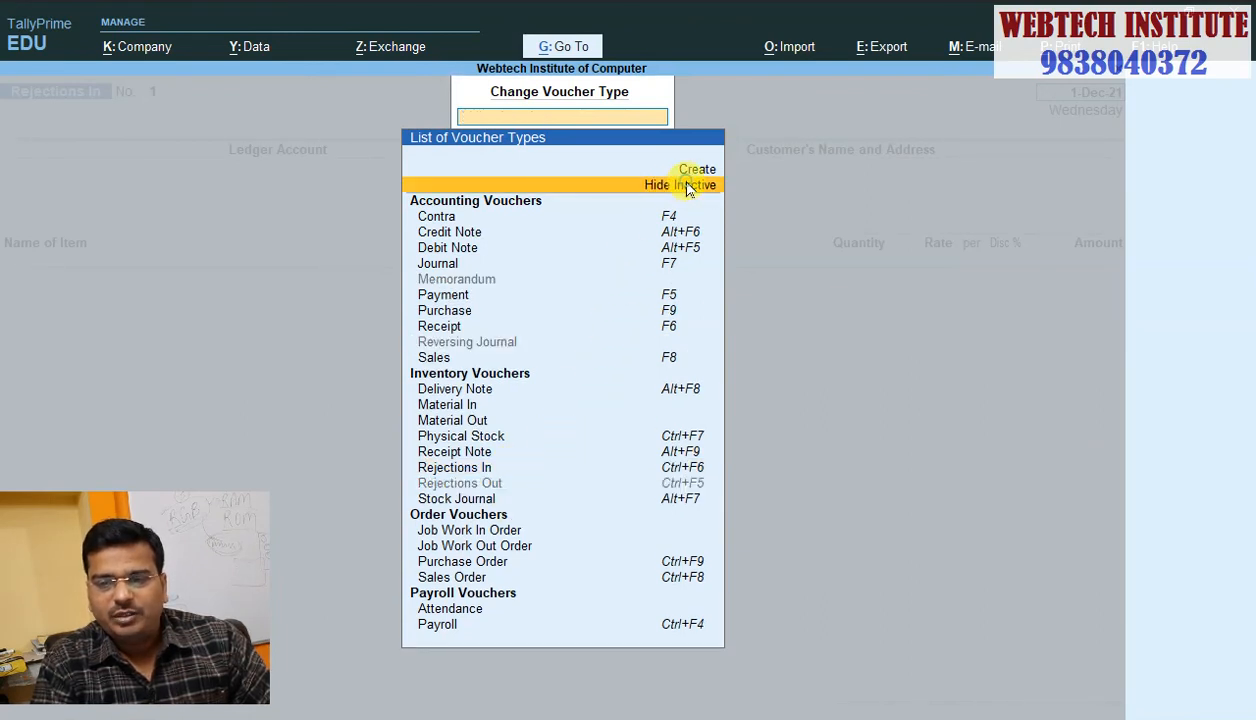
pyautogui.click(479, 483)
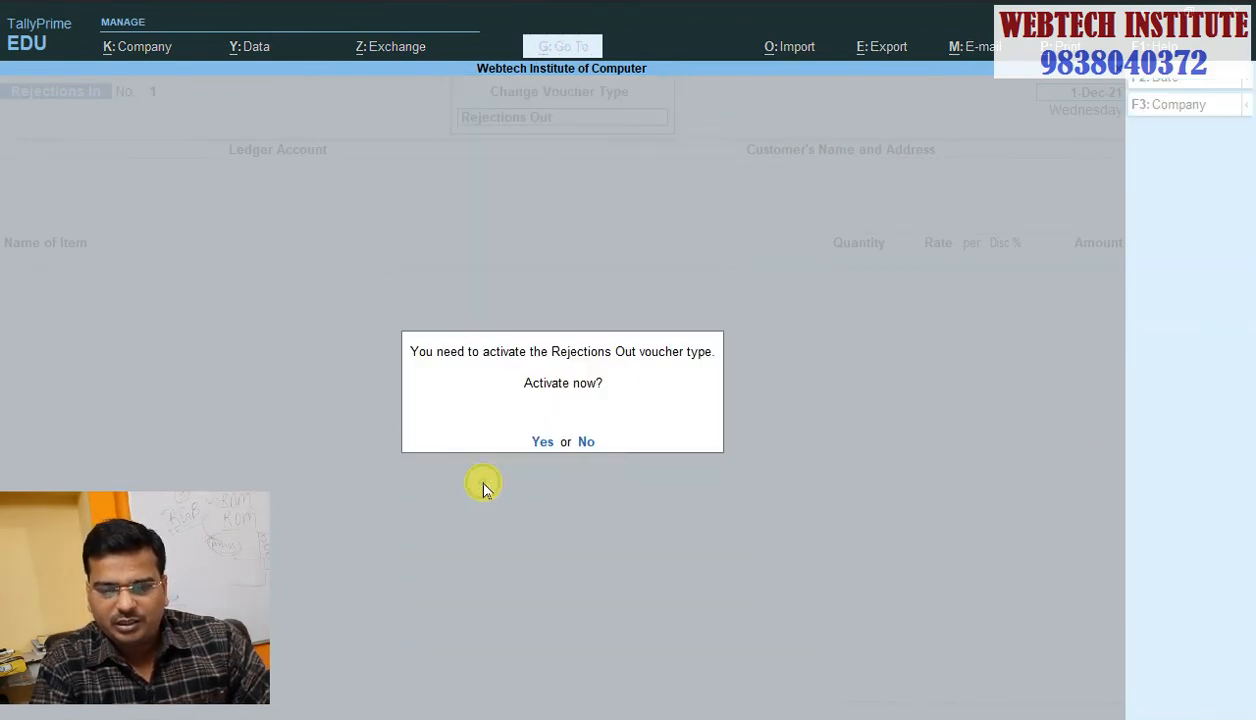
pyautogui.click(537, 442)
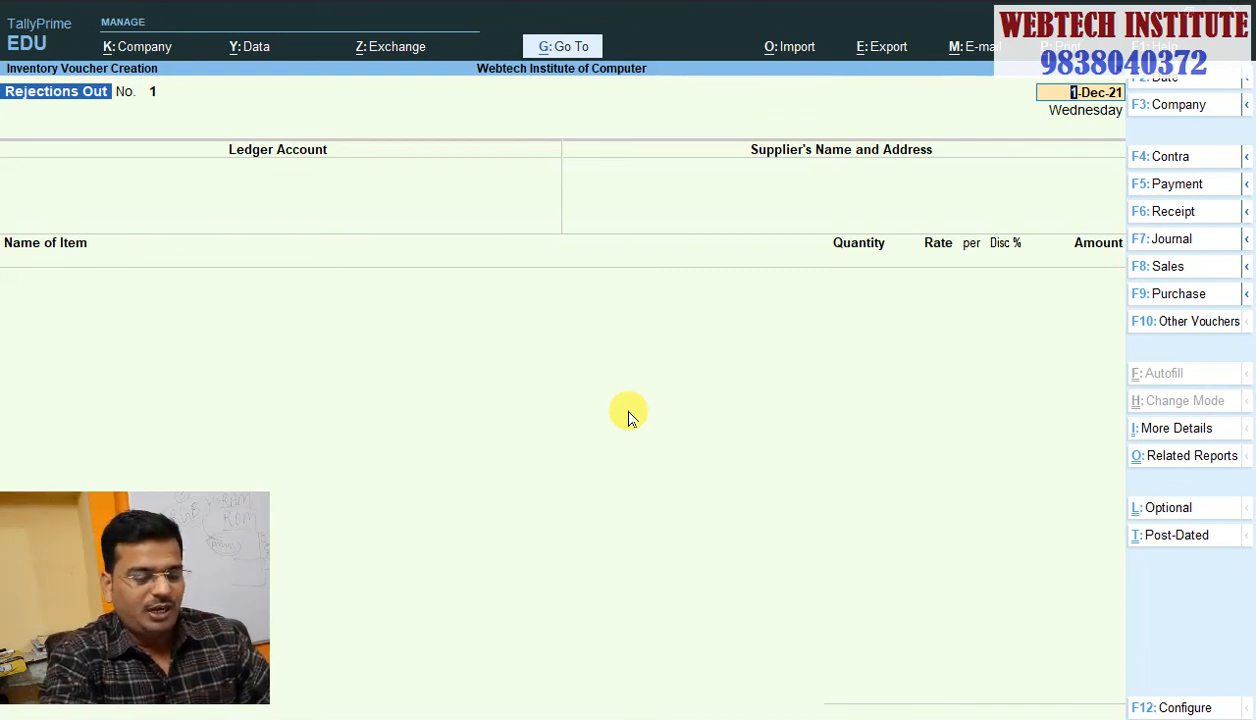
# Step: Date the Rejections Out voucher 2-Feb-22 and choose Computer Solution as the ledger account, keeping the existing supplier name and address
pyautogui.write('2-2')
pyautogui.press('Return')
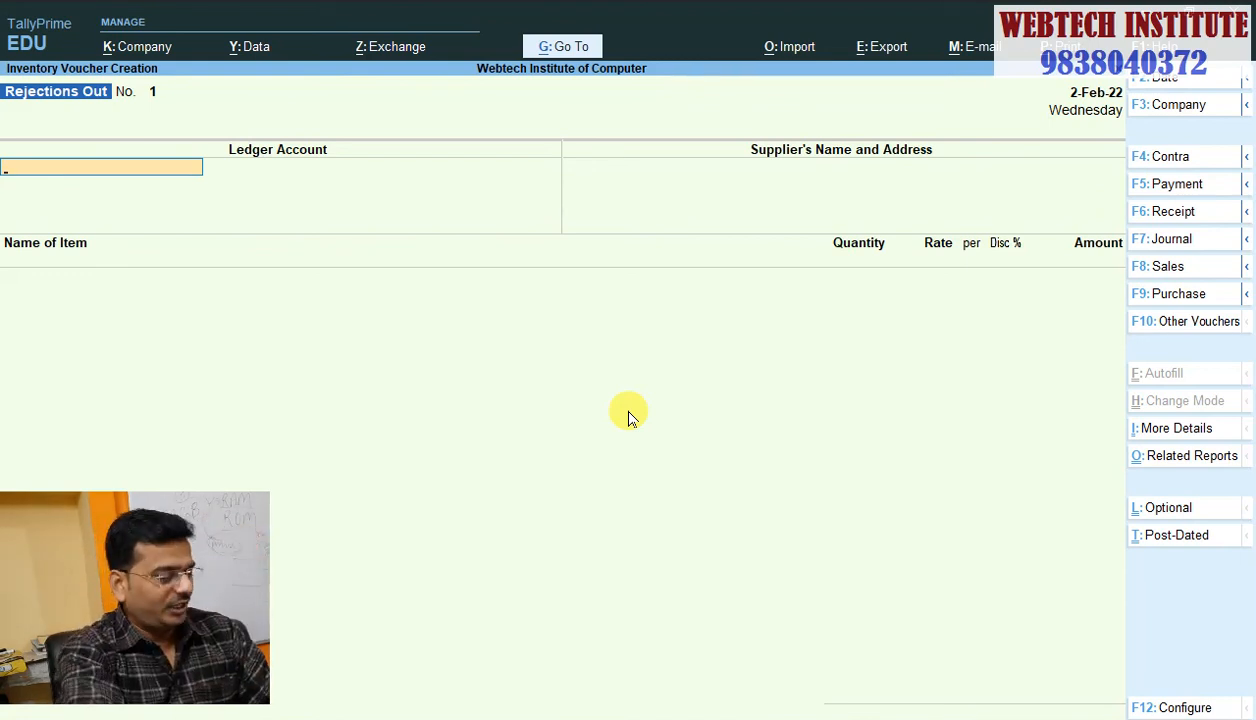
pyautogui.write('C')
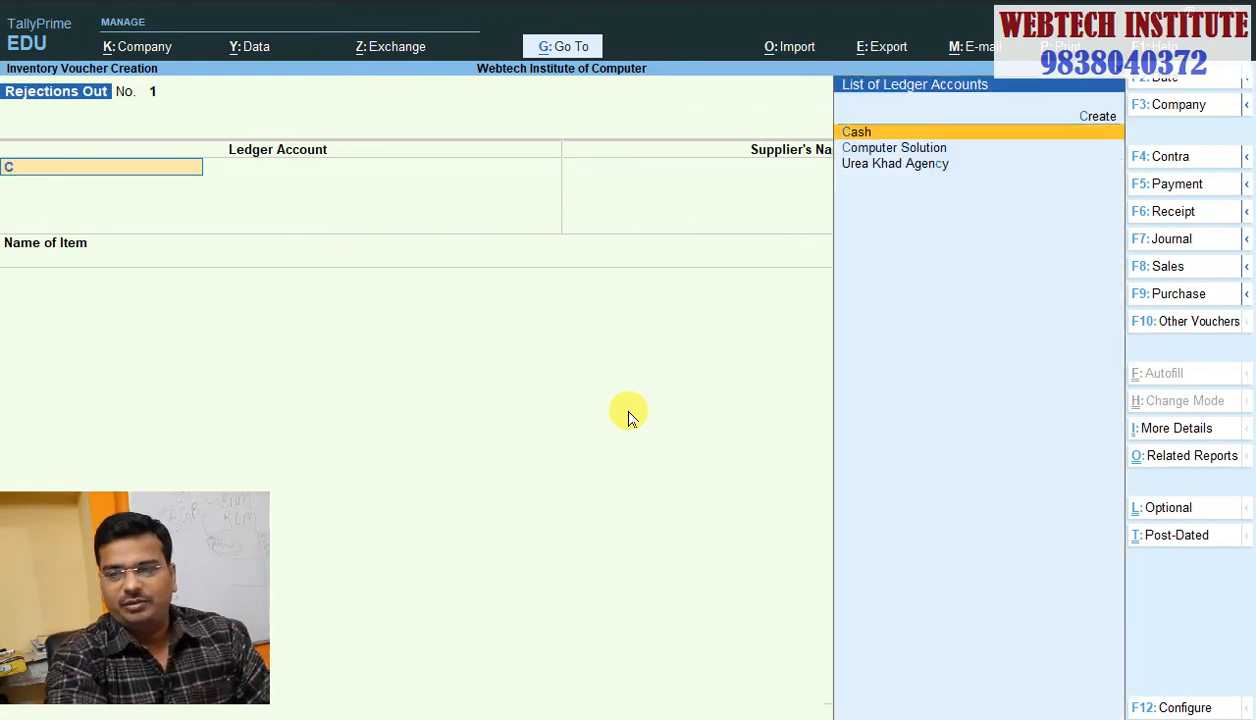
pyautogui.press('Down')
pyautogui.press('Return')
pyautogui.press('Return')
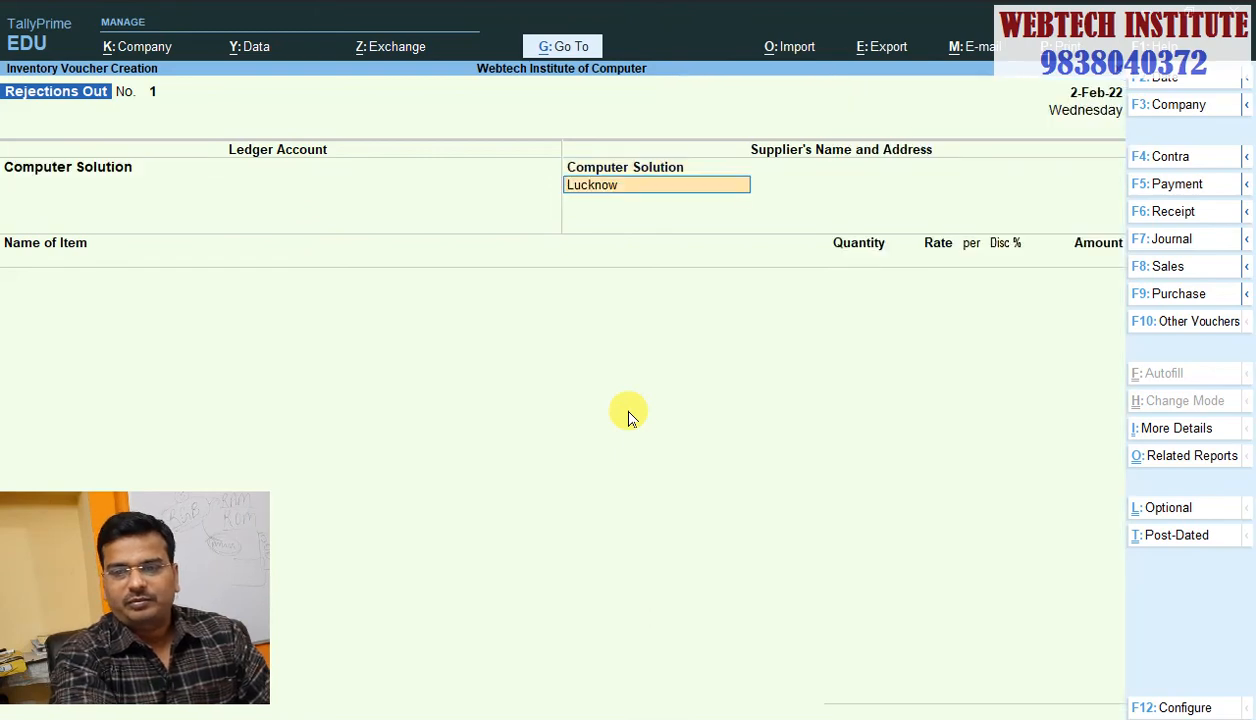
pyautogui.press('Return')
pyautogui.press('Return')
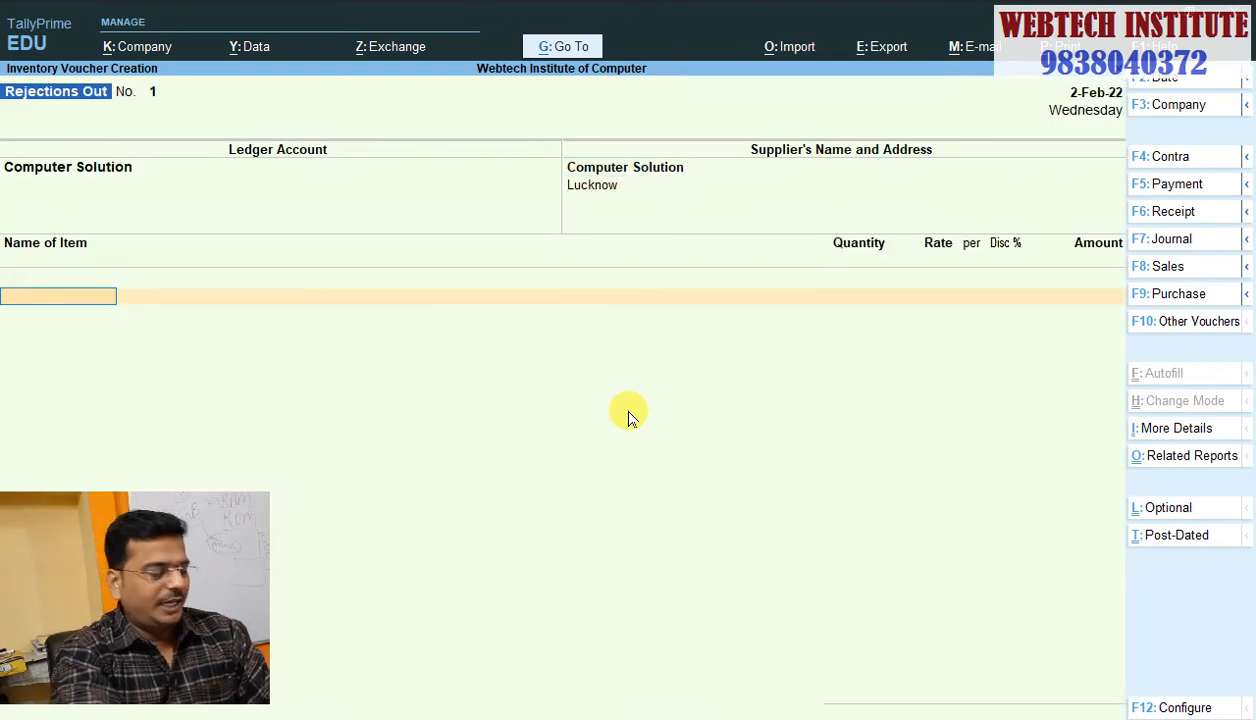
# Step: Add Monitor to the Rejections Out voucher against tracking number 5544, with a quantity of 2 pcs at the 5,000 rate from RR Material Centre
pyautogui.write('Mon')
pyautogui.press('Return')
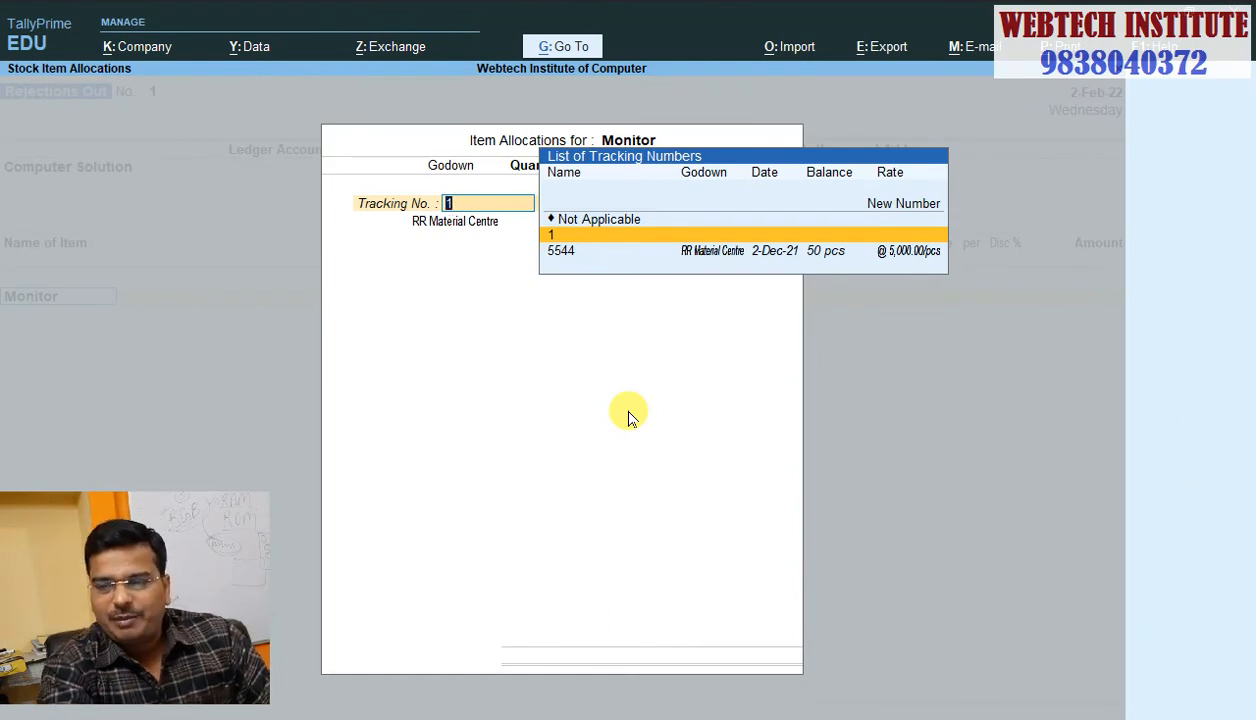
pyautogui.press('Down')
pyautogui.press('Return')
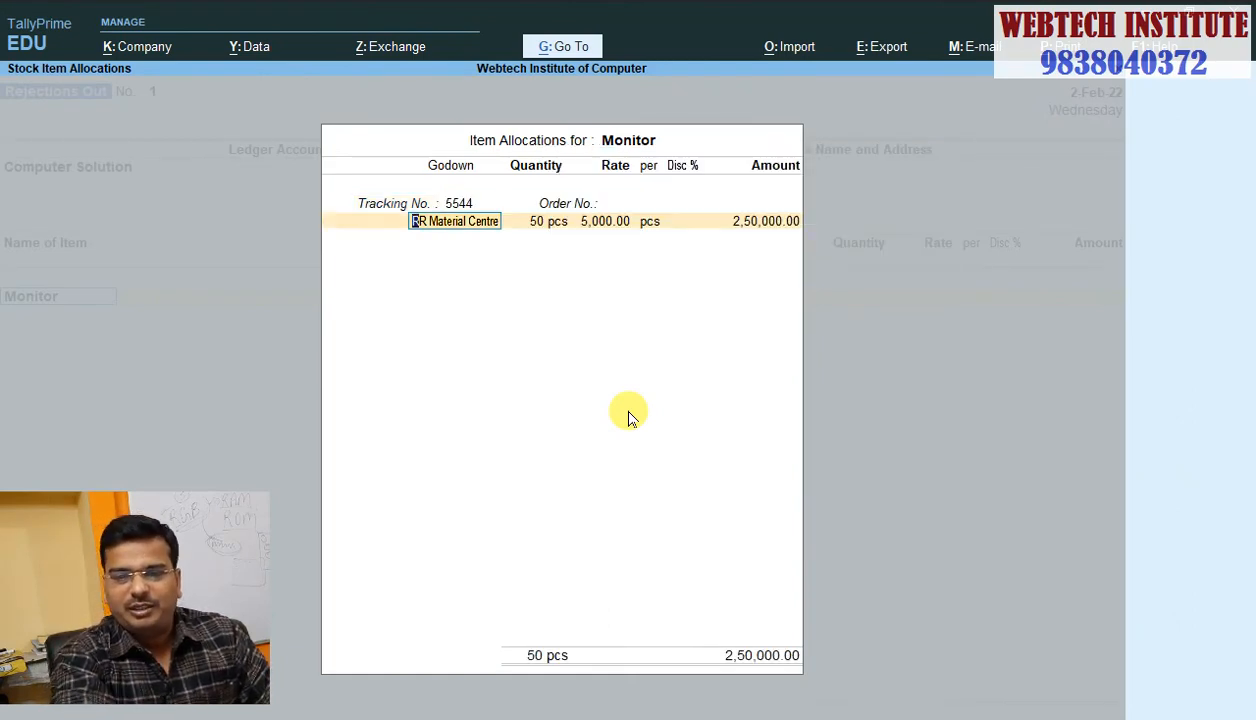
pyautogui.press('Return')
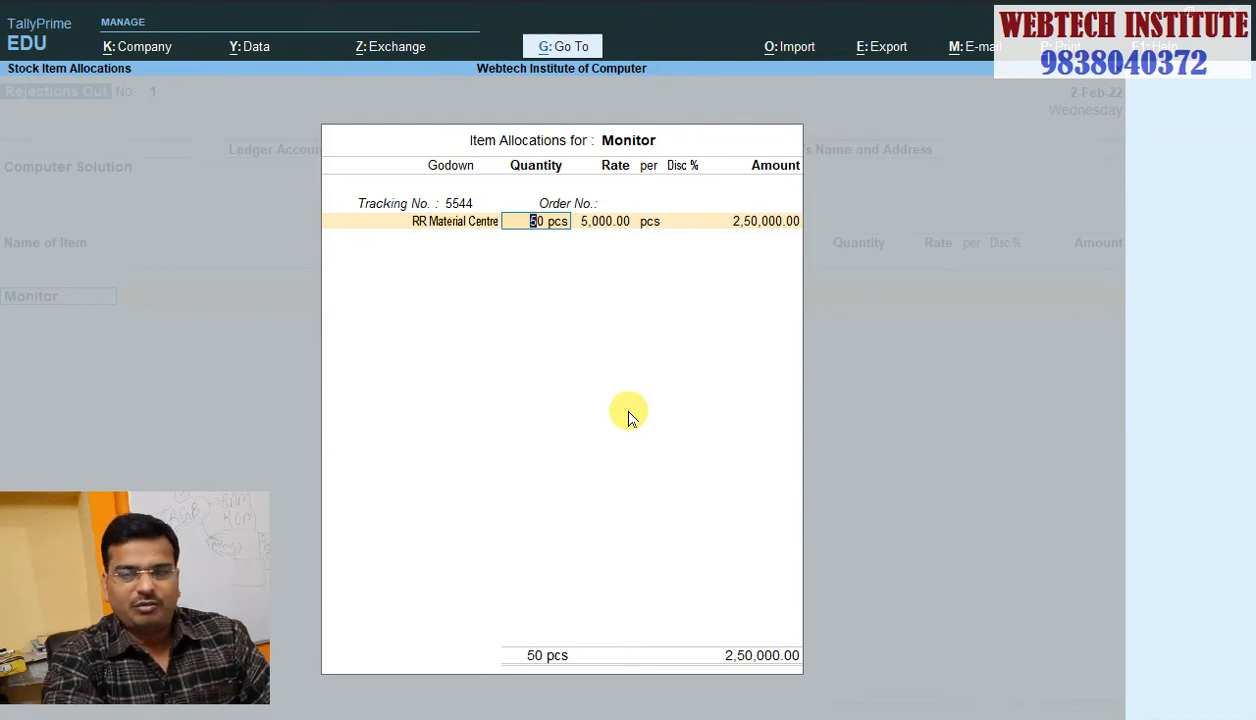
pyautogui.write('2')
pyautogui.press('Return')
pyautogui.press('Return')
pyautogui.press('Return')
pyautogui.press('Return')
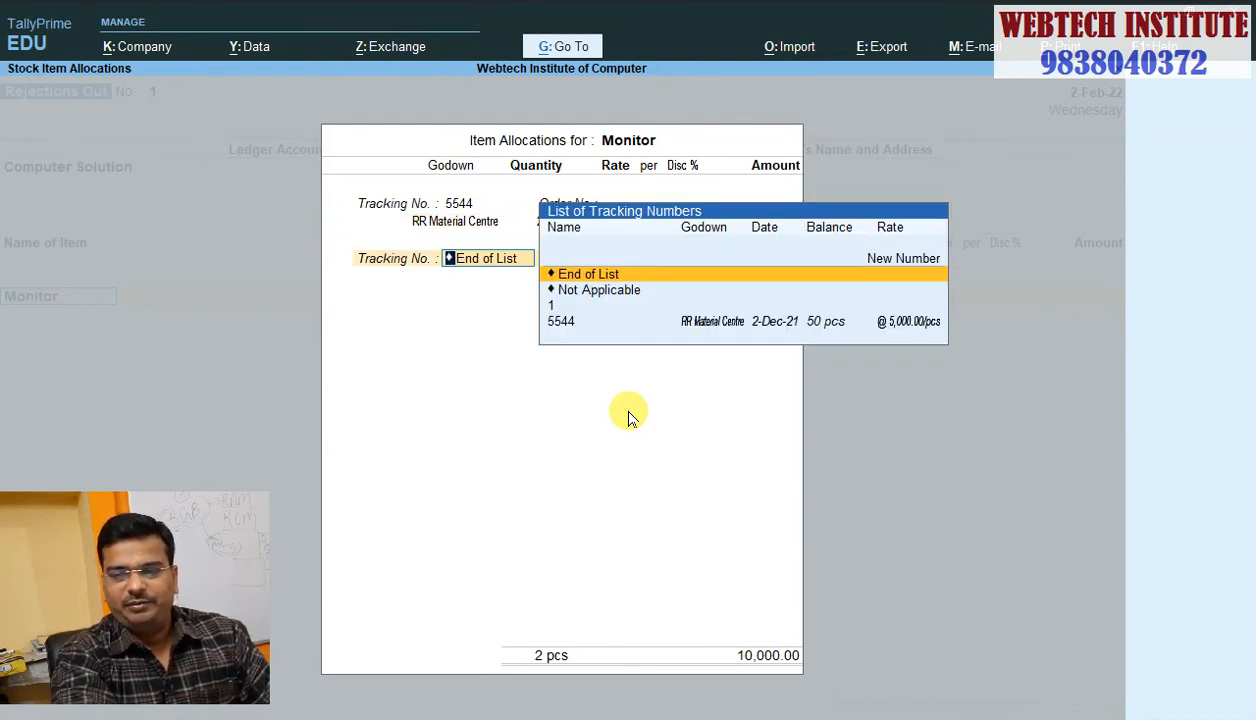
pyautogui.press('Return')
# Step: End the item list and save the Rejections Out voucher for Computer Solution without a narration
pyautogui.press('Return')
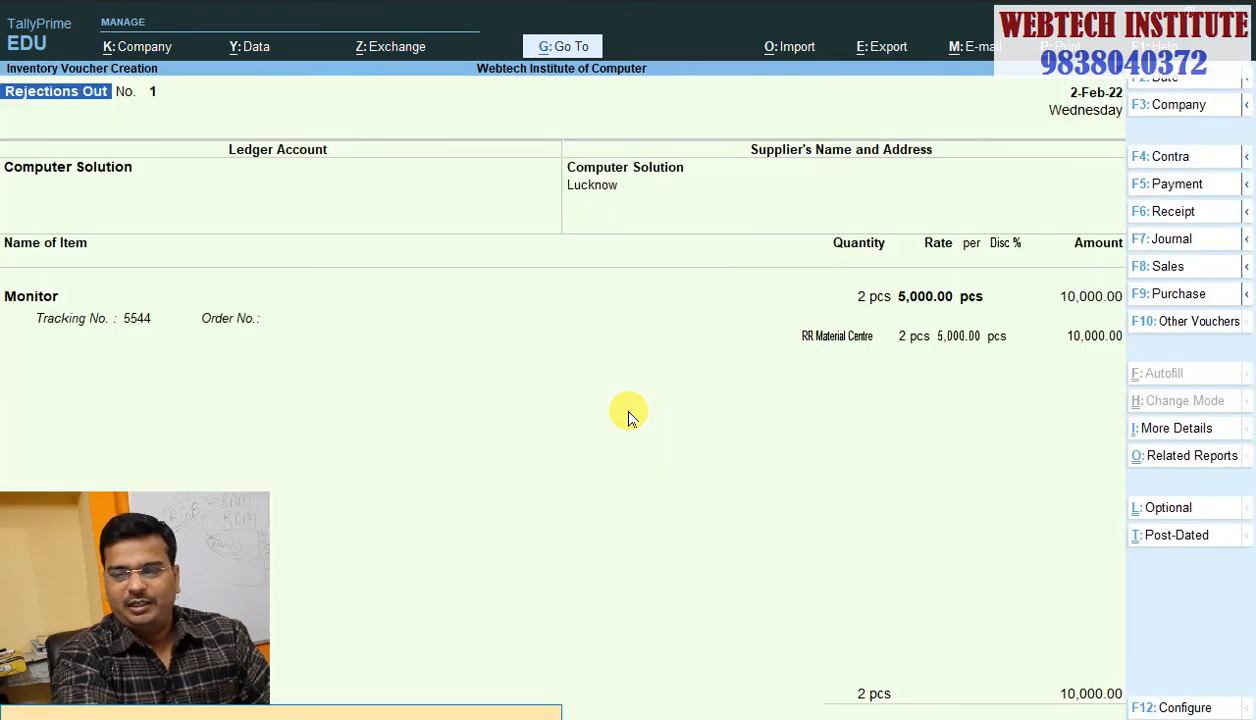
pyautogui.press('Return')
pyautogui.press('Return')
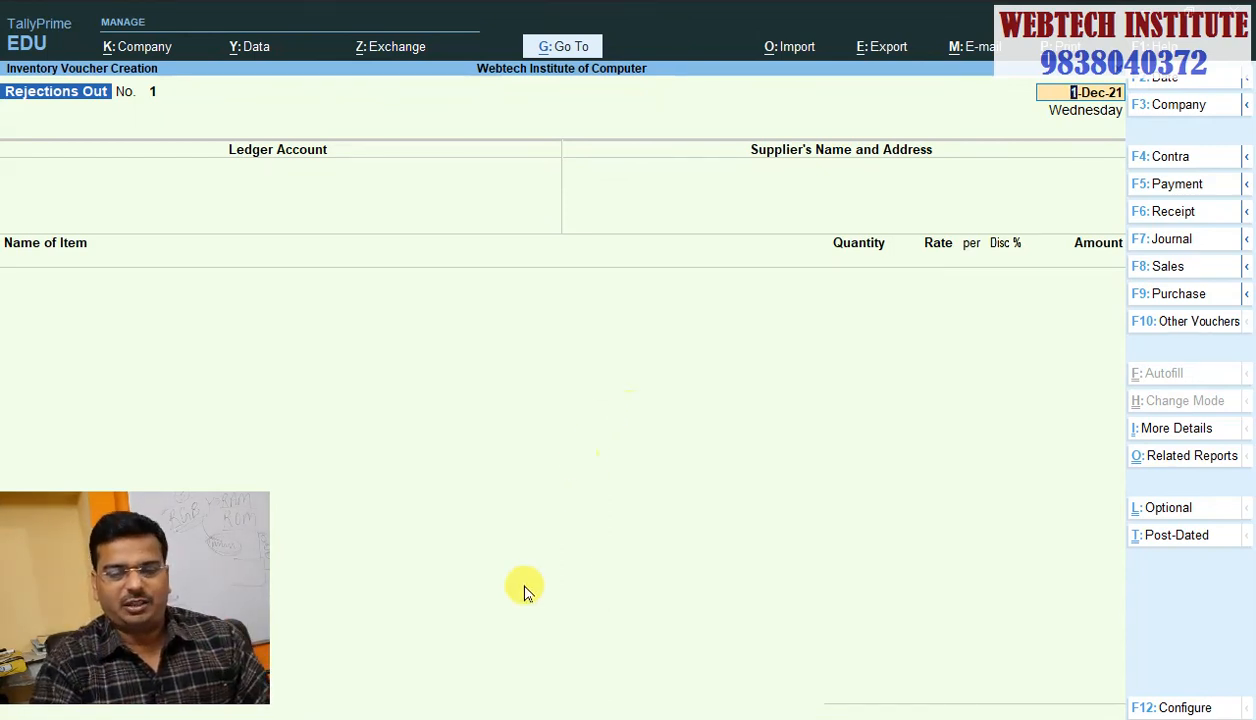
# Step: Switch to the VOUCHER ENTRY document in Word and handwrite an underlined "Pur Sale" note in pink ink beside the order voucher line
pyautogui.moveTo(435, 688)
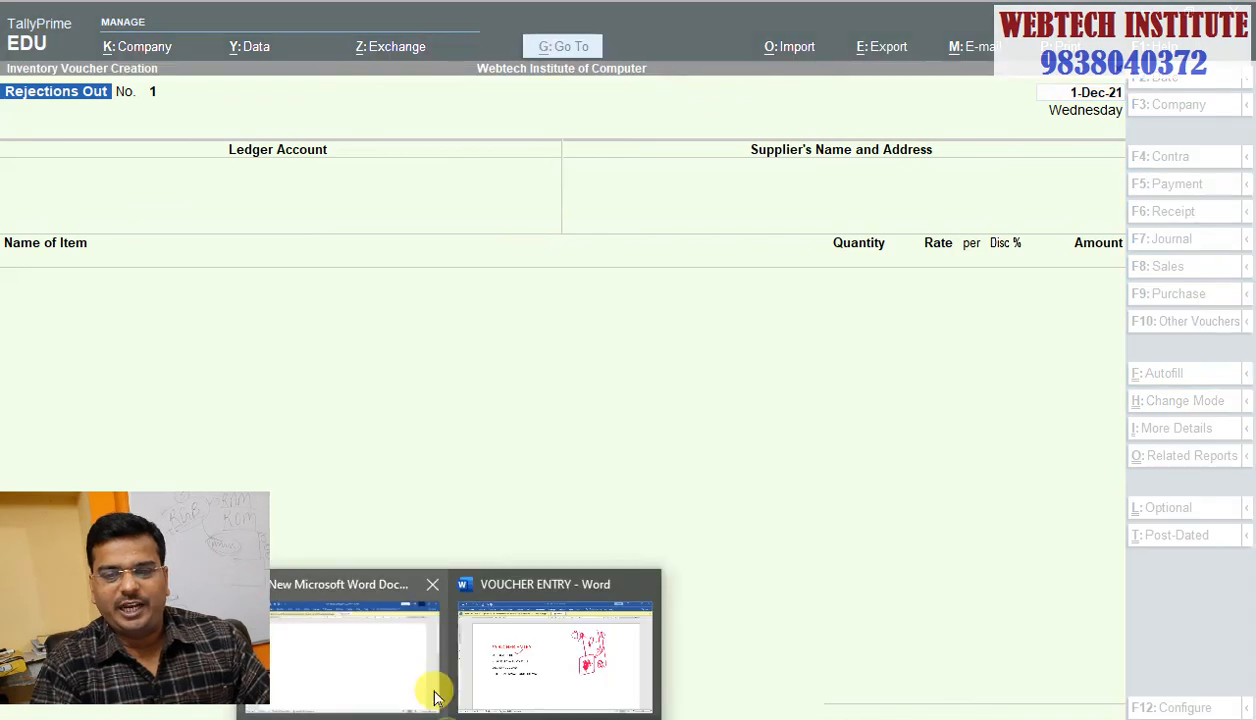
pyautogui.click(505, 662)
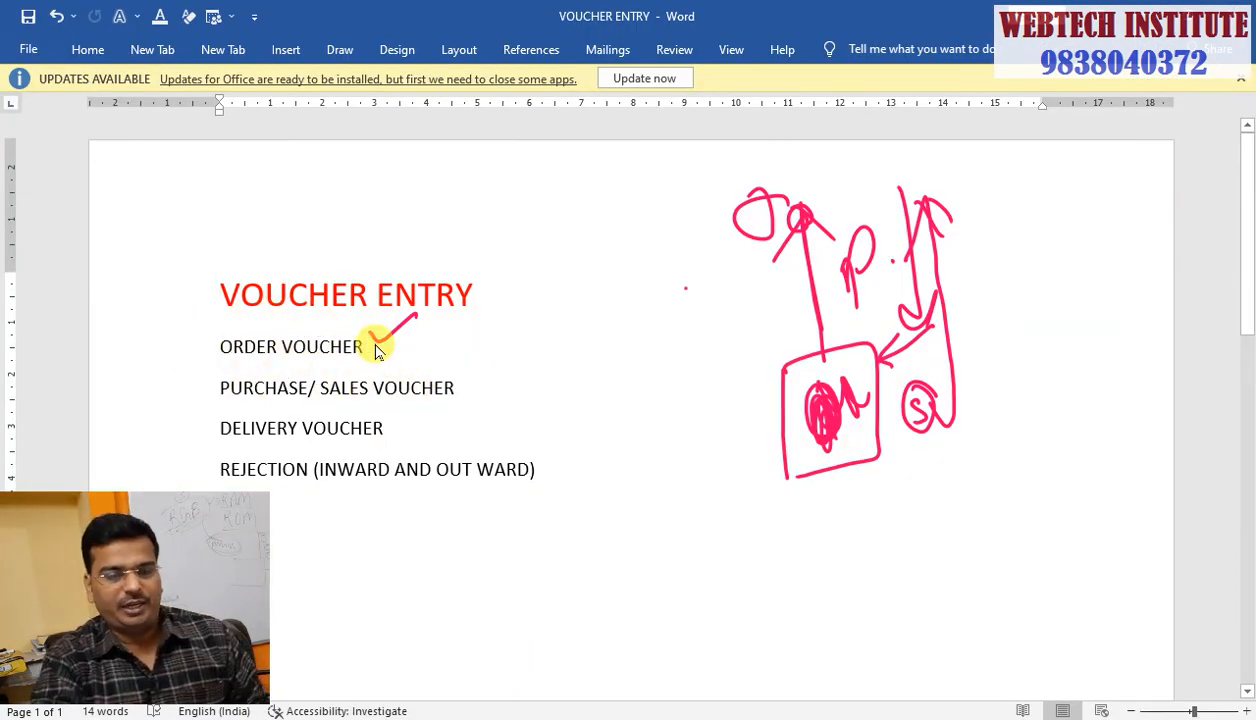
pyautogui.moveTo(490, 280); pyautogui.dragTo(495, 277)
pyautogui.moveTo(519, 279); pyautogui.dragTo(527, 271)
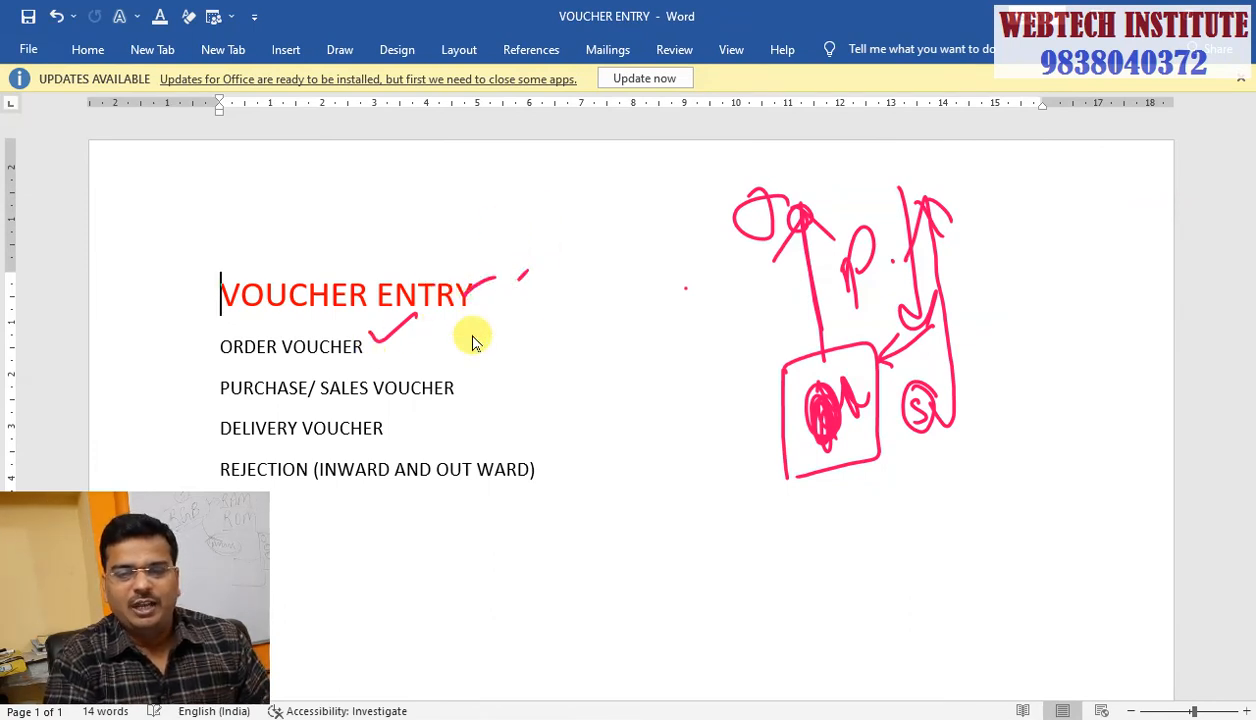
pyautogui.moveTo(527, 386); pyautogui.dragTo(517, 340)
pyautogui.moveTo(549, 317)
pyautogui.mouseDown()
pyautogui.moveTo(642, 325)
pyautogui.moveTo(709, 244)
pyautogui.moveTo(768, 258)
pyautogui.moveTo(612, 357)
pyautogui.mouseUp()
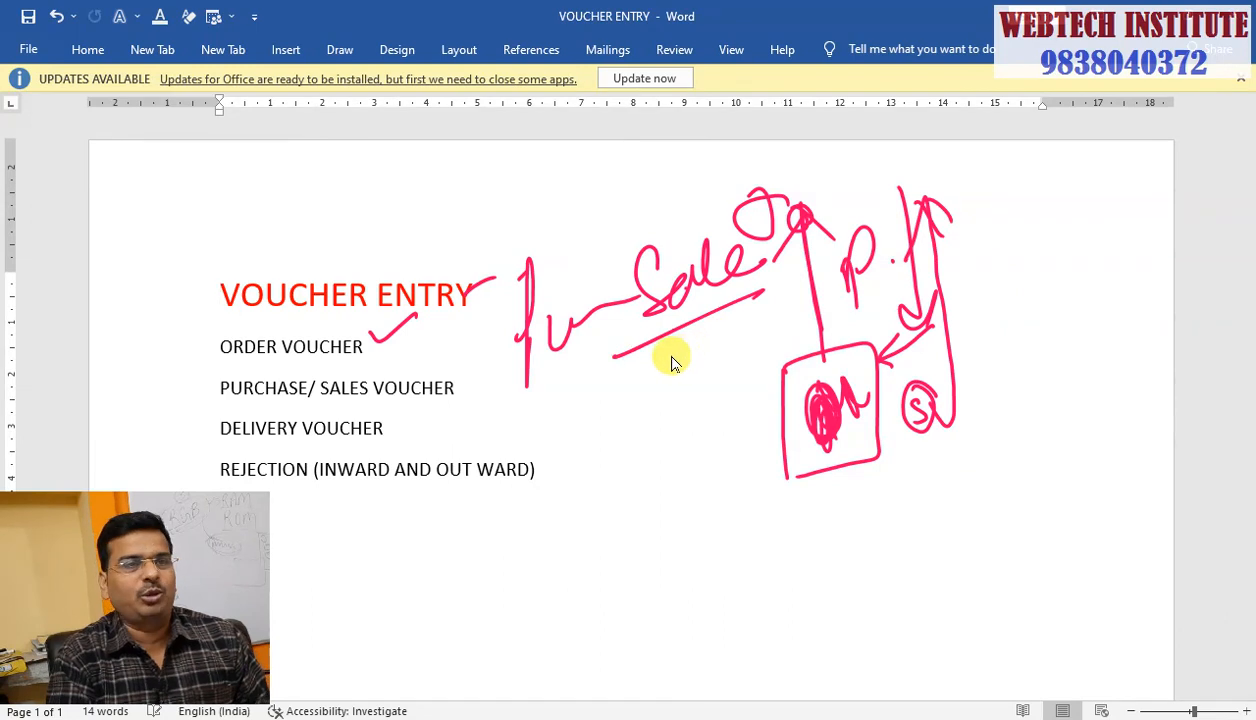
# Step: Handwrite an underlined "Receipt" note in pink ink beside the delivery voucher line, with an arrow leading to it
pyautogui.moveTo(455, 401)
pyautogui.mouseDown()
pyautogui.moveTo(479, 390)
pyautogui.moveTo(479, 405)
pyautogui.mouseUp()
pyautogui.moveTo(418, 437)
pyautogui.mouseDown()
pyautogui.moveTo(452, 424)
pyautogui.moveTo(446, 438)
pyautogui.moveTo(513, 434)
pyautogui.moveTo(527, 415)
pyautogui.moveTo(575, 401)
pyautogui.moveTo(580, 420)
pyautogui.moveTo(606, 396)
pyautogui.moveTo(603, 409)
pyautogui.mouseUp()
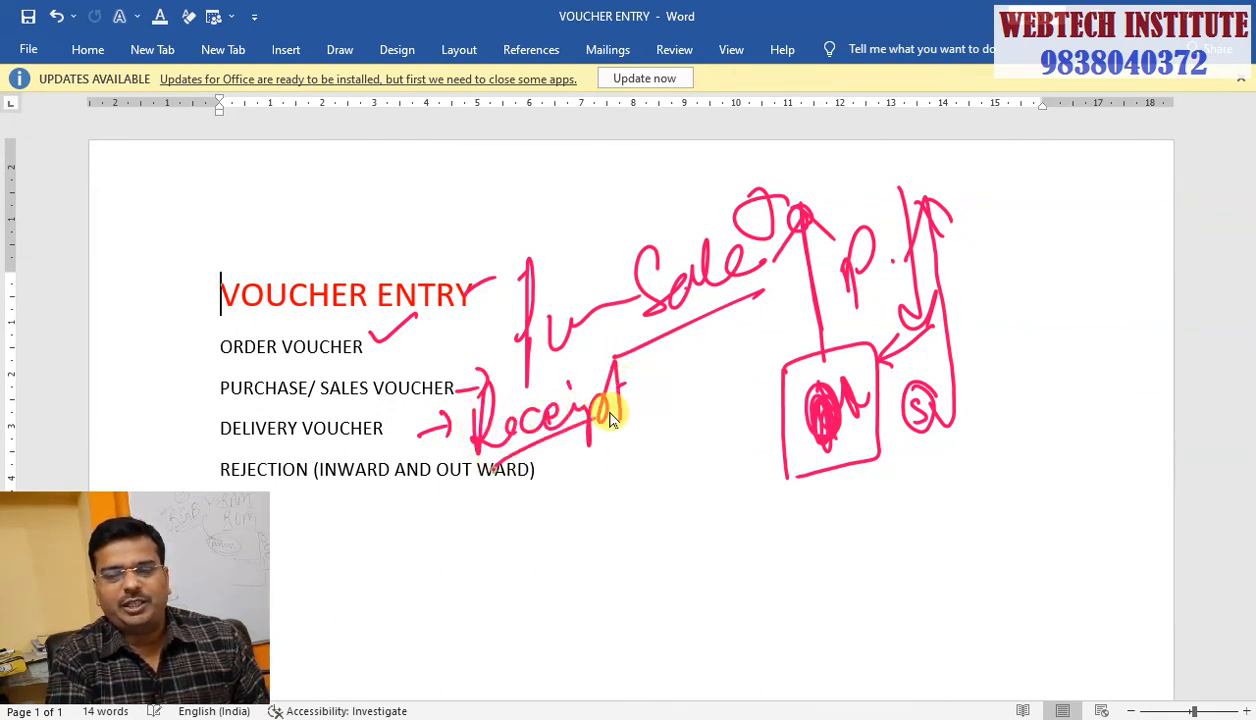
pyautogui.moveTo(361, 527); pyautogui.dragTo(262, 566)
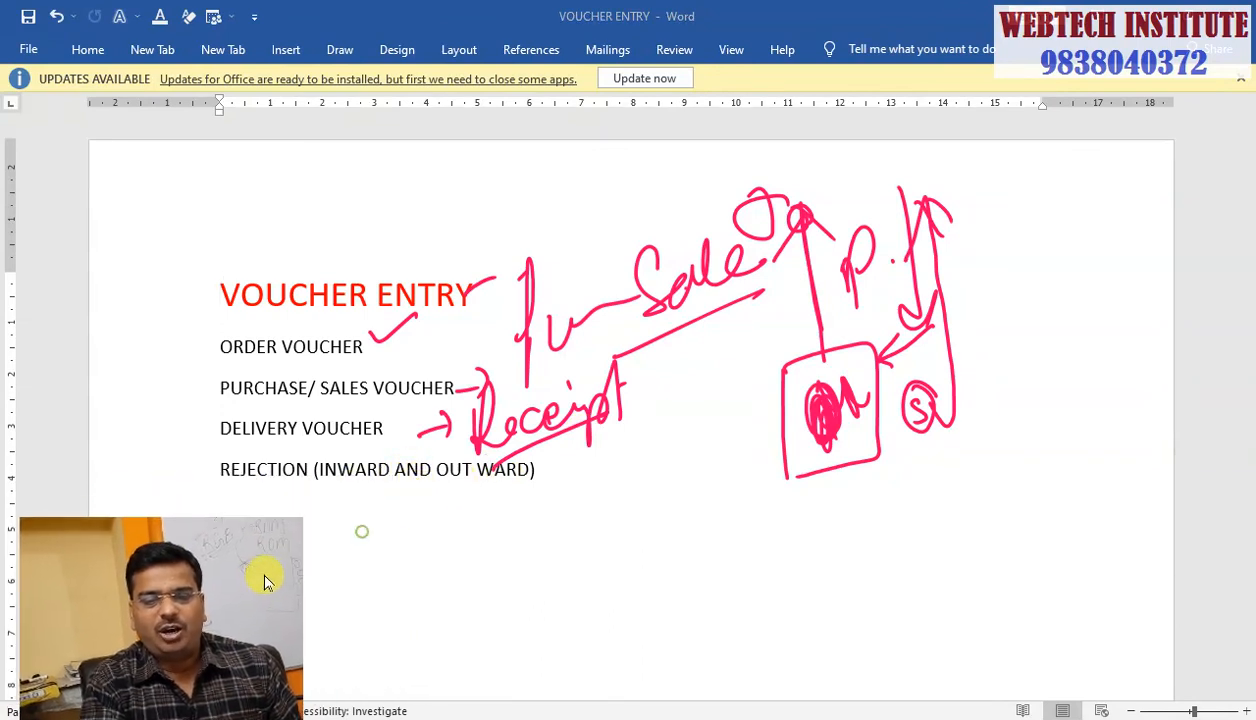
# Step: Underline the rejection line's inward and outward wording and circle the whole voucher entry list in pink ink
pyautogui.moveTo(412, 479); pyautogui.dragTo(477, 475)
pyautogui.moveTo(342, 488); pyautogui.dragTo(505, 475)
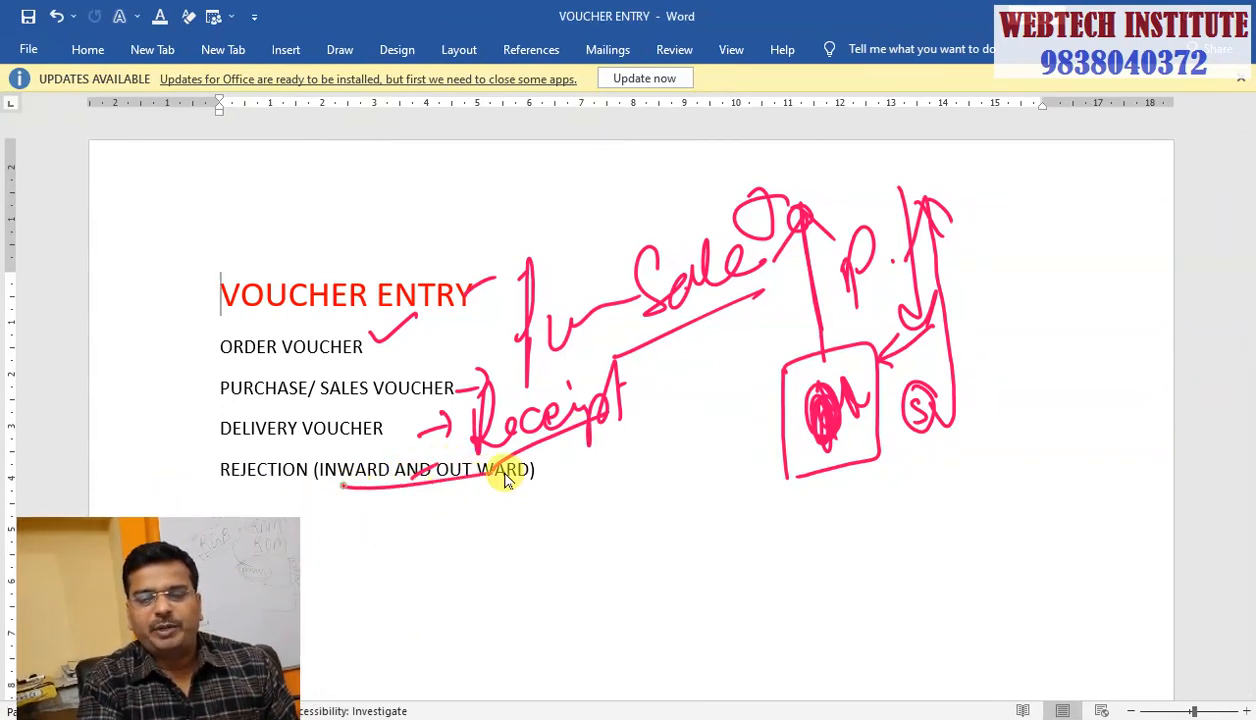
pyautogui.moveTo(365, 204)
pyautogui.mouseDown()
pyautogui.moveTo(177, 395)
pyautogui.moveTo(606, 435)
pyautogui.moveTo(224, 310)
pyautogui.mouseUp()
pyautogui.moveTo(550, 340); pyautogui.dragTo(715, 318)
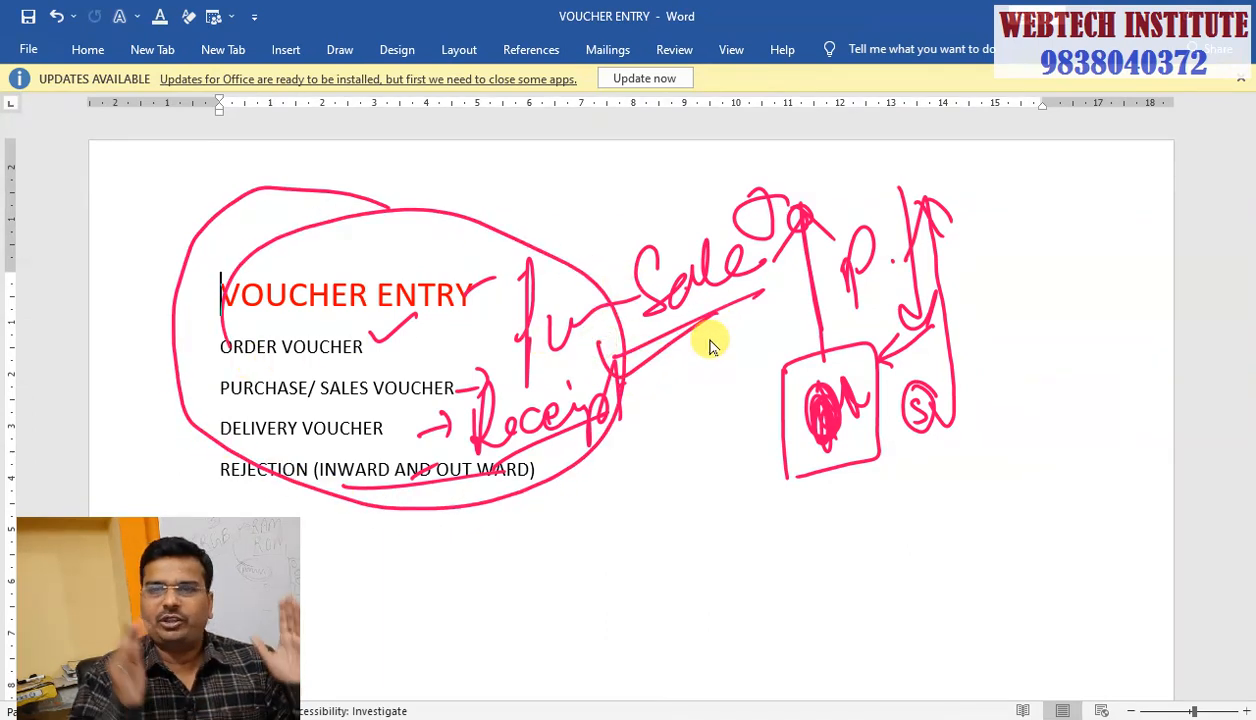